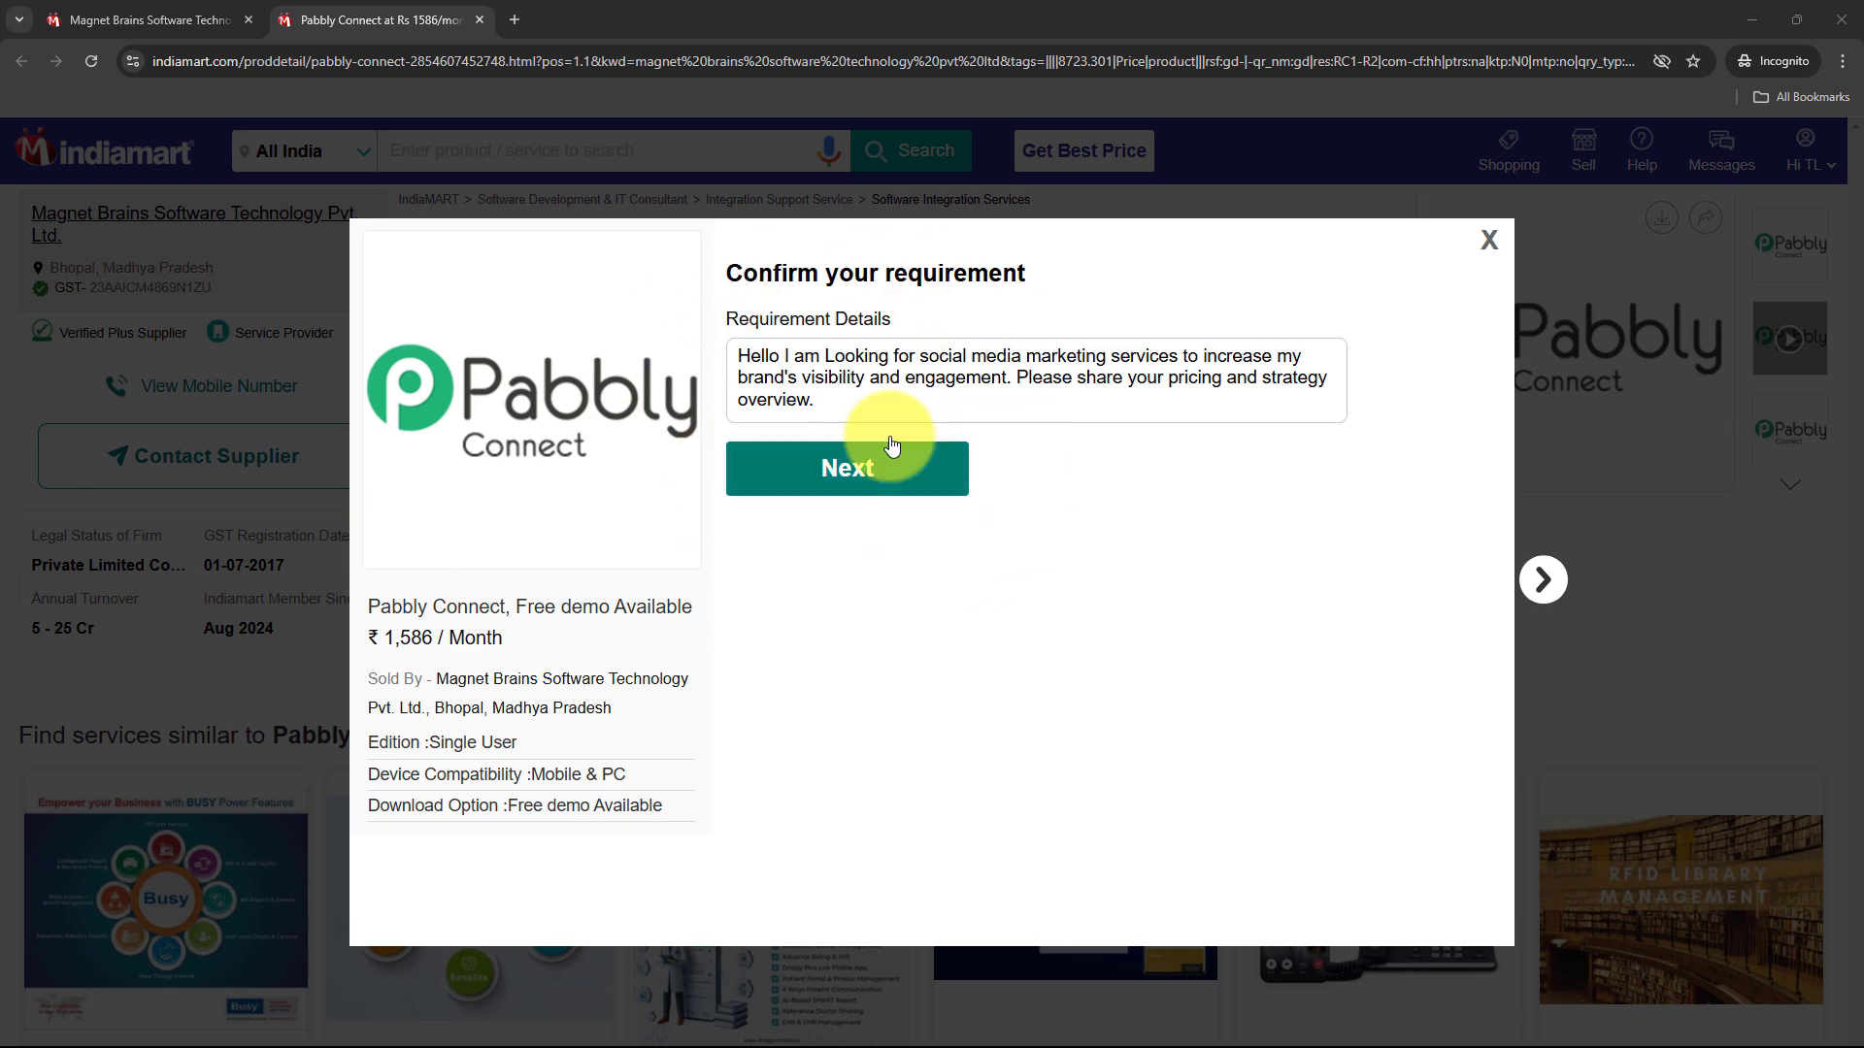
Step: Submit the social media marketing requirement to Pabbly Connect, leaving the GST number blank
left_click(867, 497)
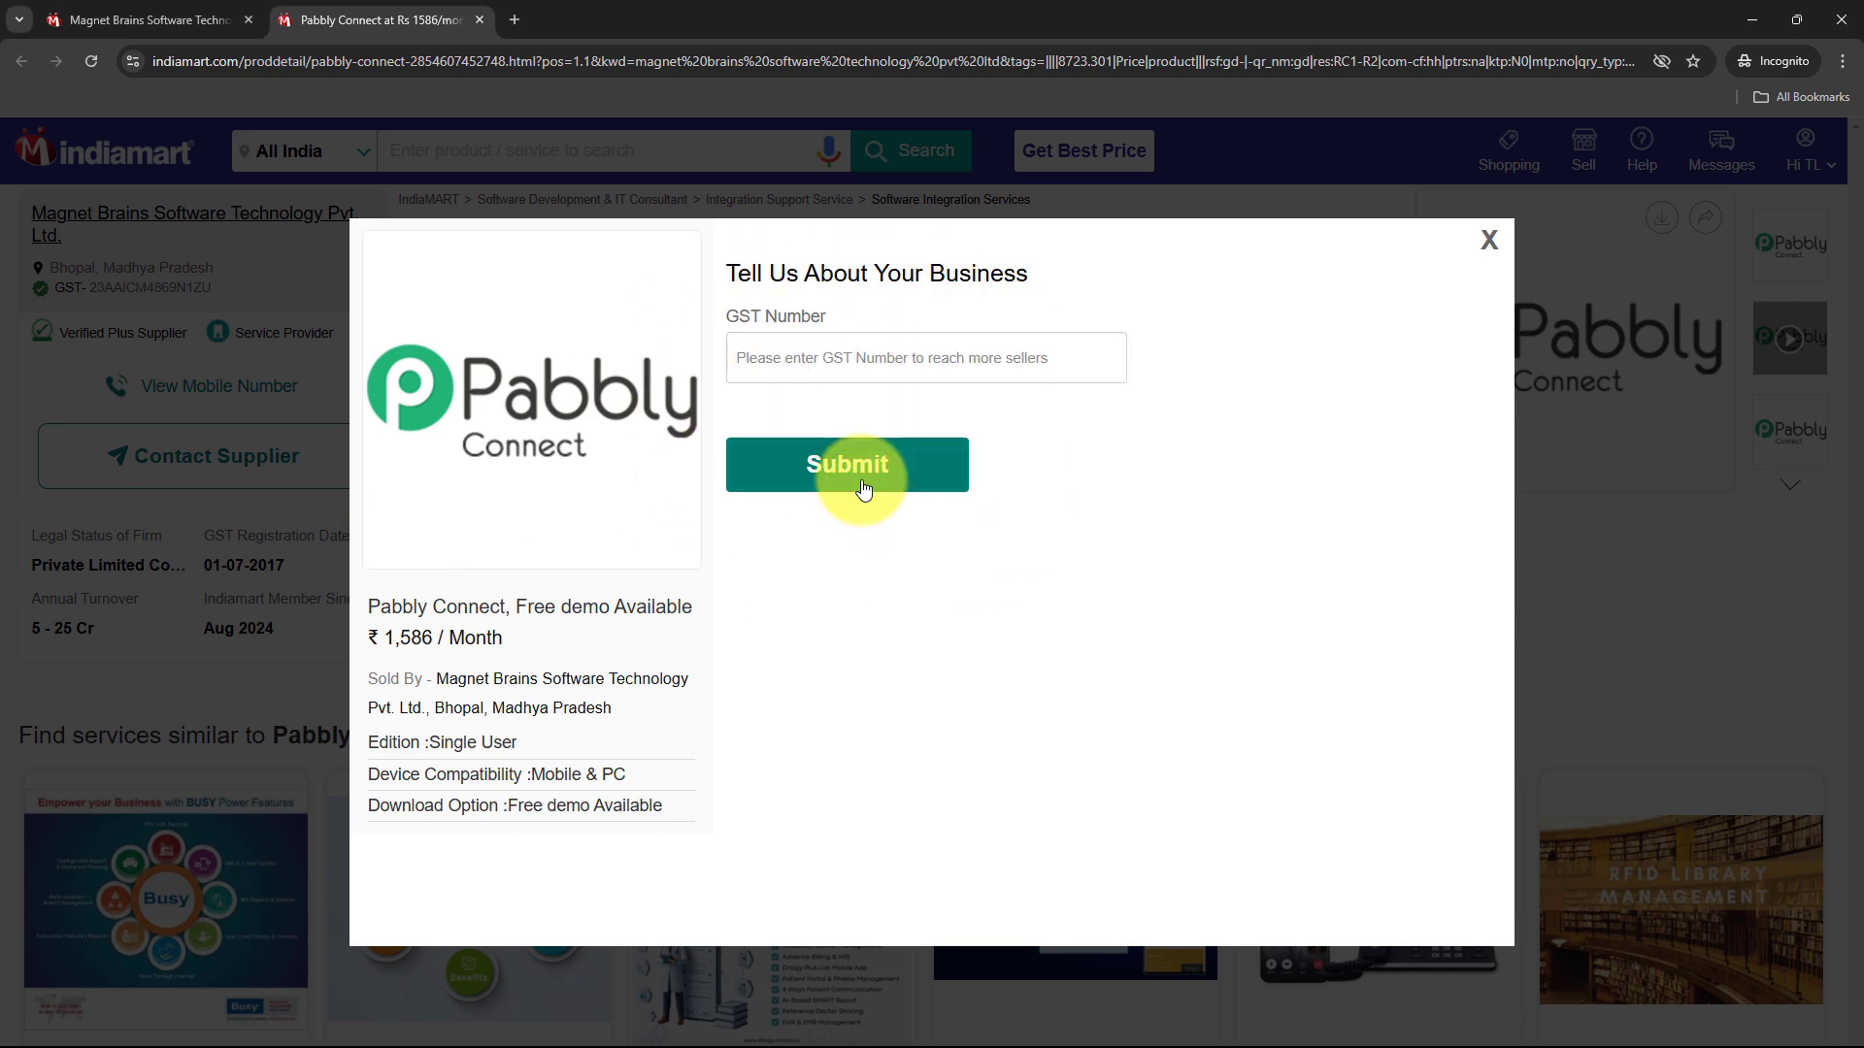
left_click(863, 488)
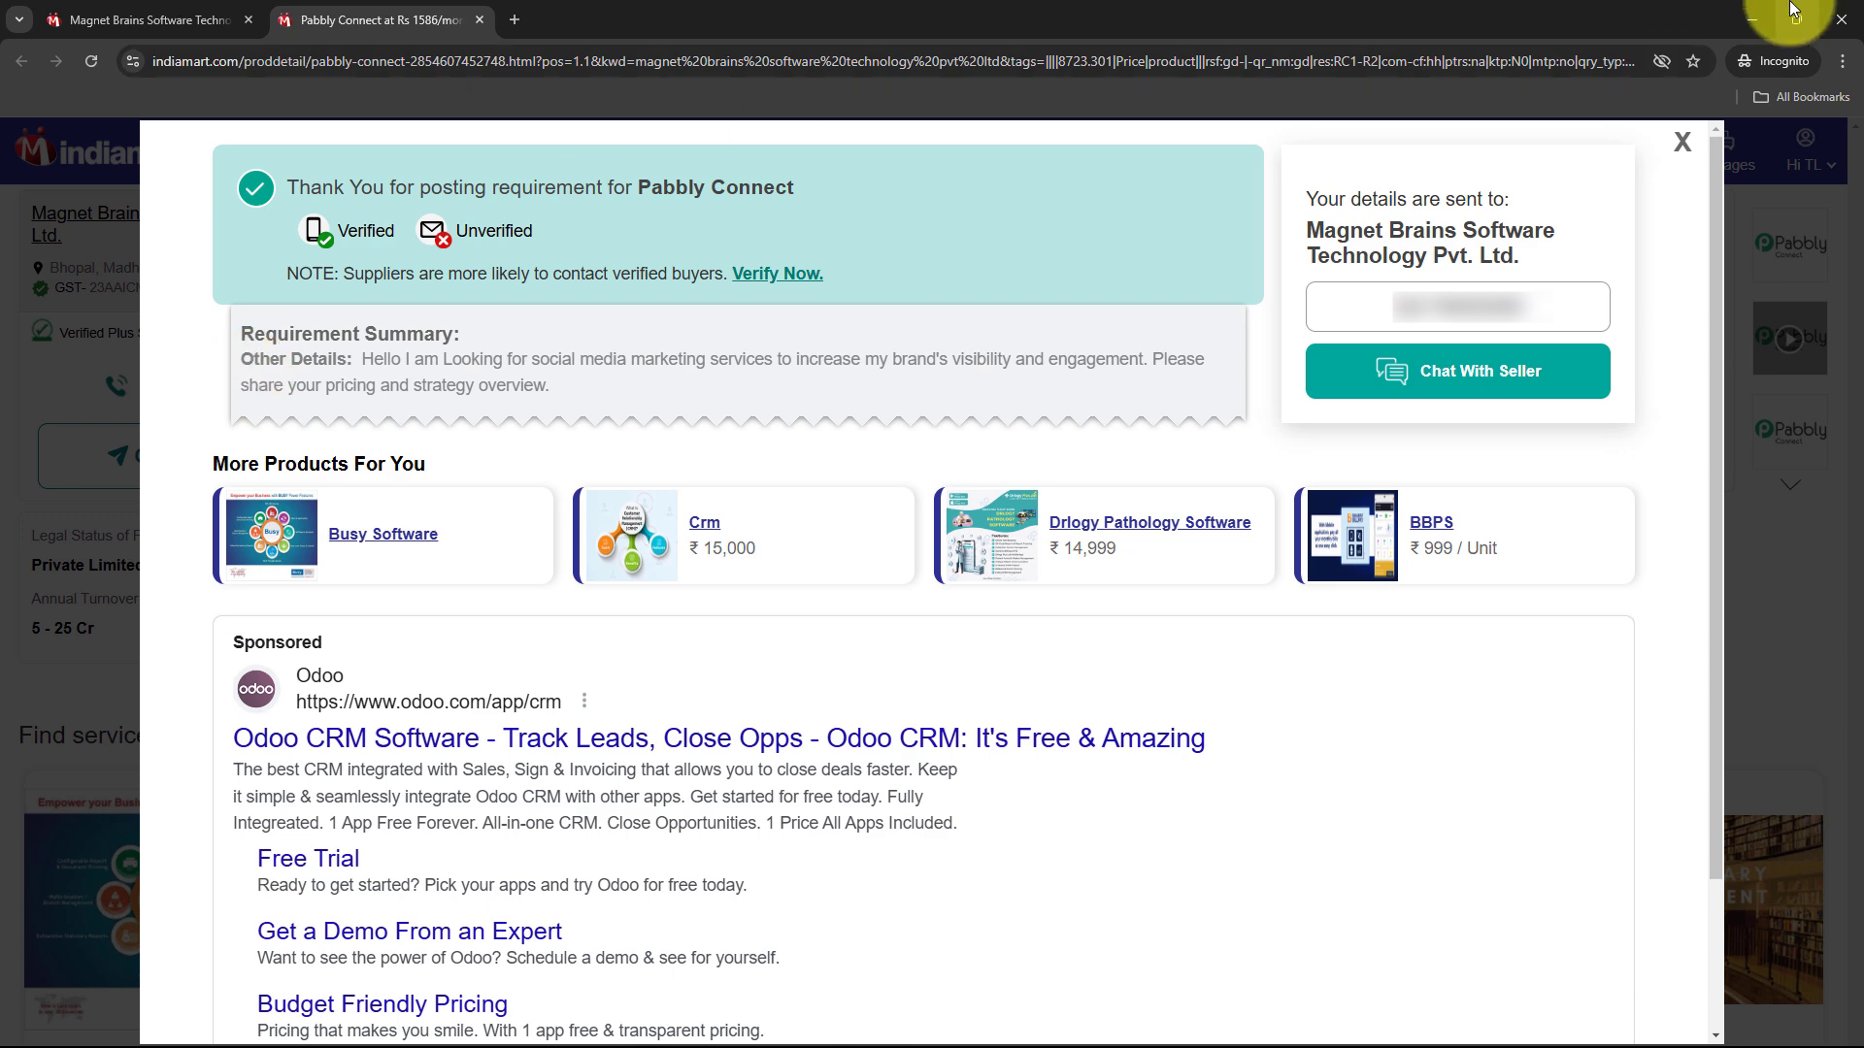
Step: Close the buyer window, review the Salesforce Demo Lead's name and contact details, then return to IndiaMART
left_click(1752, 20)
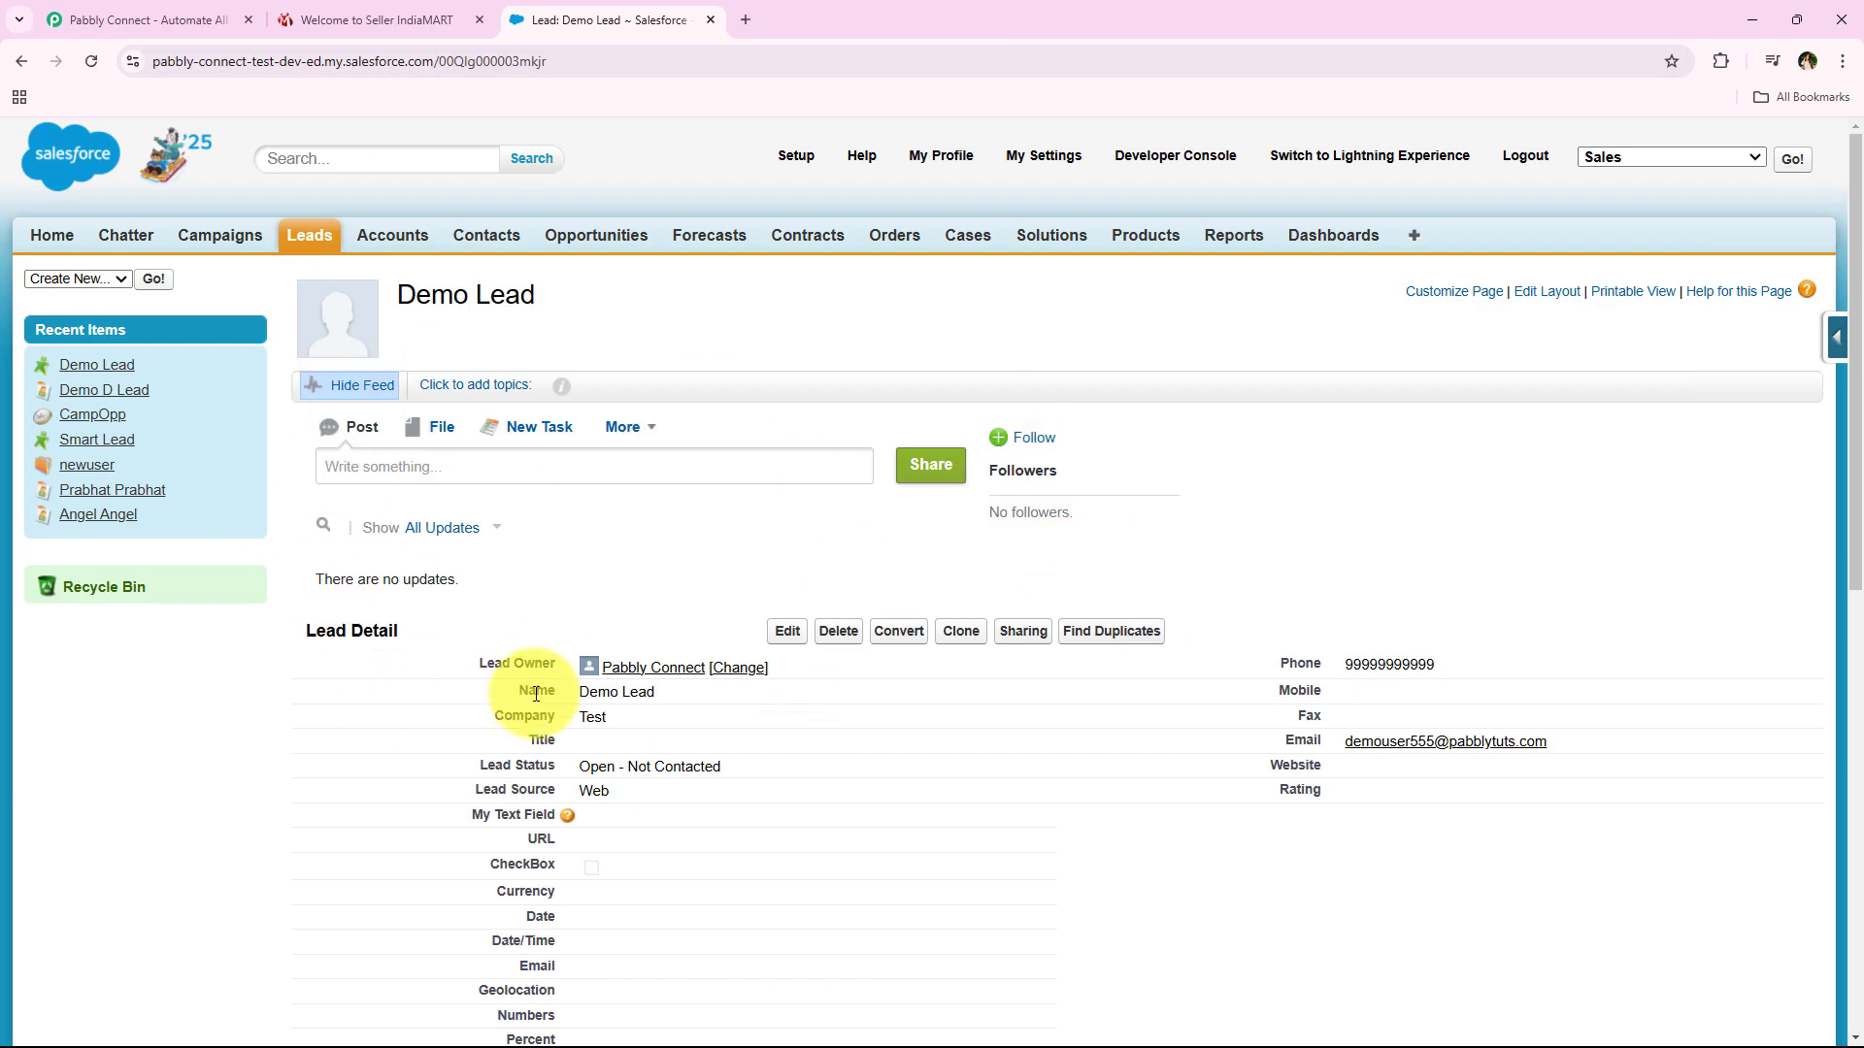
scroll(748, 573, "down", 1)
left_click_drag(577, 595, 668, 602)
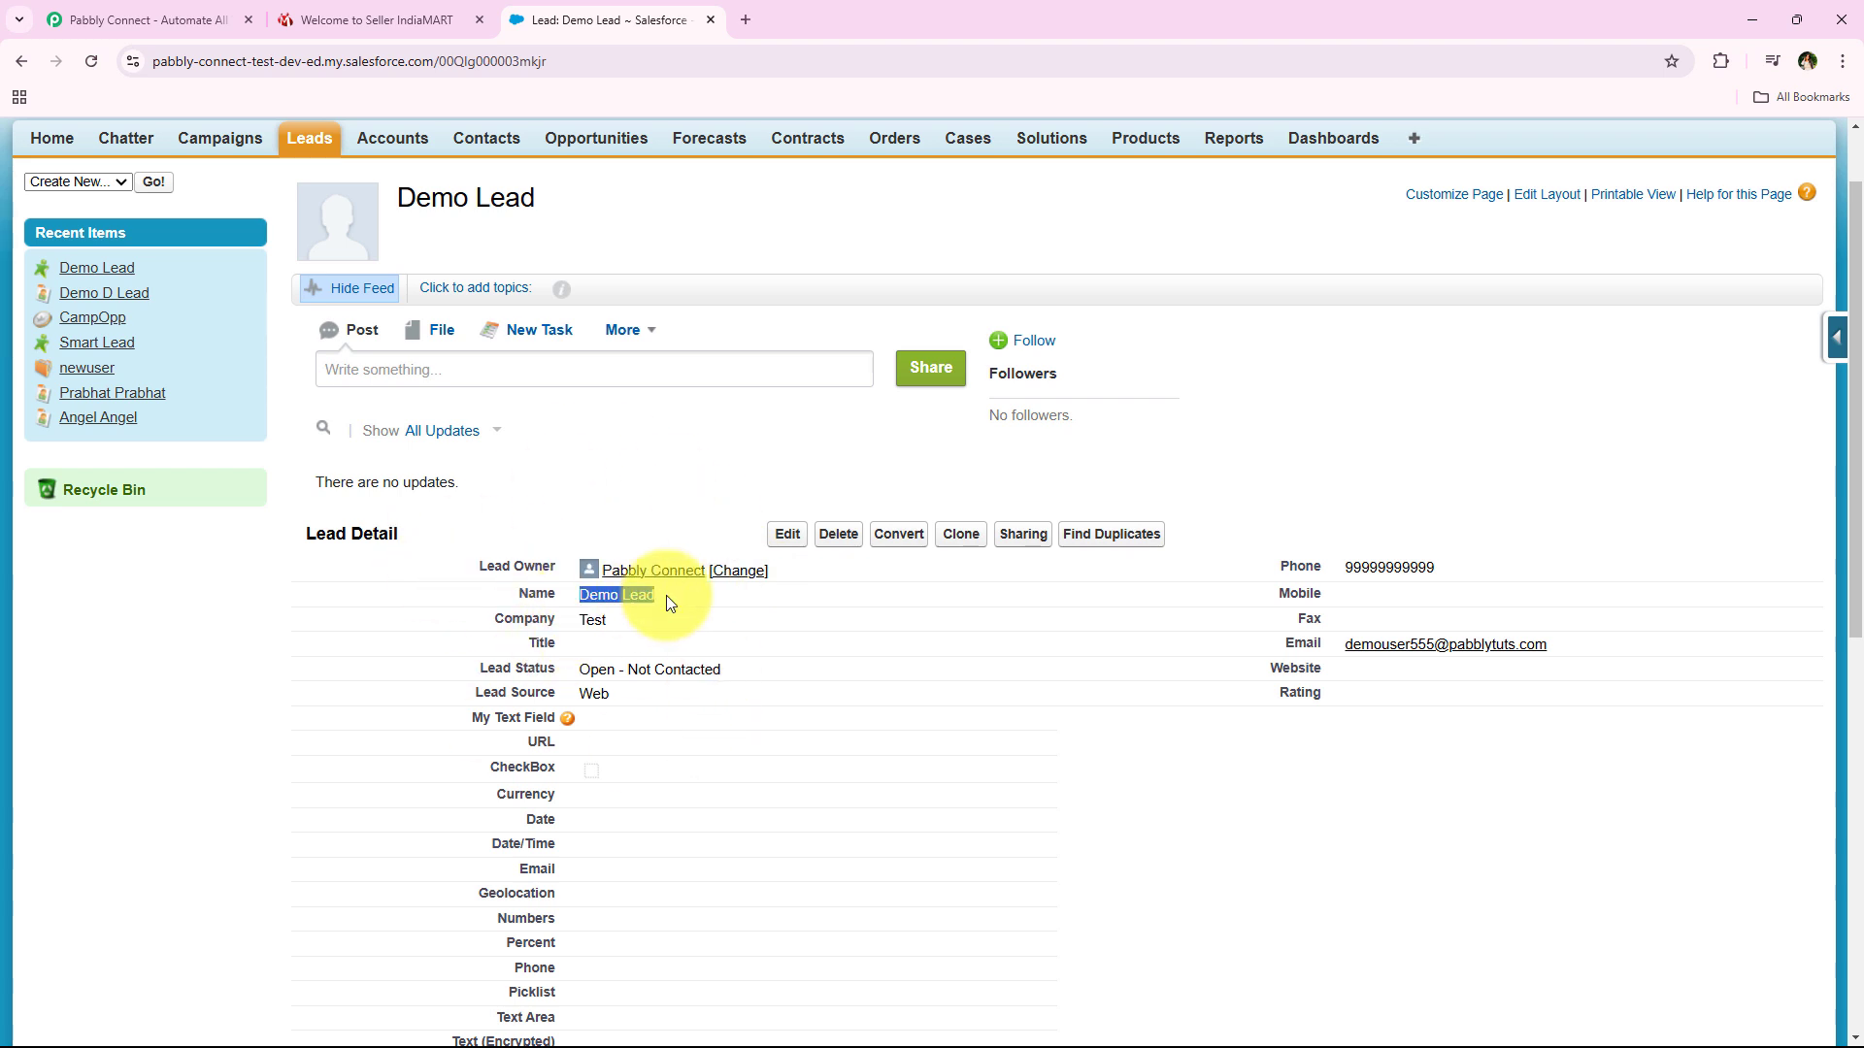
left_click_drag(1342, 567, 1654, 648)
left_click(1679, 848)
scroll(491, 608, "down", 1)
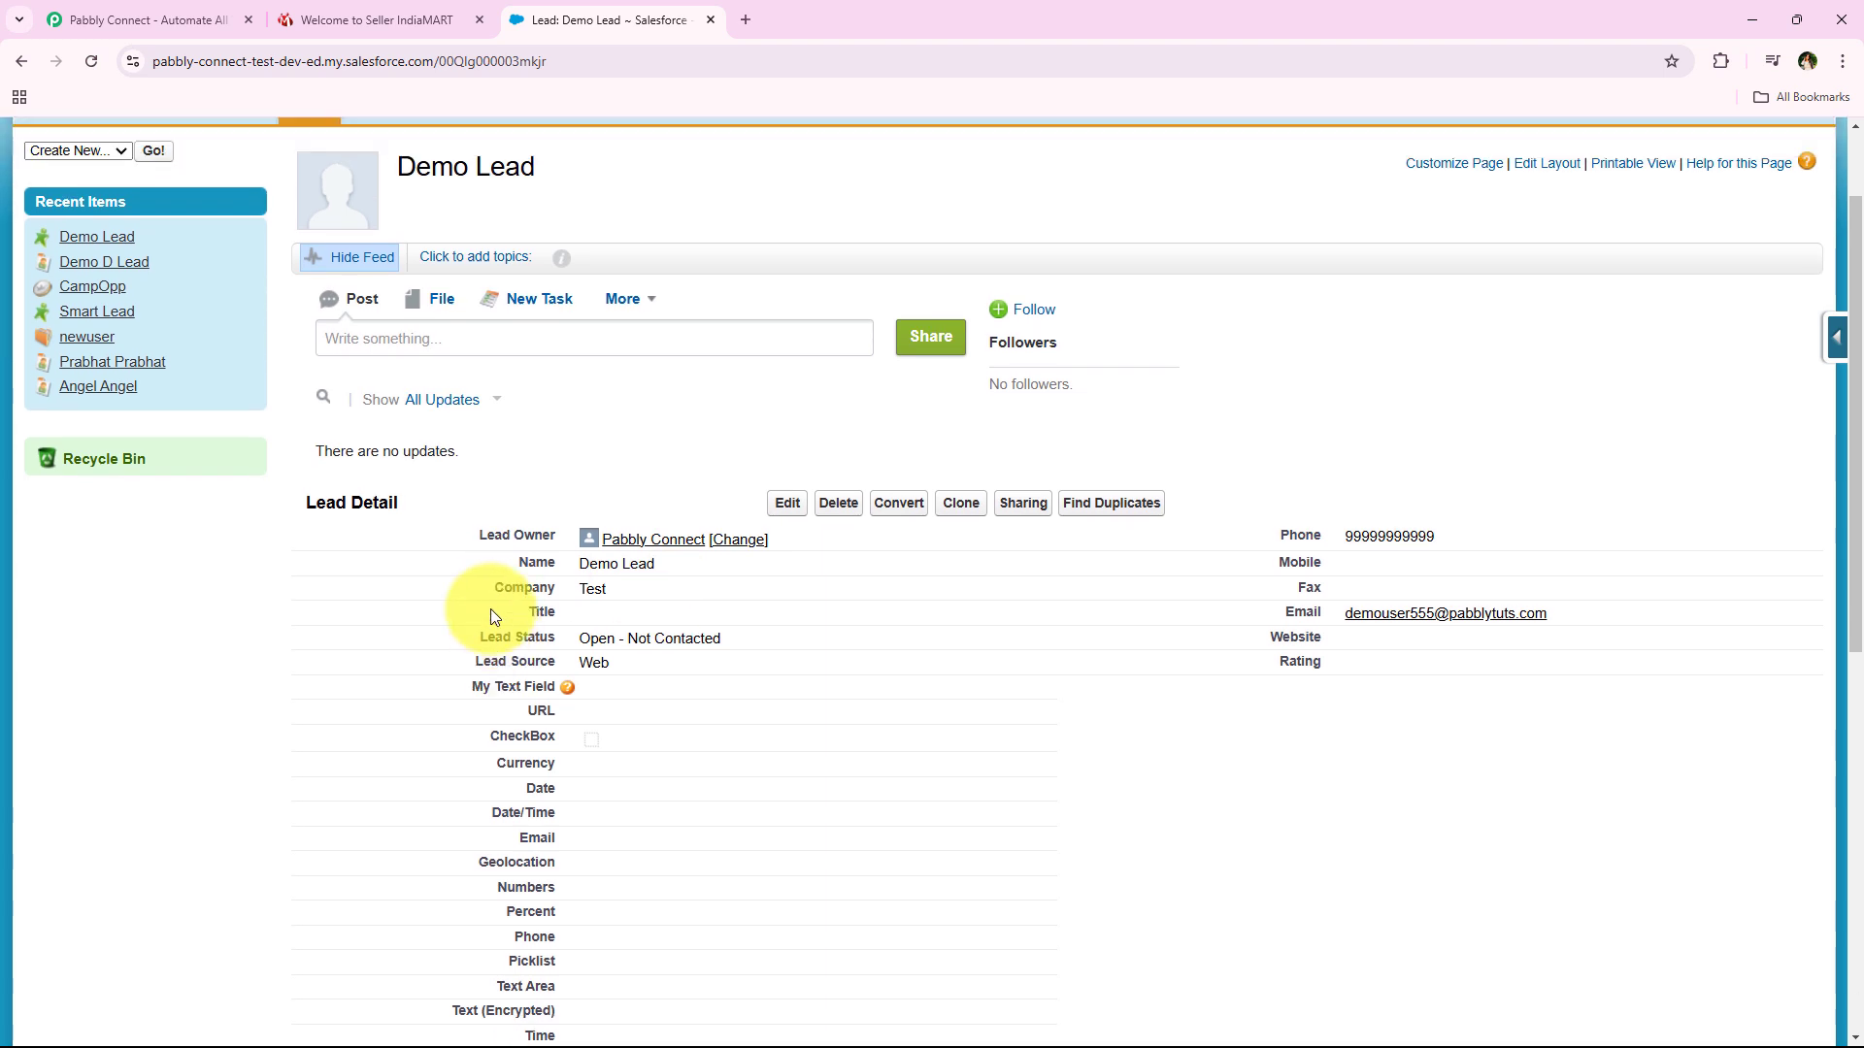
scroll(485, 544, "up", 2)
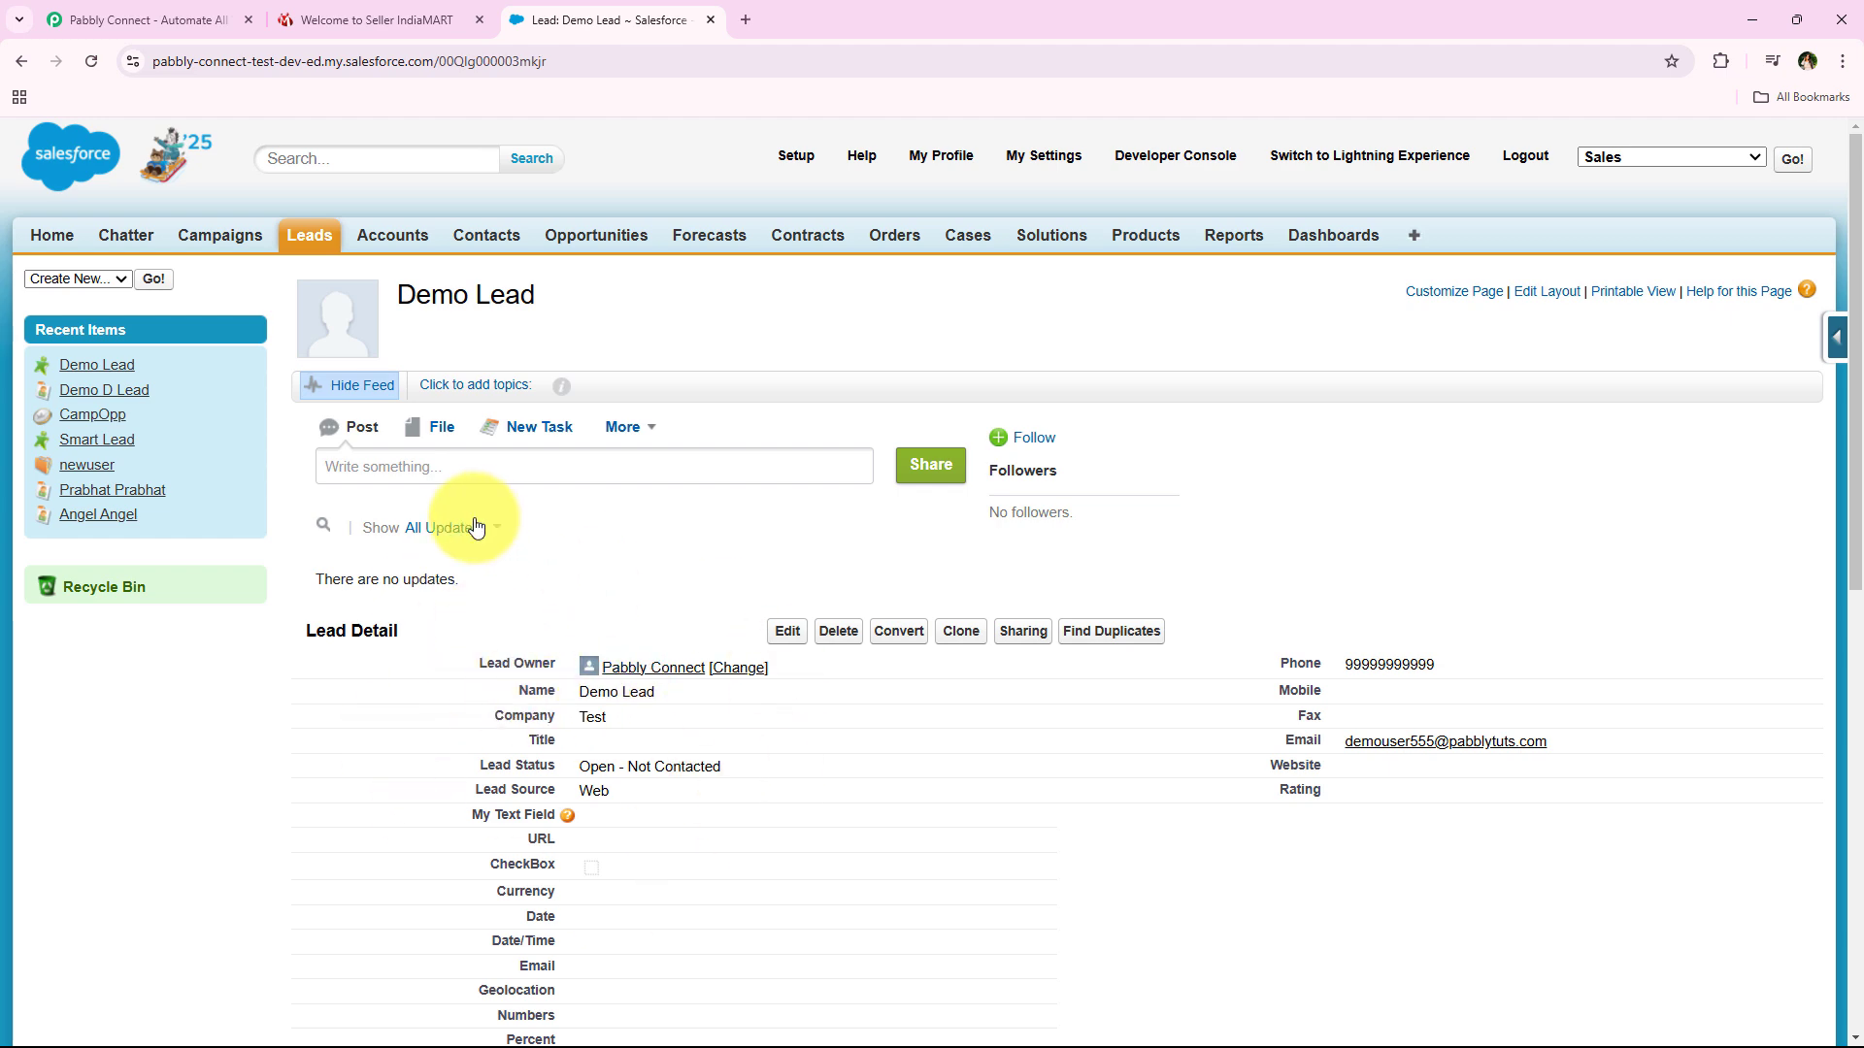
left_click(375, 17)
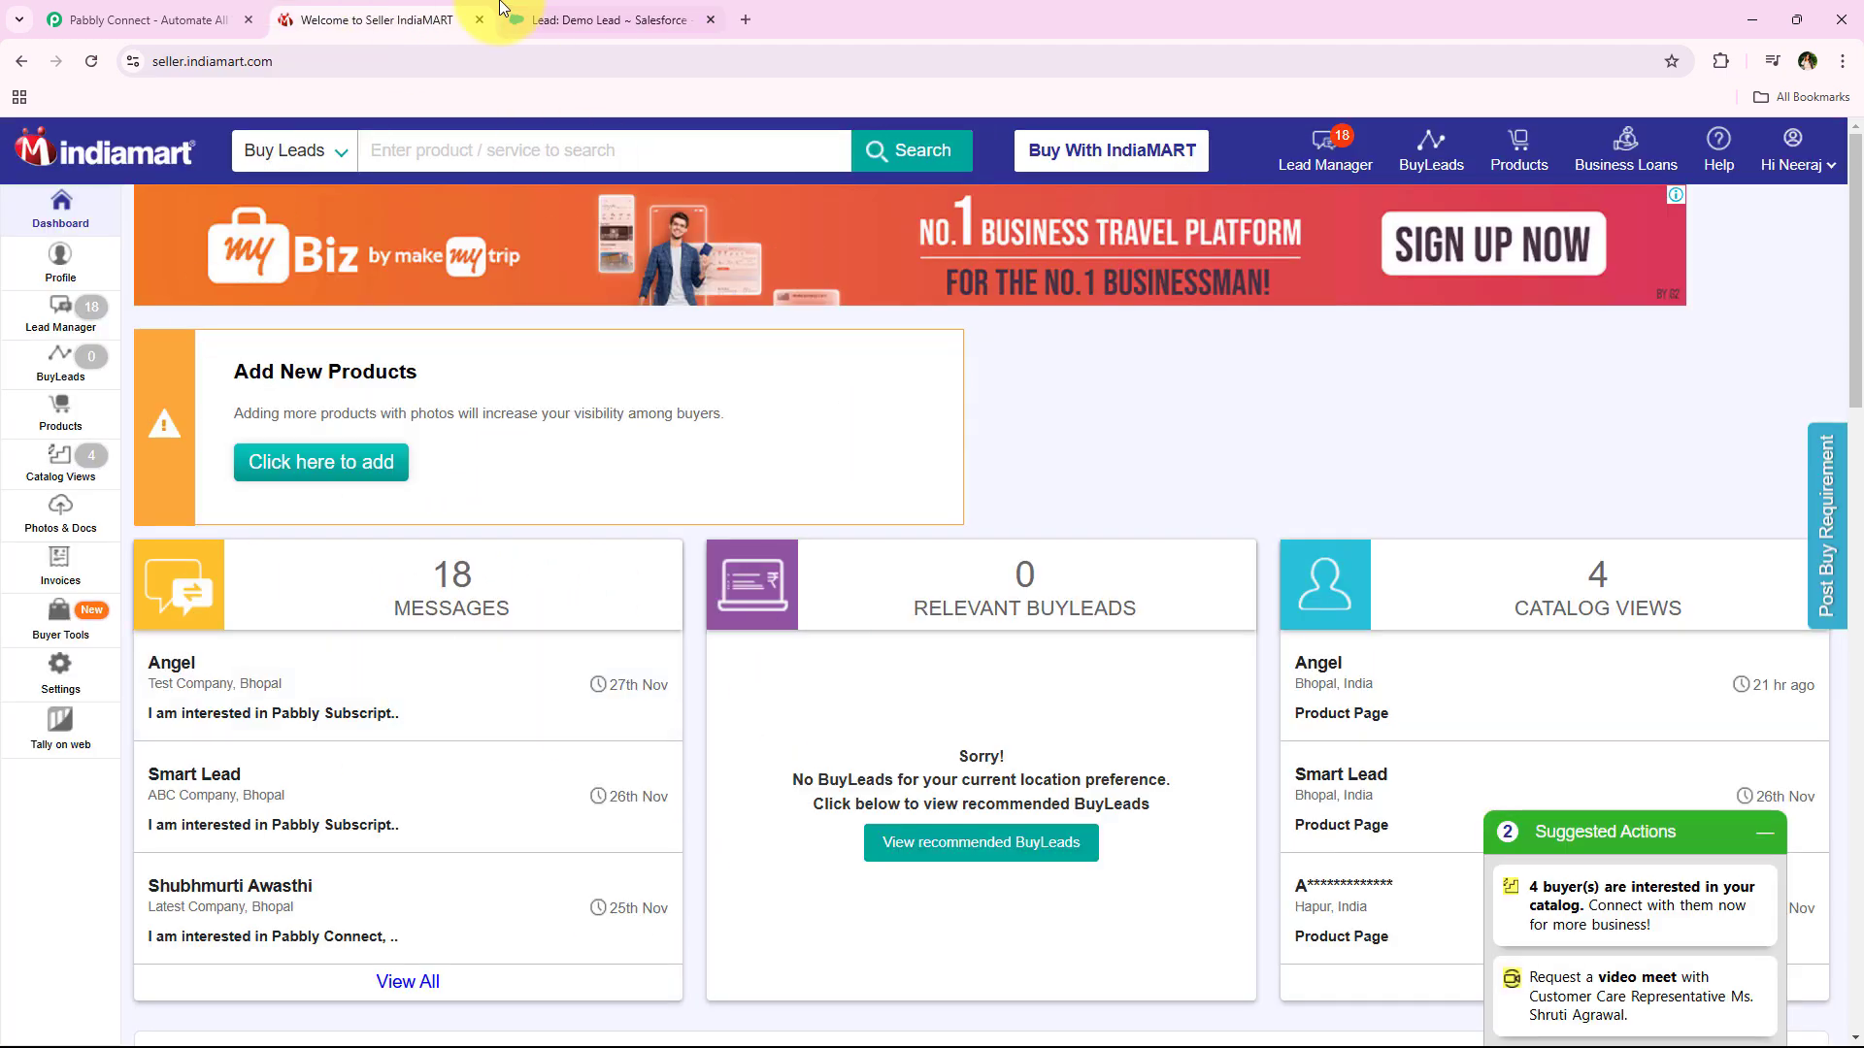
Step: Bring up the Pabbly Connect website tab and dismiss its Black Friday offer popup
left_click(607, 20)
left_click(375, 19)
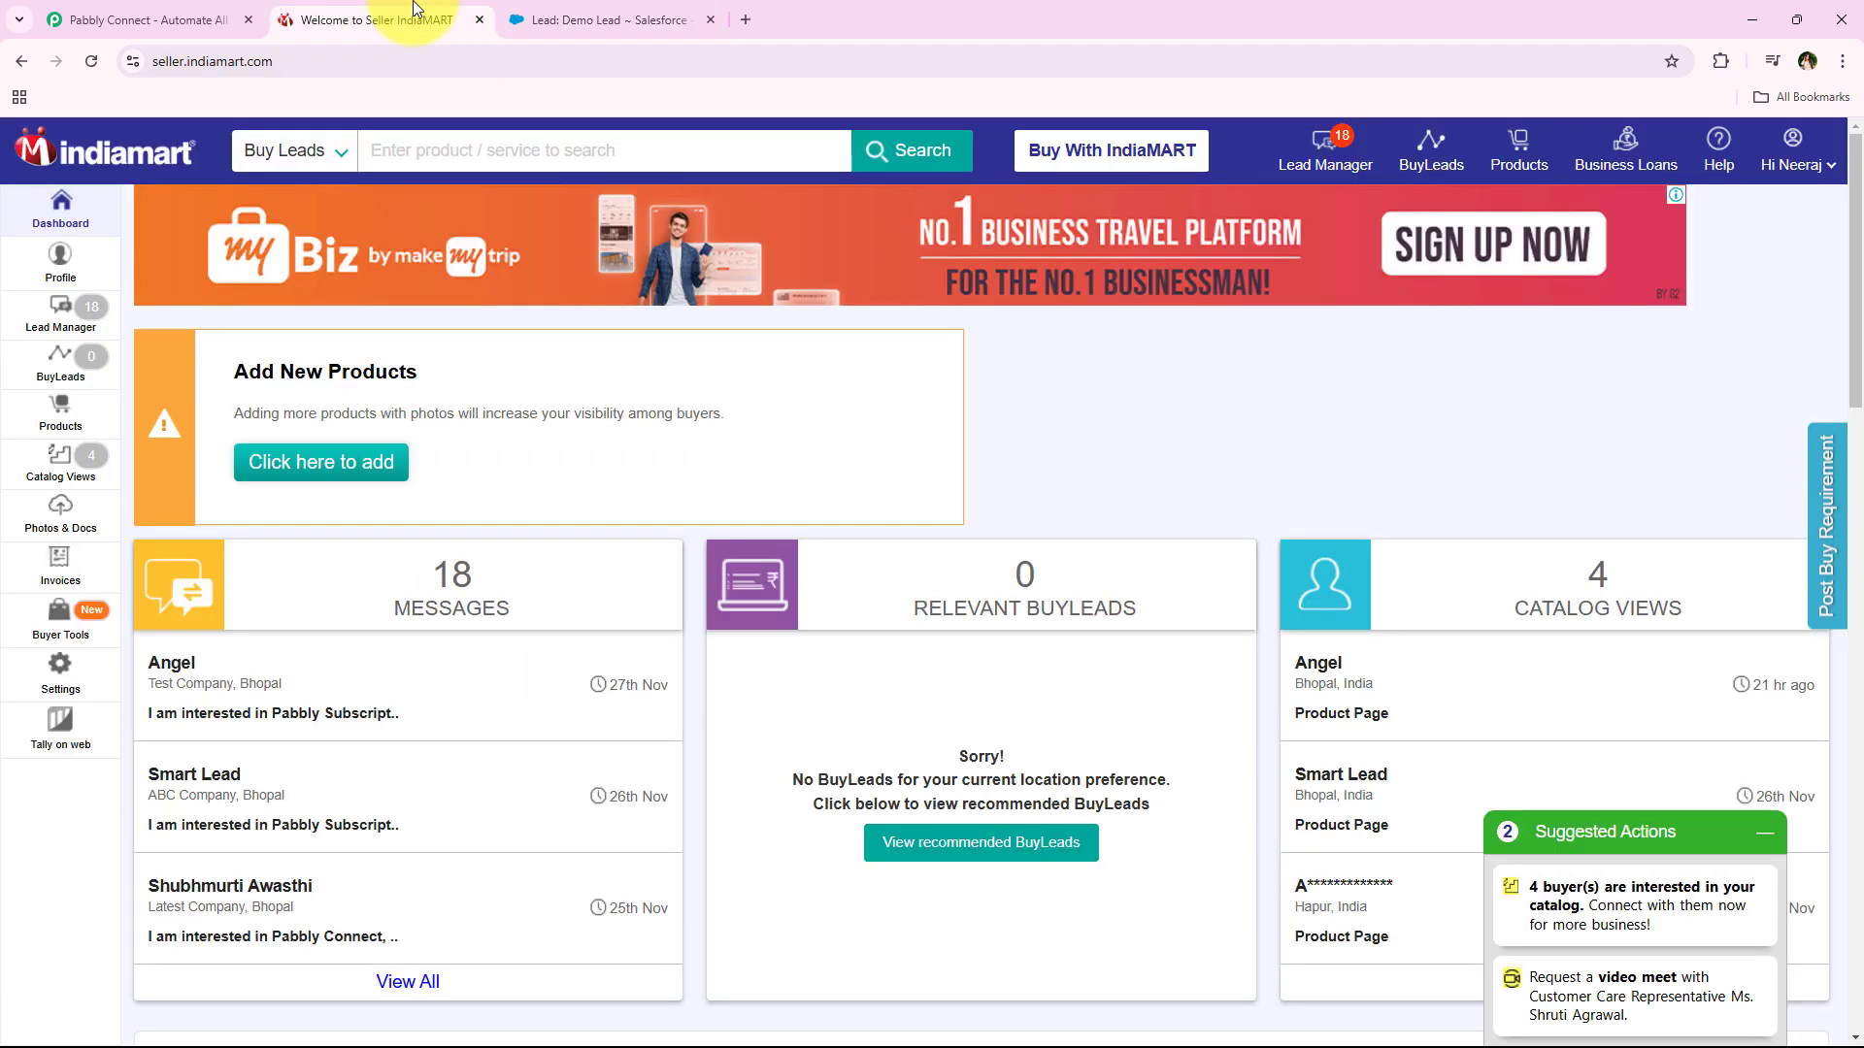
left_click(607, 19)
left_click(146, 20)
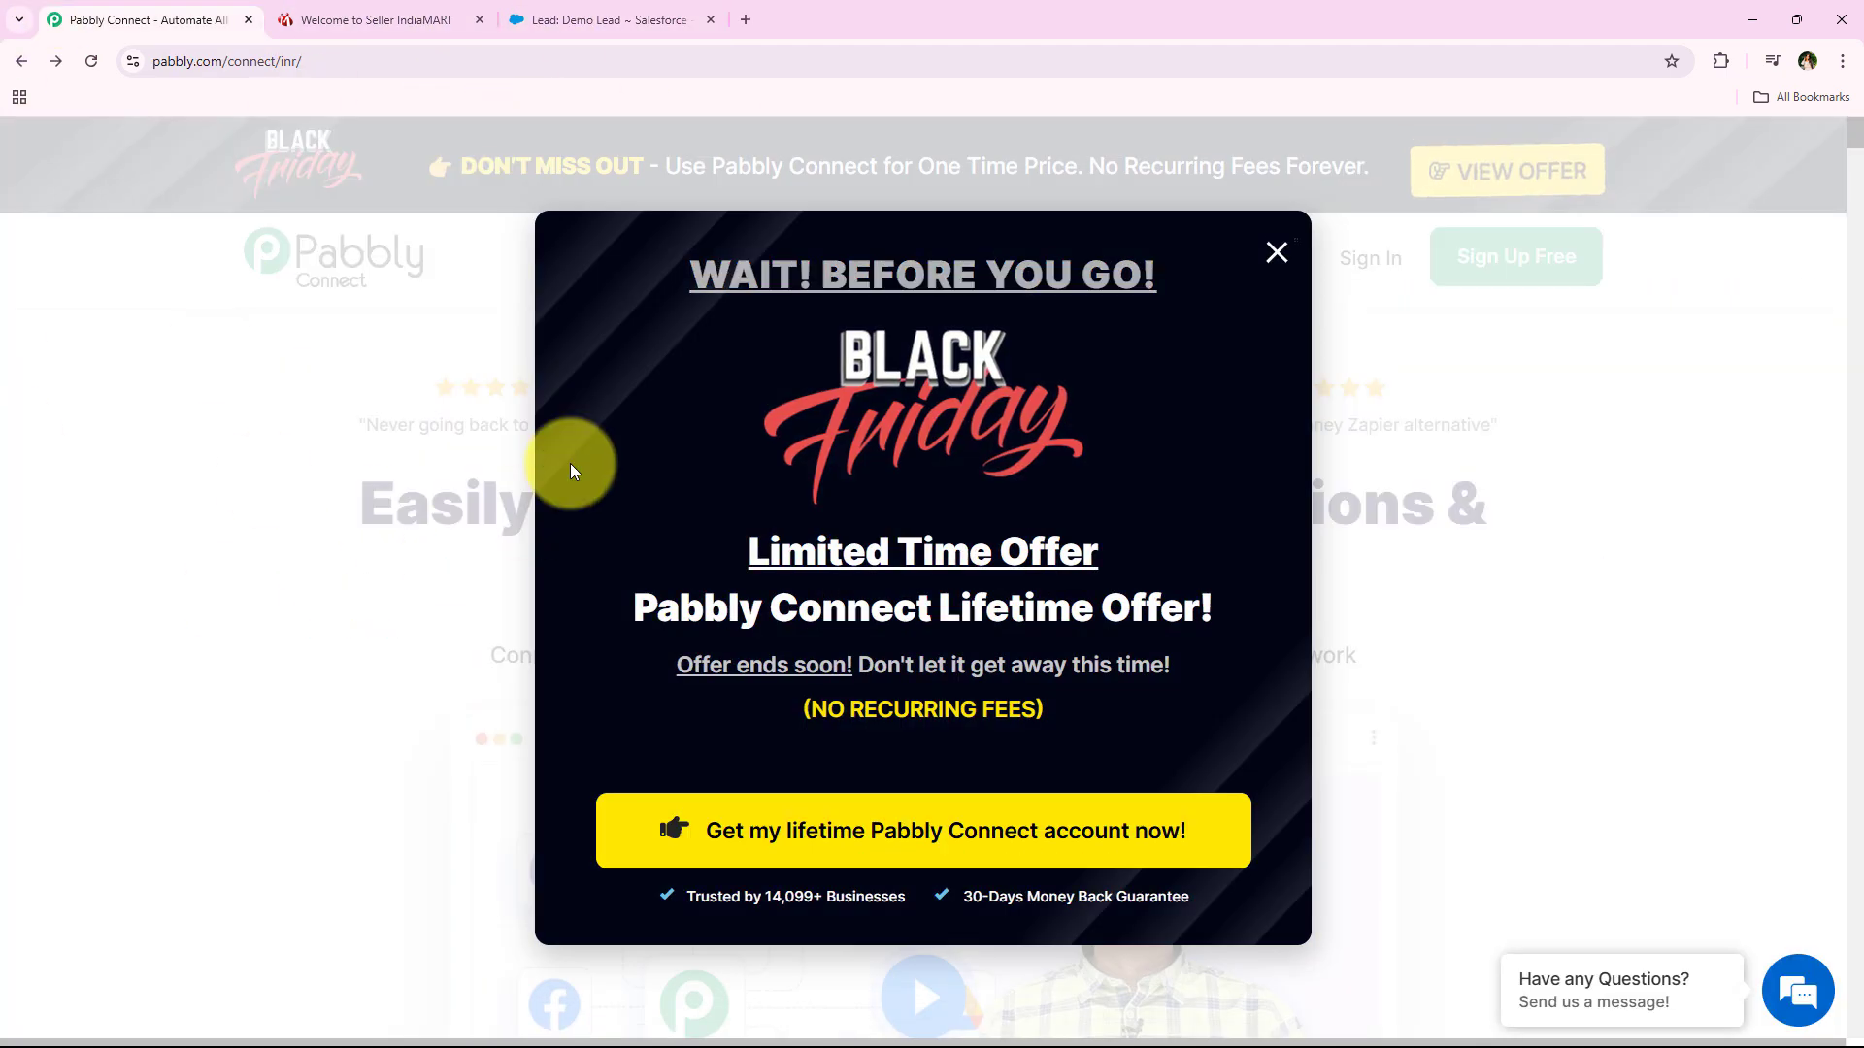
left_click(1276, 252)
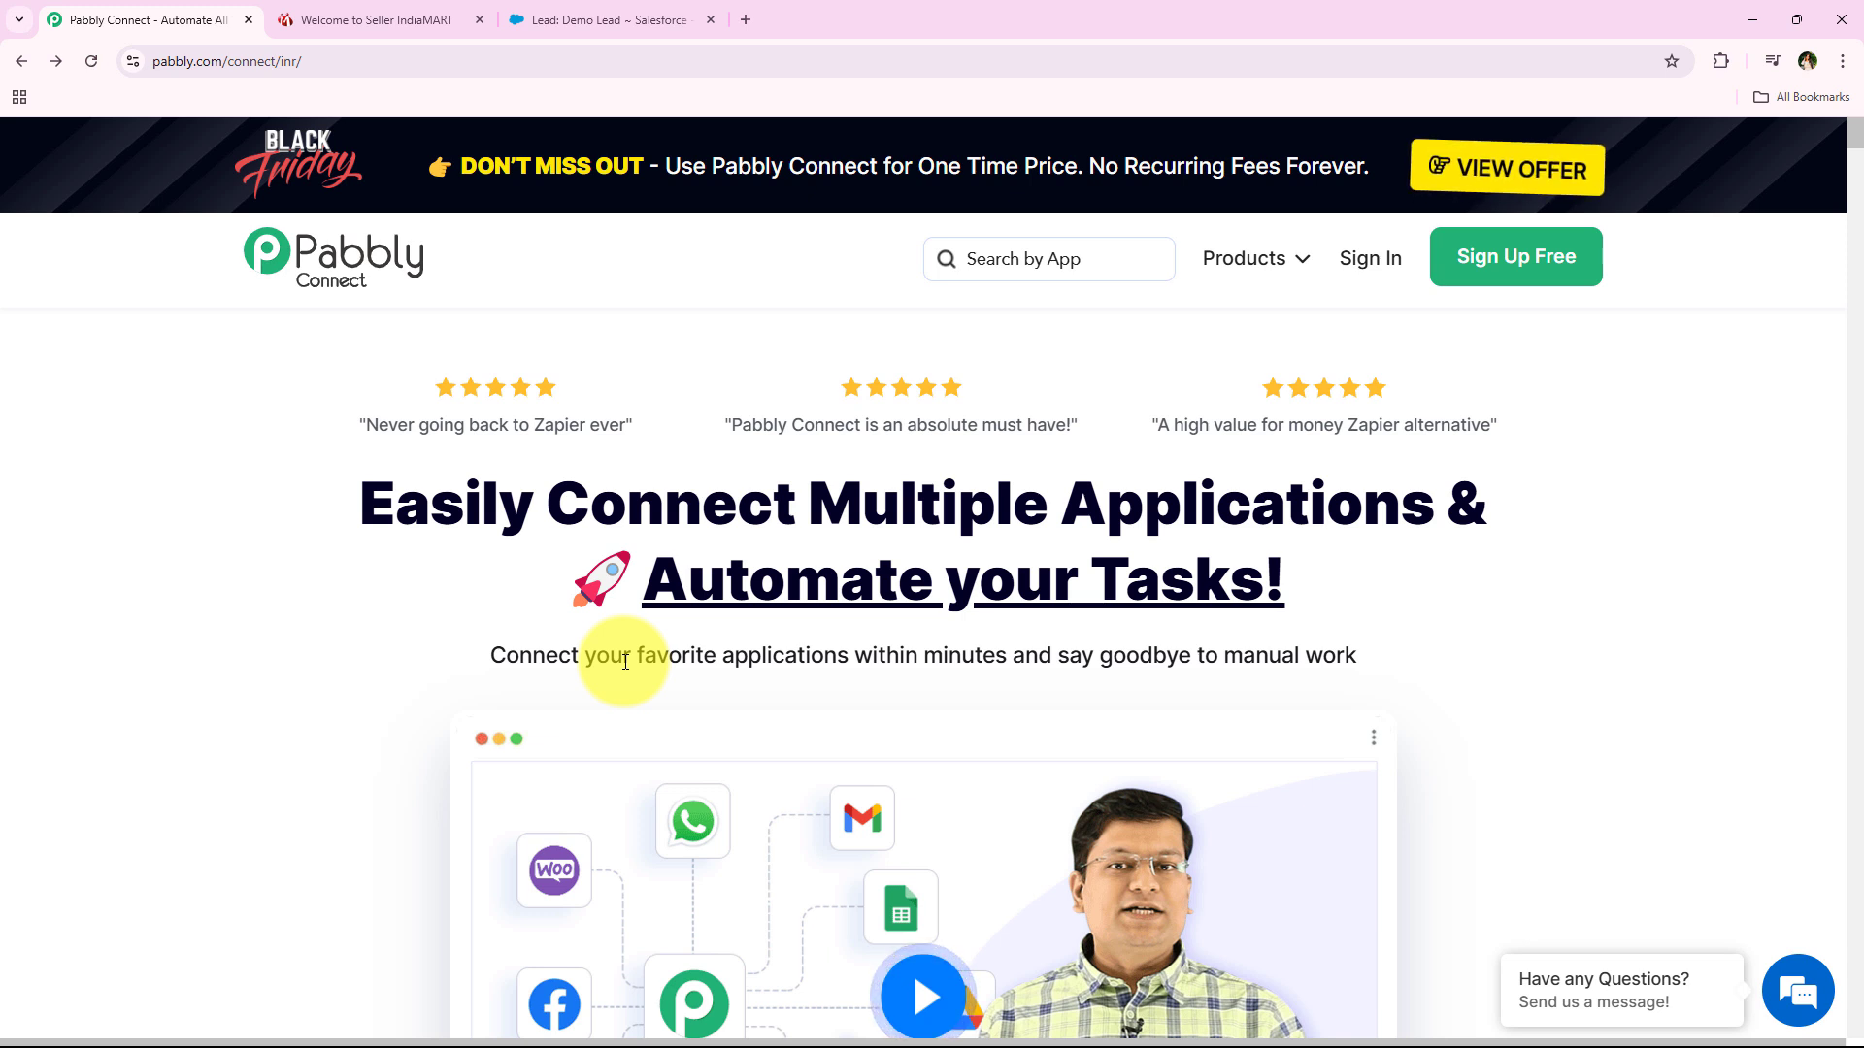
left_click(363, 61)
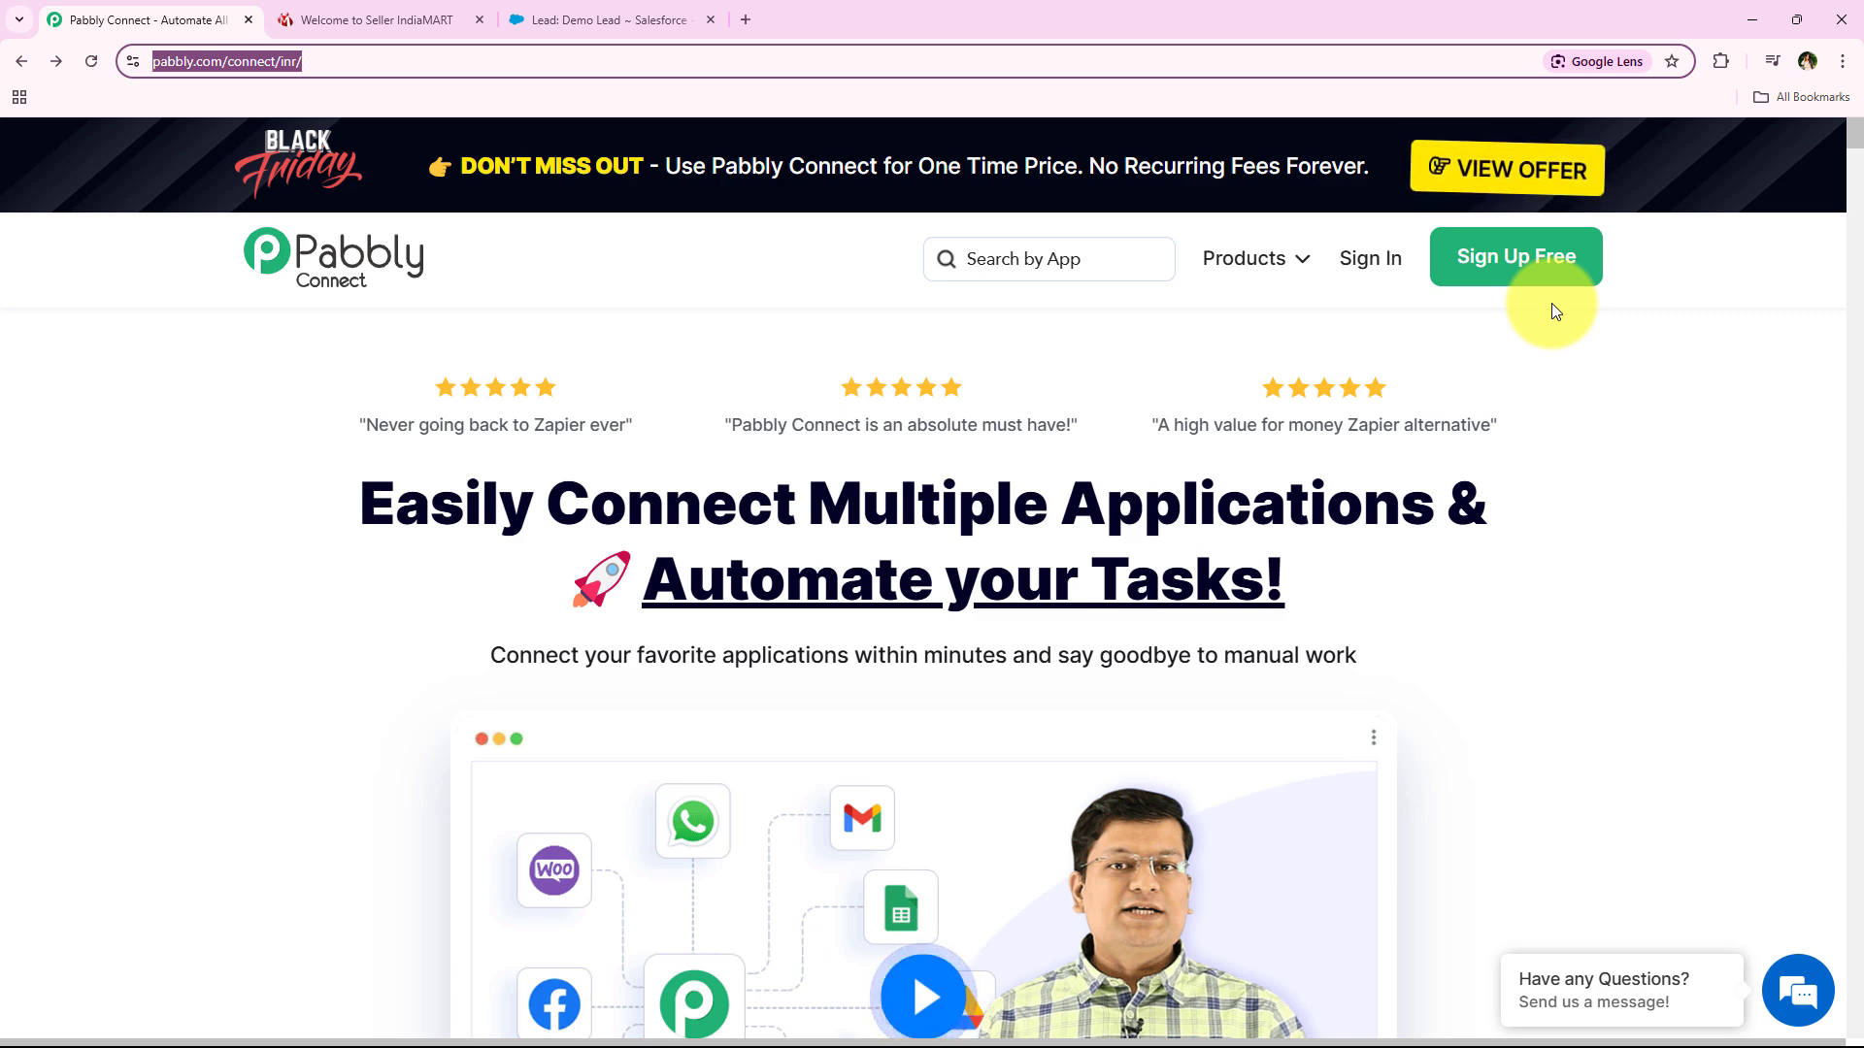
Step: Sign in to Pabbly and launch Pabbly Connect with Access Now from All Pabbly Apps
left_click(1366, 262)
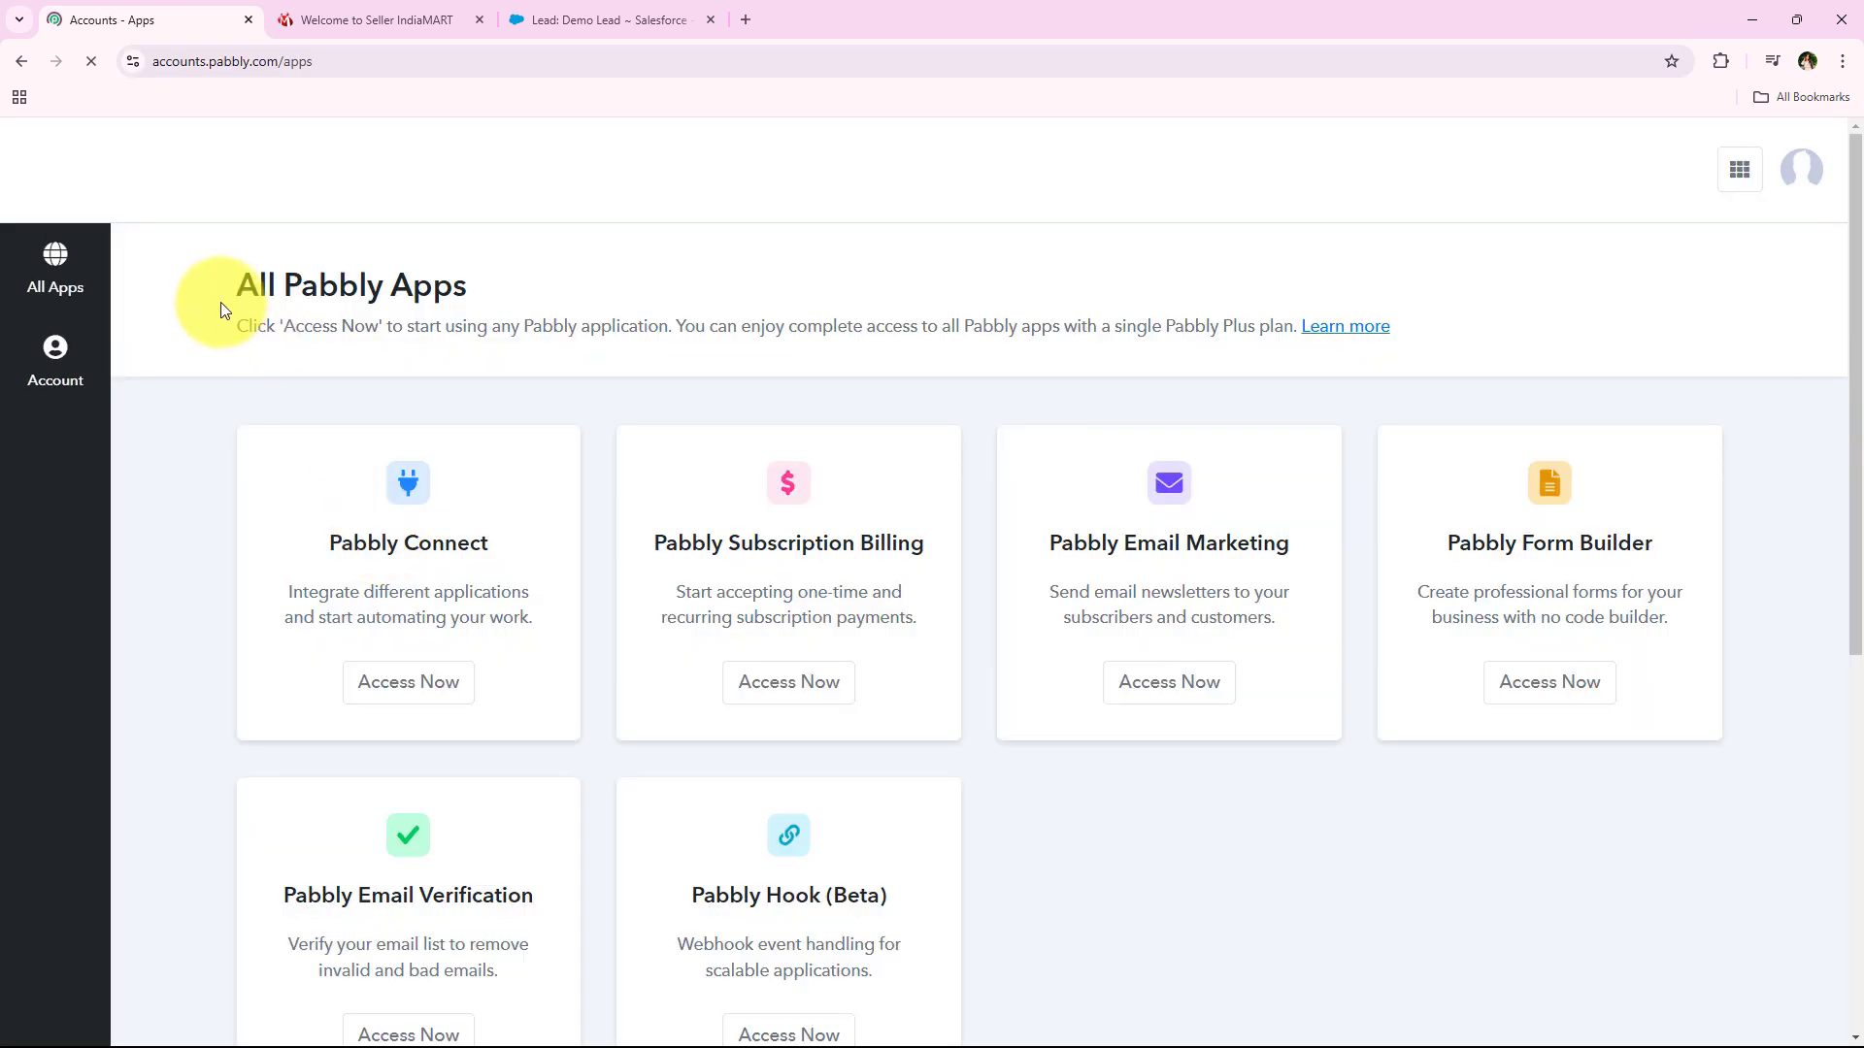
left_click_drag(222, 309, 592, 235)
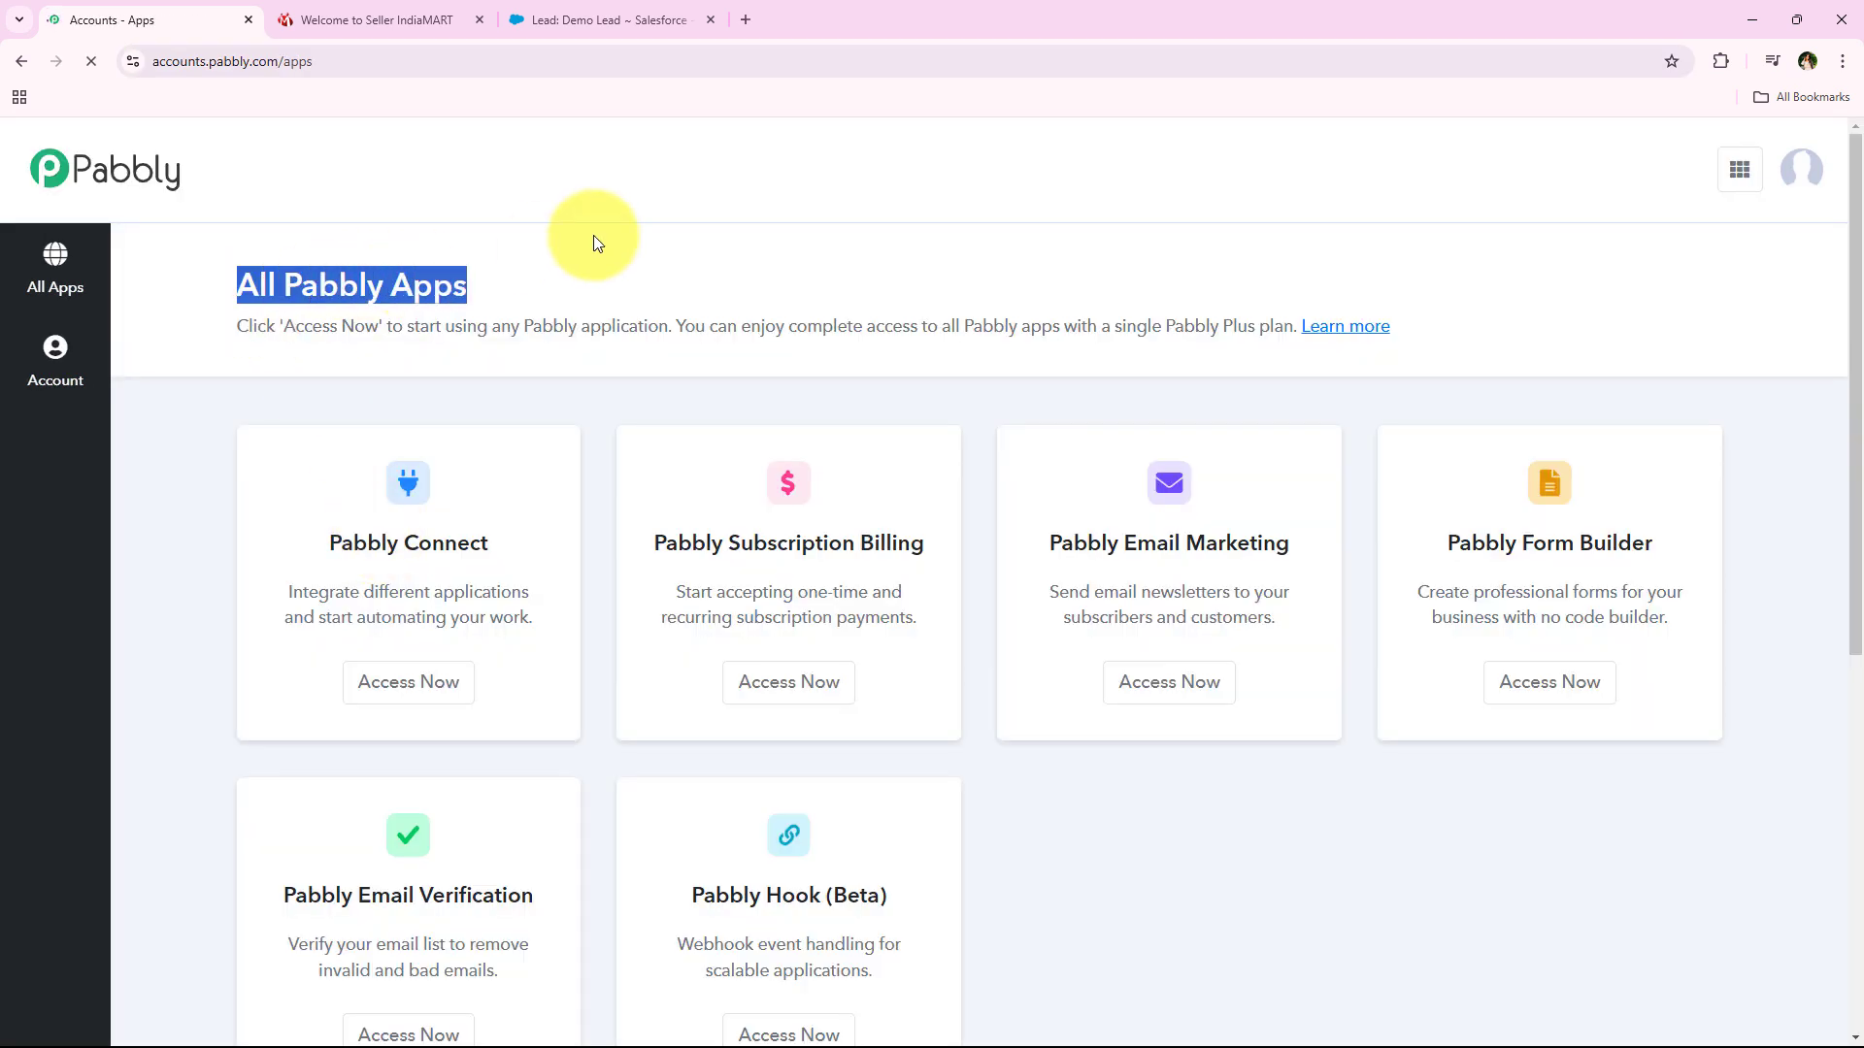
left_click(561, 260)
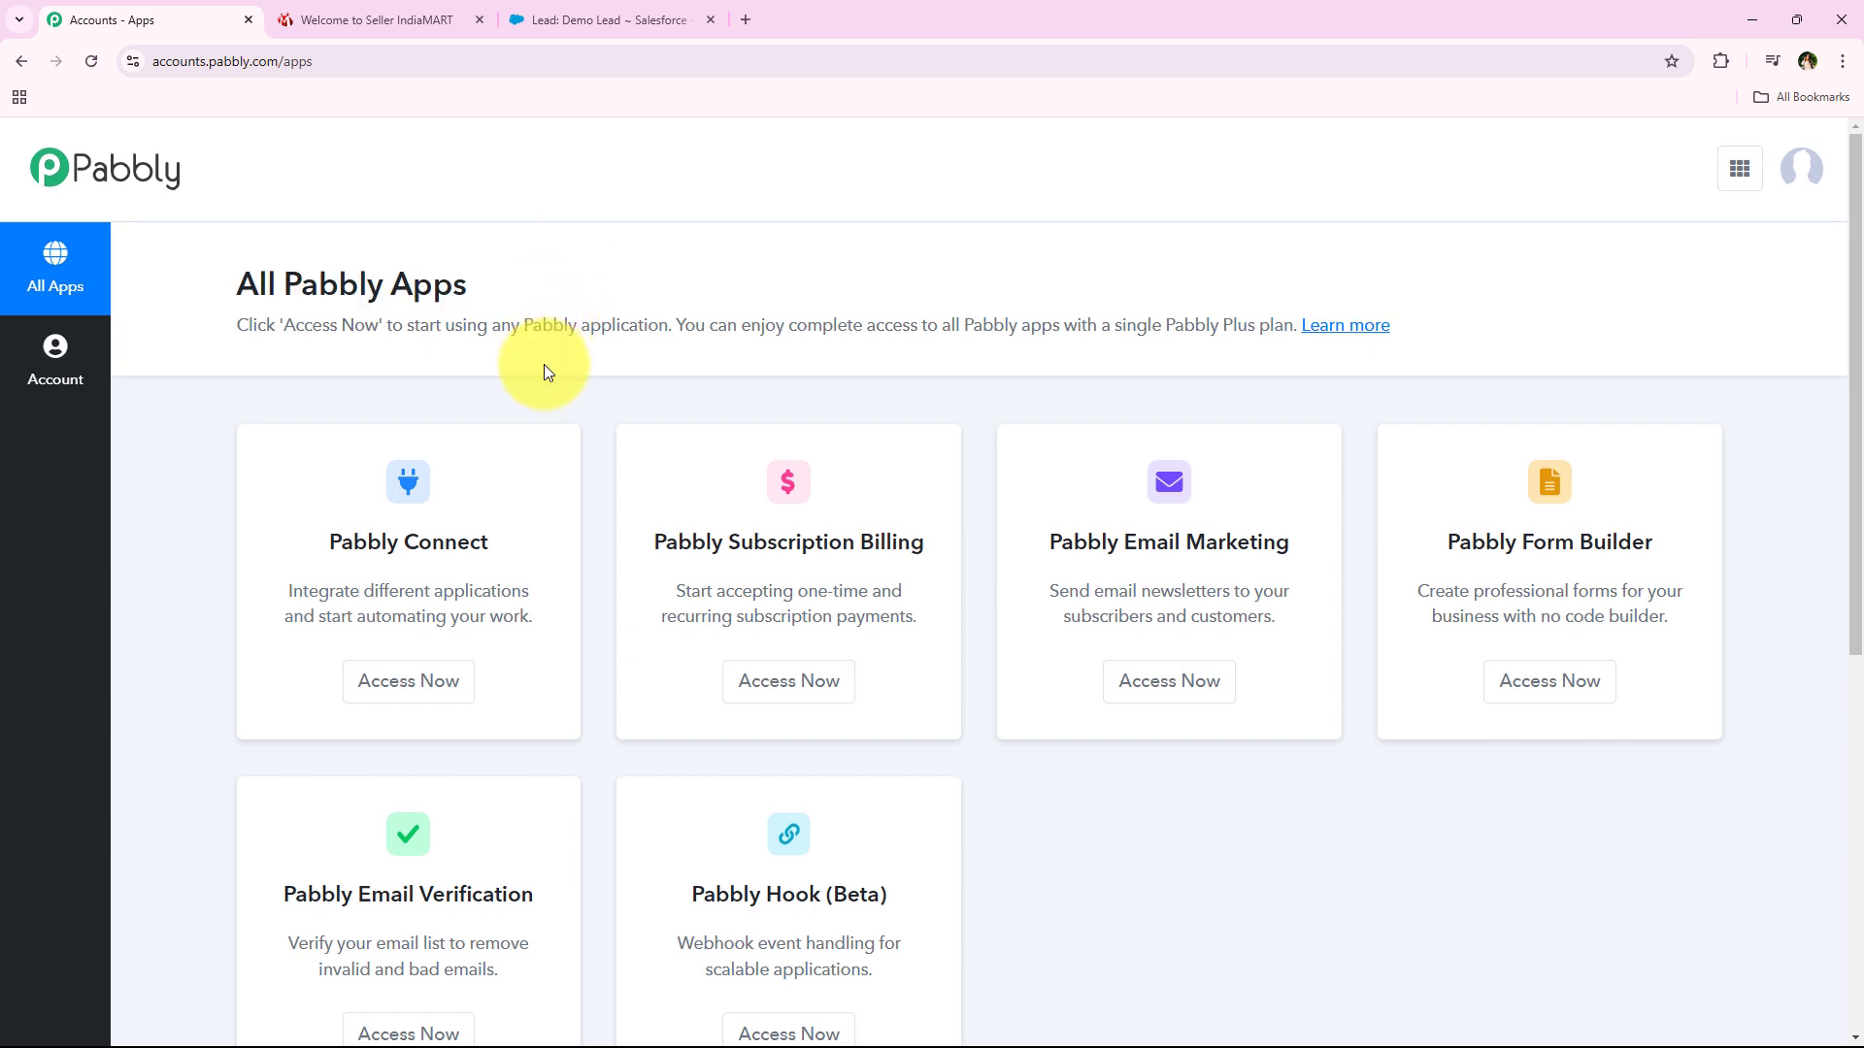
scroll(546, 371, "down", 1)
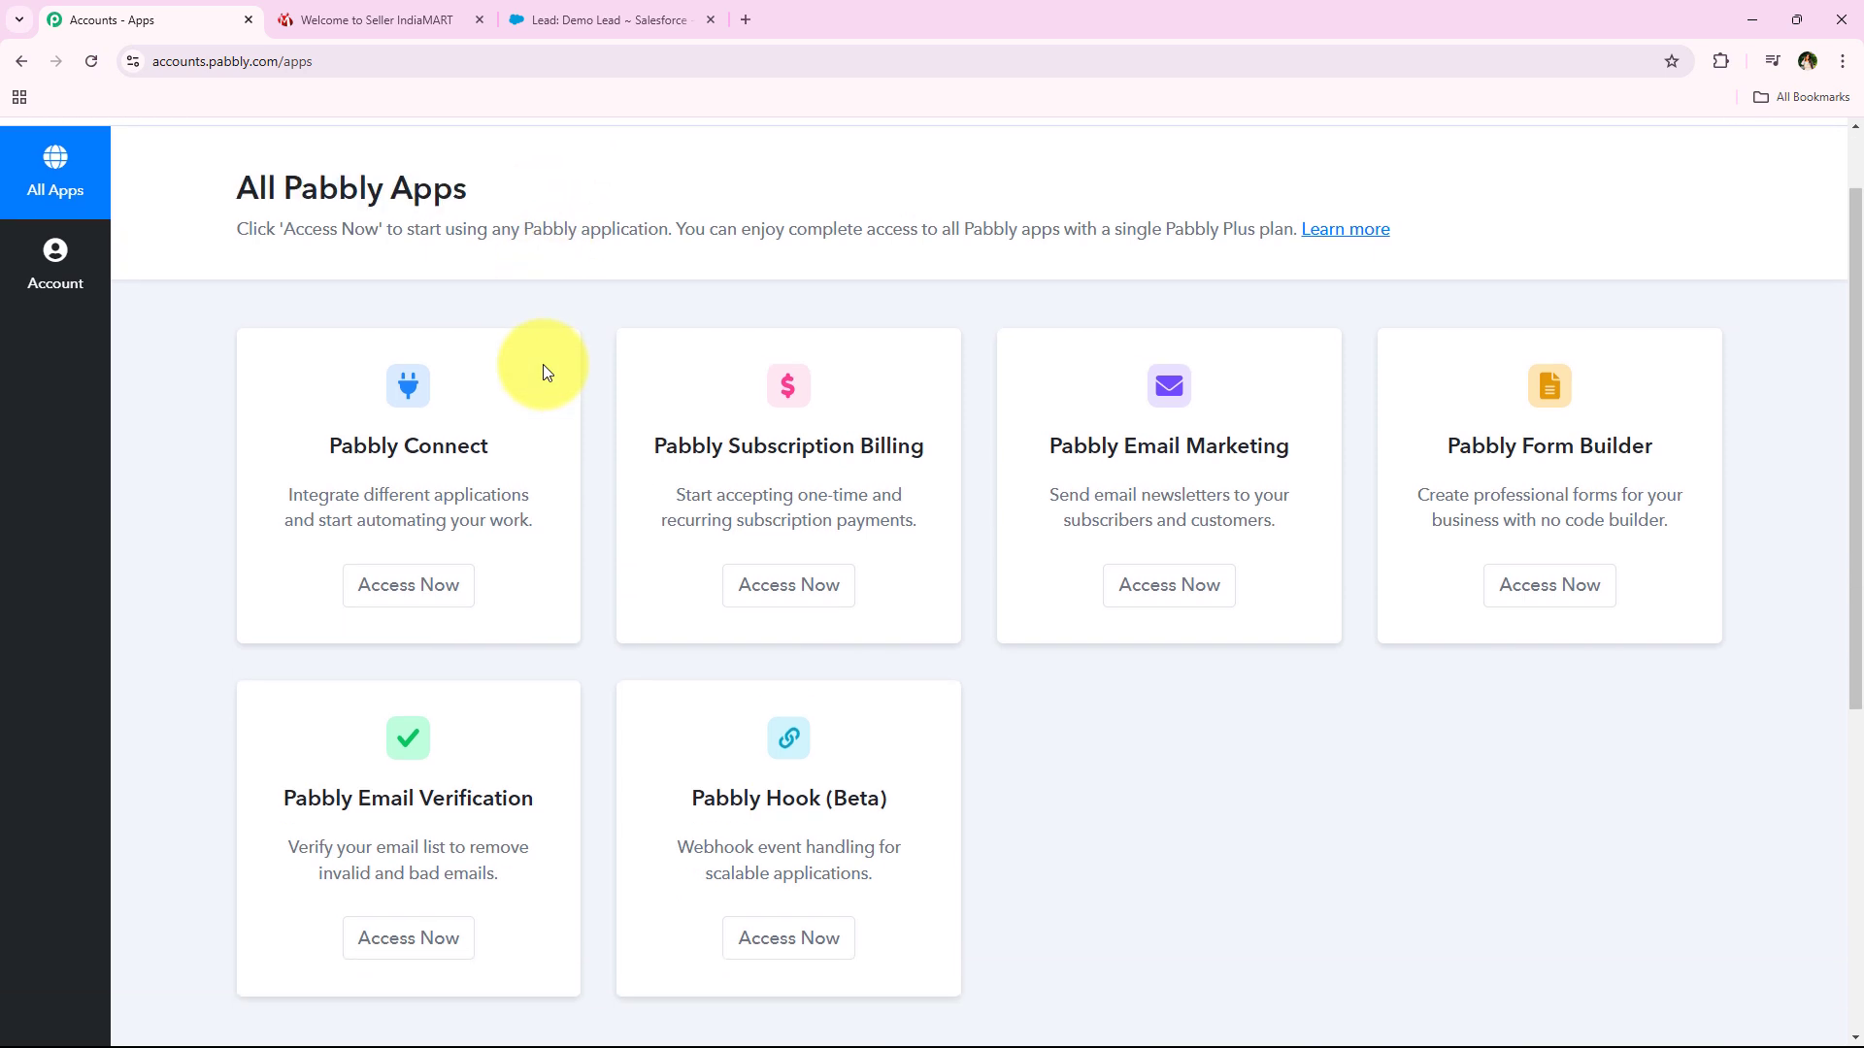
scroll(543, 364, "up", 1)
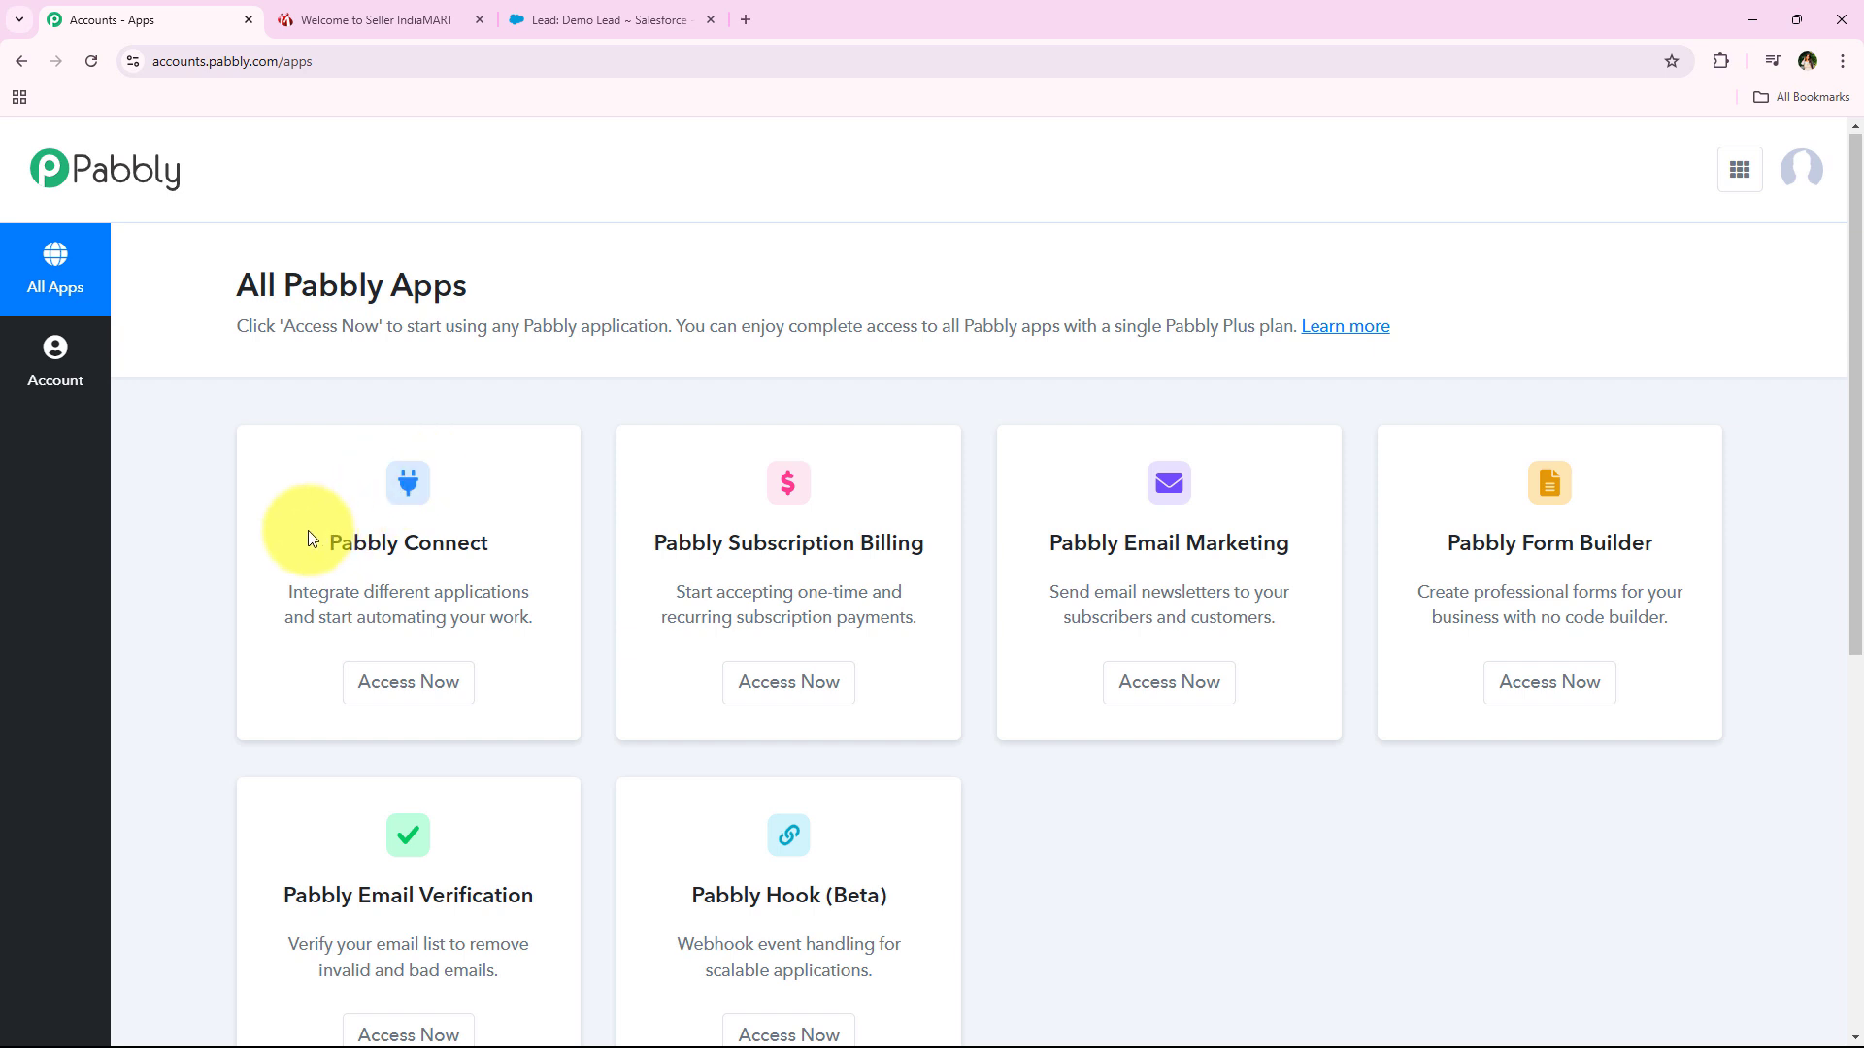
left_click_drag(311, 537, 461, 524)
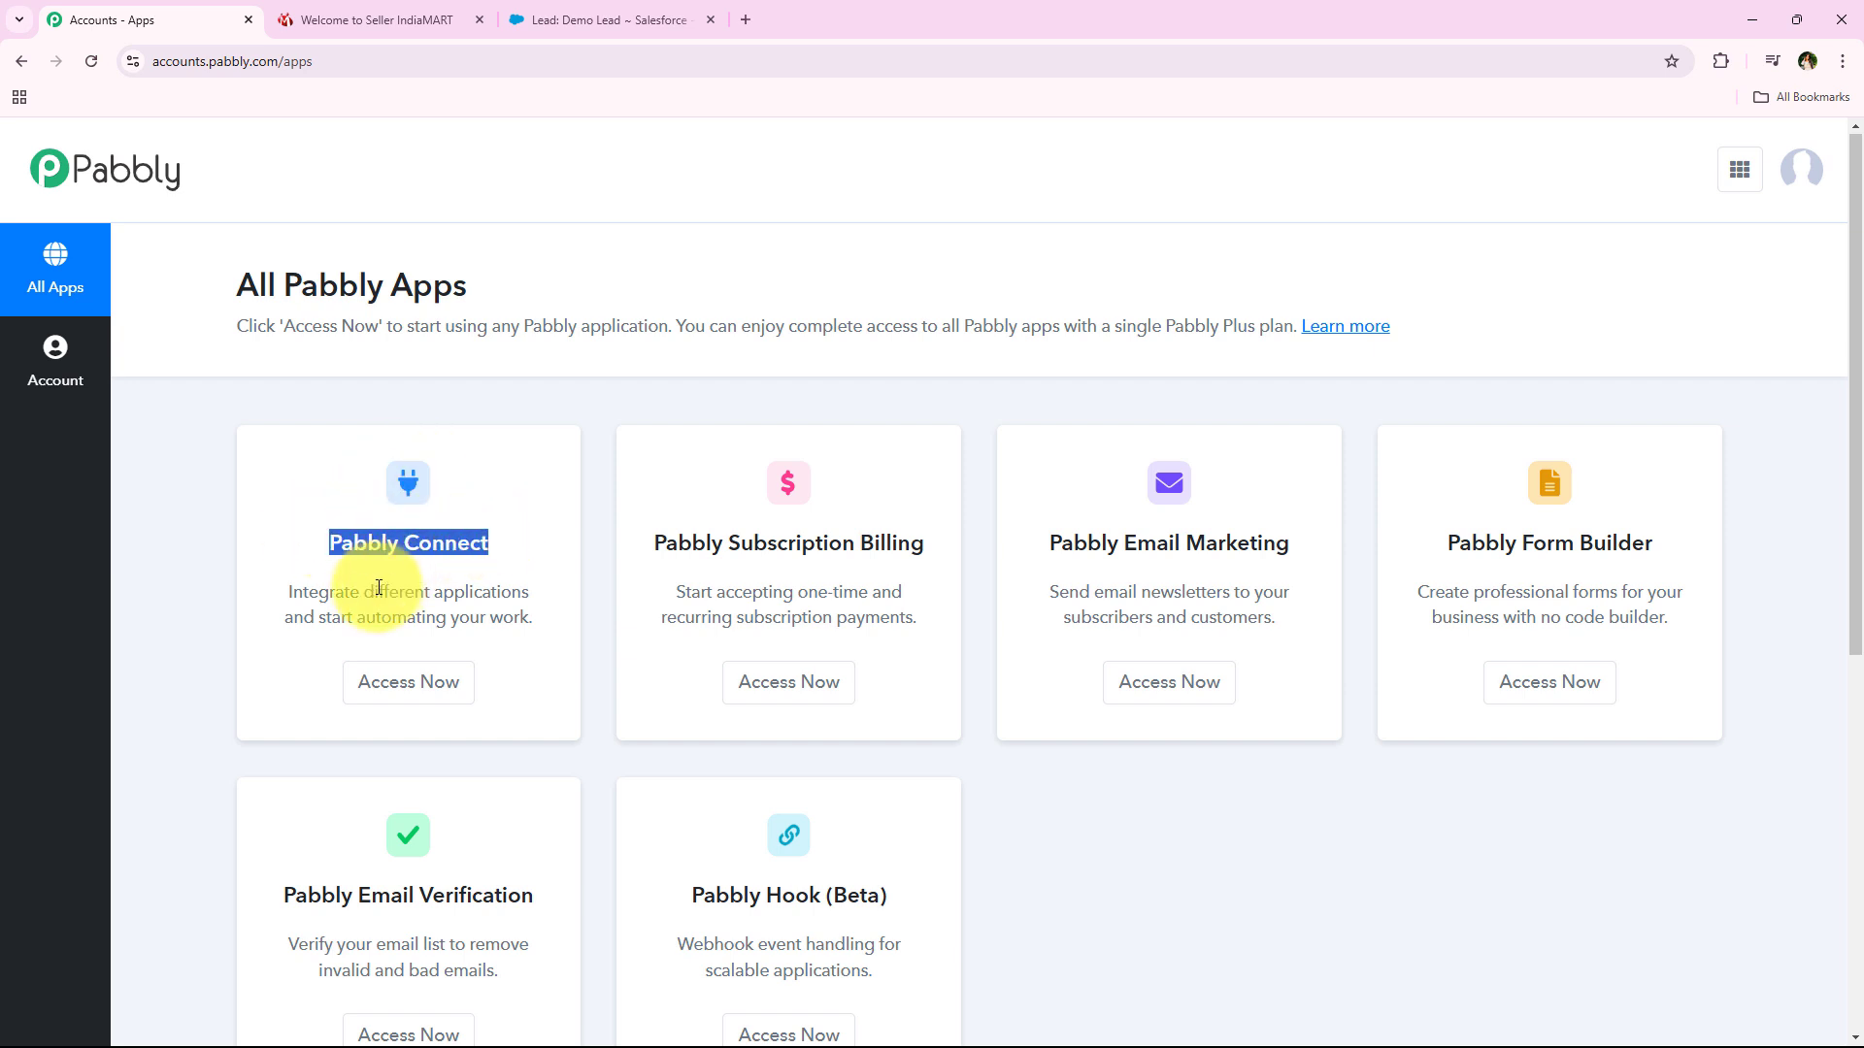
left_click_drag(365, 591, 542, 592)
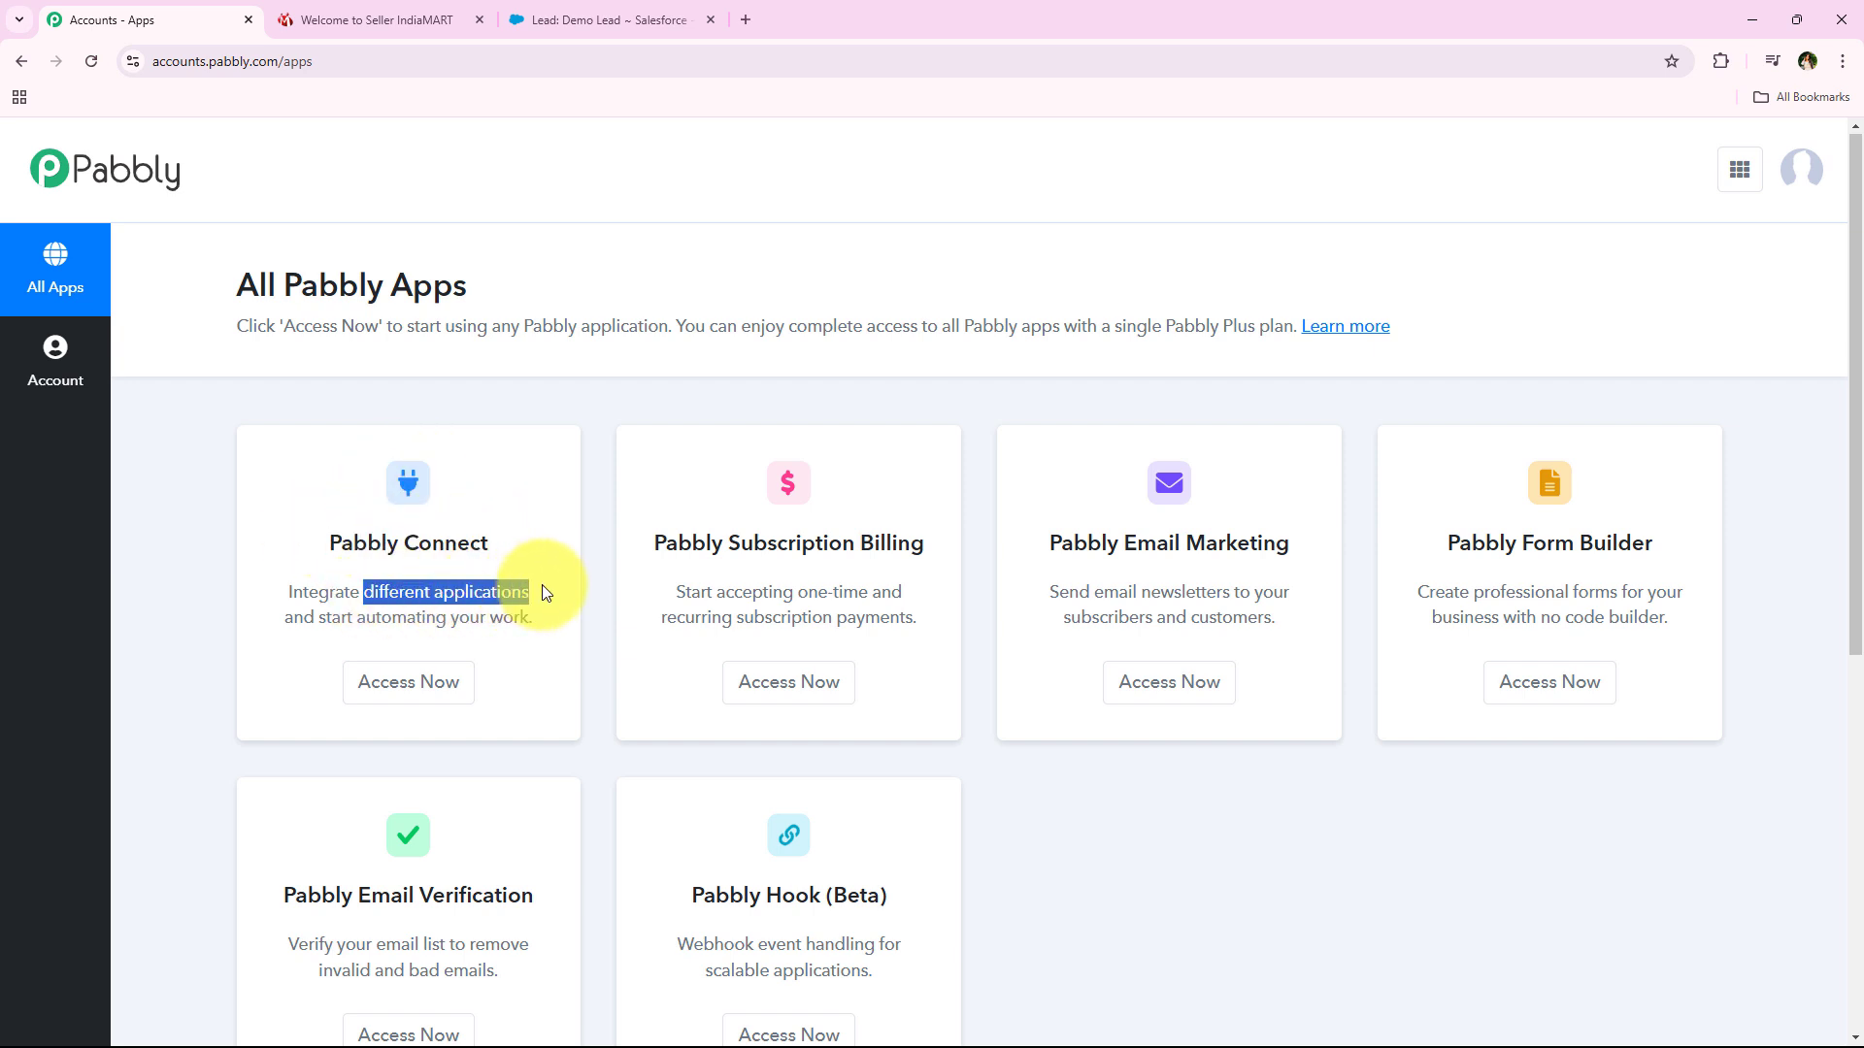
left_click(404, 691)
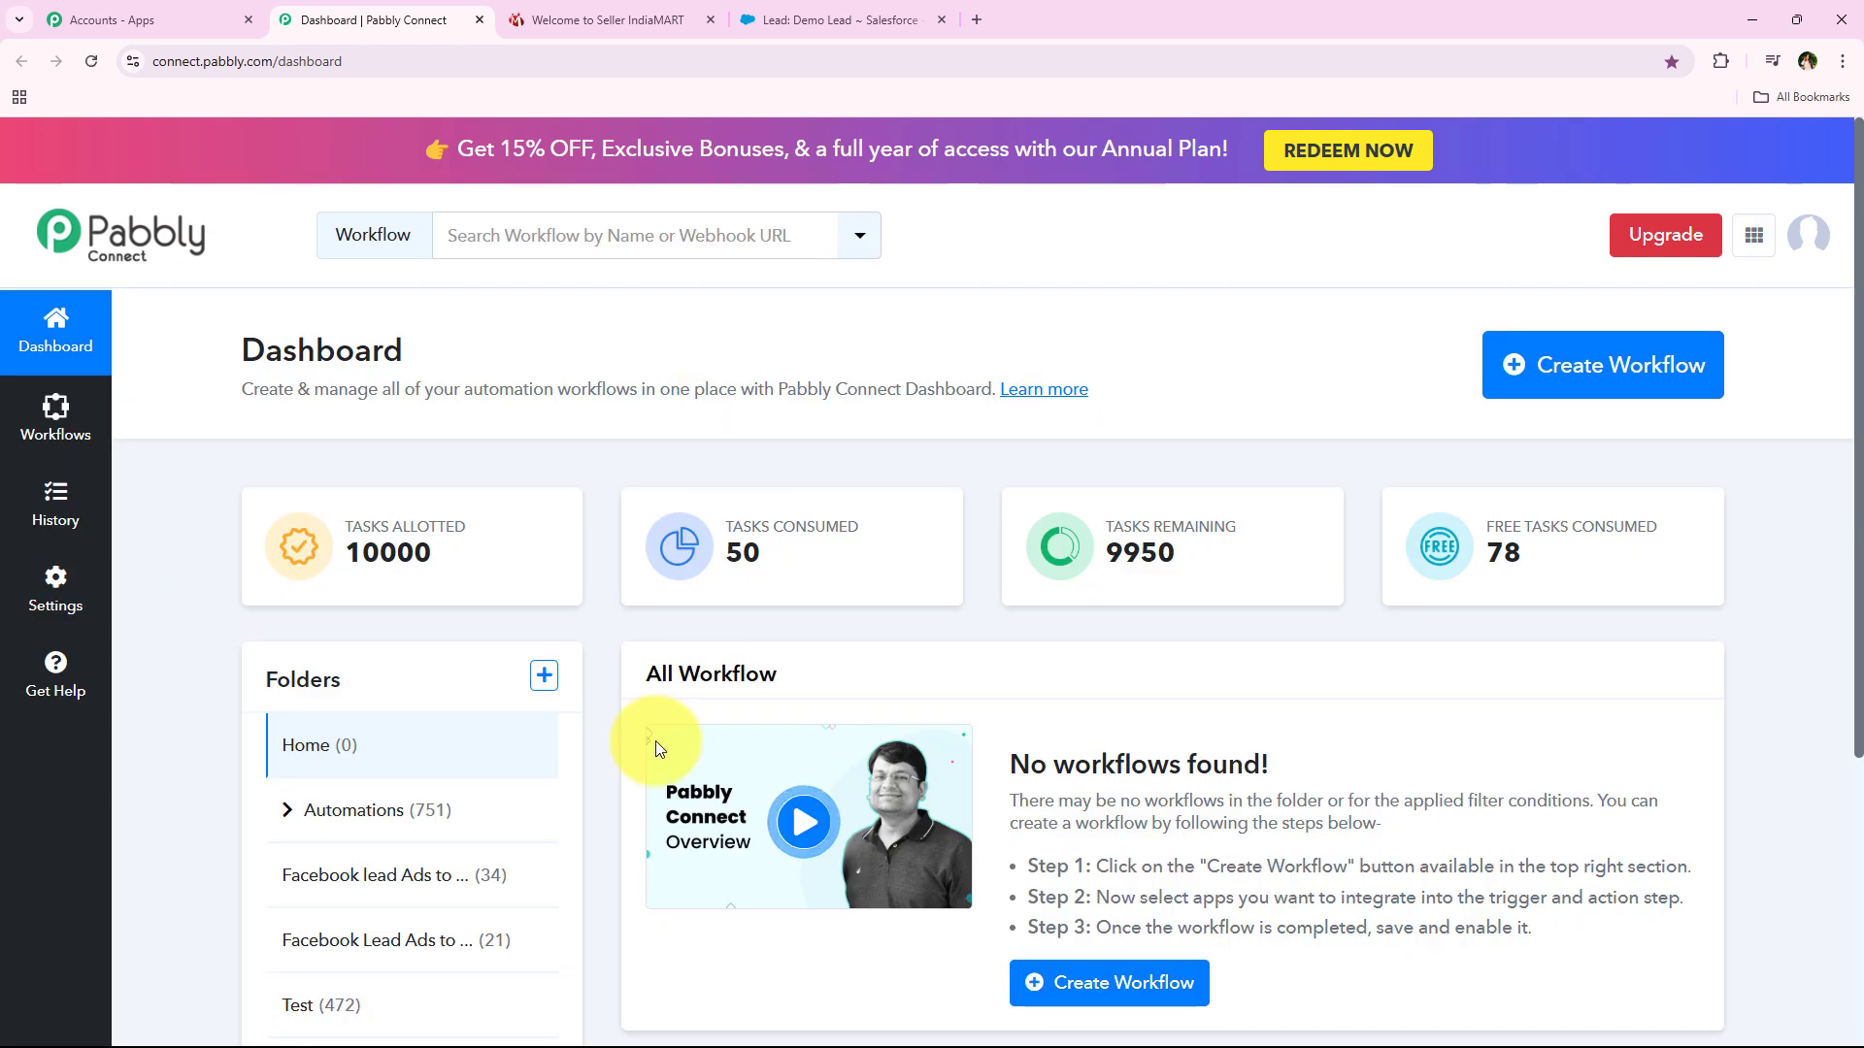
Step: Create the IndiaMART-leads-to-Salesforce workflow, filing it in the Automations folder
left_click_drag(216, 323, 458, 346)
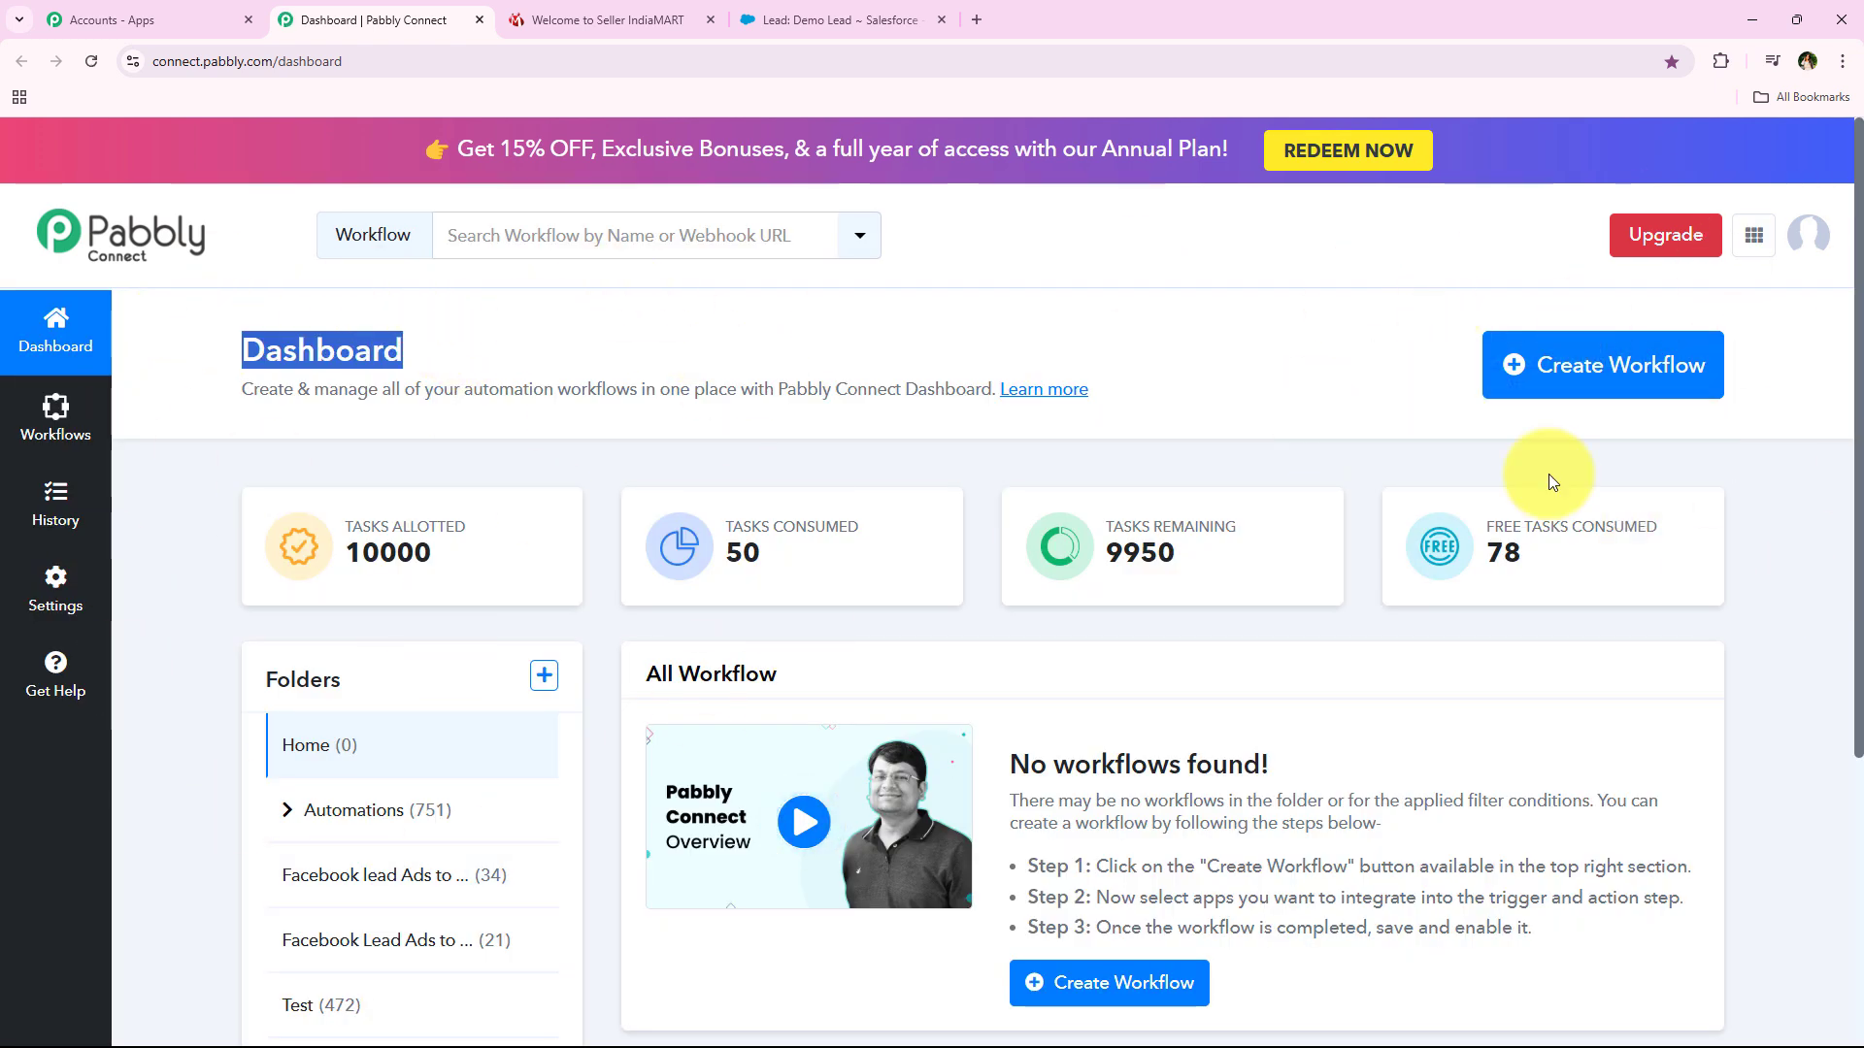
left_click(1553, 367)
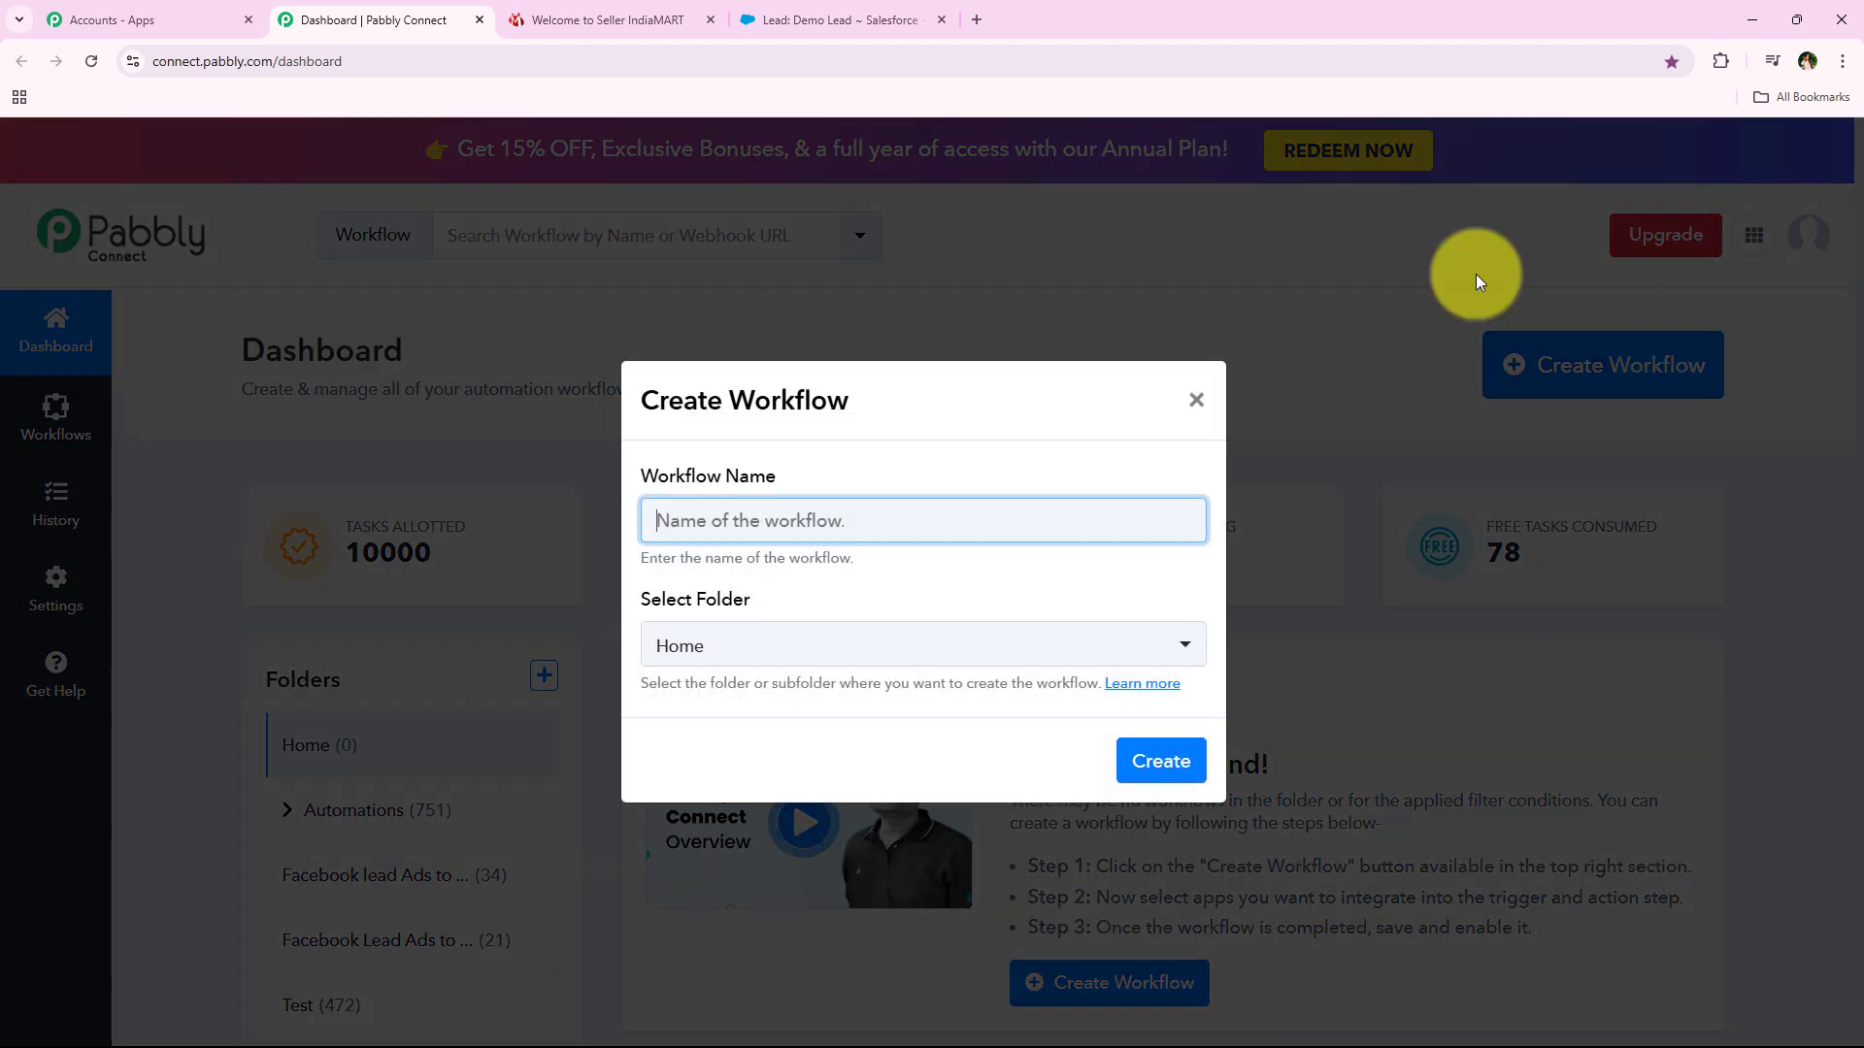
left_click_drag(633, 481, 812, 478)
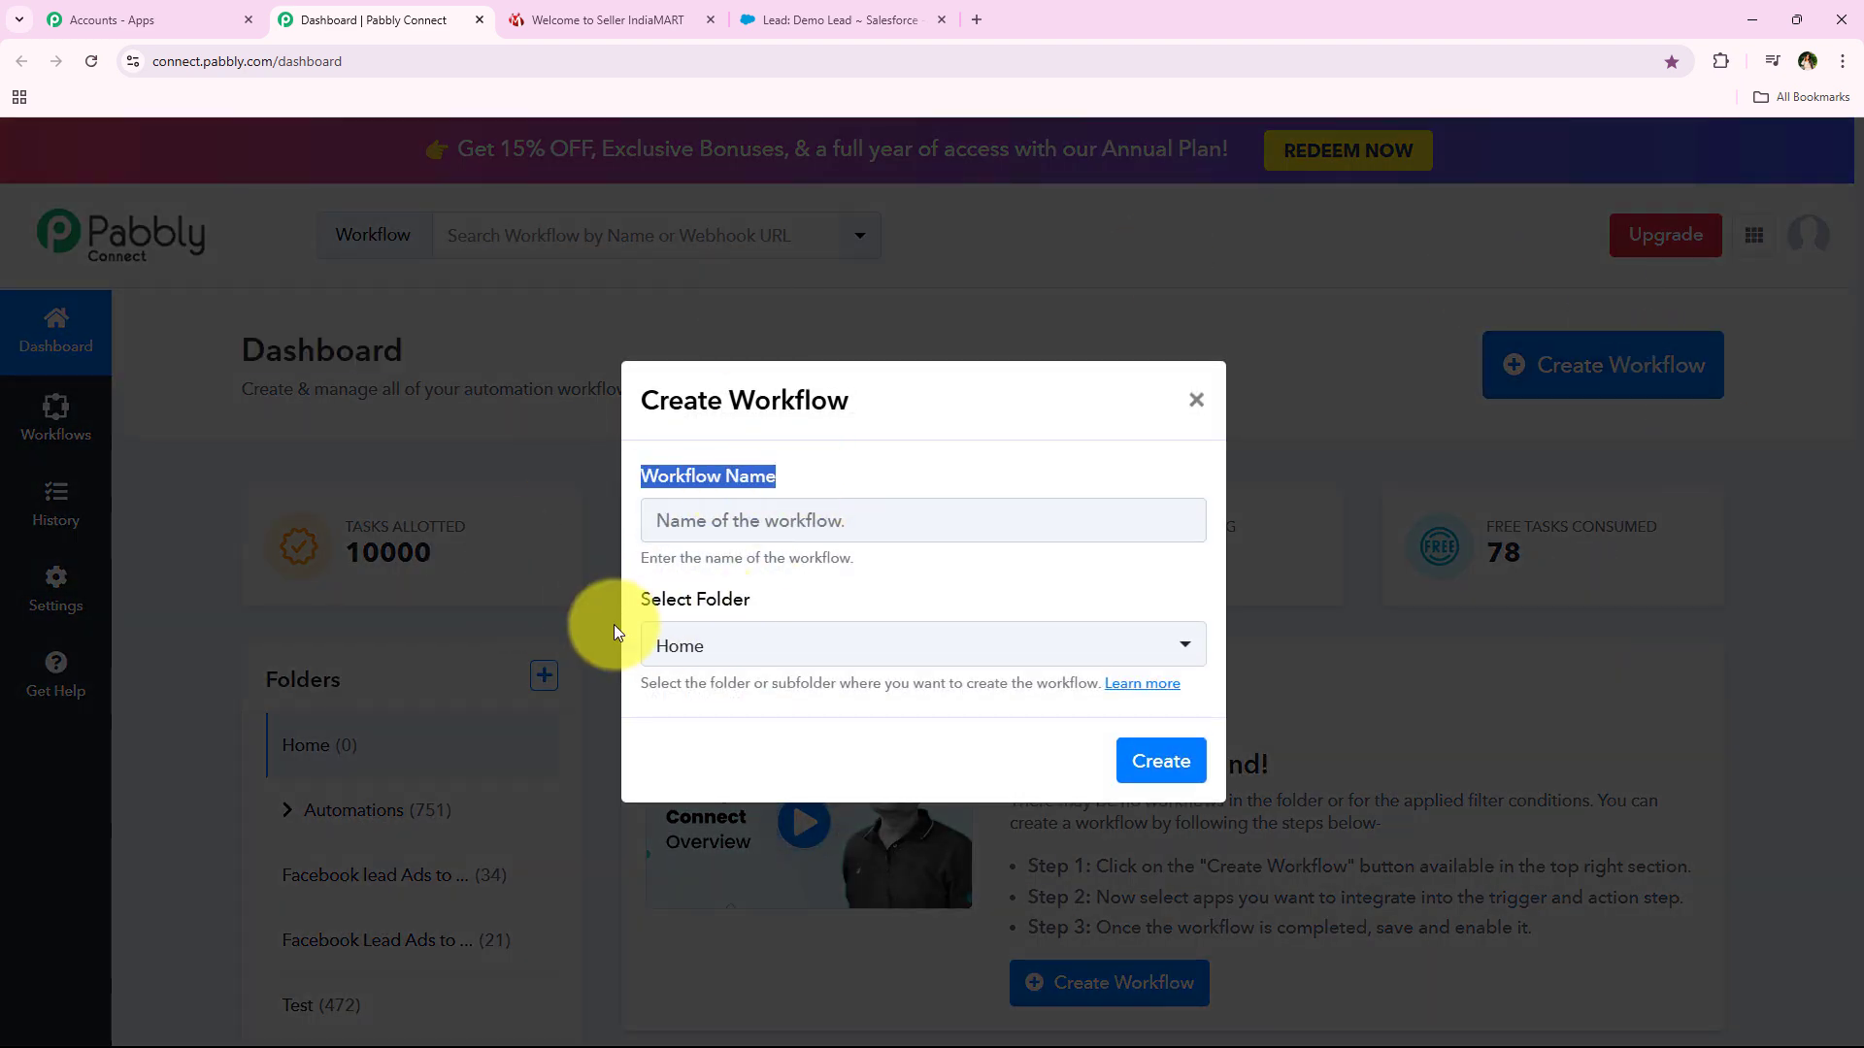
left_click_drag(633, 604, 822, 609)
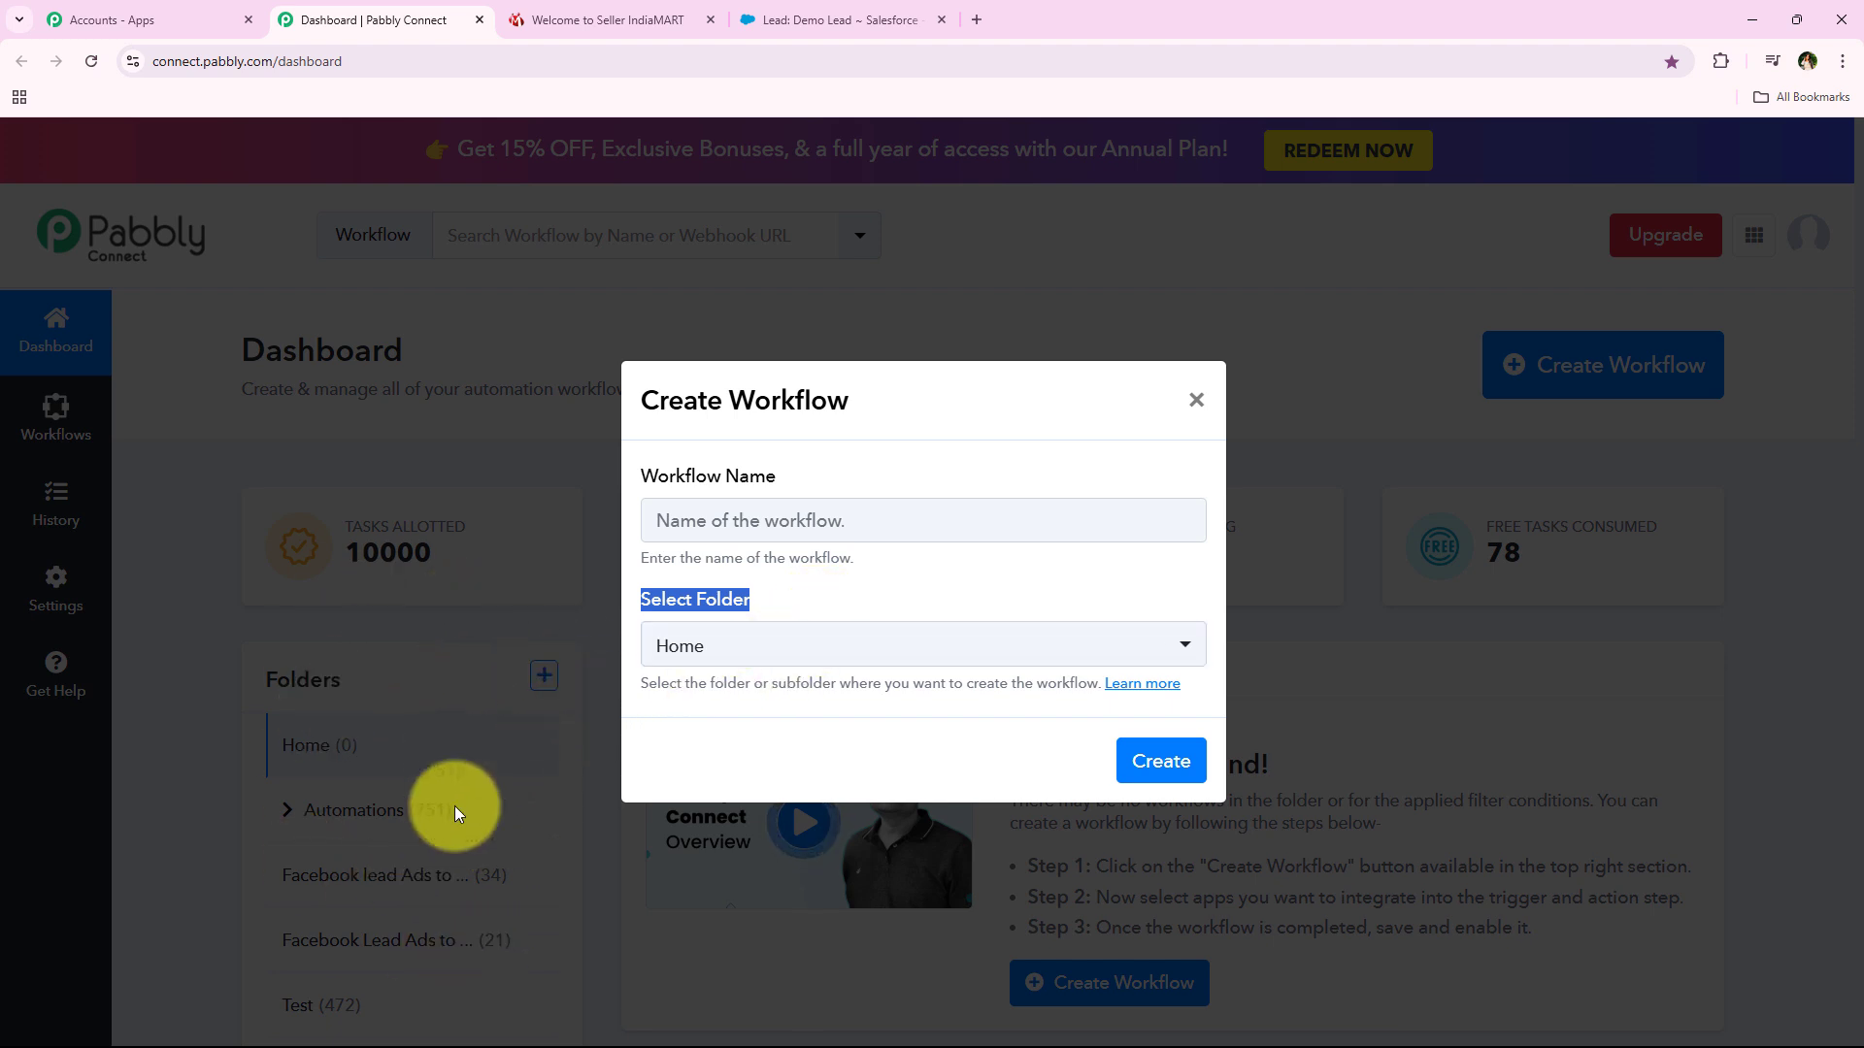
left_click(387, 757)
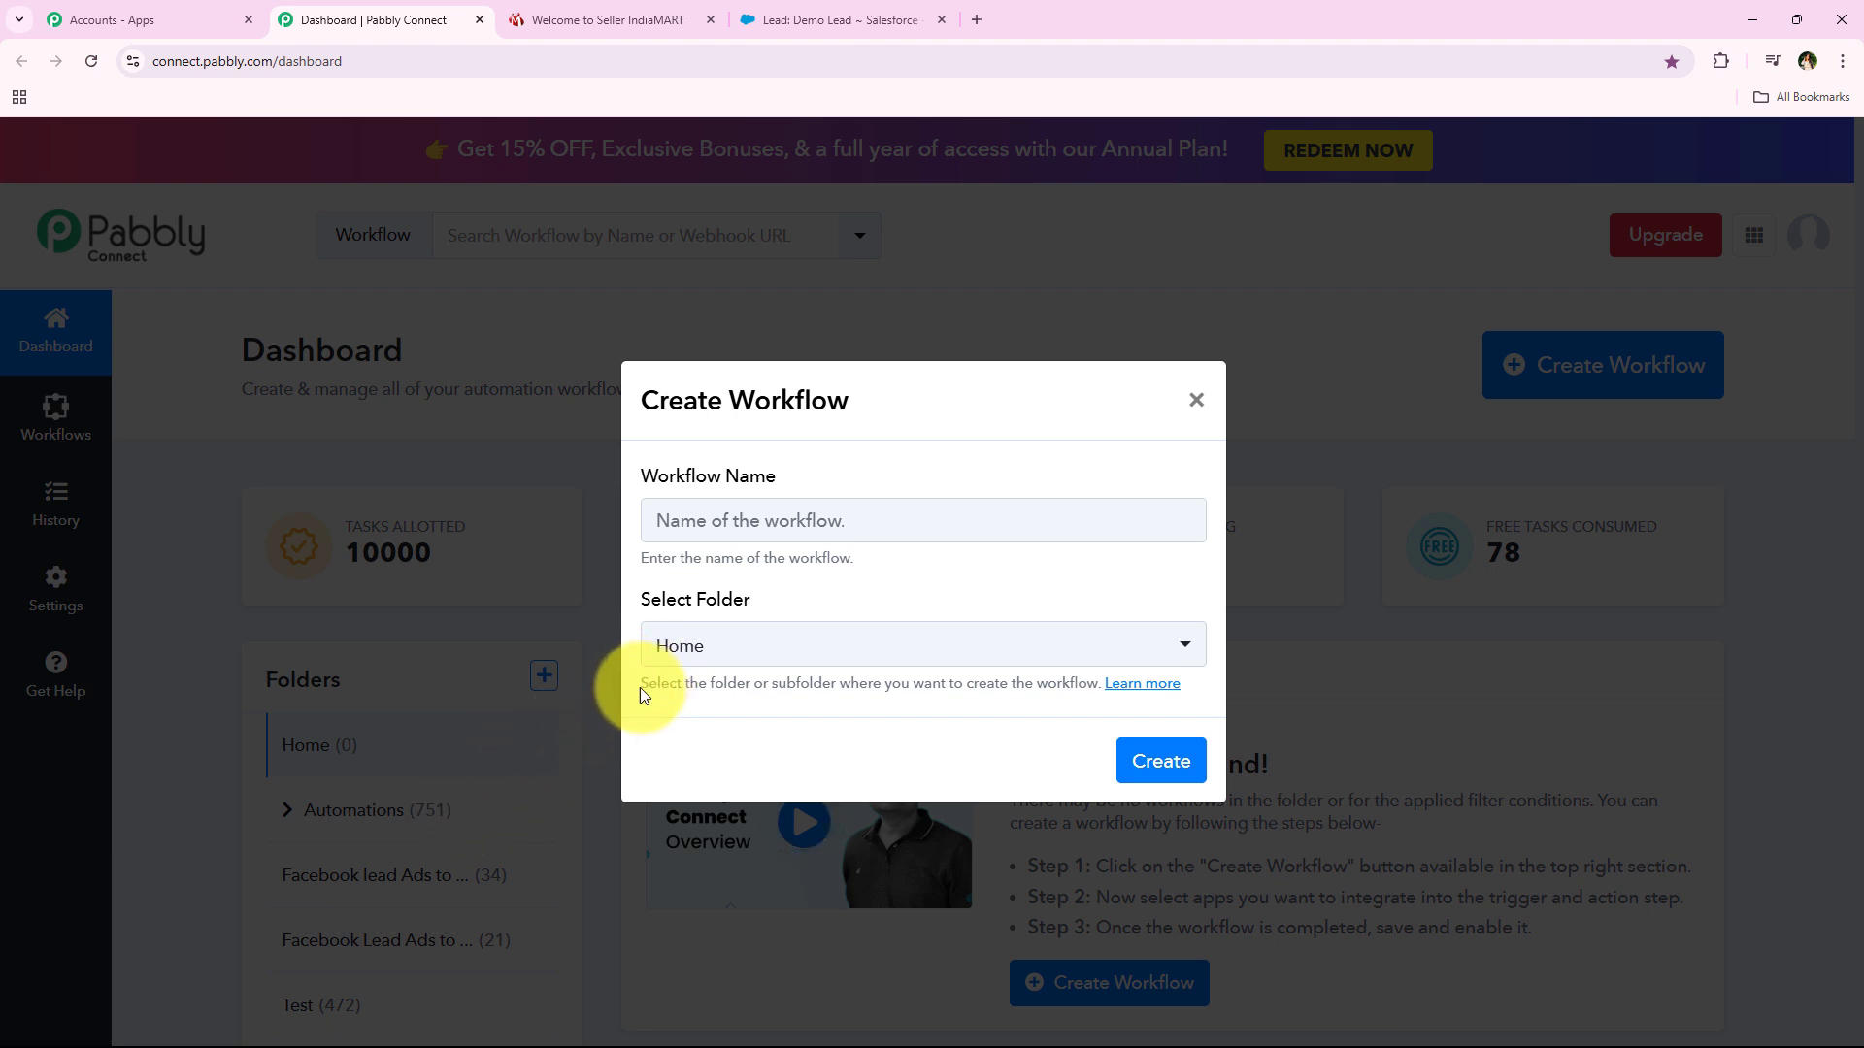
left_click_drag(638, 687, 836, 683)
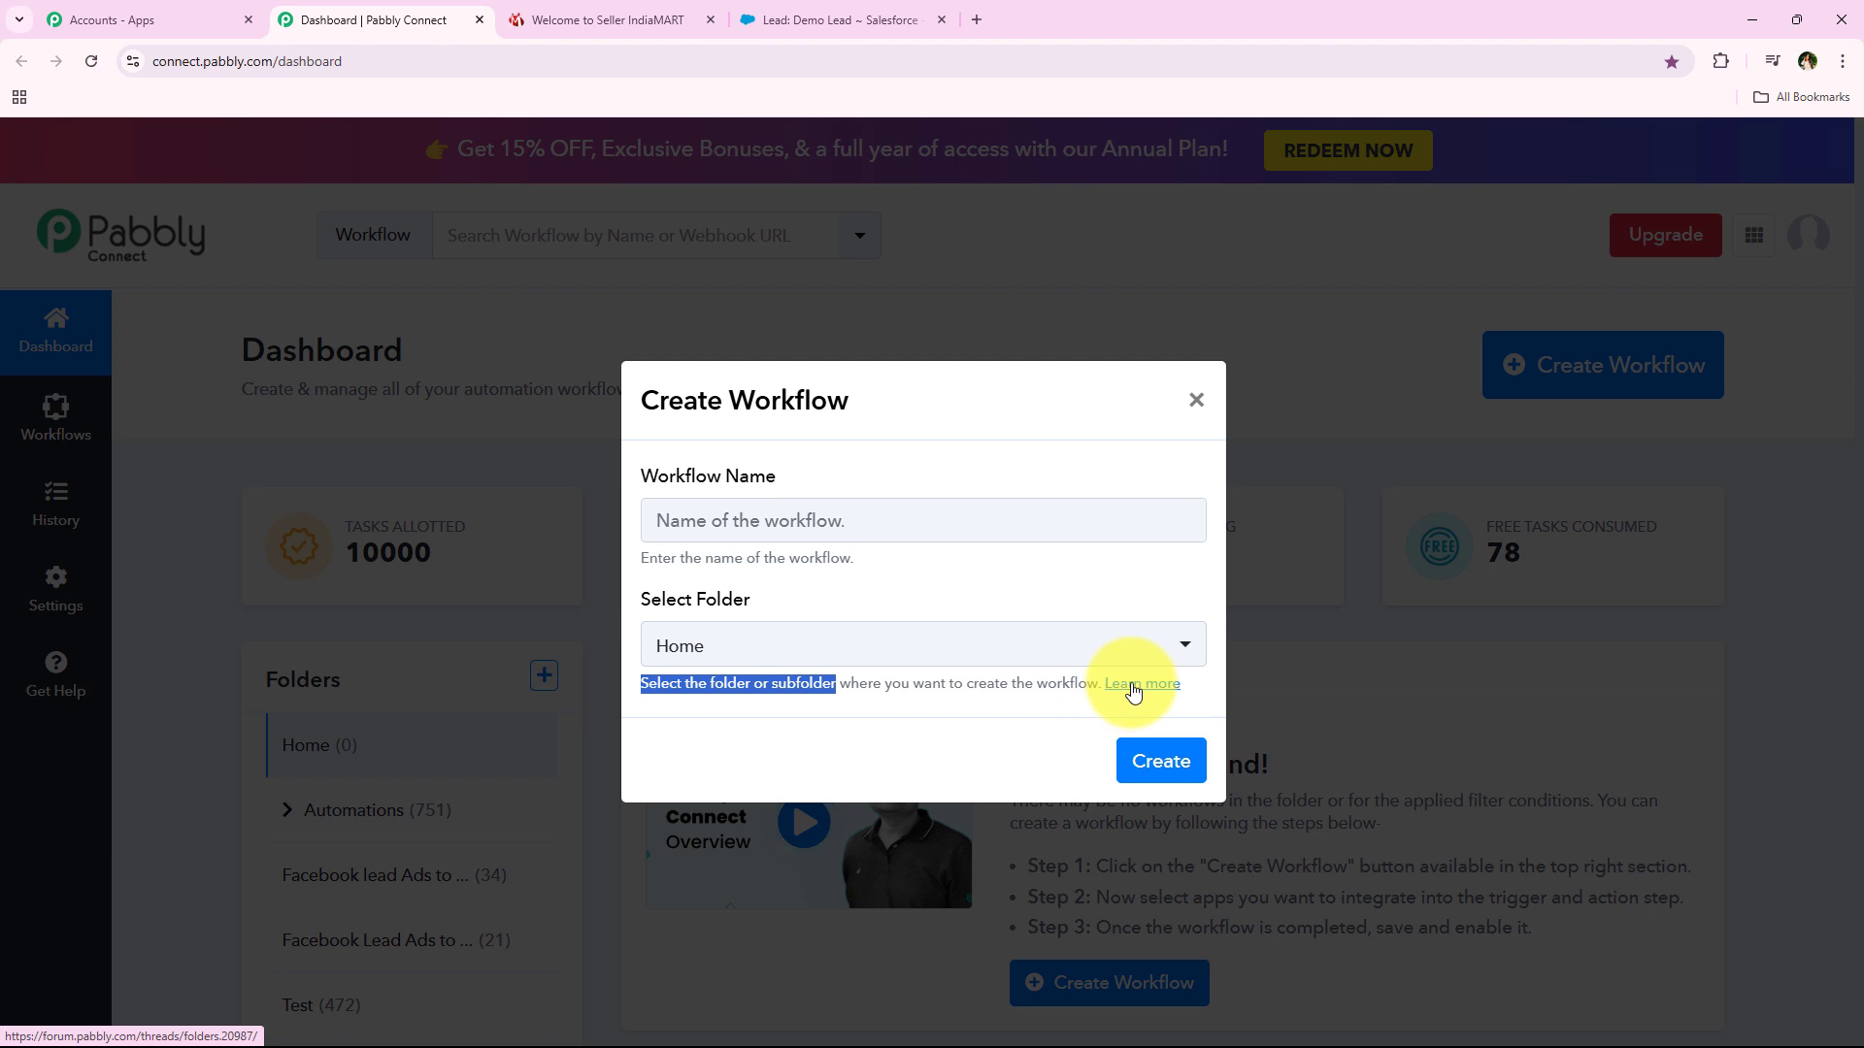
left_click(846, 677)
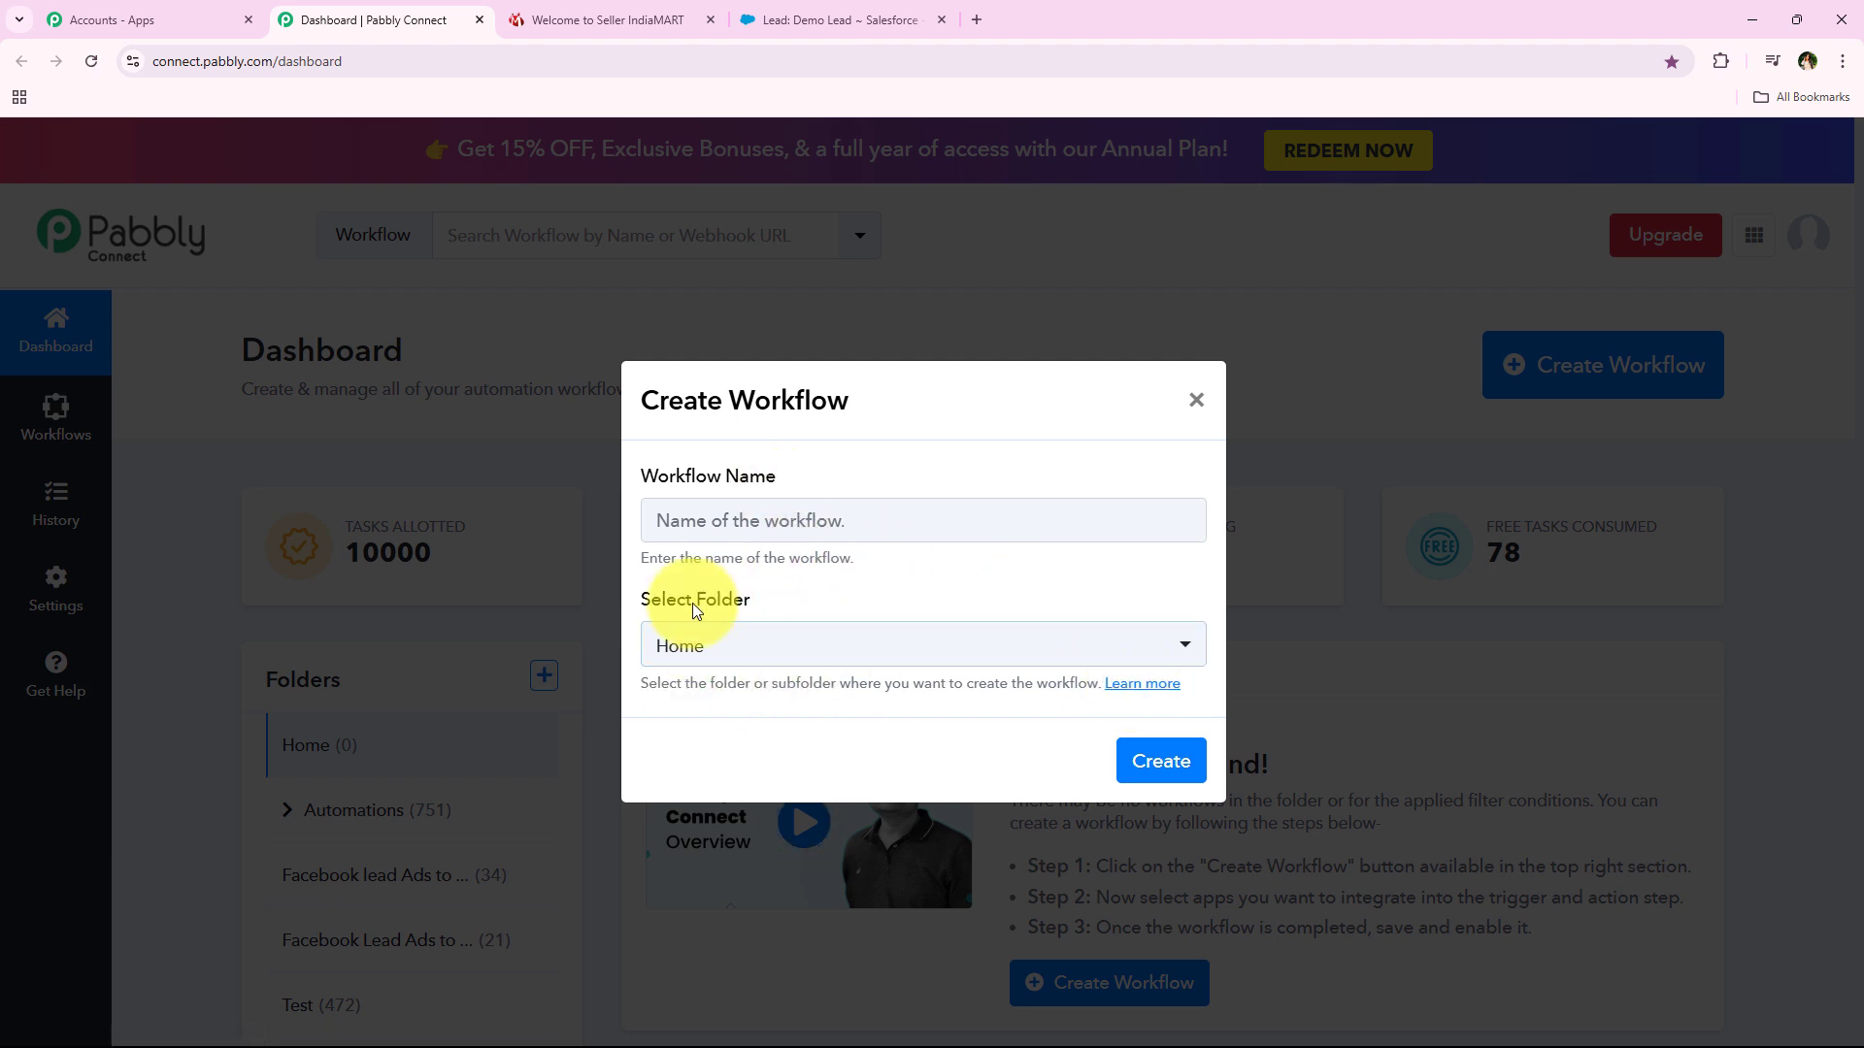
left_click(778, 641)
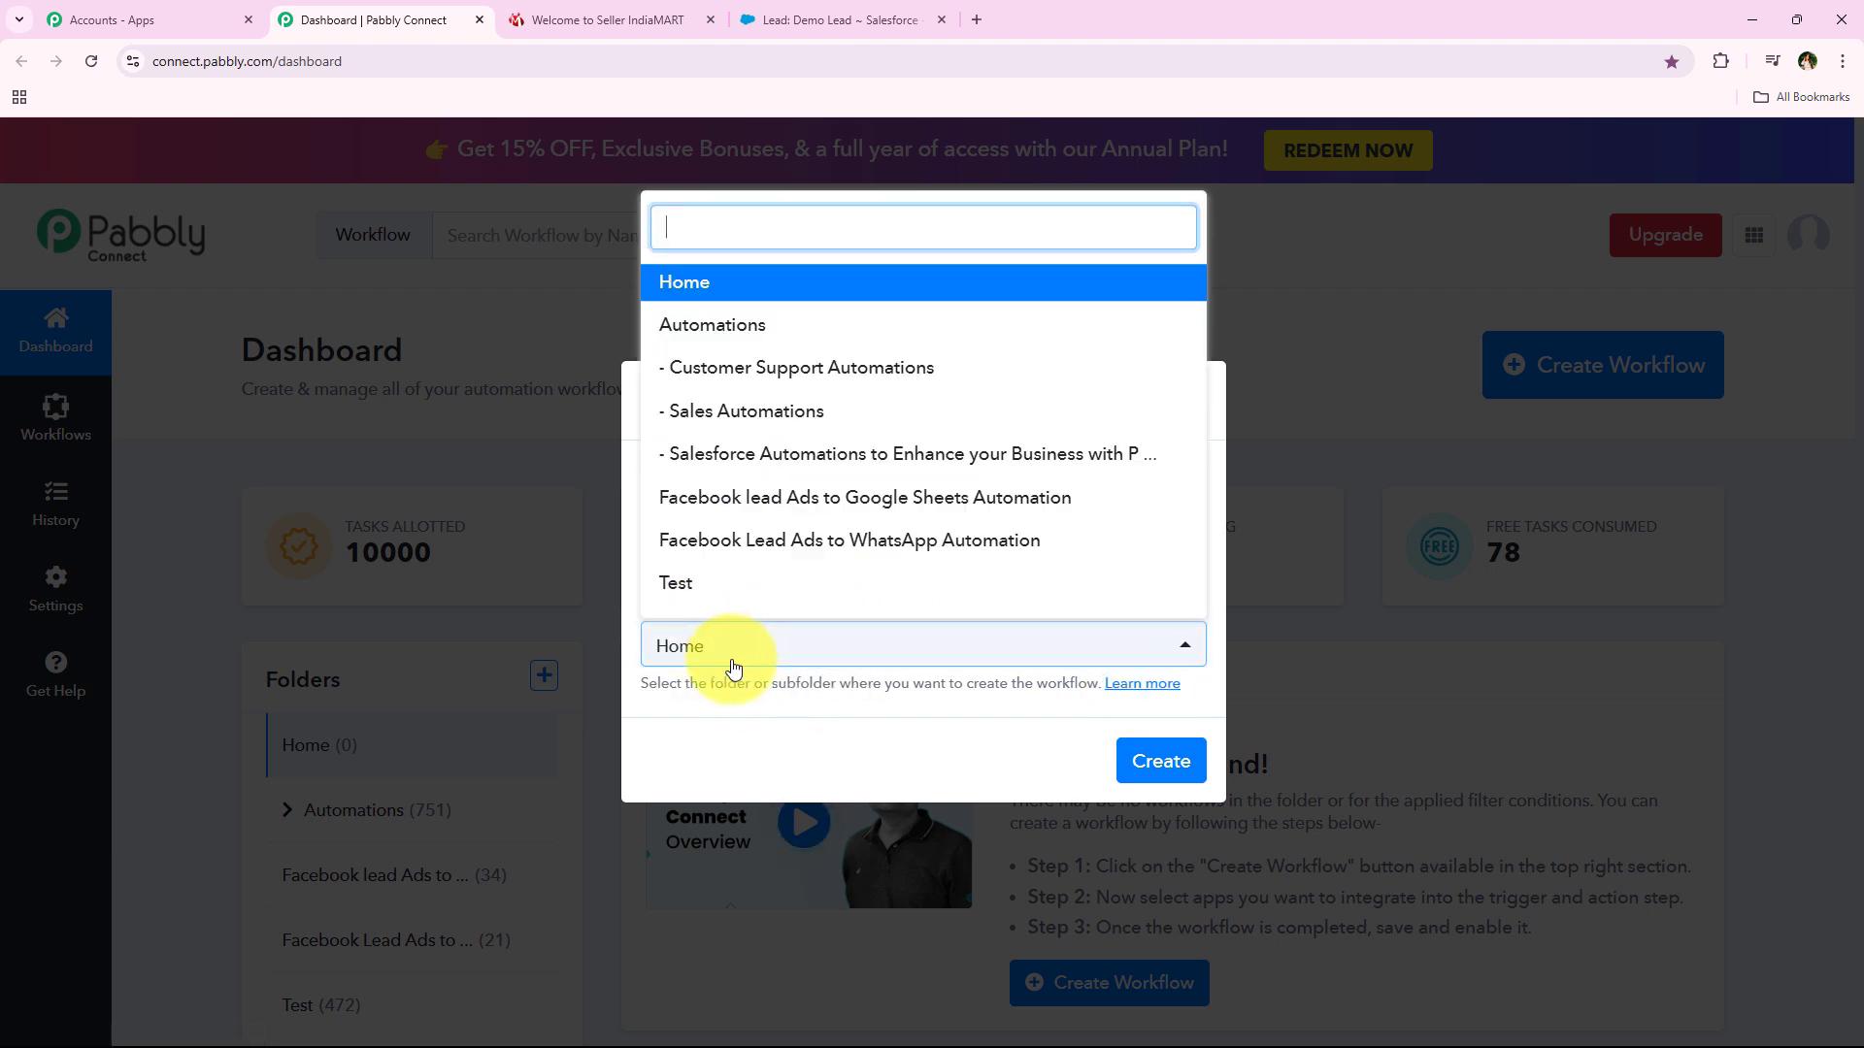
left_click(761, 333)
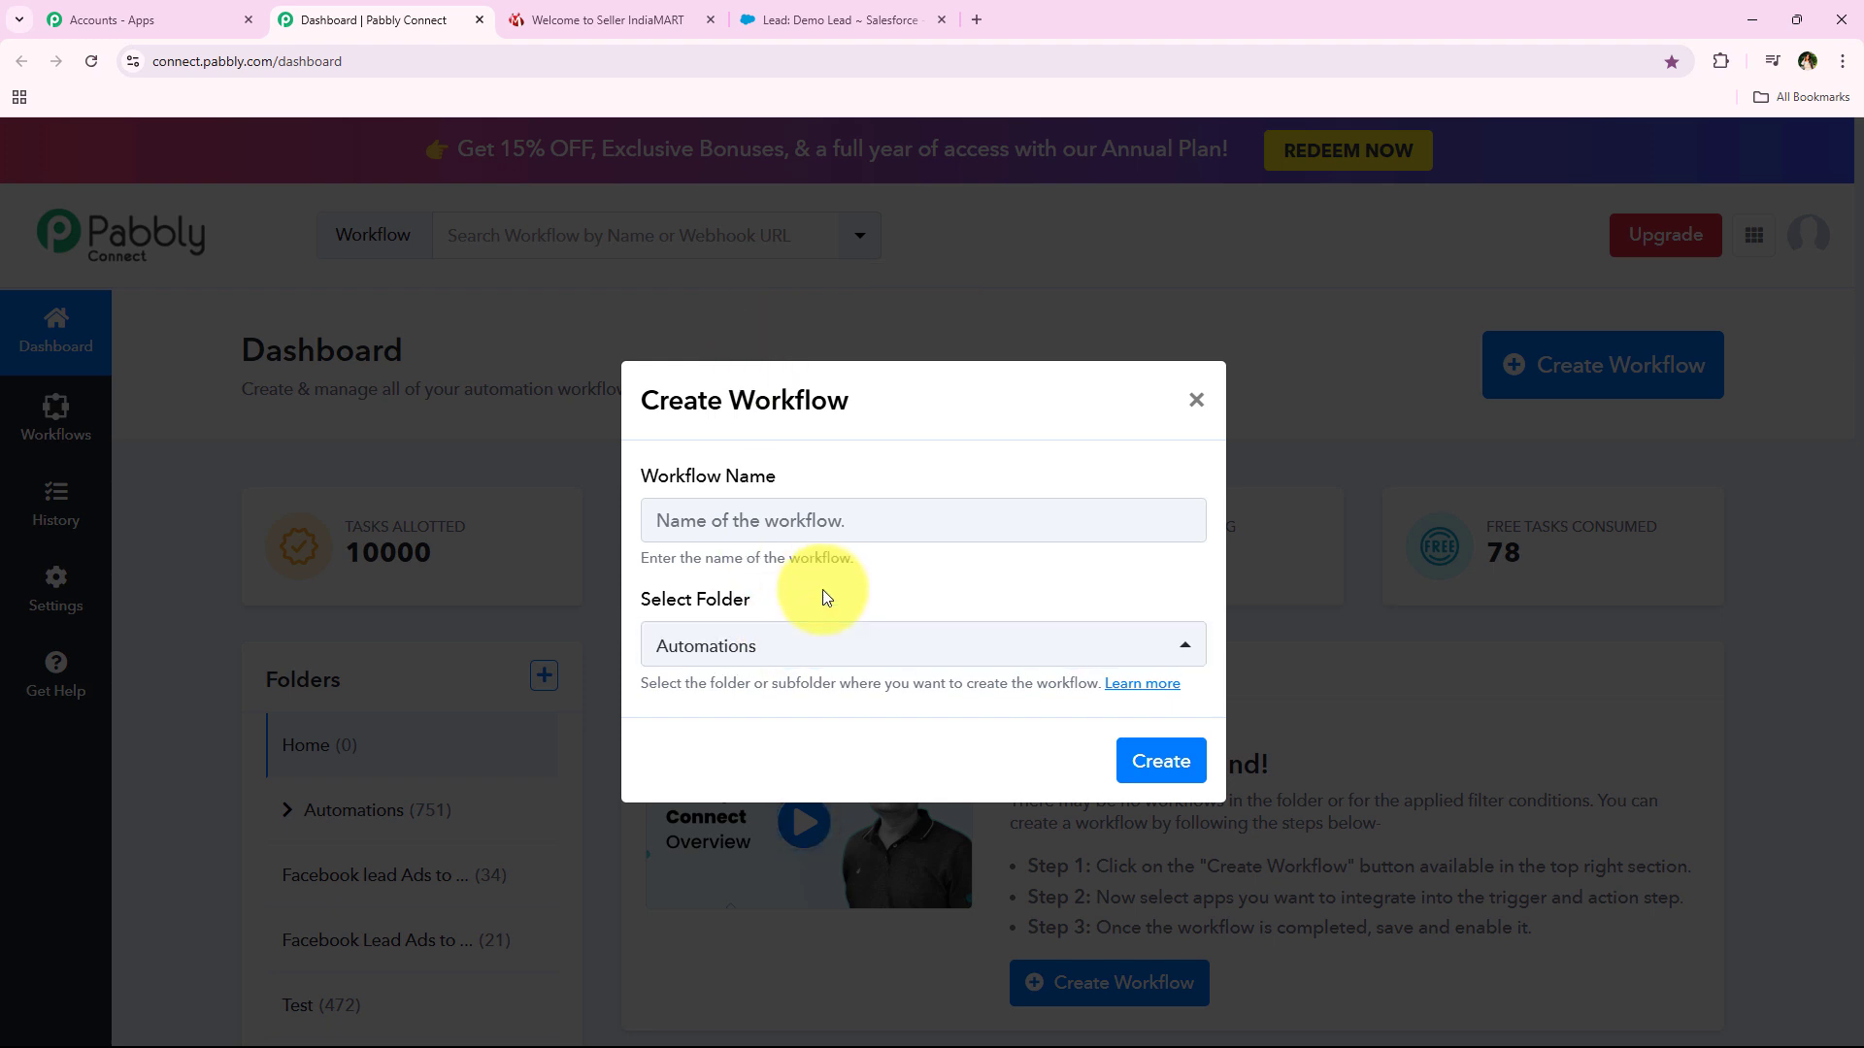
left_click_drag(657, 521, 1208, 504)
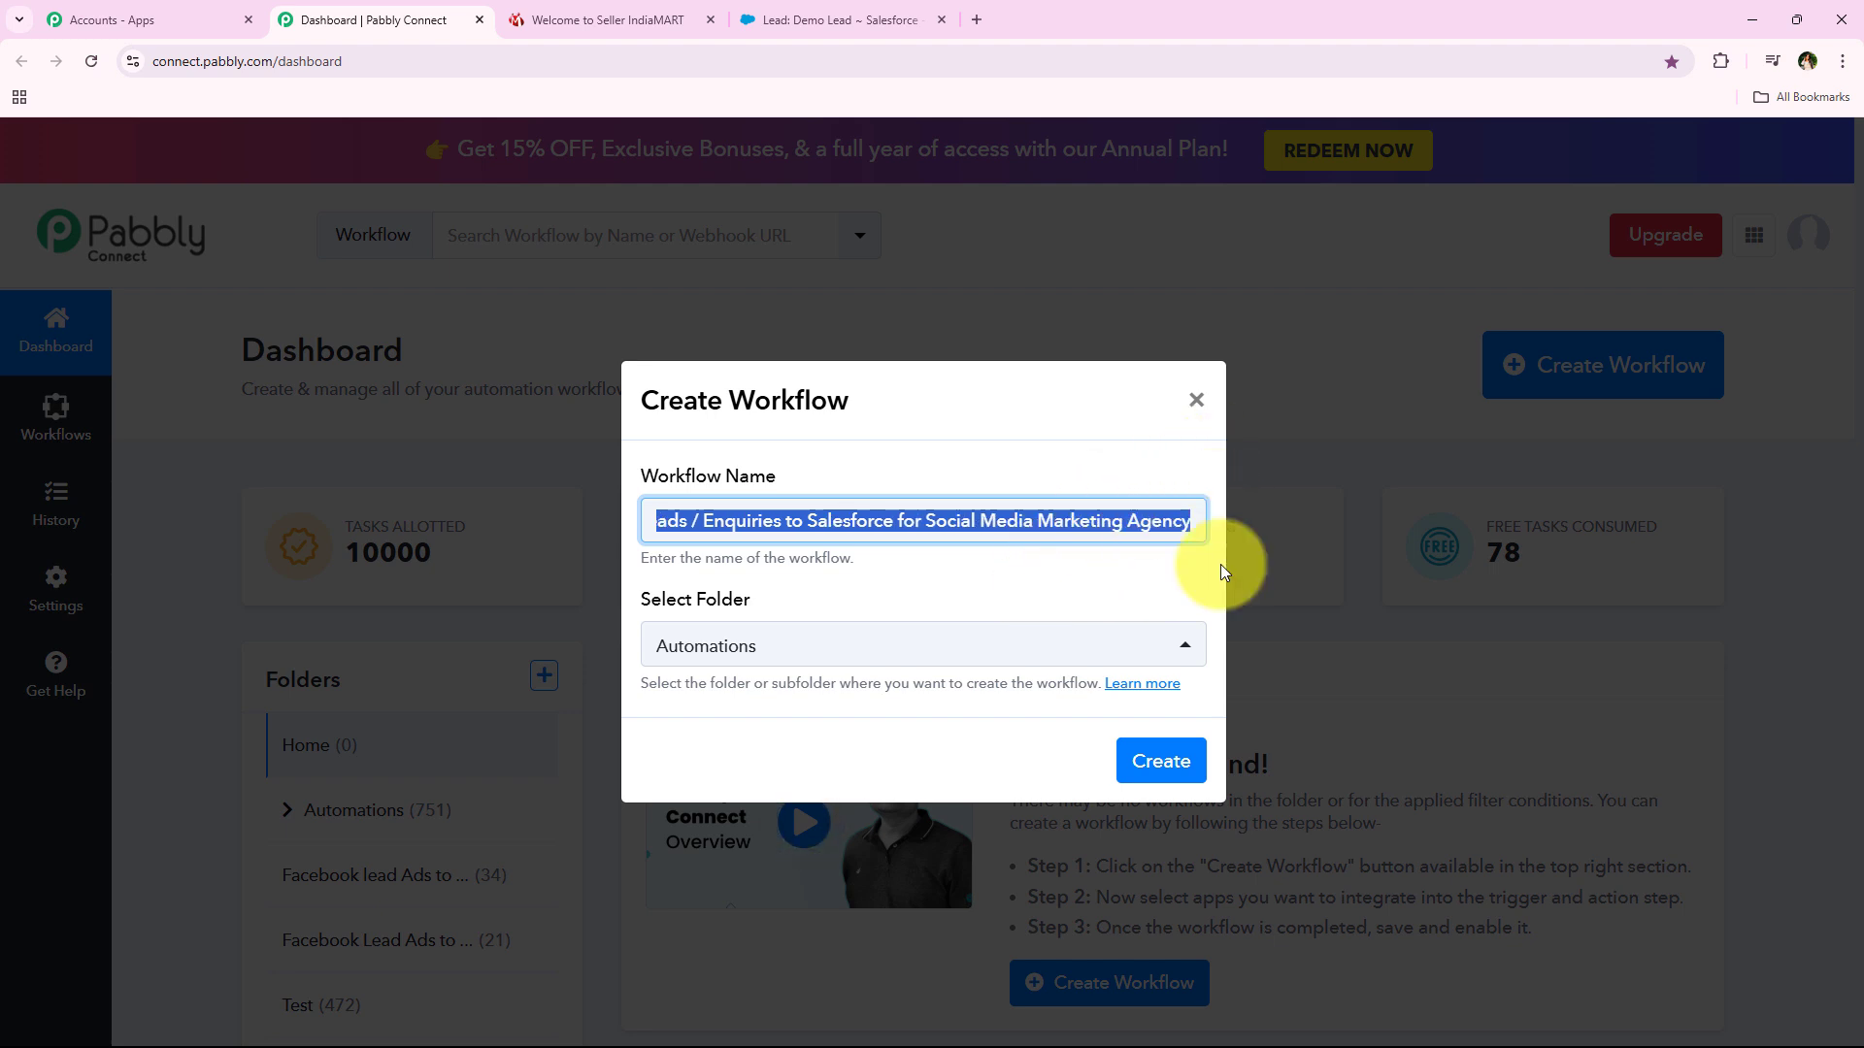
left_click(1203, 779)
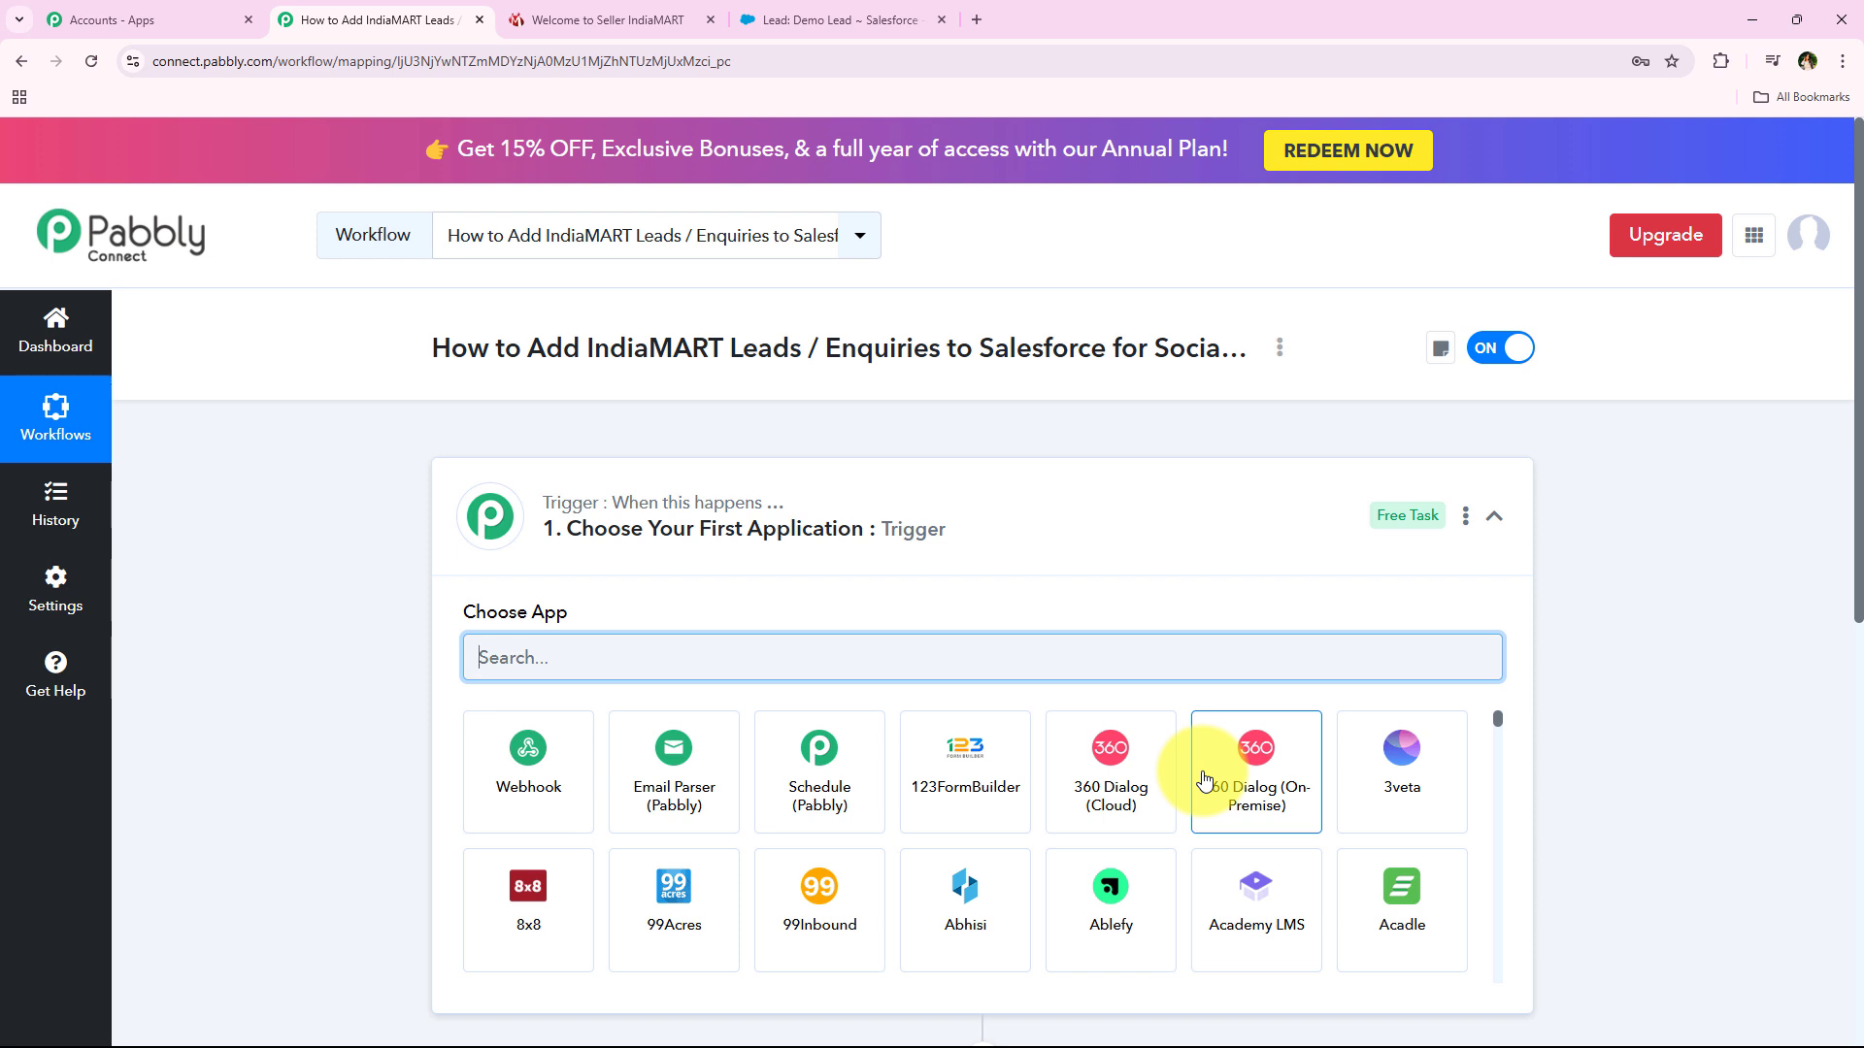
Step: Collapse the trigger step to show both the empty trigger and action steps
left_click(1075, 491)
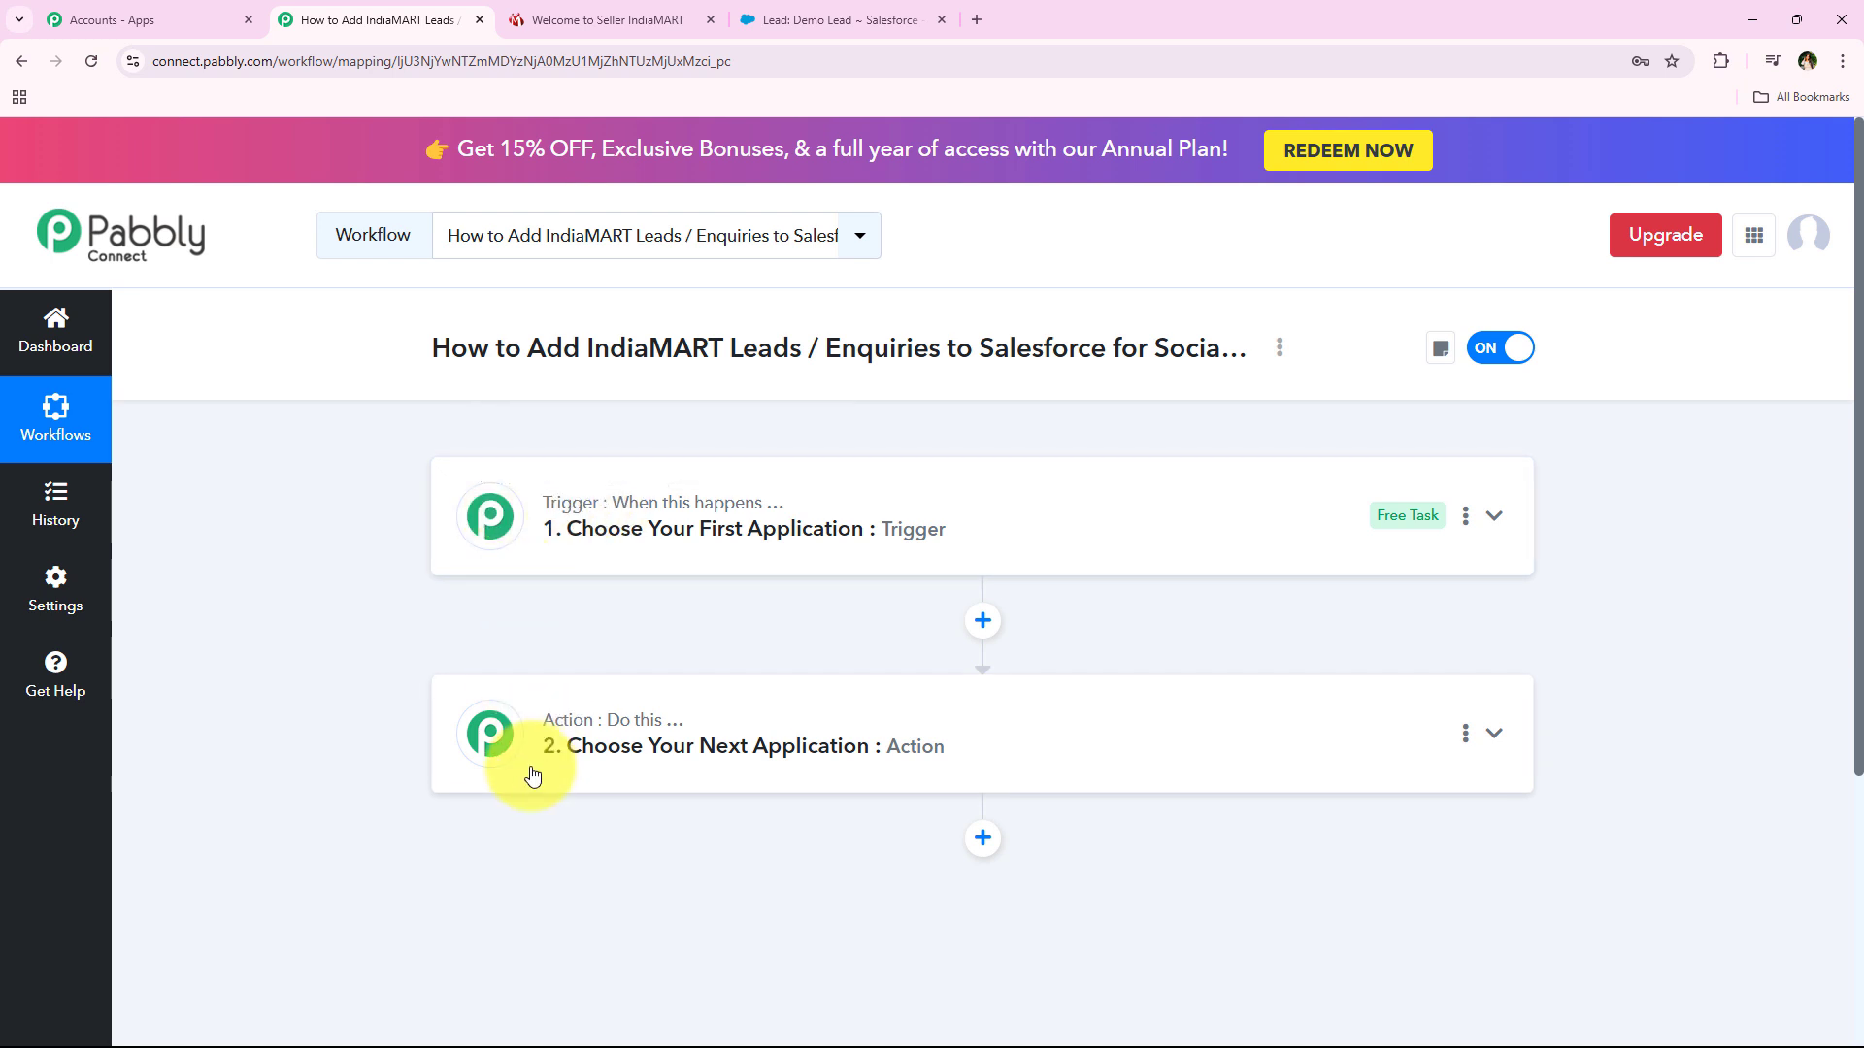
mouse_move(632, 726)
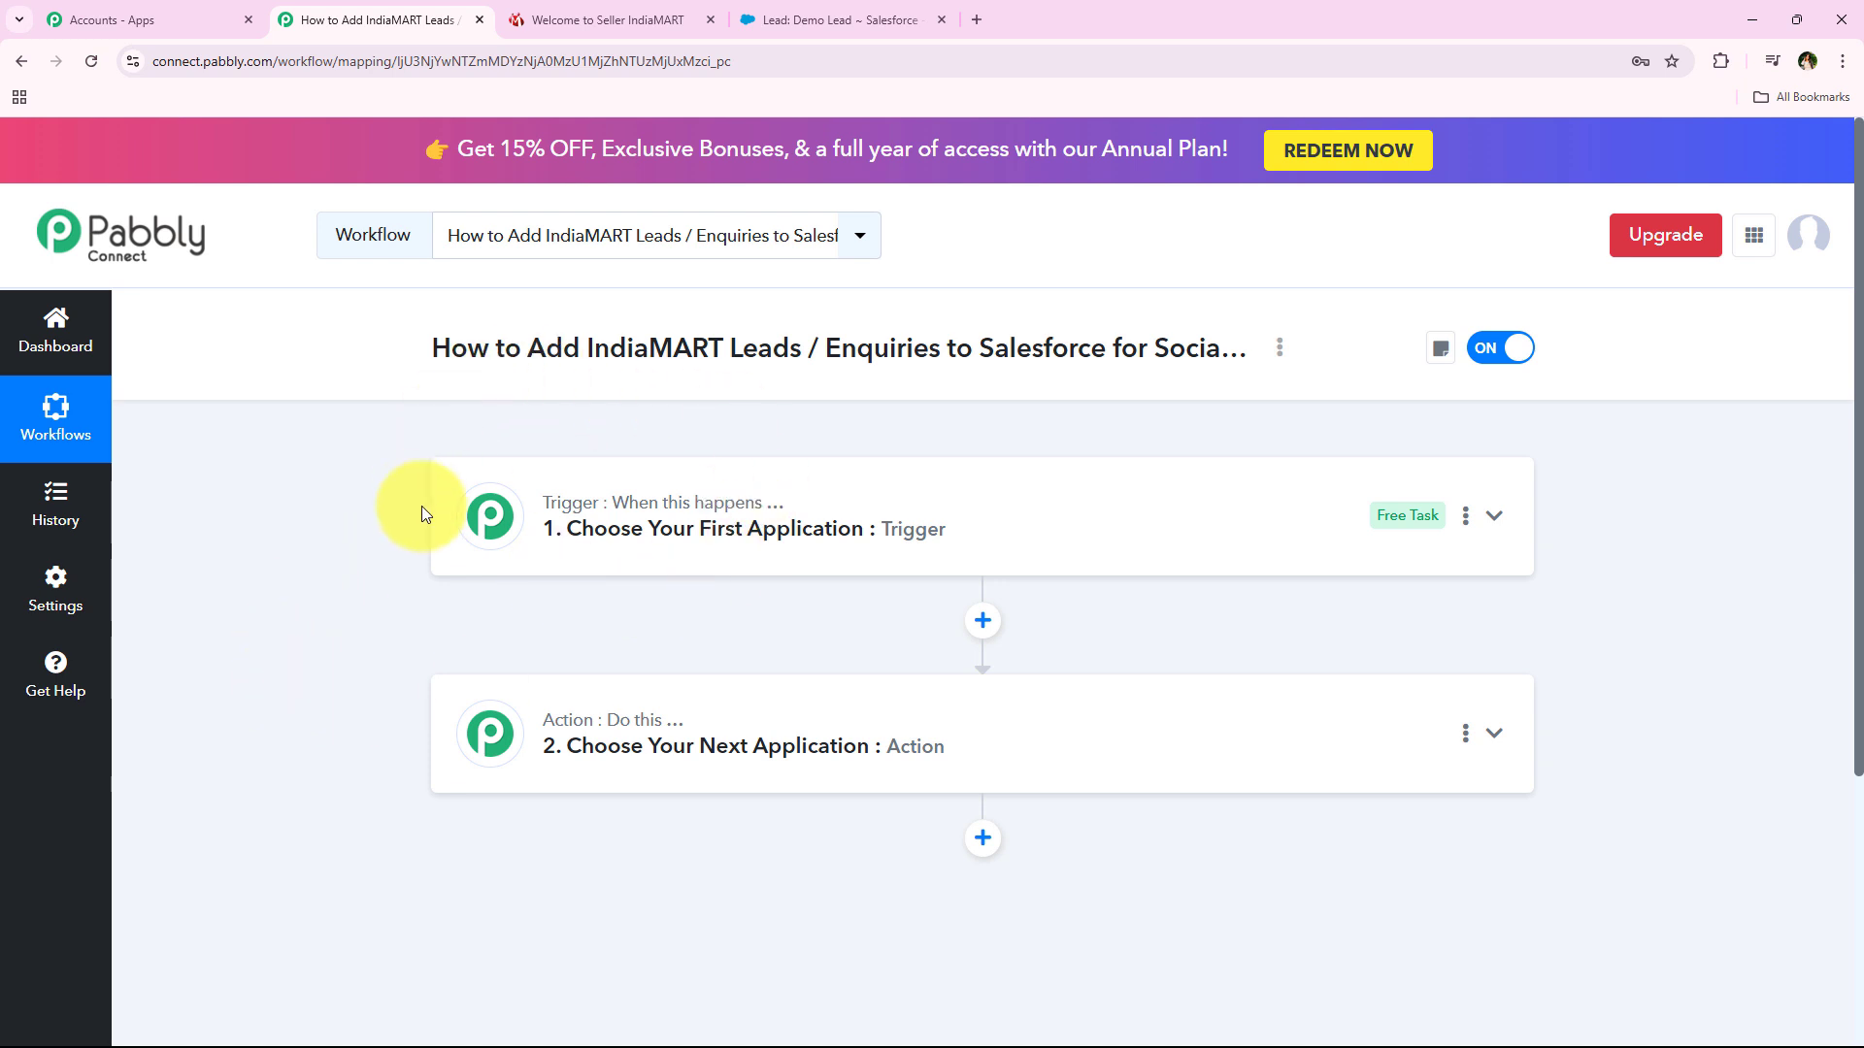
Step: Set the trigger app to IndiaMART with the New Leads event
left_click(544, 515)
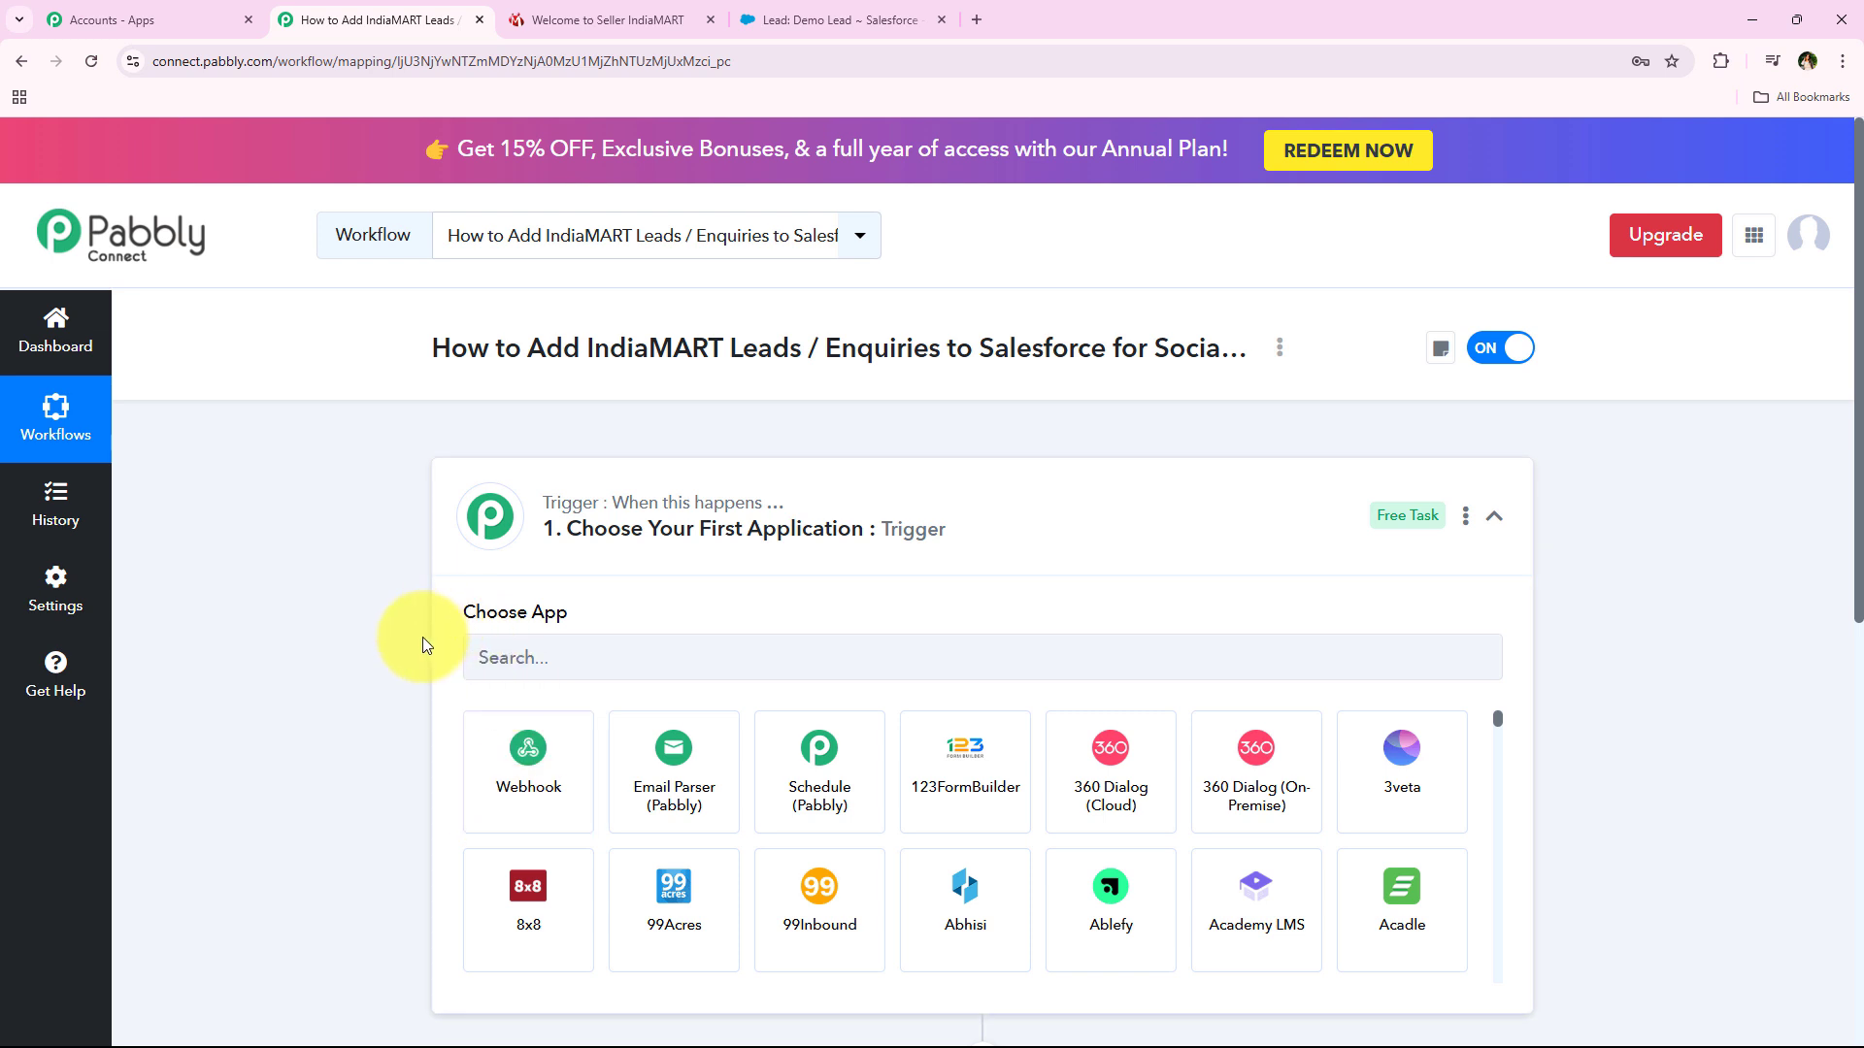
left_click(526, 661)
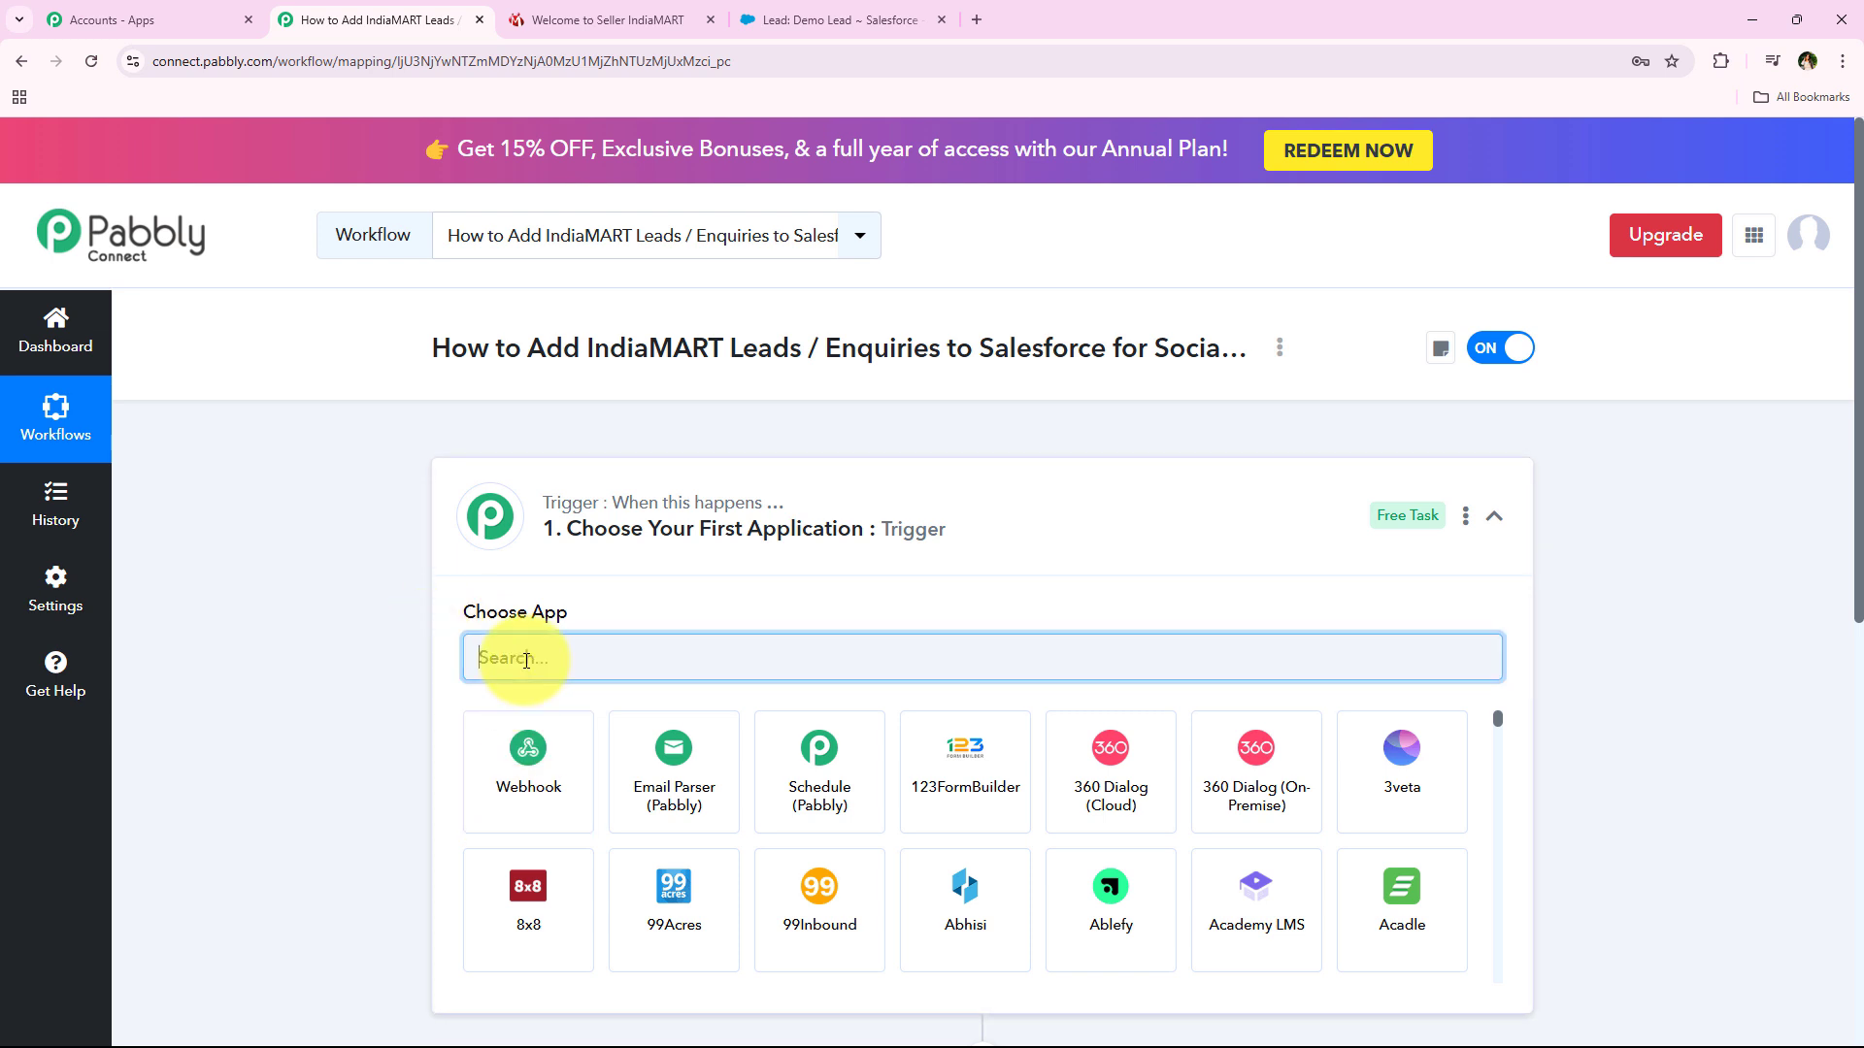
type("India")
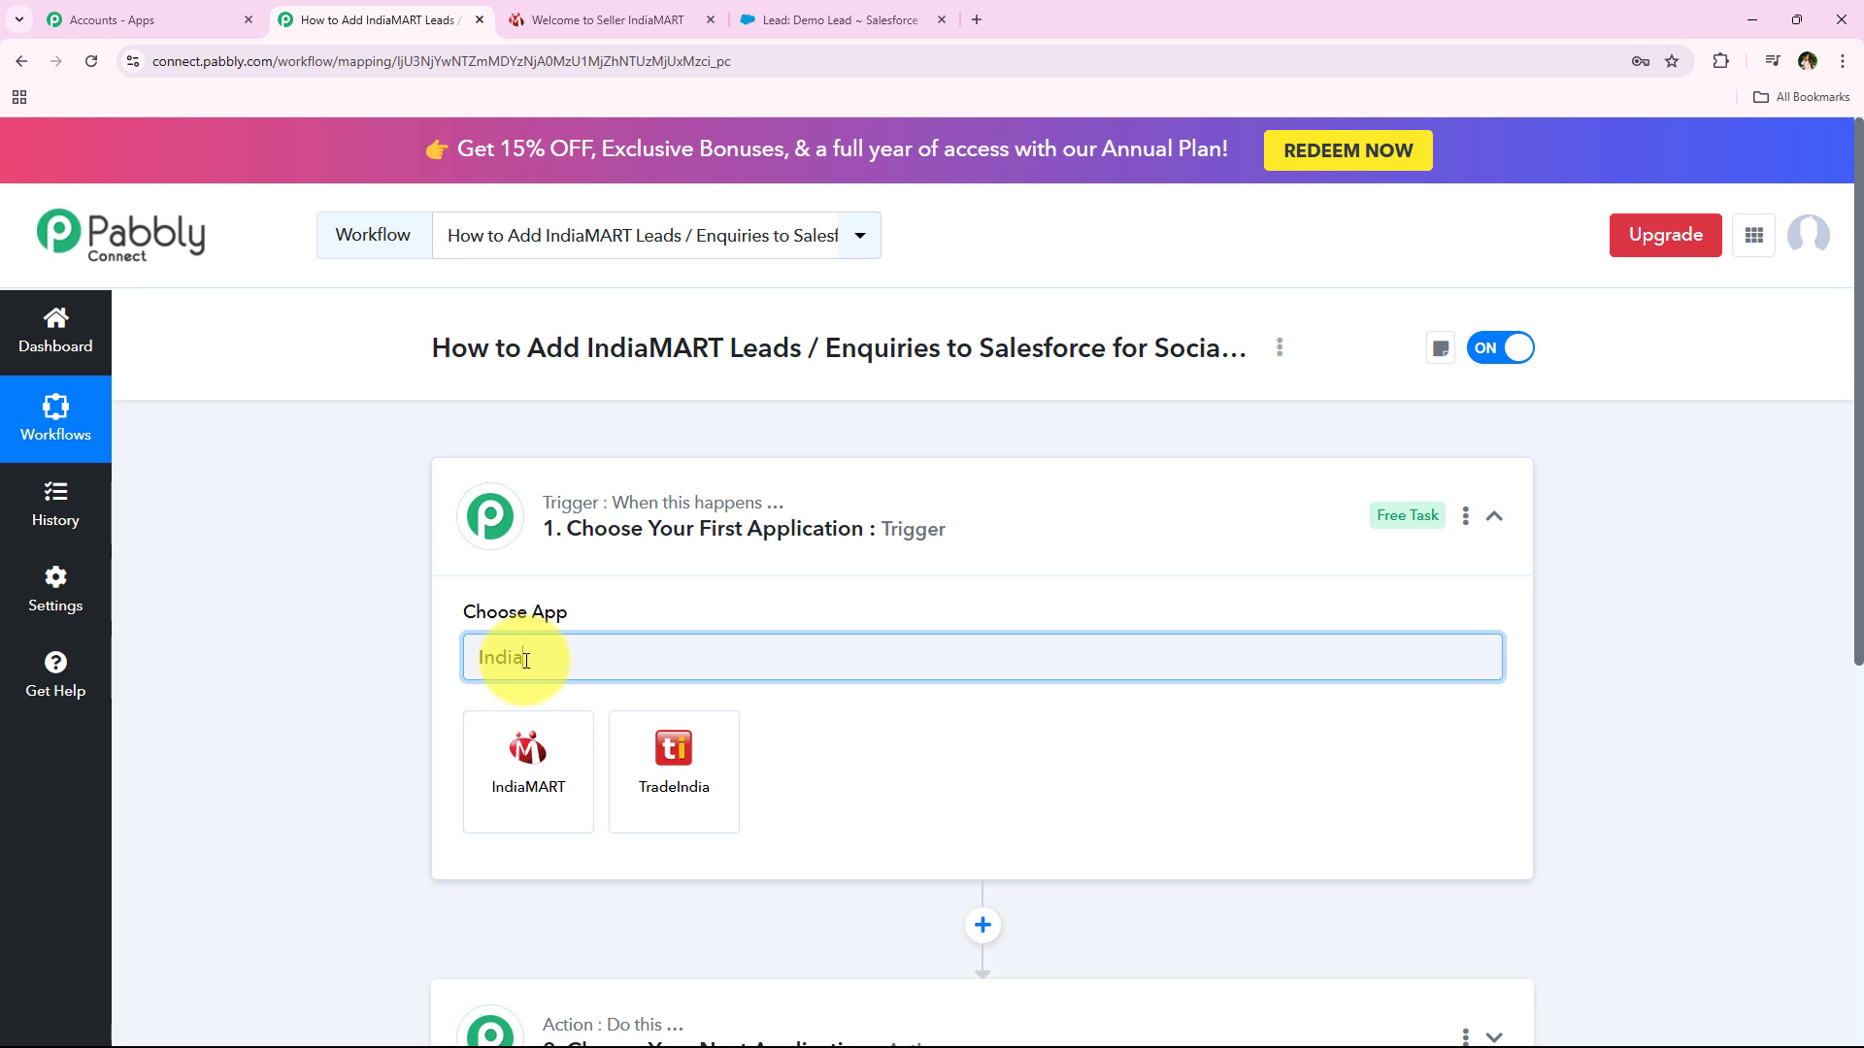
type("MART")
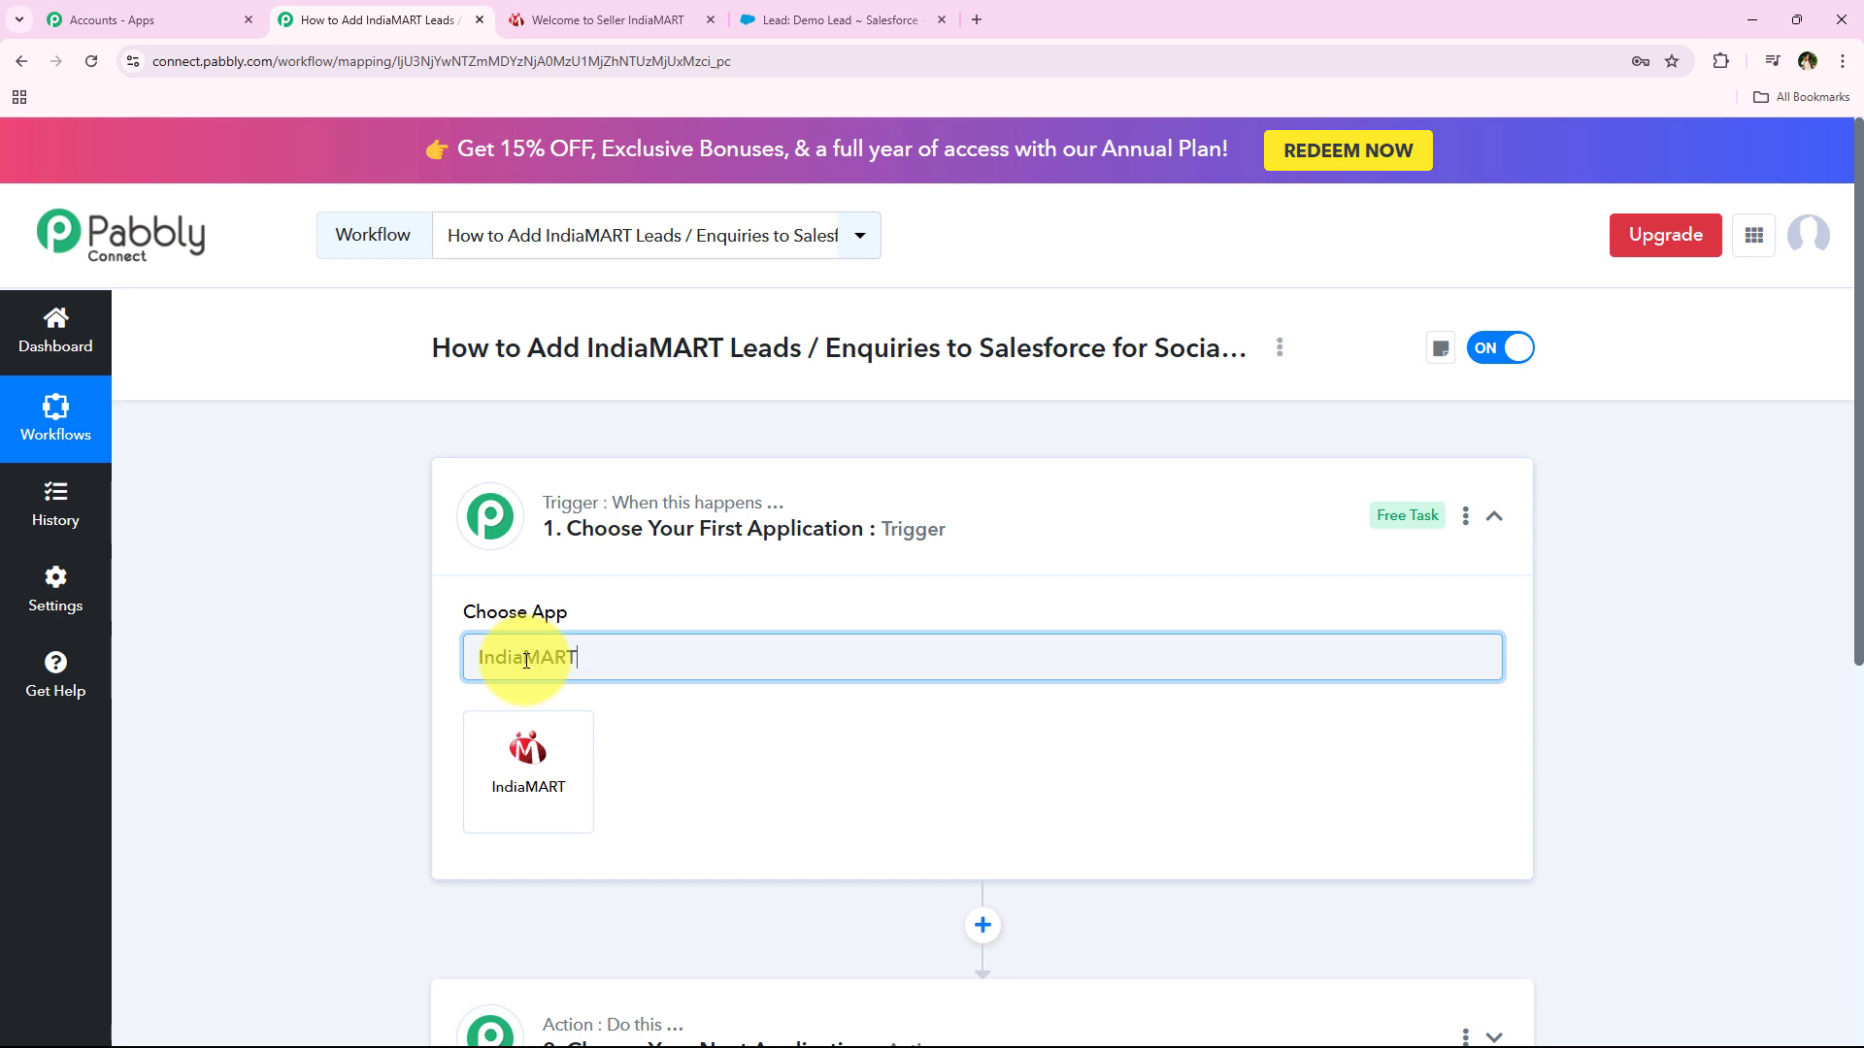
left_click(514, 720)
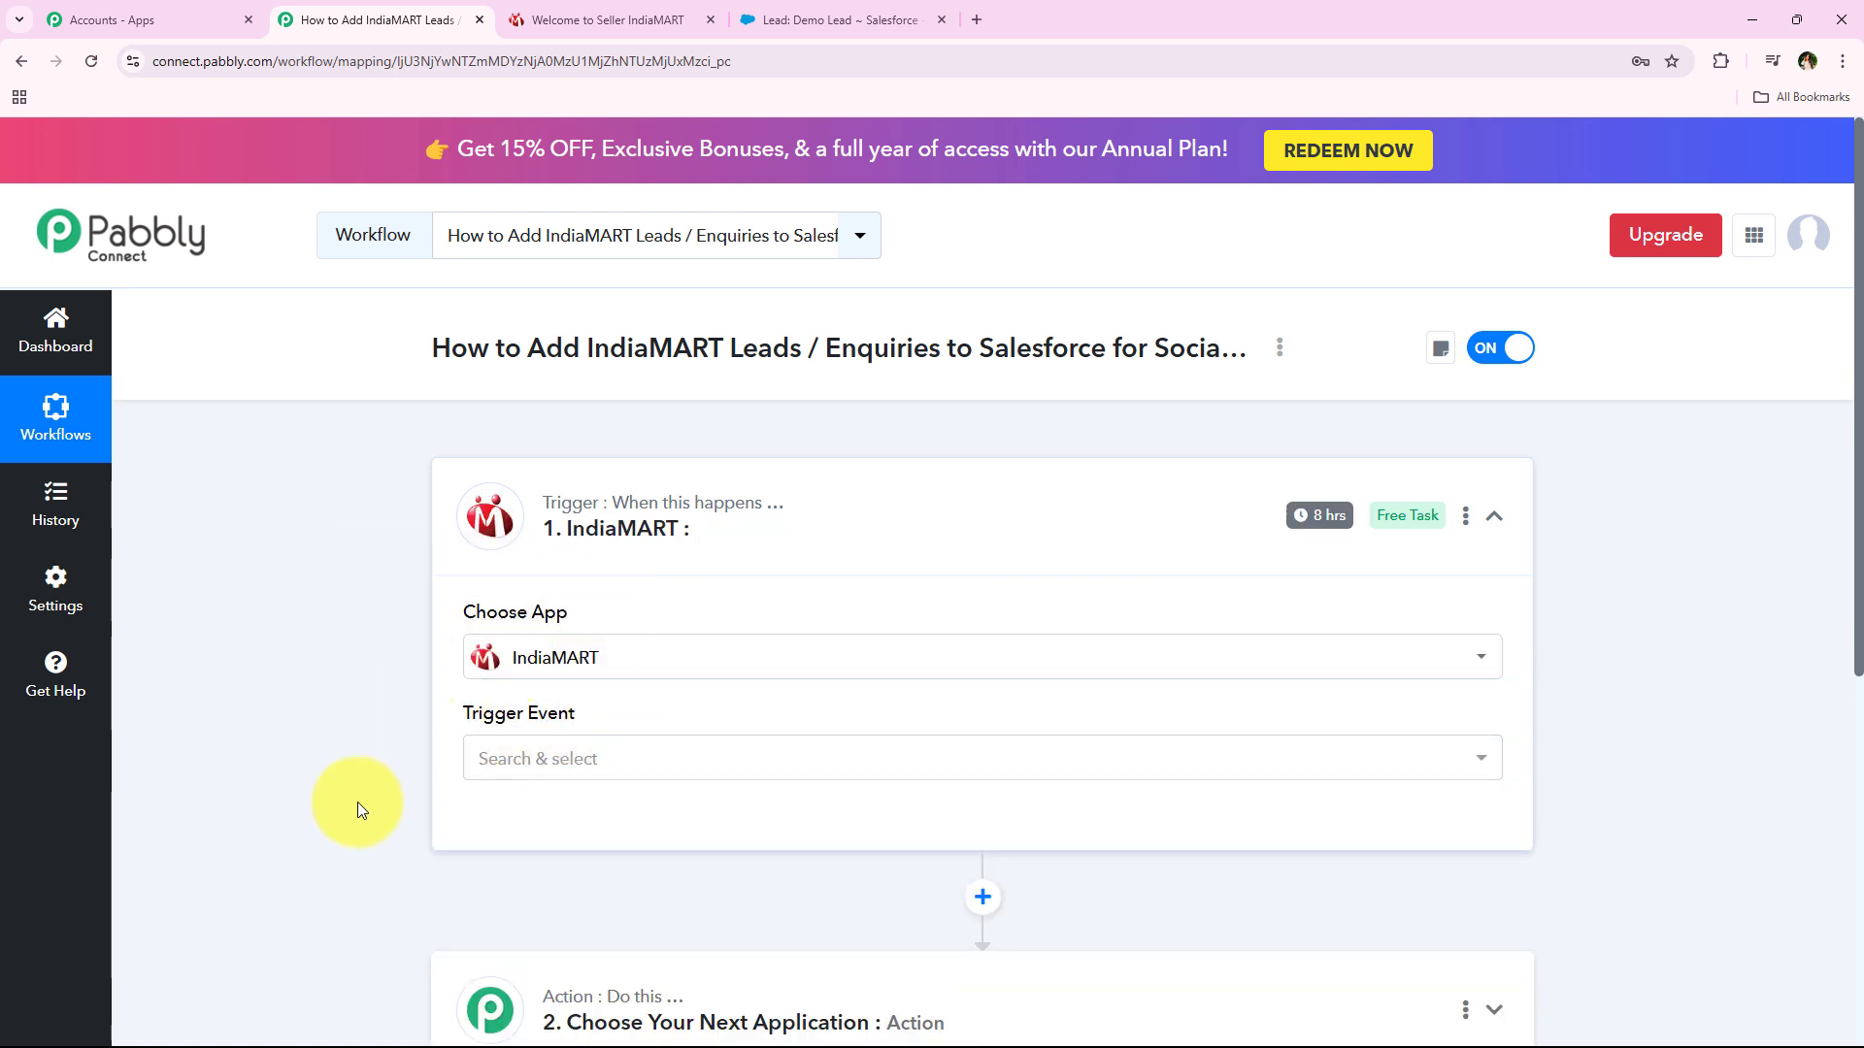
left_click(592, 758)
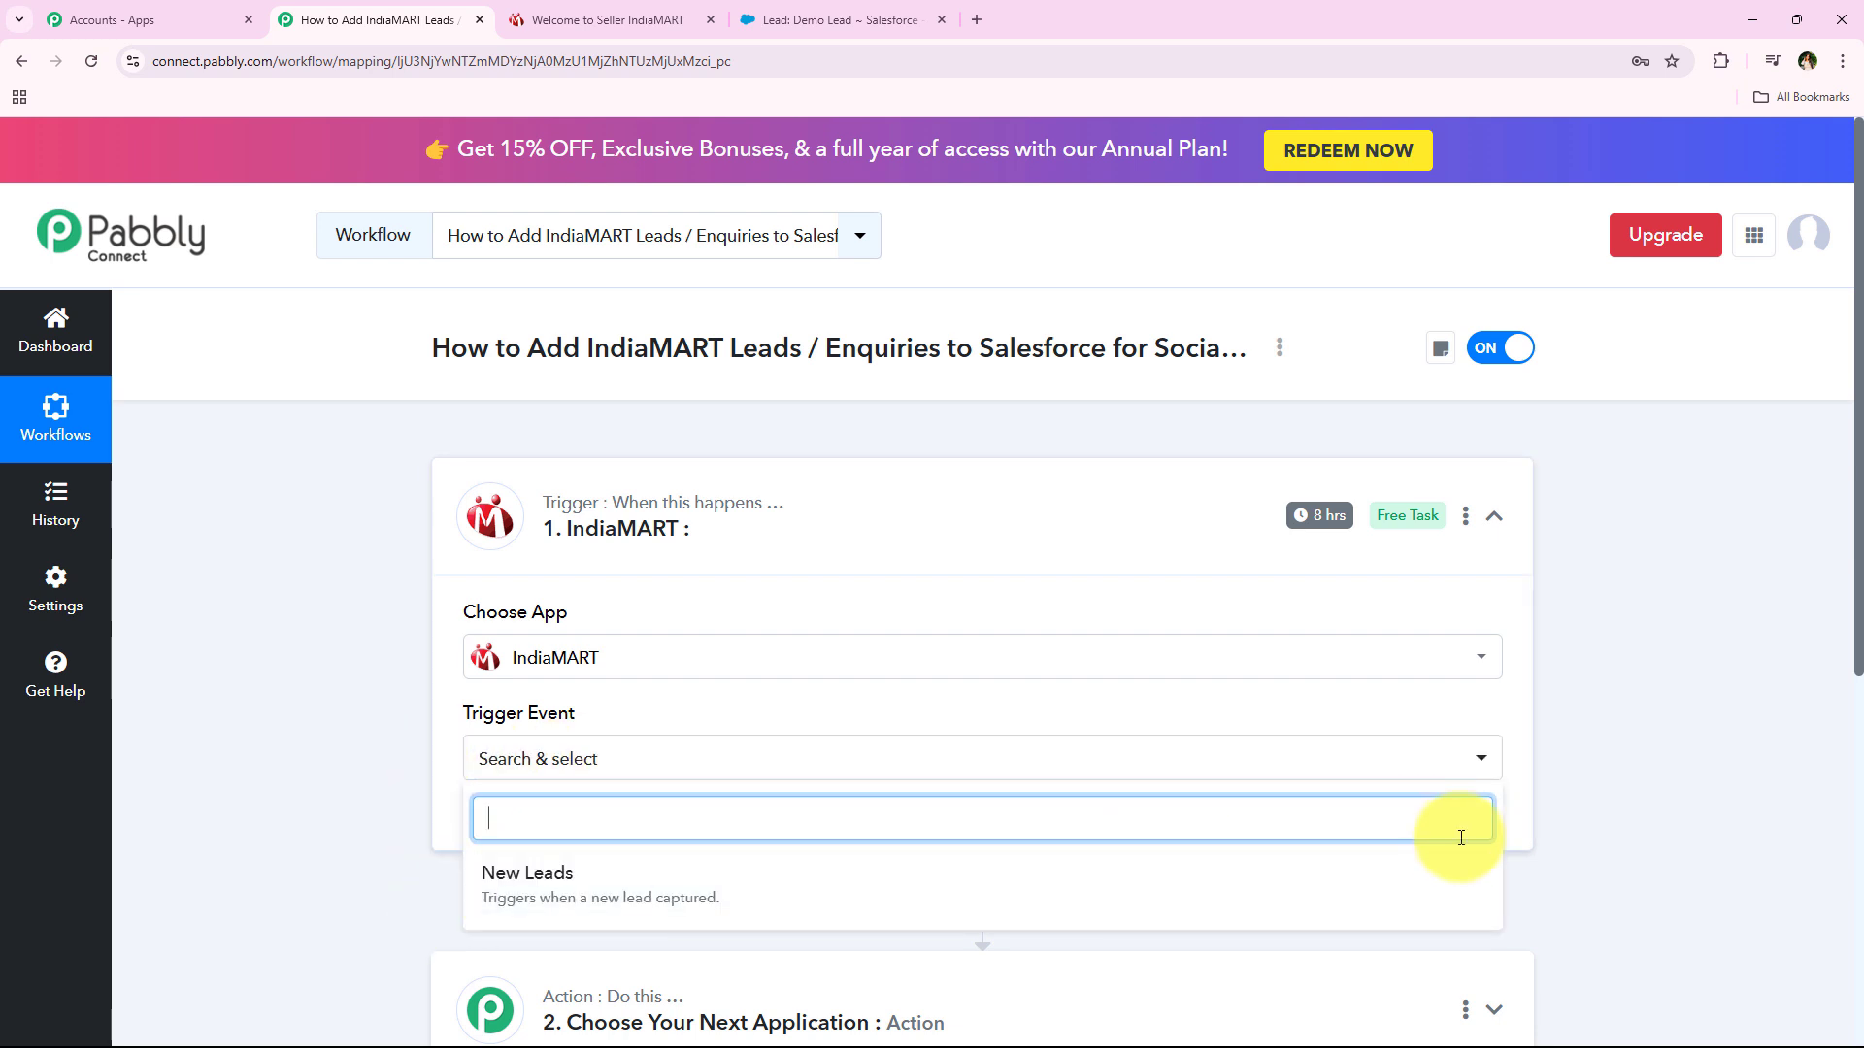
left_click(1277, 882)
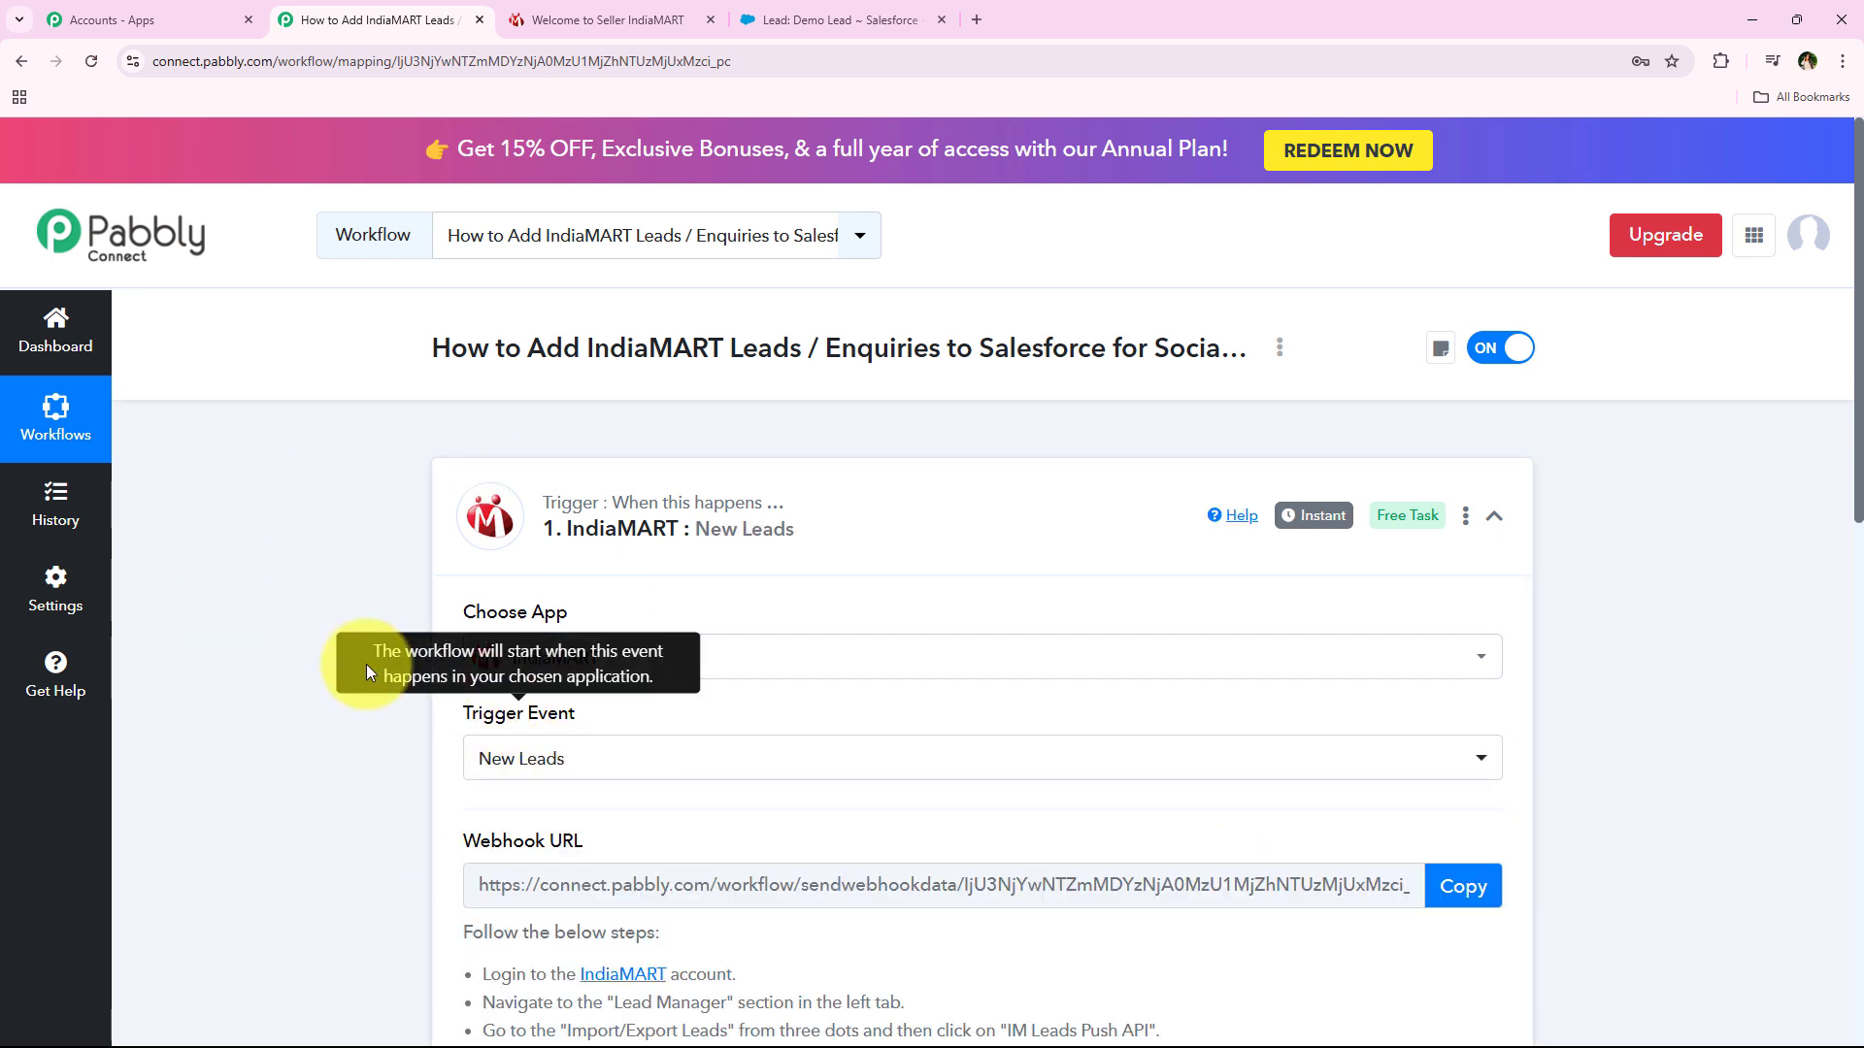
Step: Start capturing the webhook response and copy the IndiaMART webhook URL
scroll(242, 568, "down", 4)
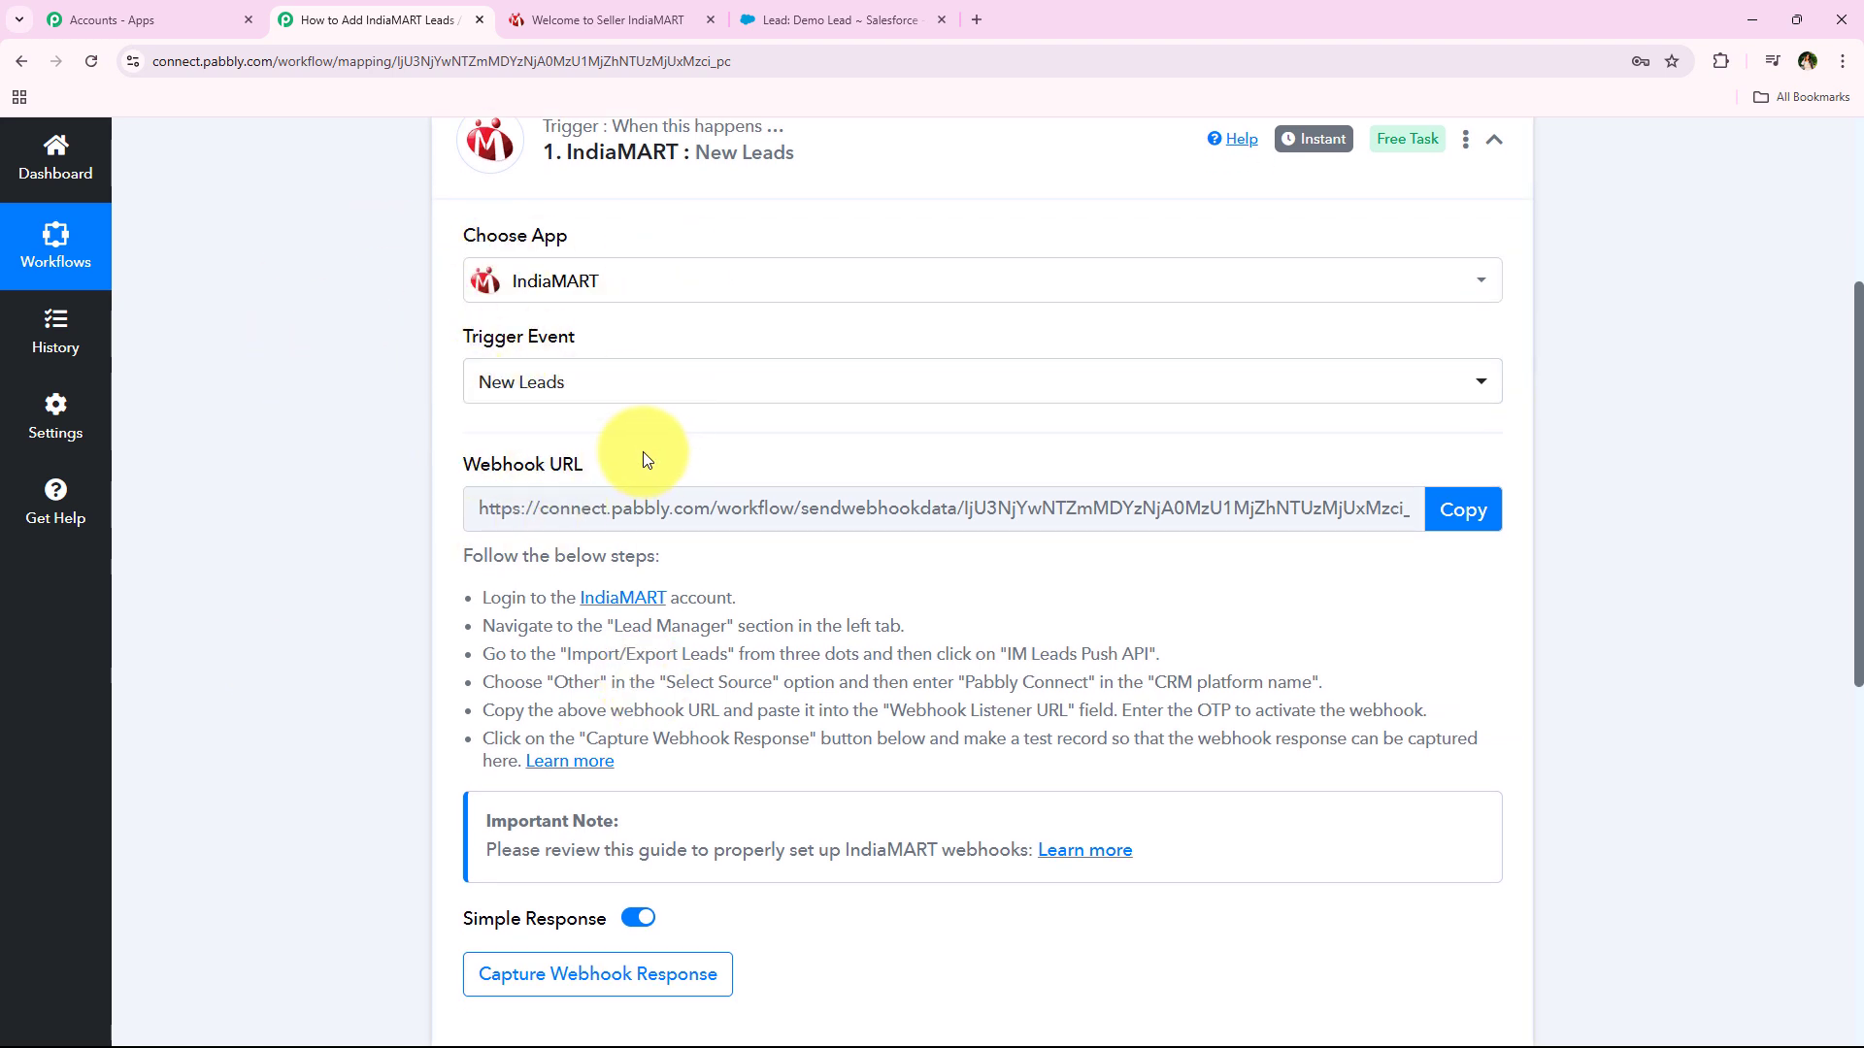
left_click(806, 508)
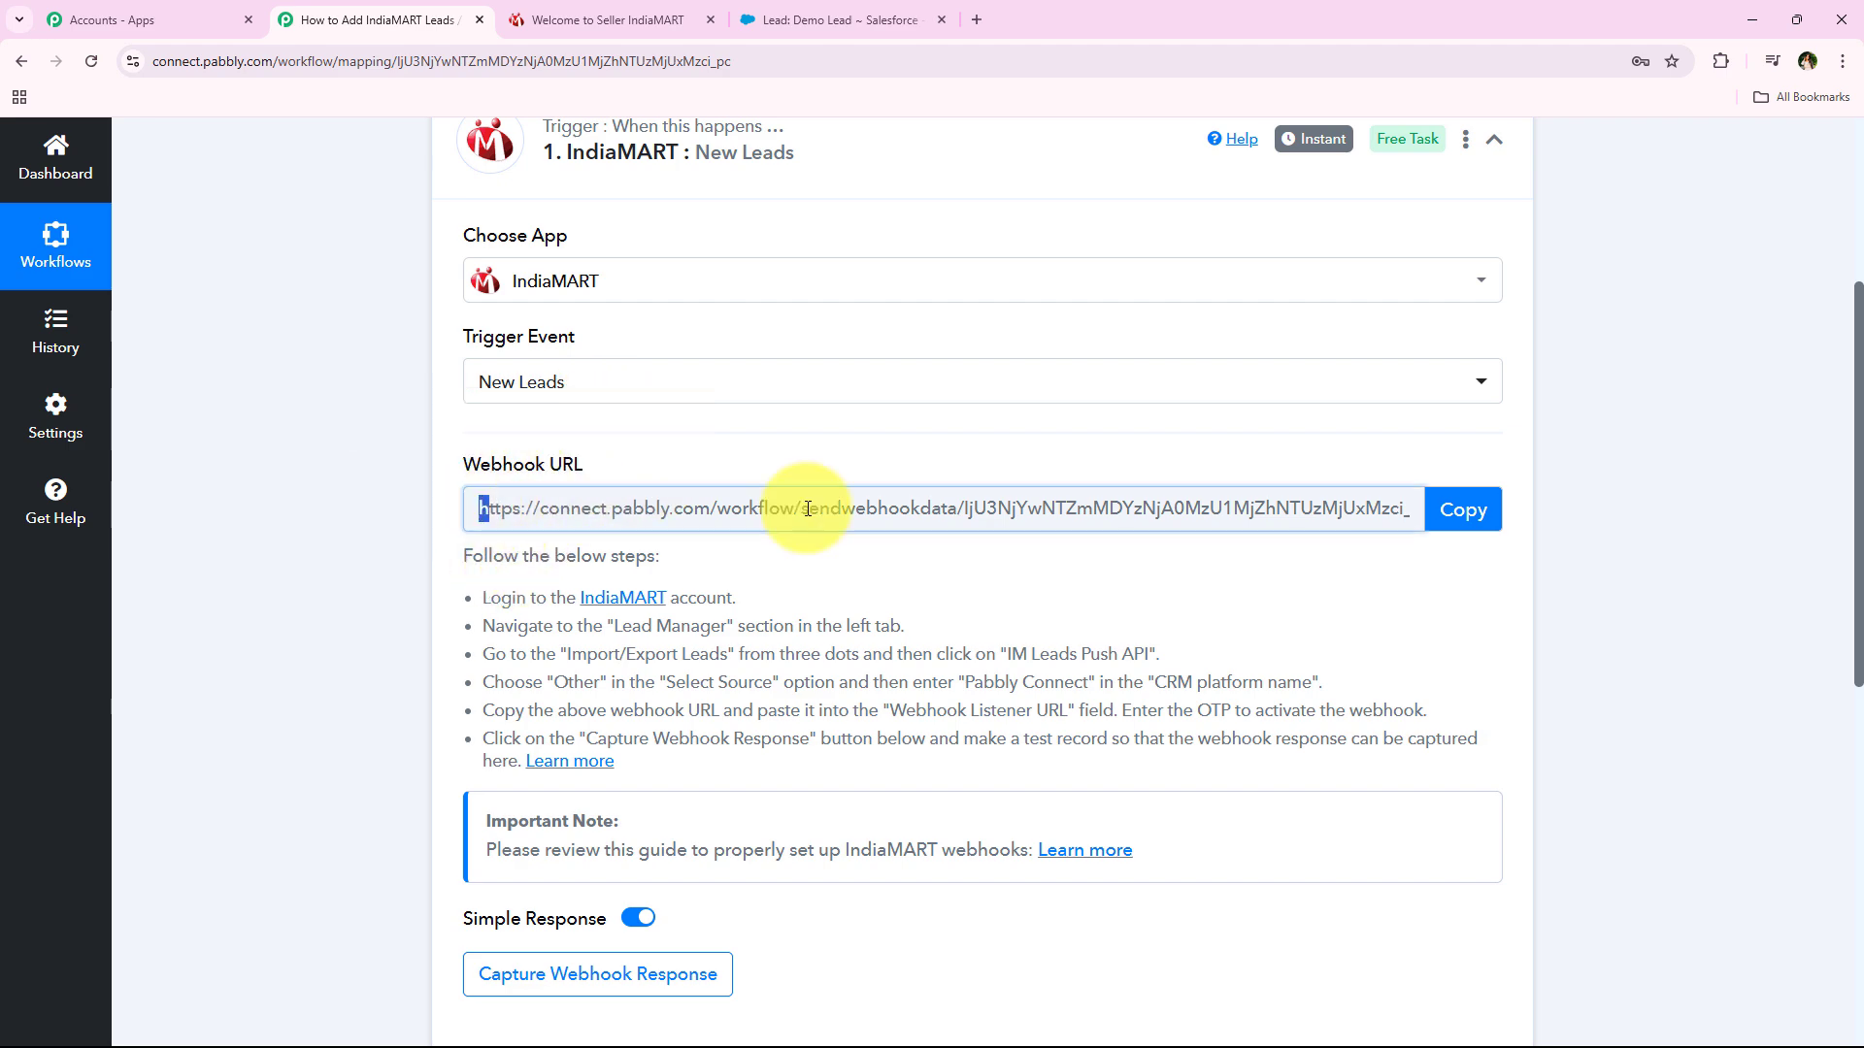
left_click(1437, 509)
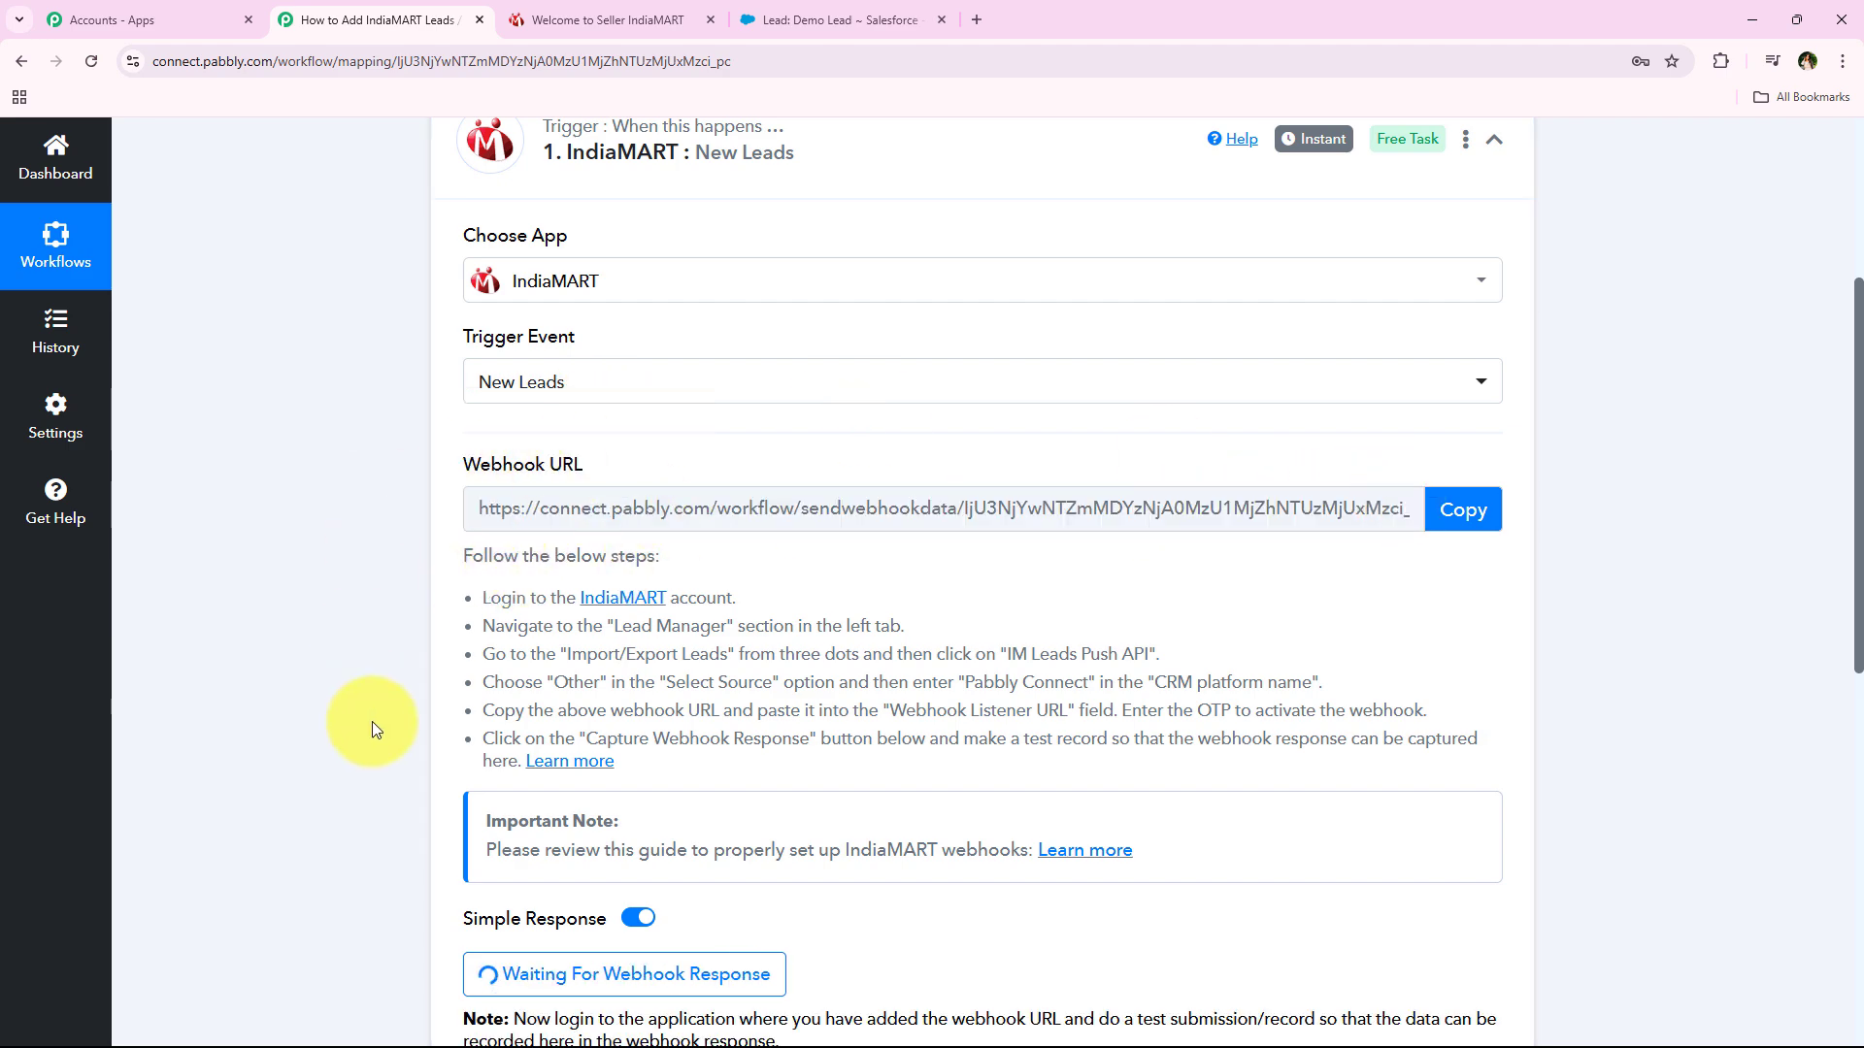
scroll(500, 332, "up", 2)
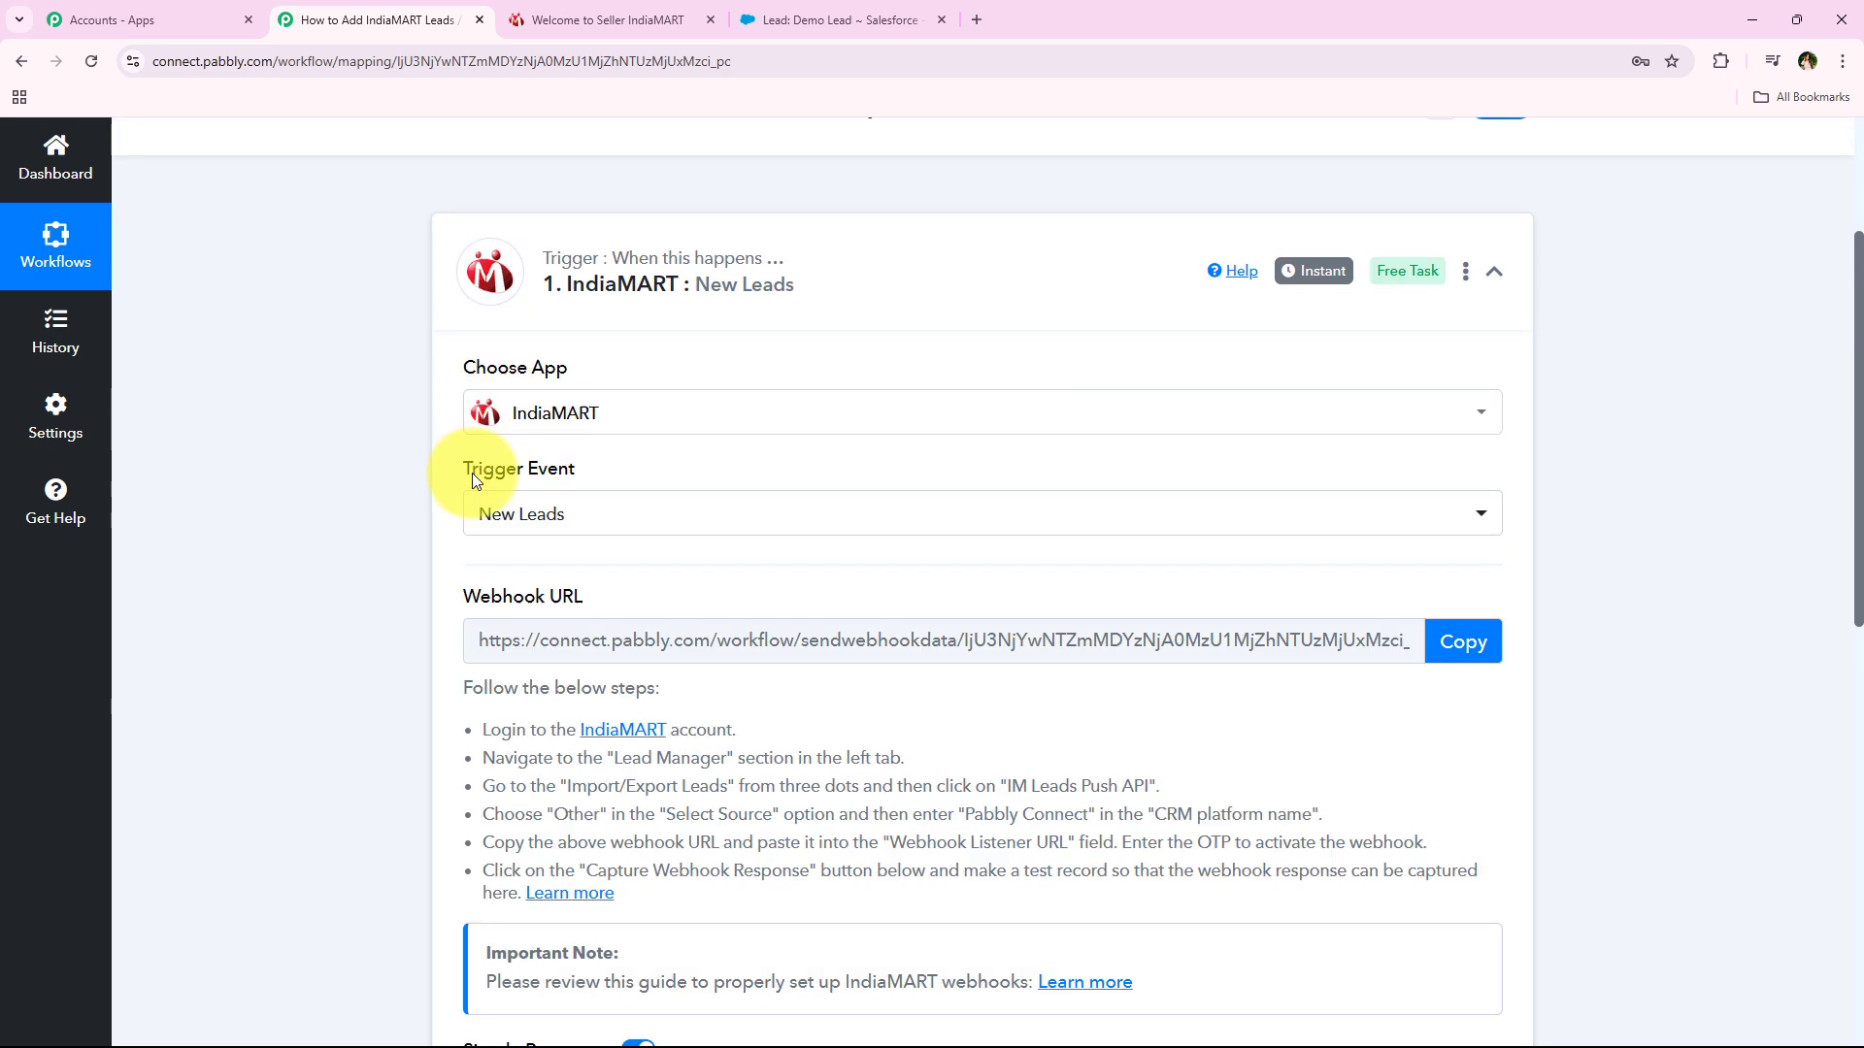
scroll(370, 568, "down", 3)
scroll(492, 498, "up", 1)
scroll(492, 506, "up", 1)
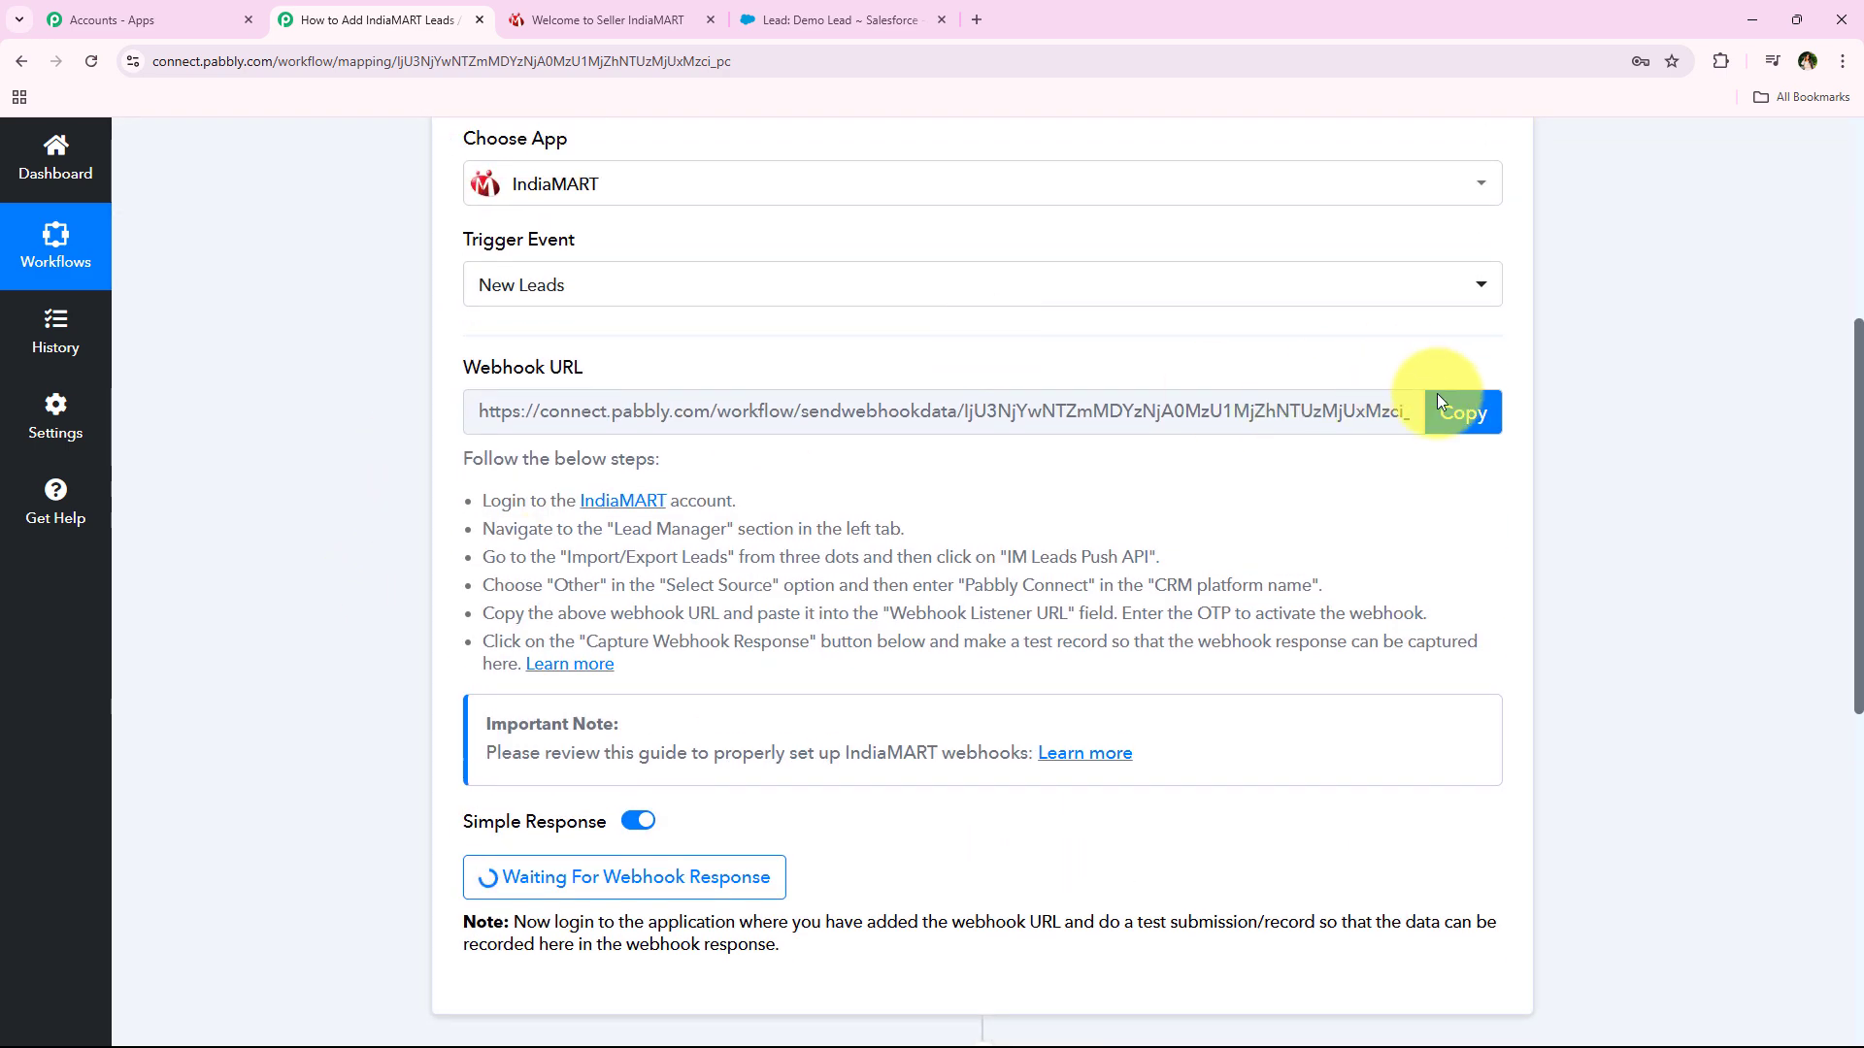
left_click(1446, 409)
Step: Read the webhook setup instructions, including opening the IM Leads Push API
left_click_drag(486, 507, 689, 667)
left_click(674, 660)
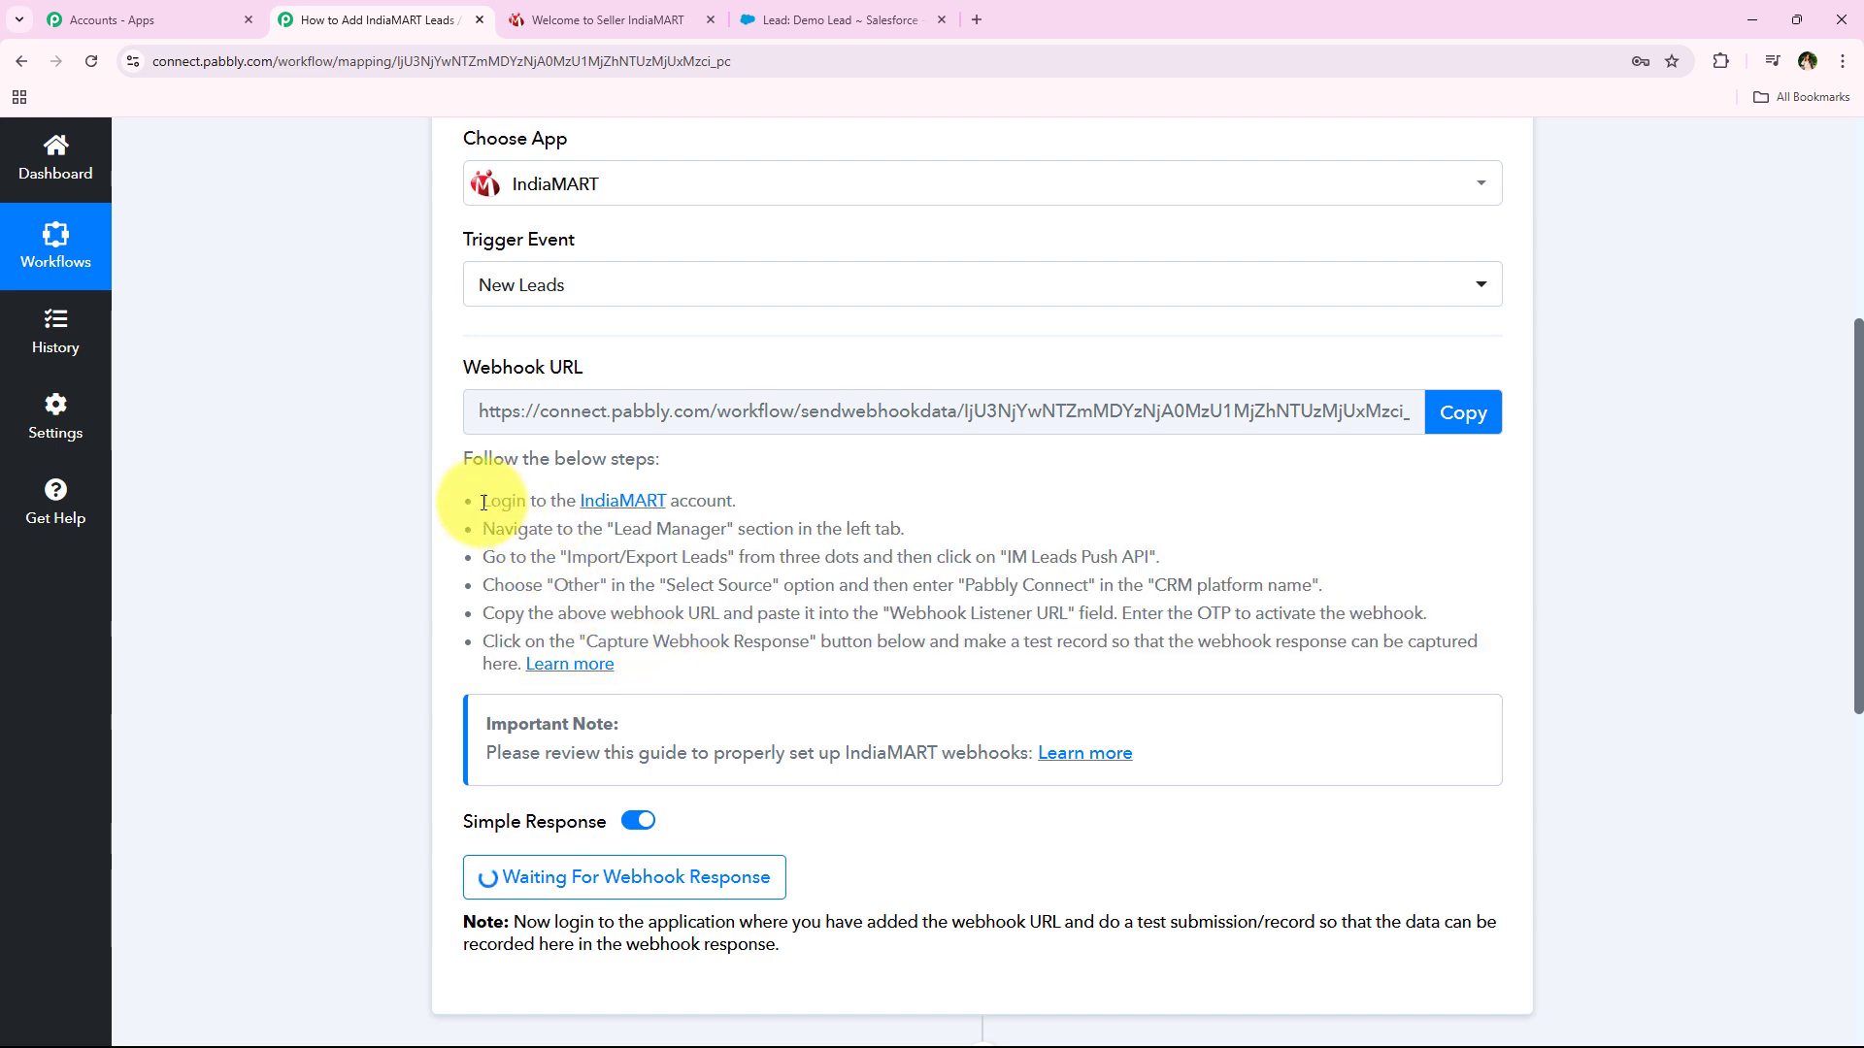
left_click_drag(477, 503, 736, 502)
left_click(736, 503)
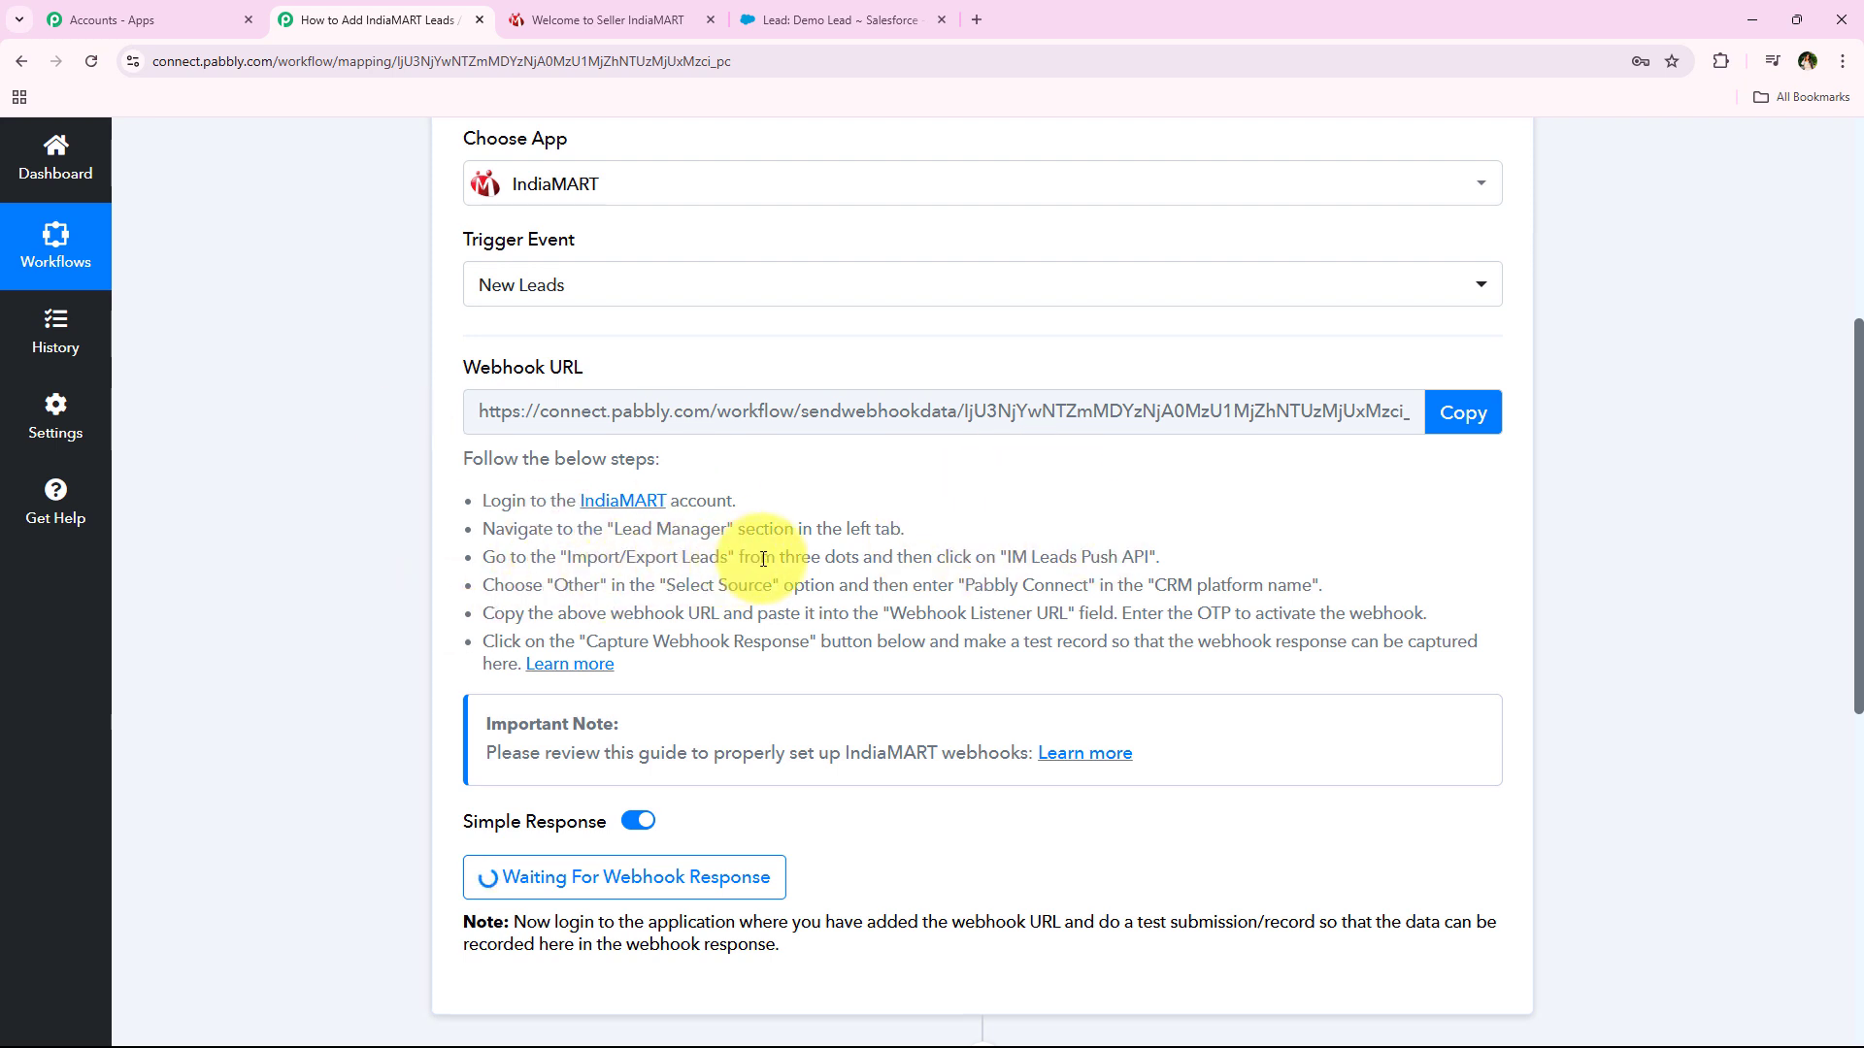
left_click_drag(738, 559, 1191, 557)
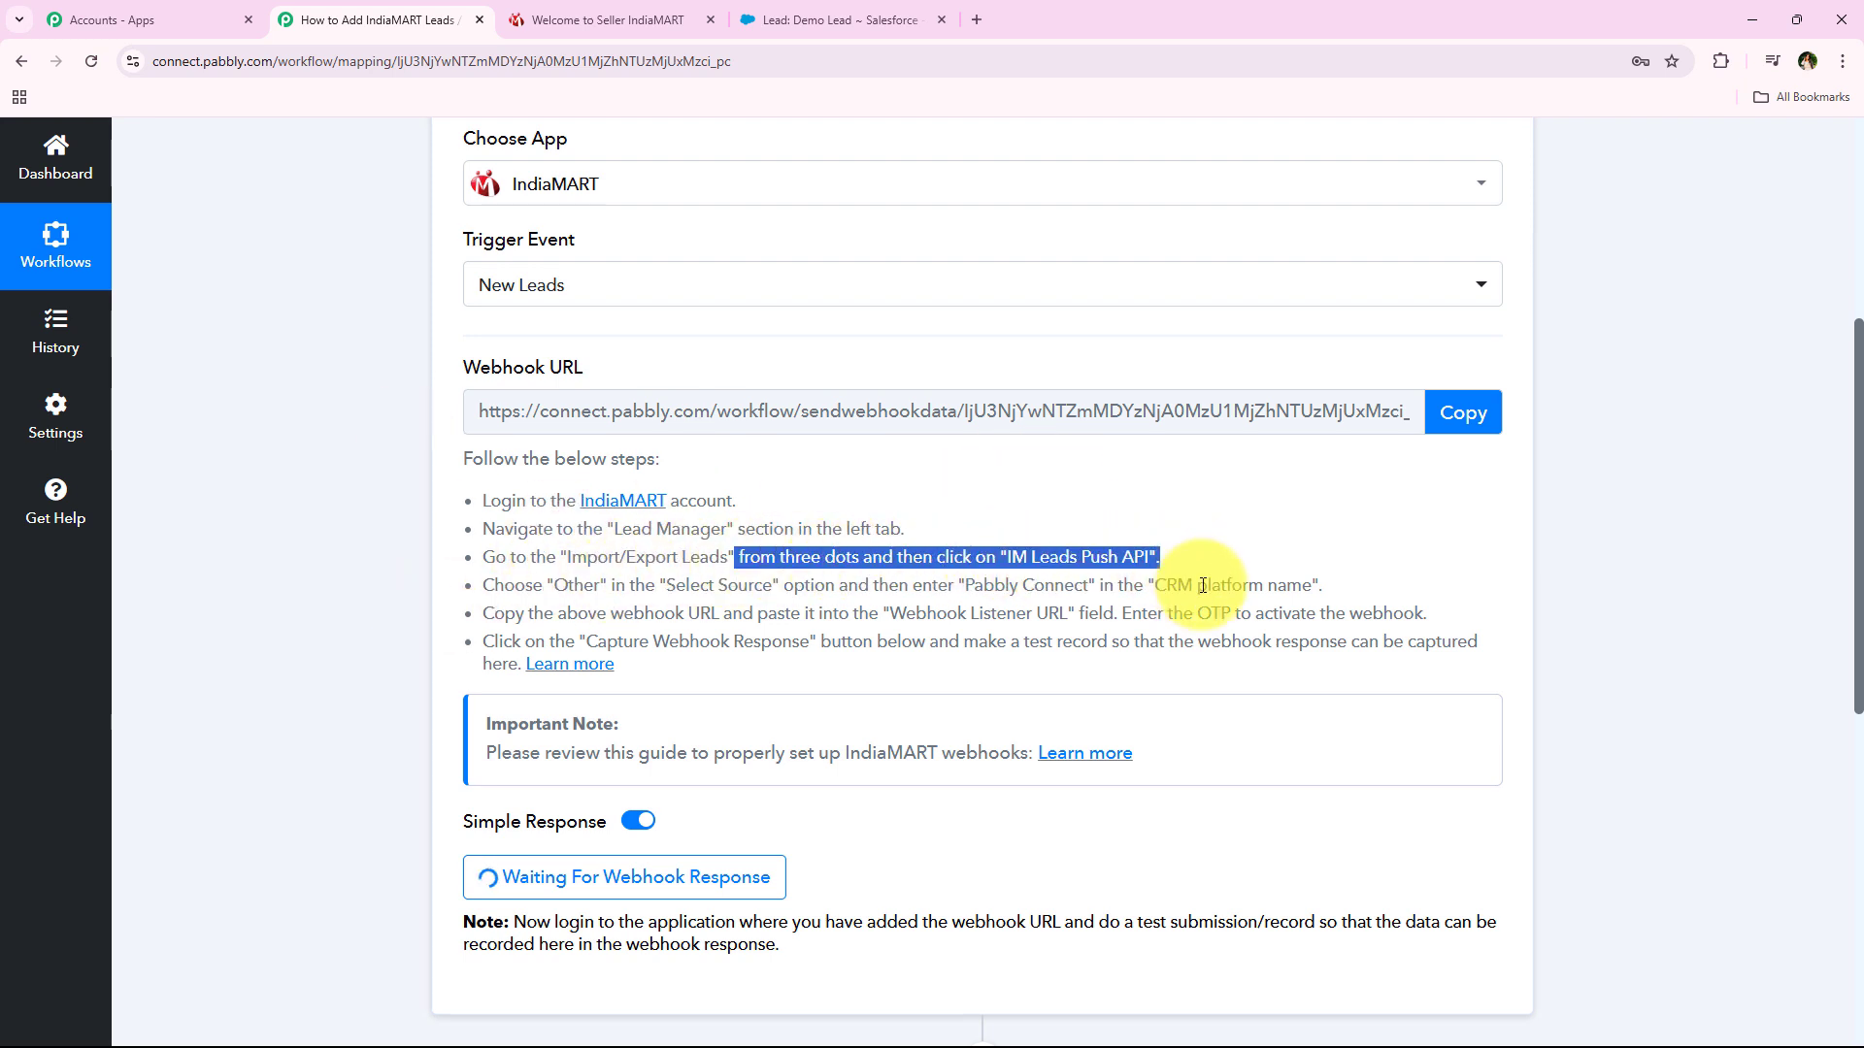
left_click(1215, 582)
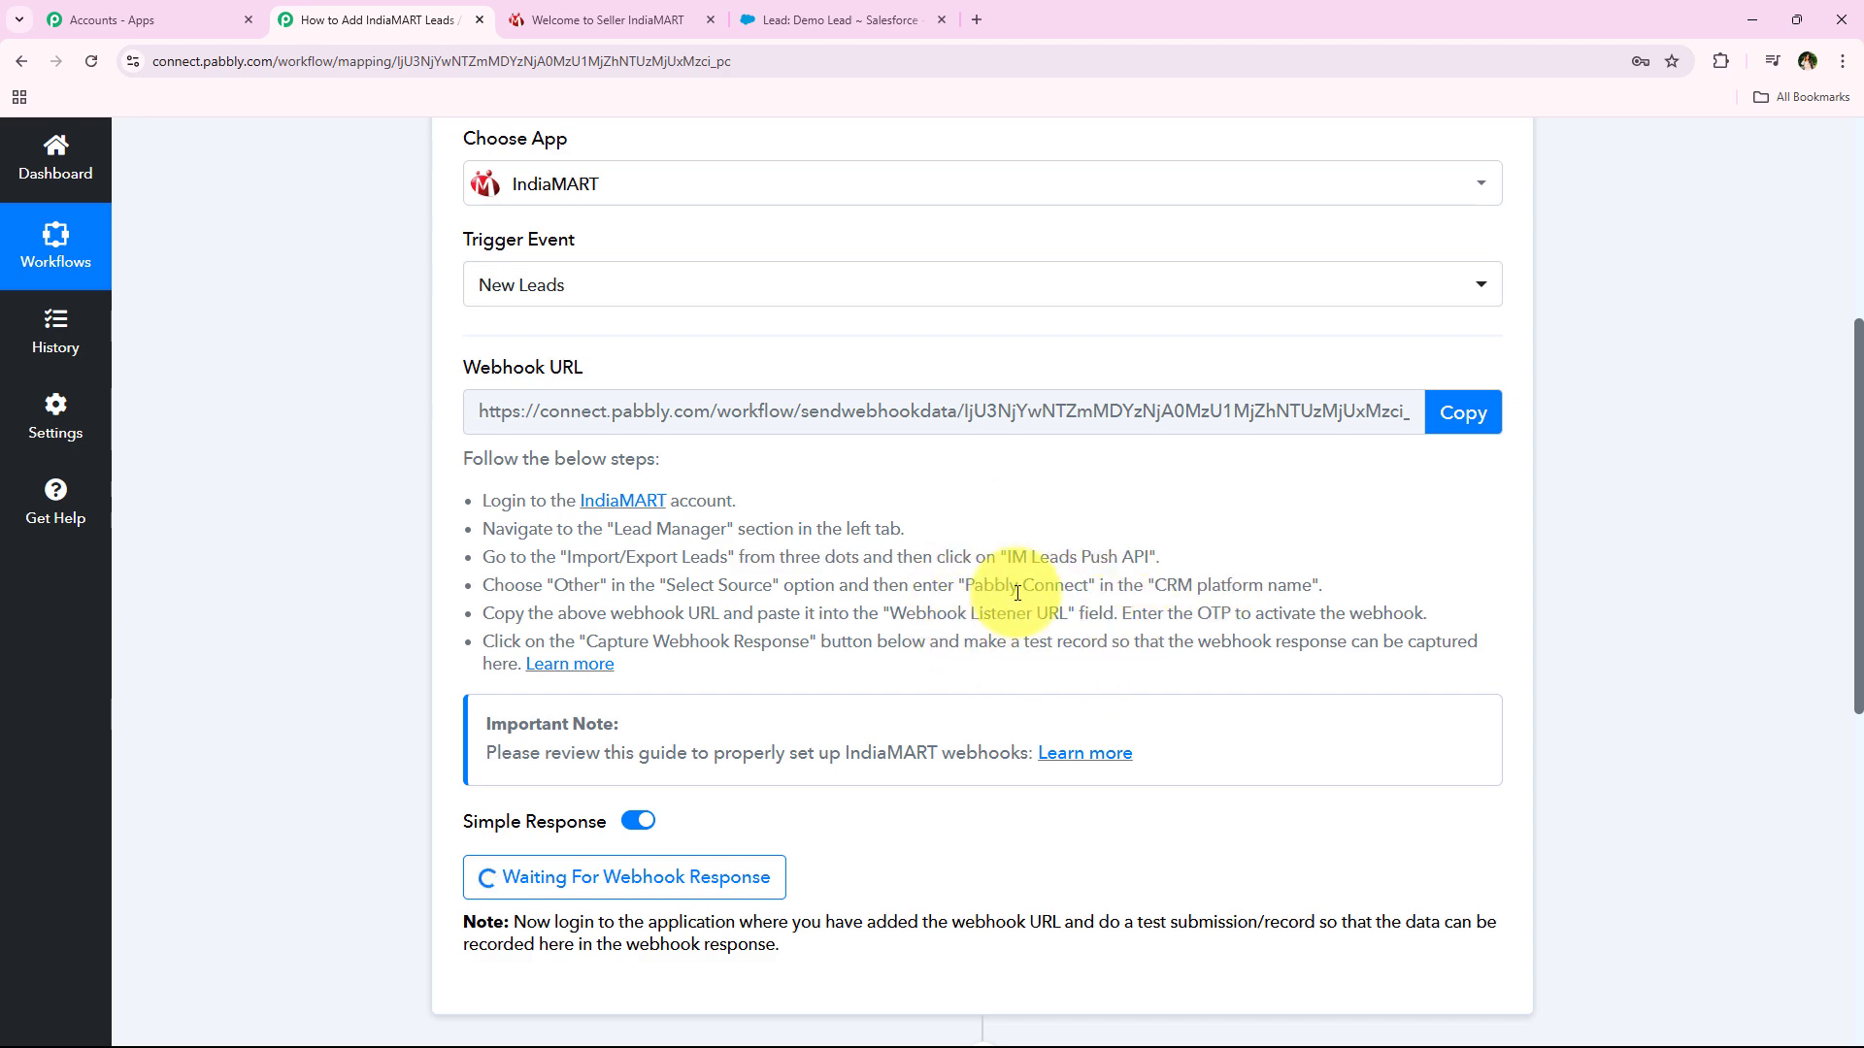
Step: In IndiaMART Lead Manager, open Import / Export Leads > Push API integration page
left_click(544, 20)
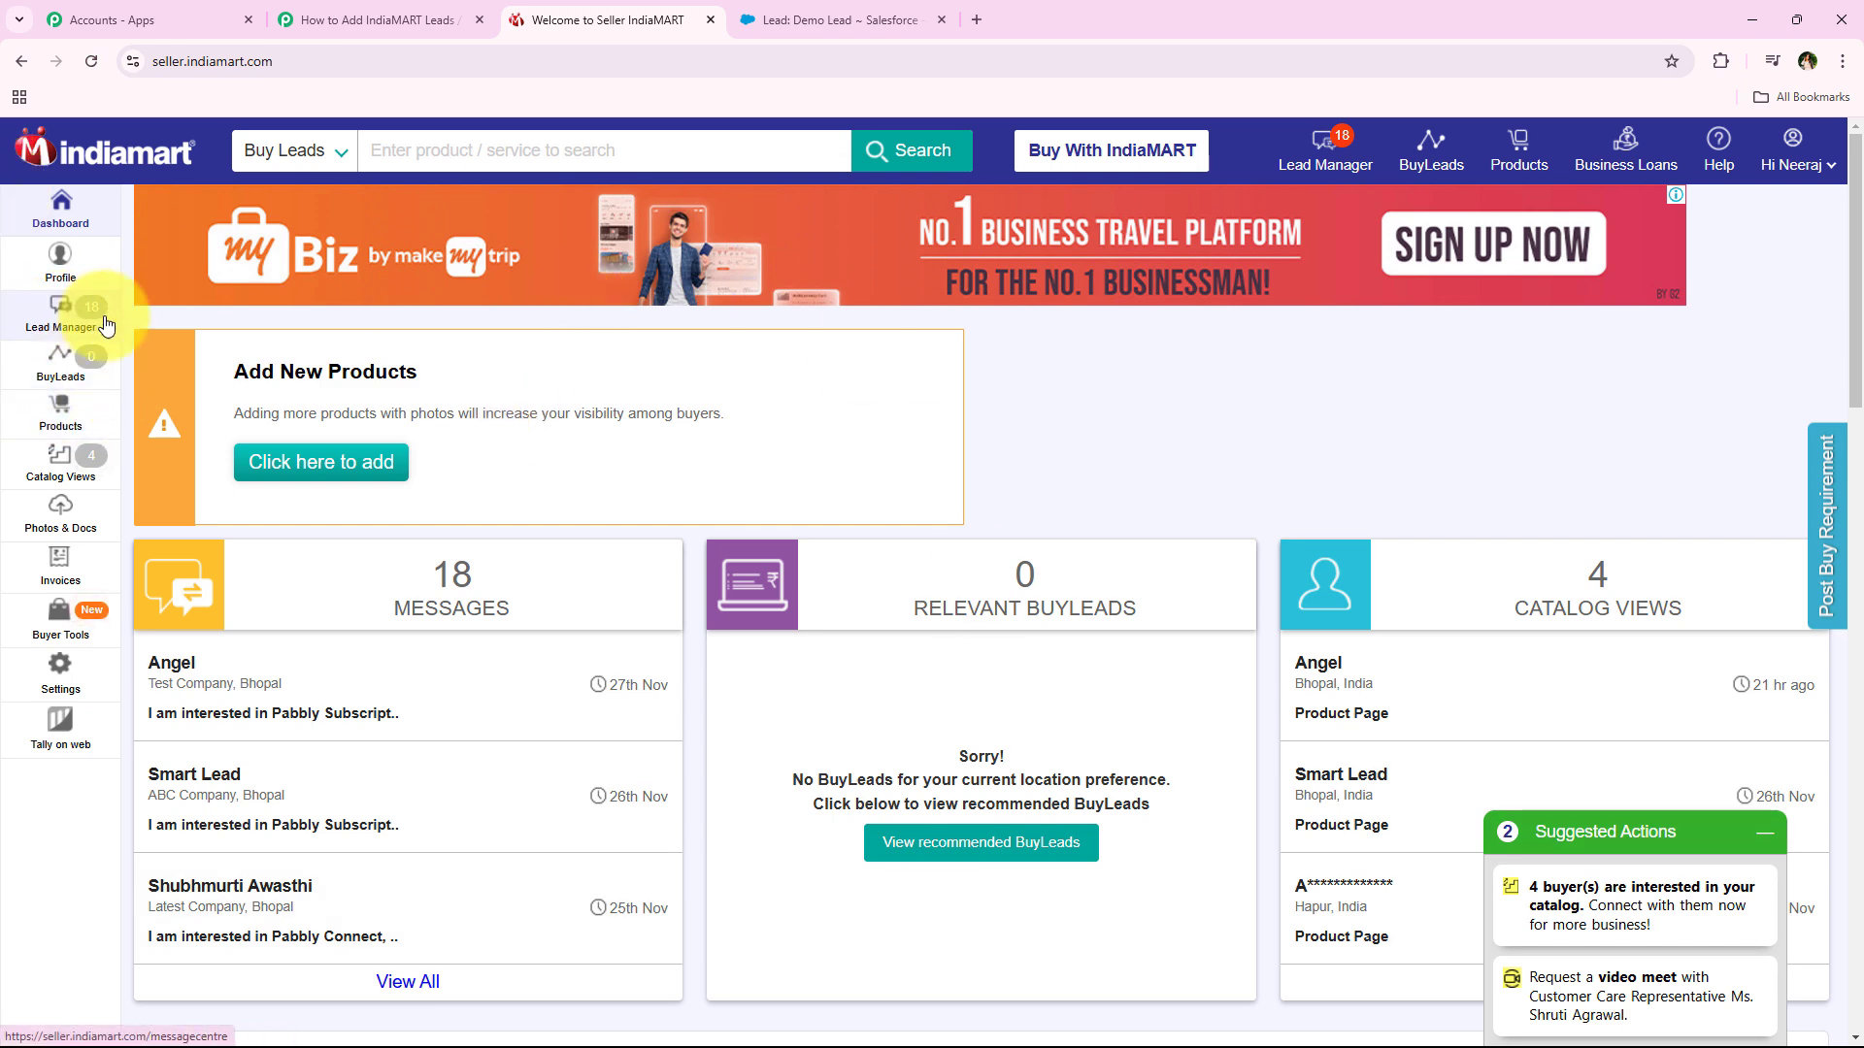
left_click(81, 338)
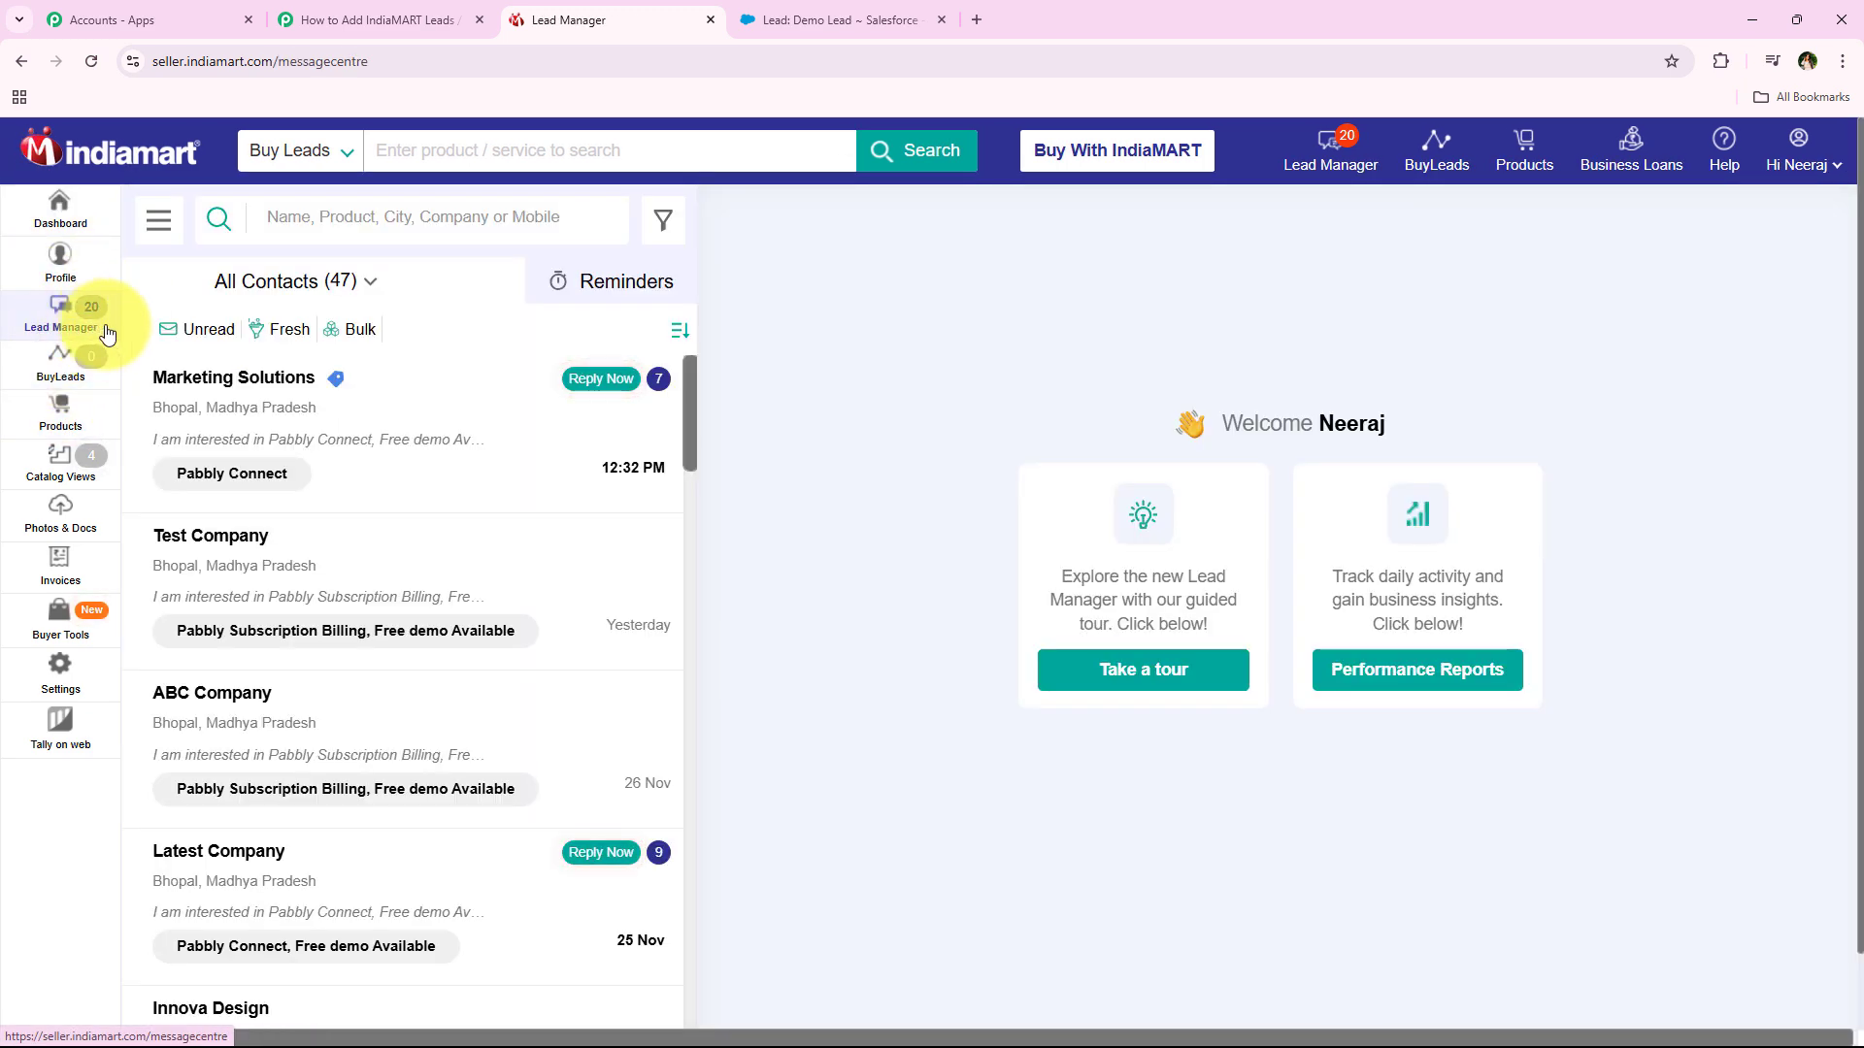
left_click(161, 225)
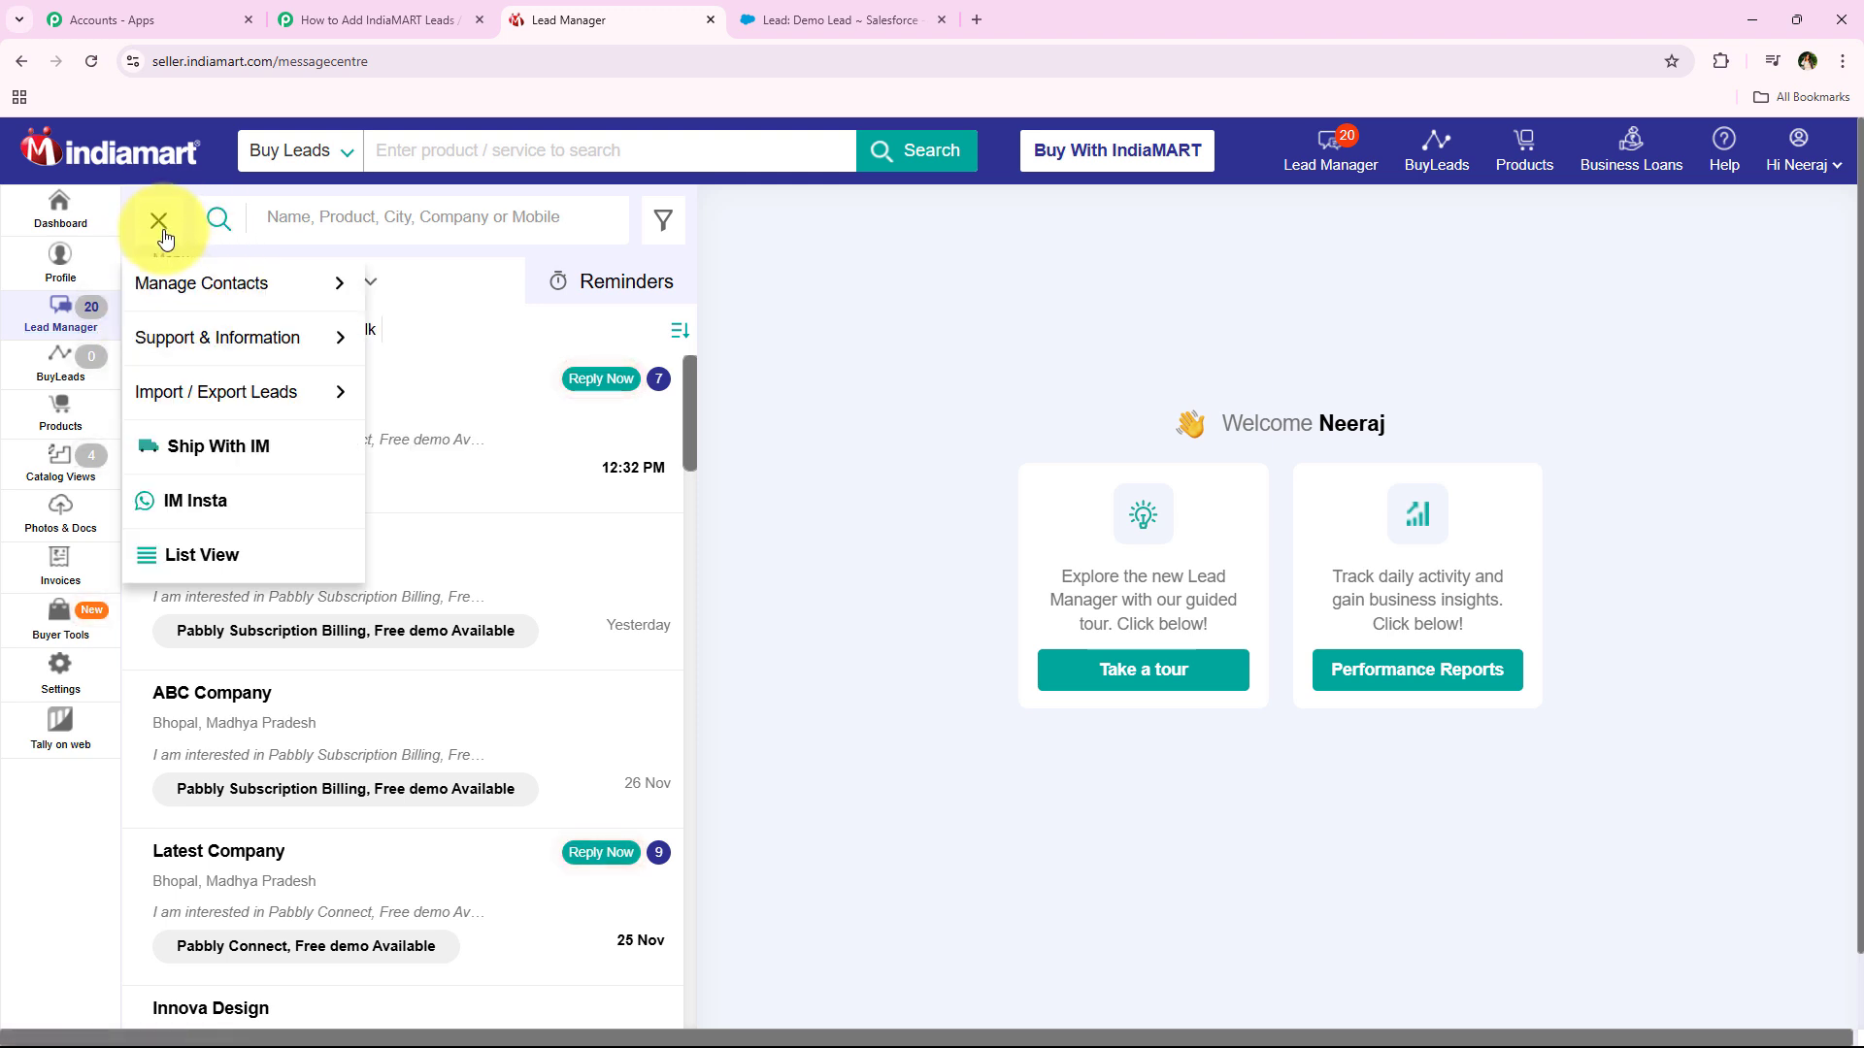
mouse_move(282, 387)
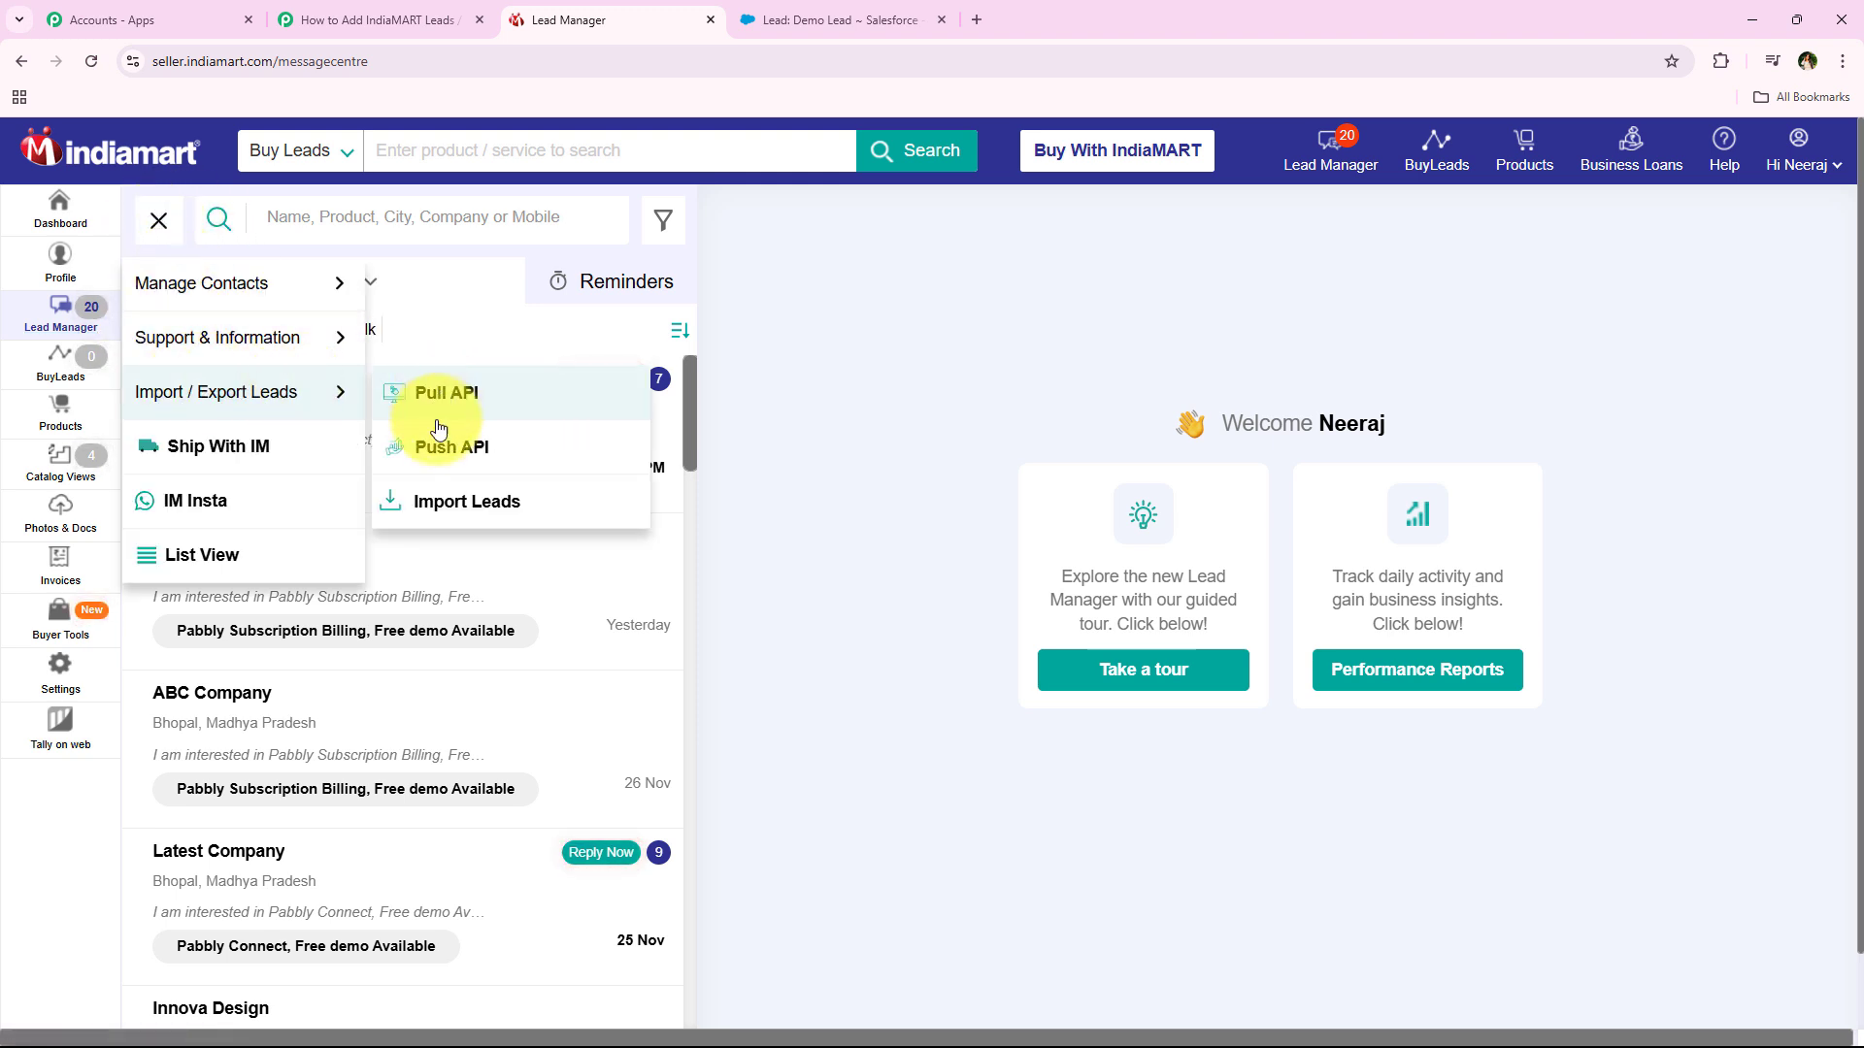
left_click(495, 456)
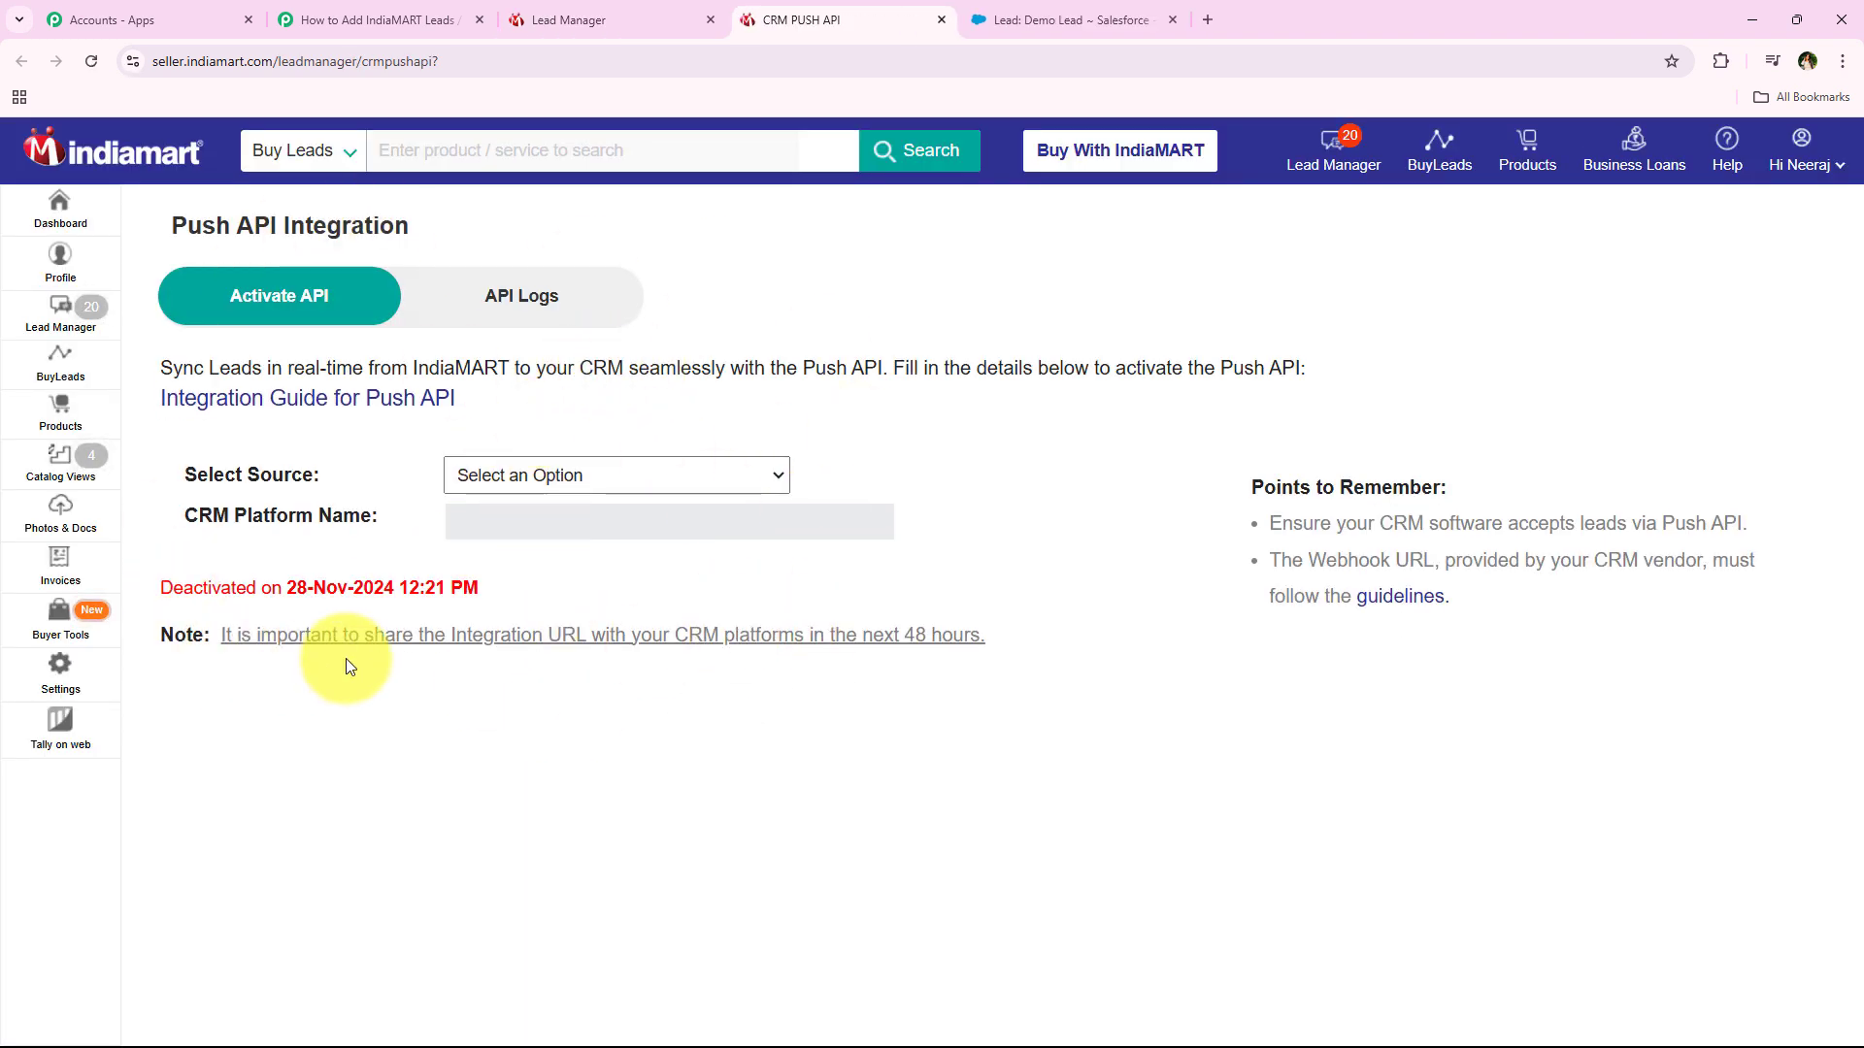
left_click(367, 480)
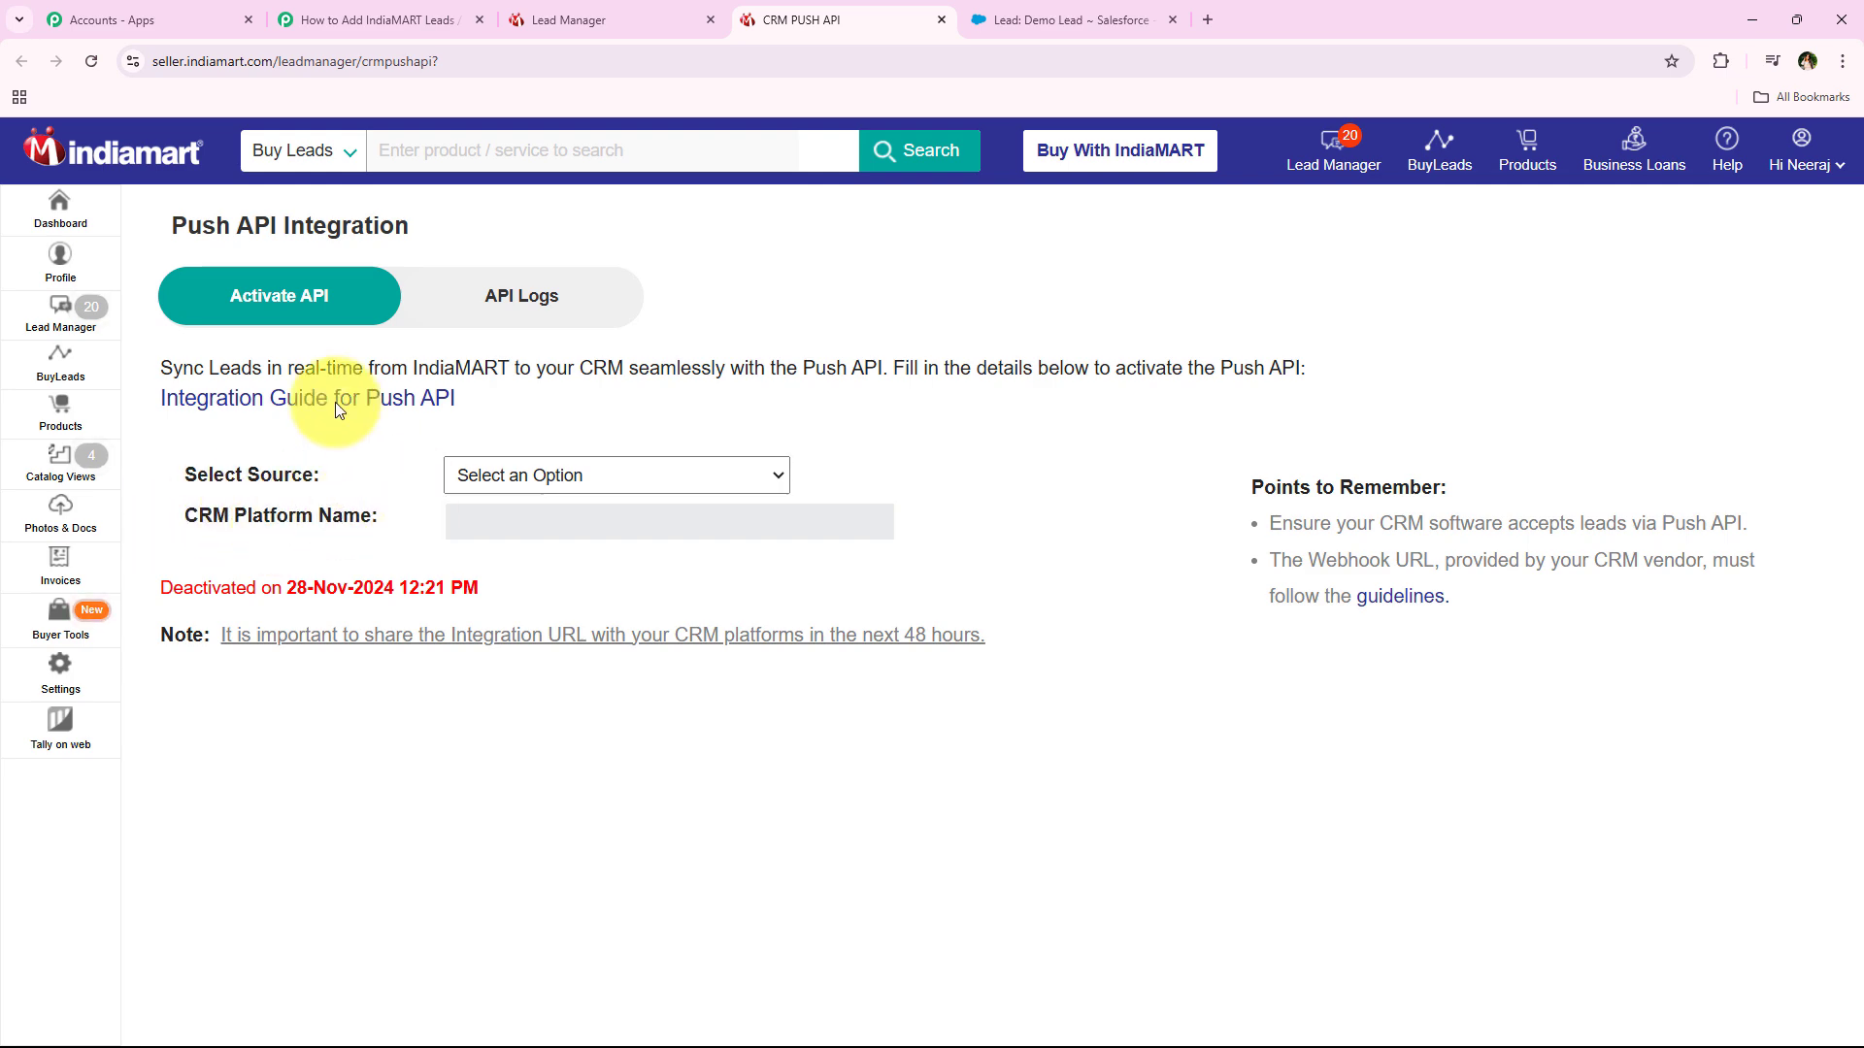
Step: Check the Pabbly instructions, then set the Push API source to Other
left_click(383, 19)
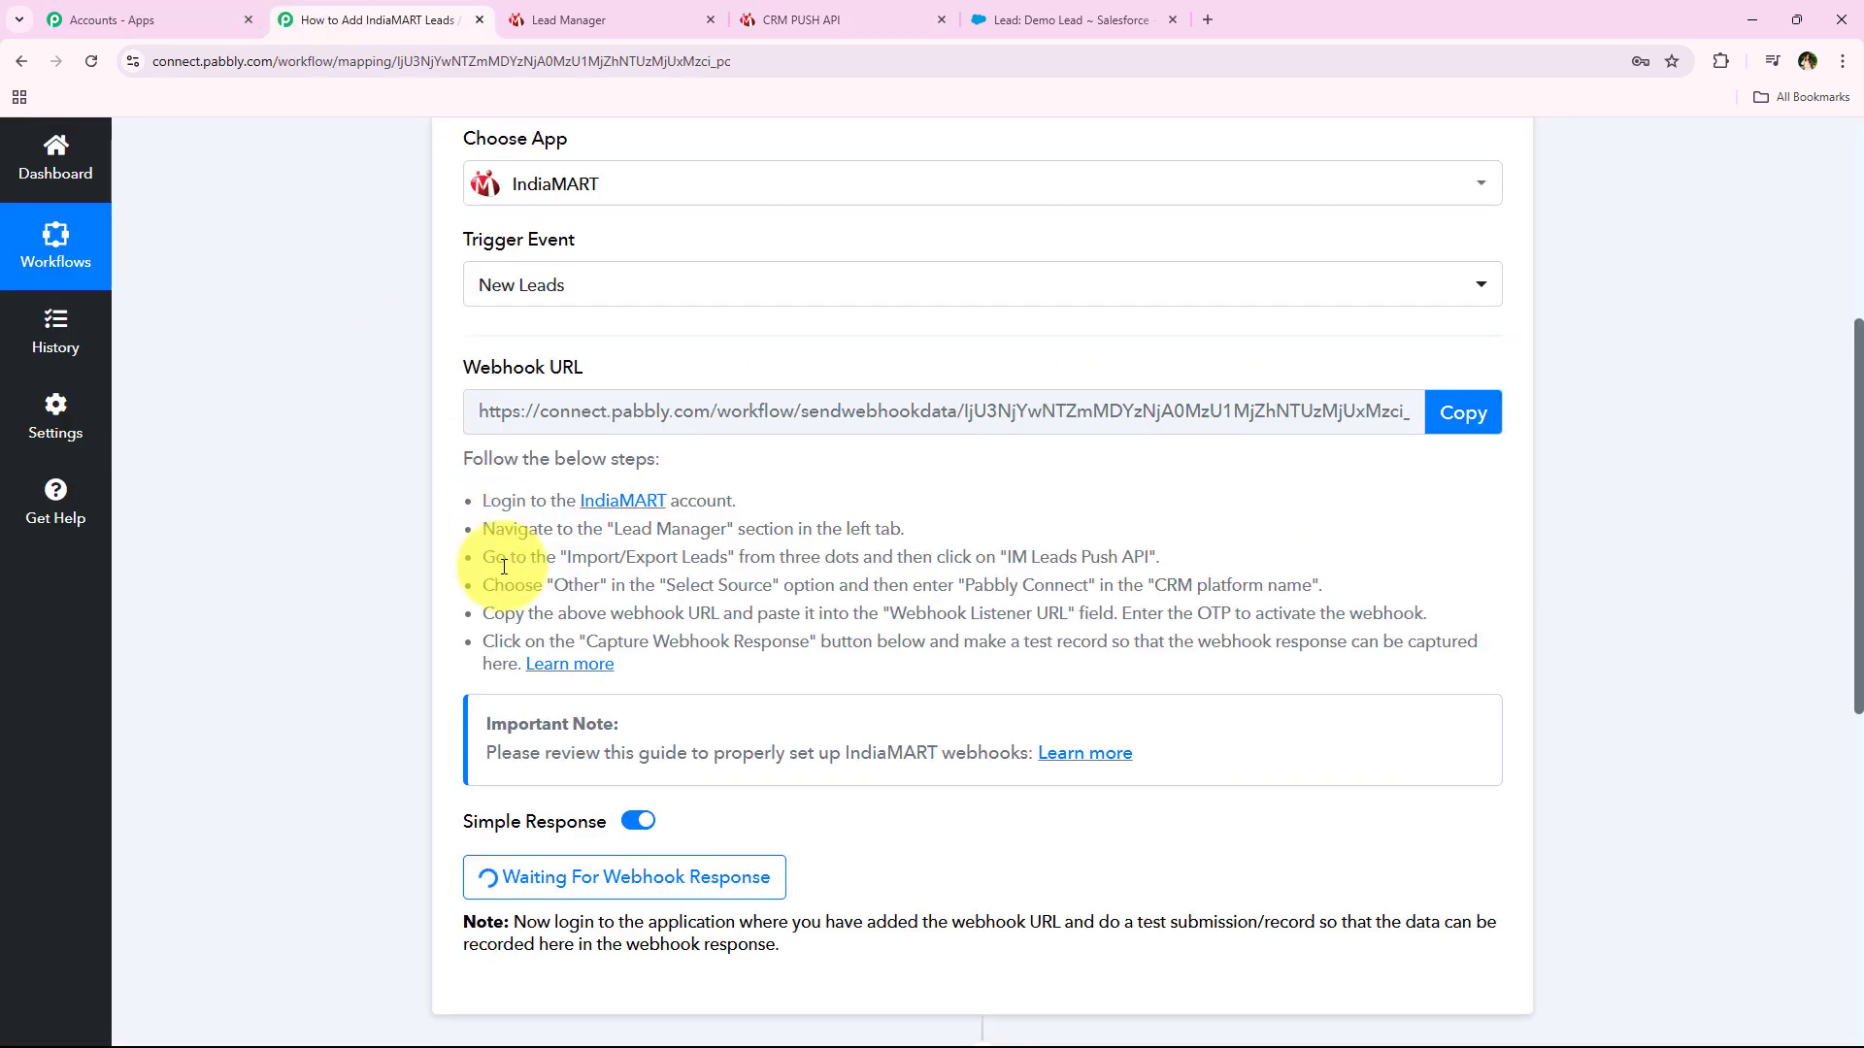
left_click_drag(482, 585, 836, 585)
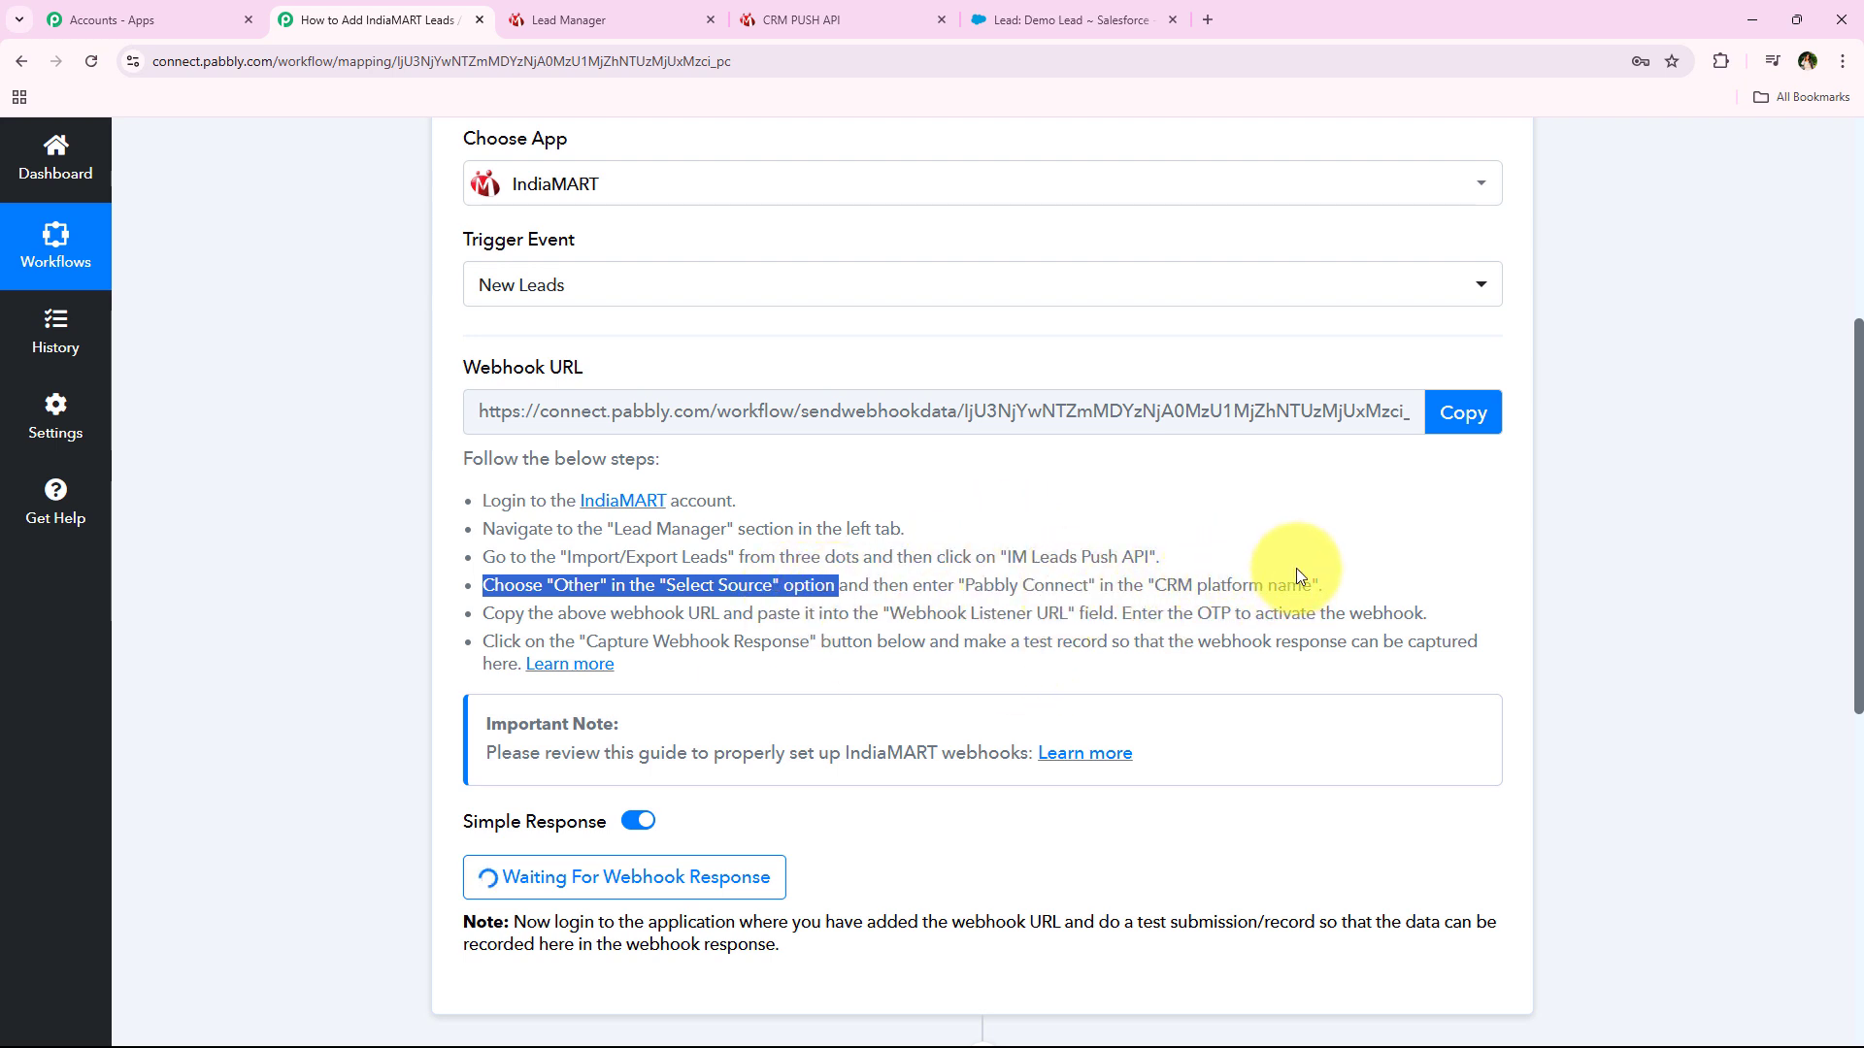
left_click(792, 19)
left_click(600, 474)
left_click(562, 649)
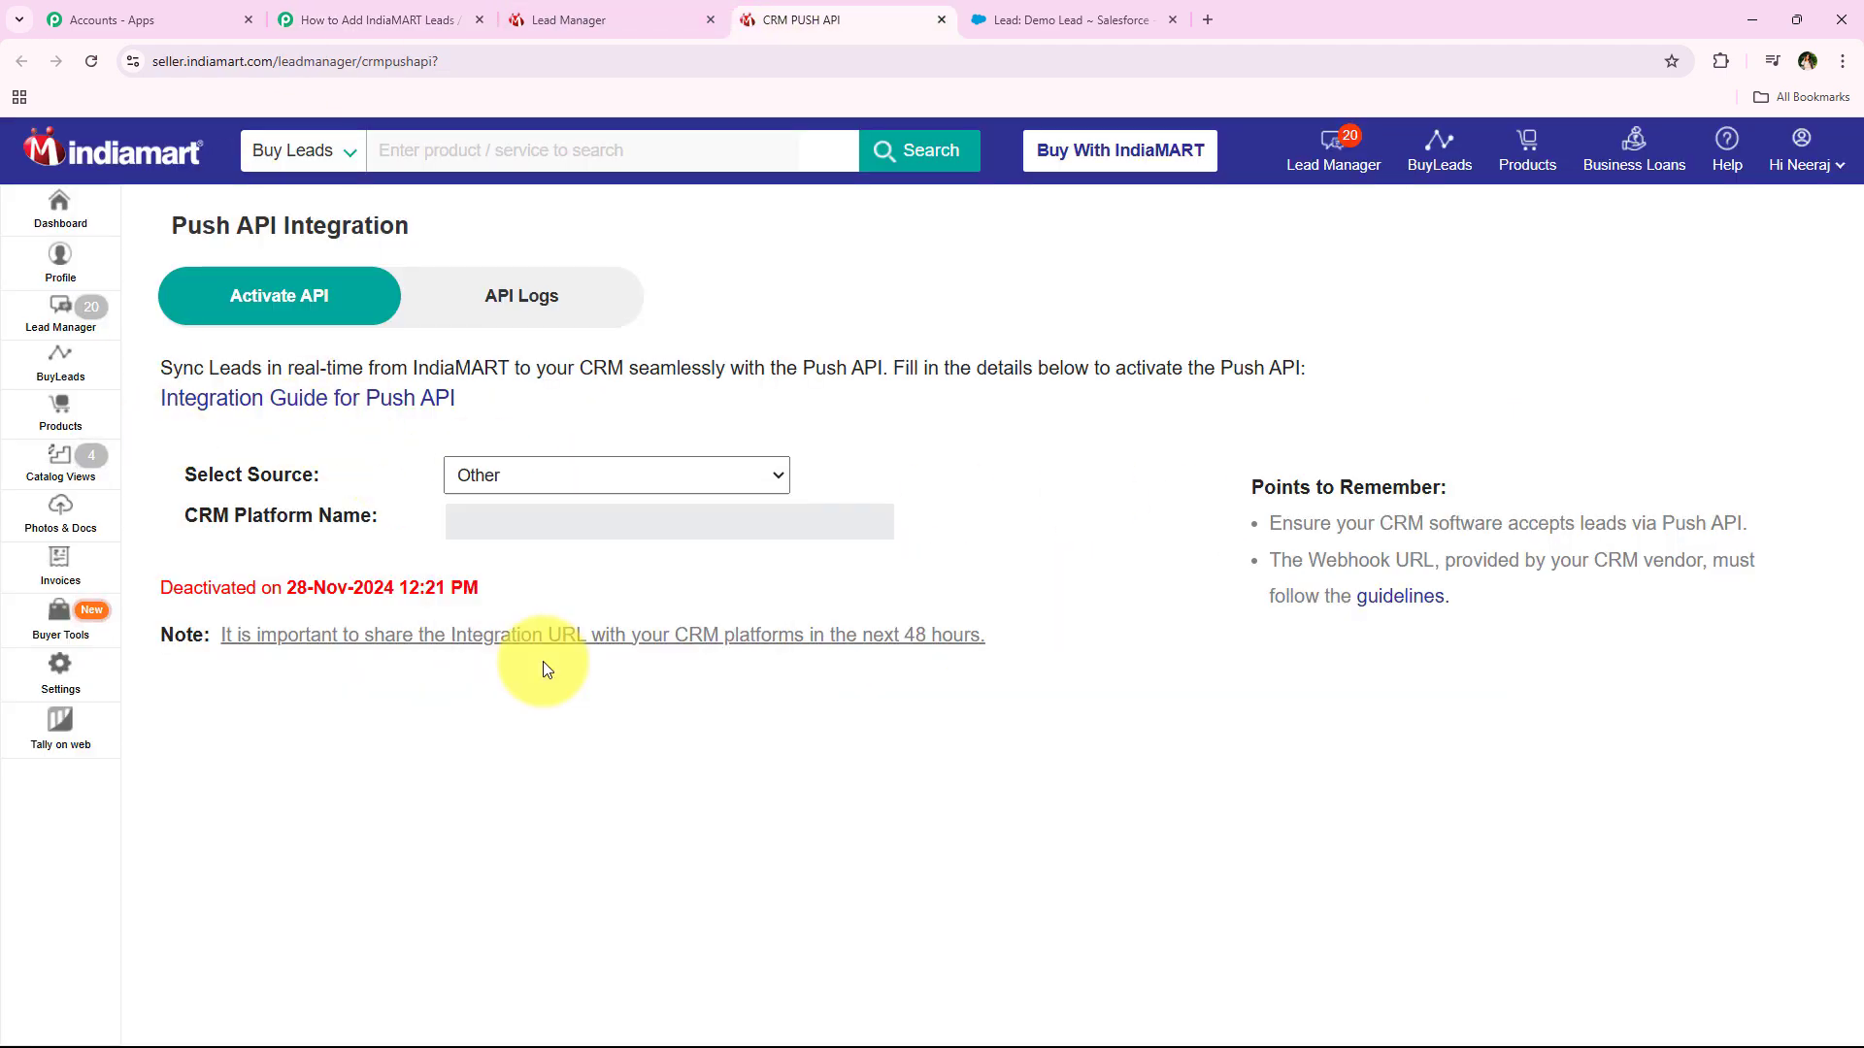
Step: Keep Other as the source and enter Pabbly Connect as the CRM Platform Name
left_click(582, 475)
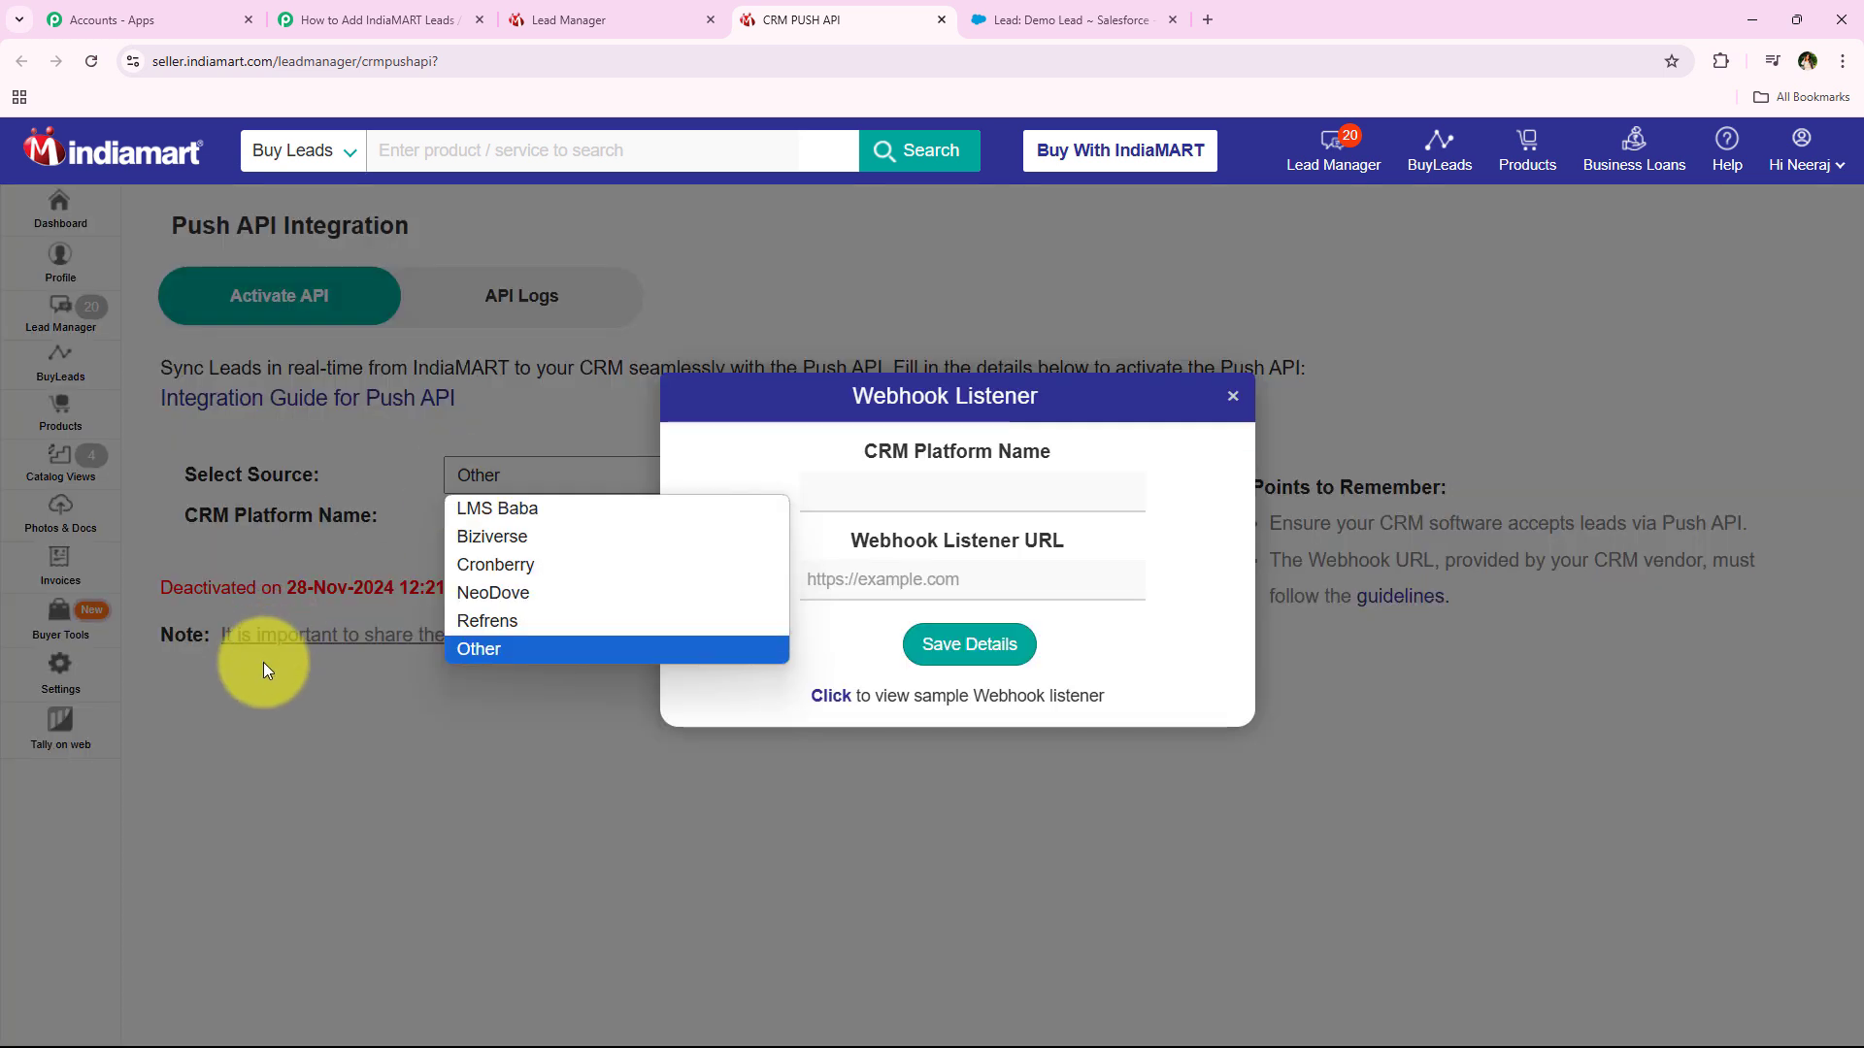
left_click(264, 662)
left_click_drag(806, 454, 1188, 436)
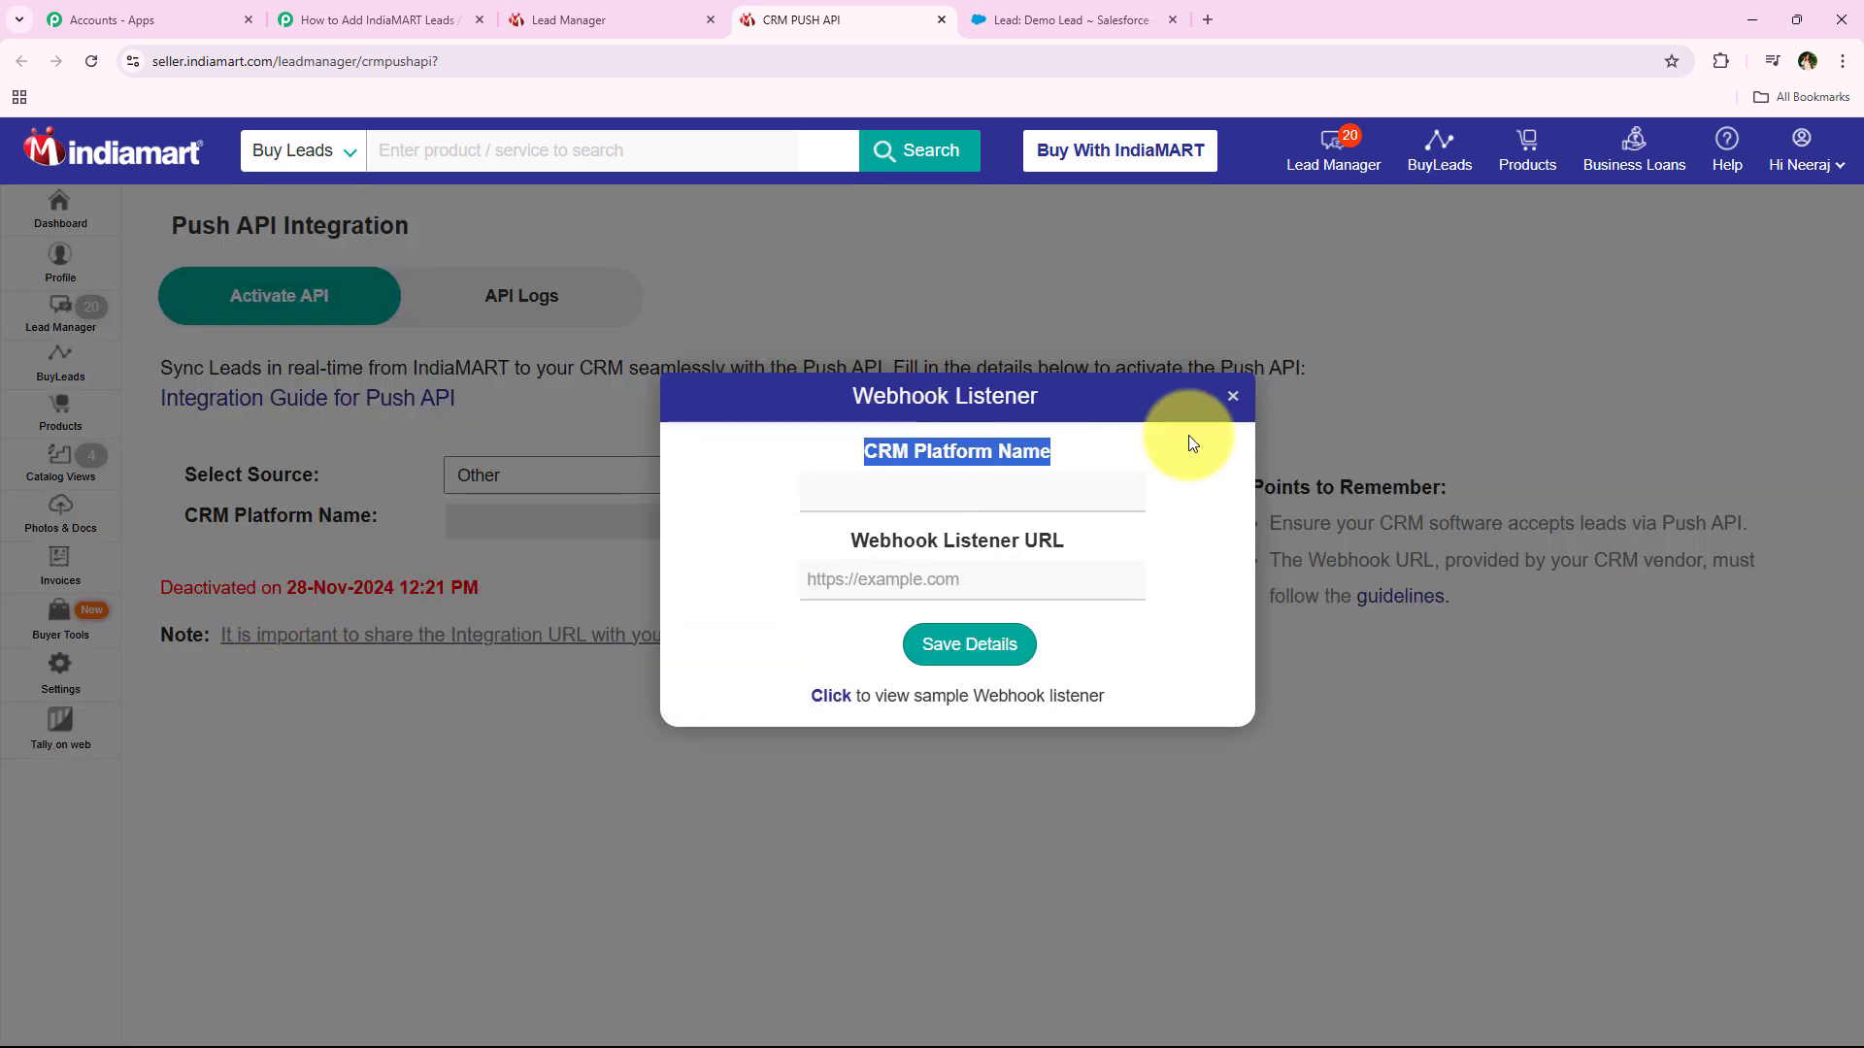
left_click(1176, 436)
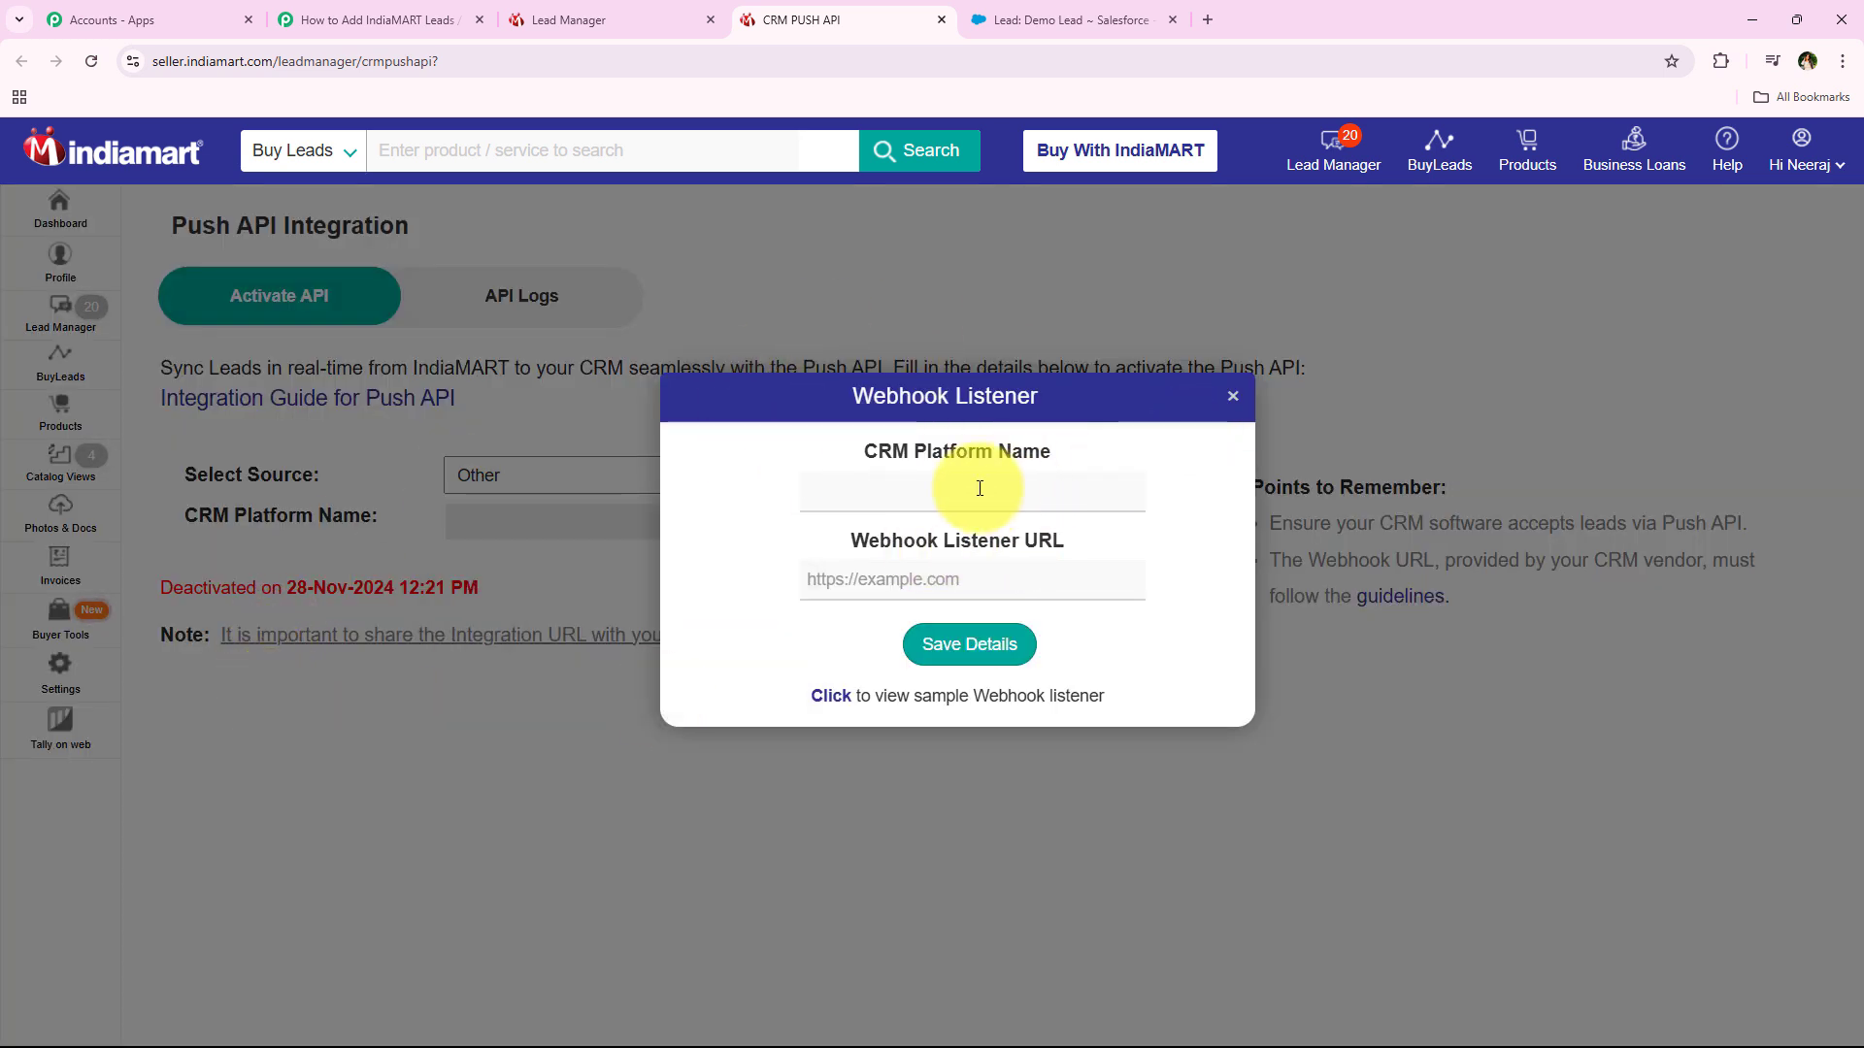
left_click(960, 532)
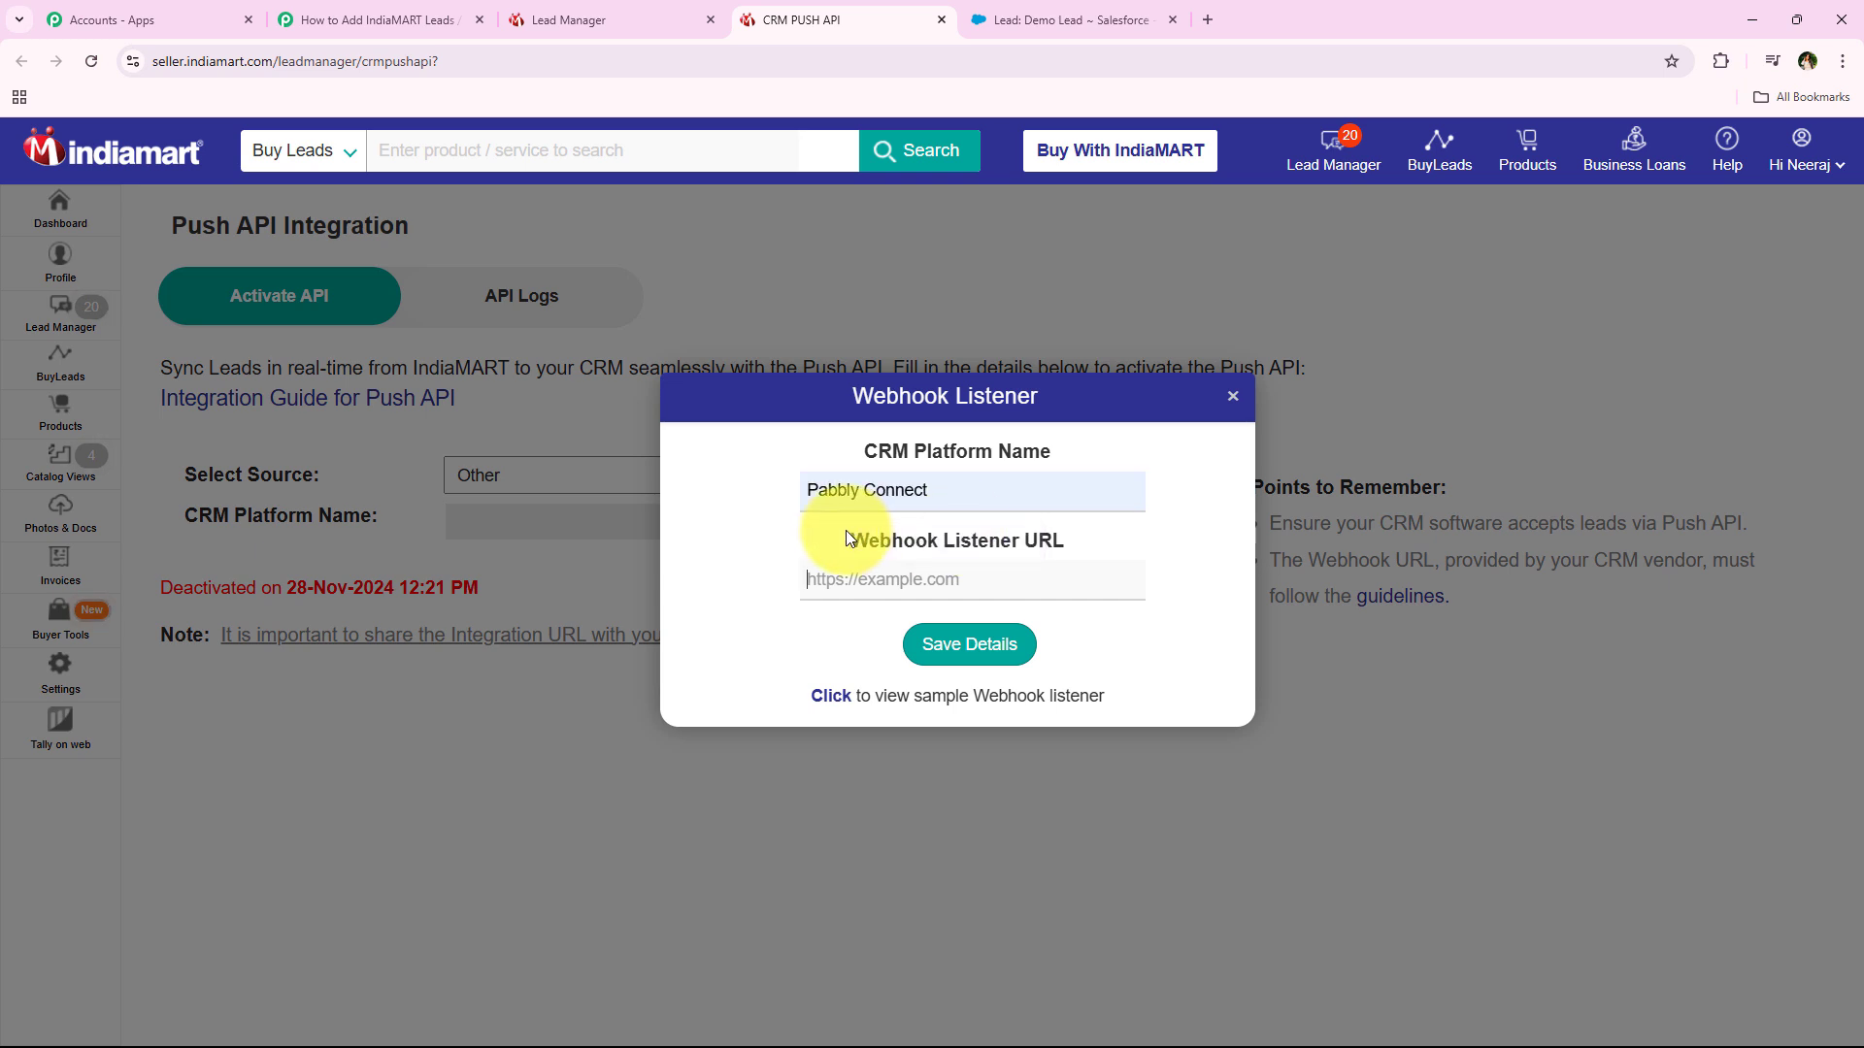
Step: Paste the copied Pabbly webhook URL into the Webhook Listener URL field
left_click_drag(846, 536, 1088, 548)
left_click(1089, 545)
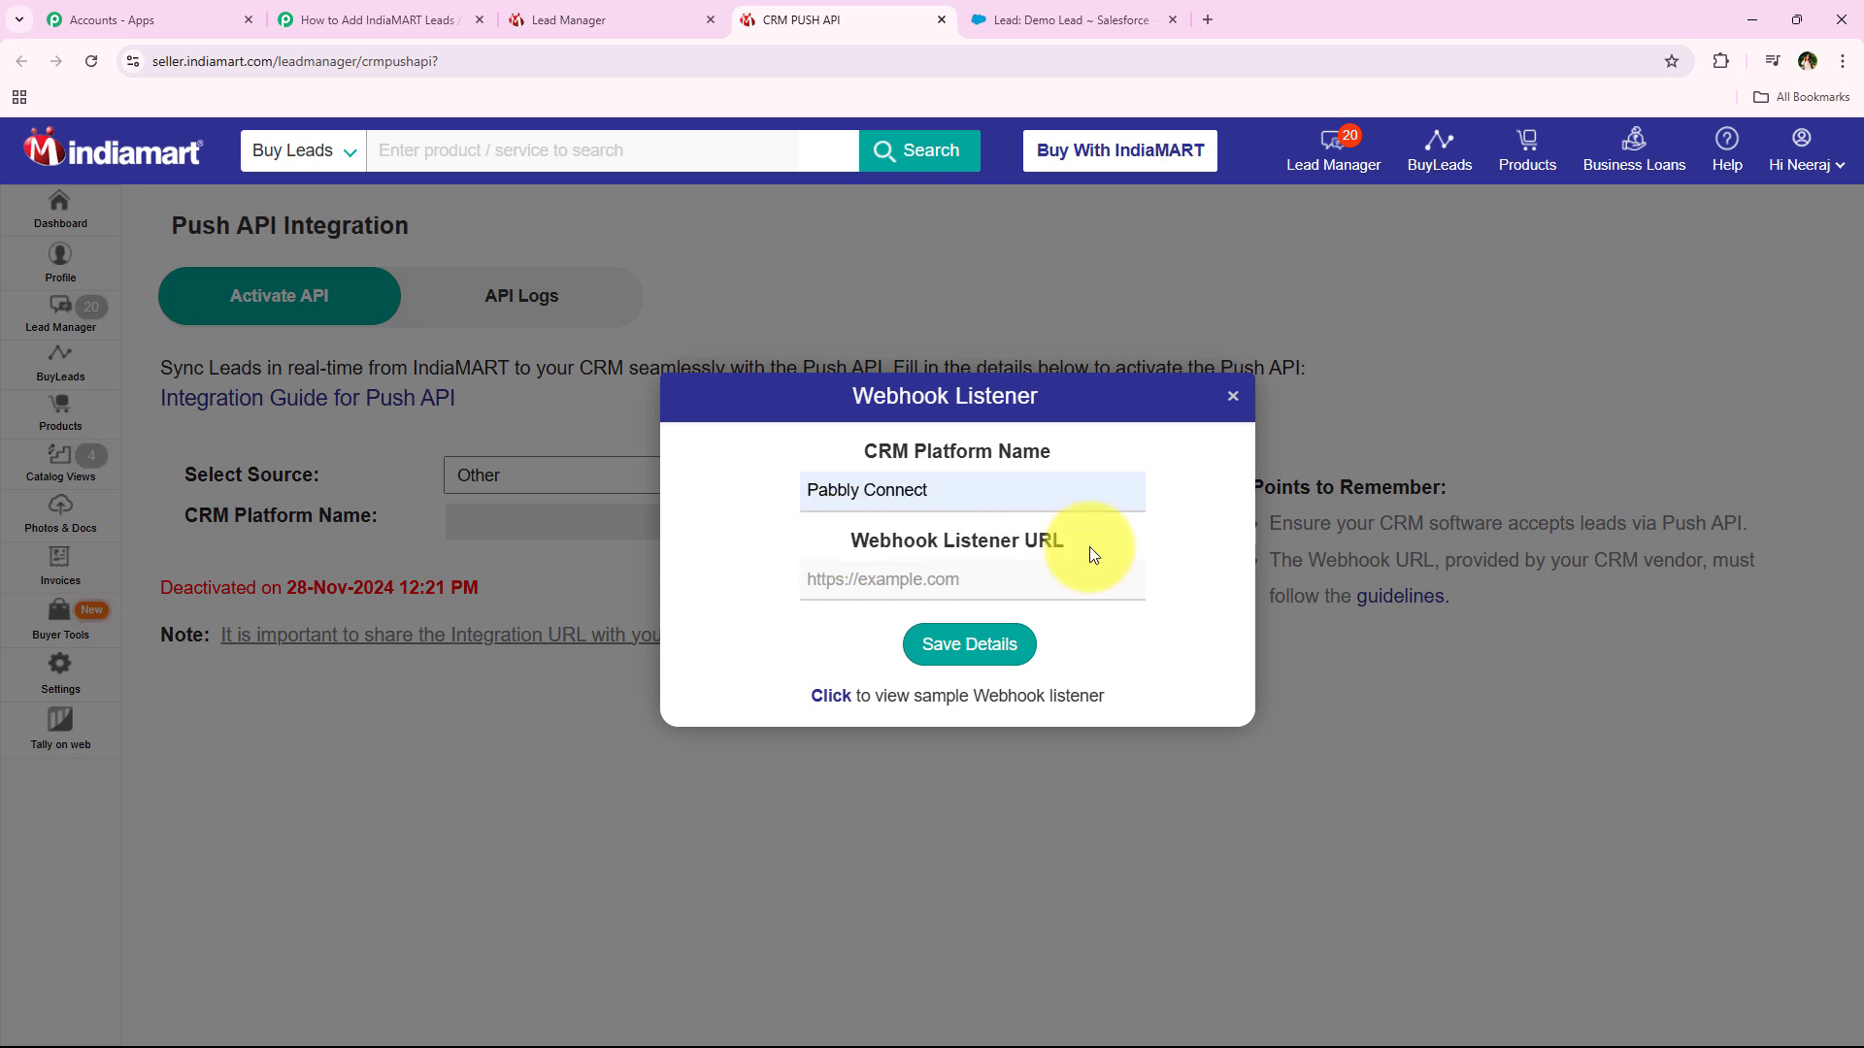
left_click(854, 592)
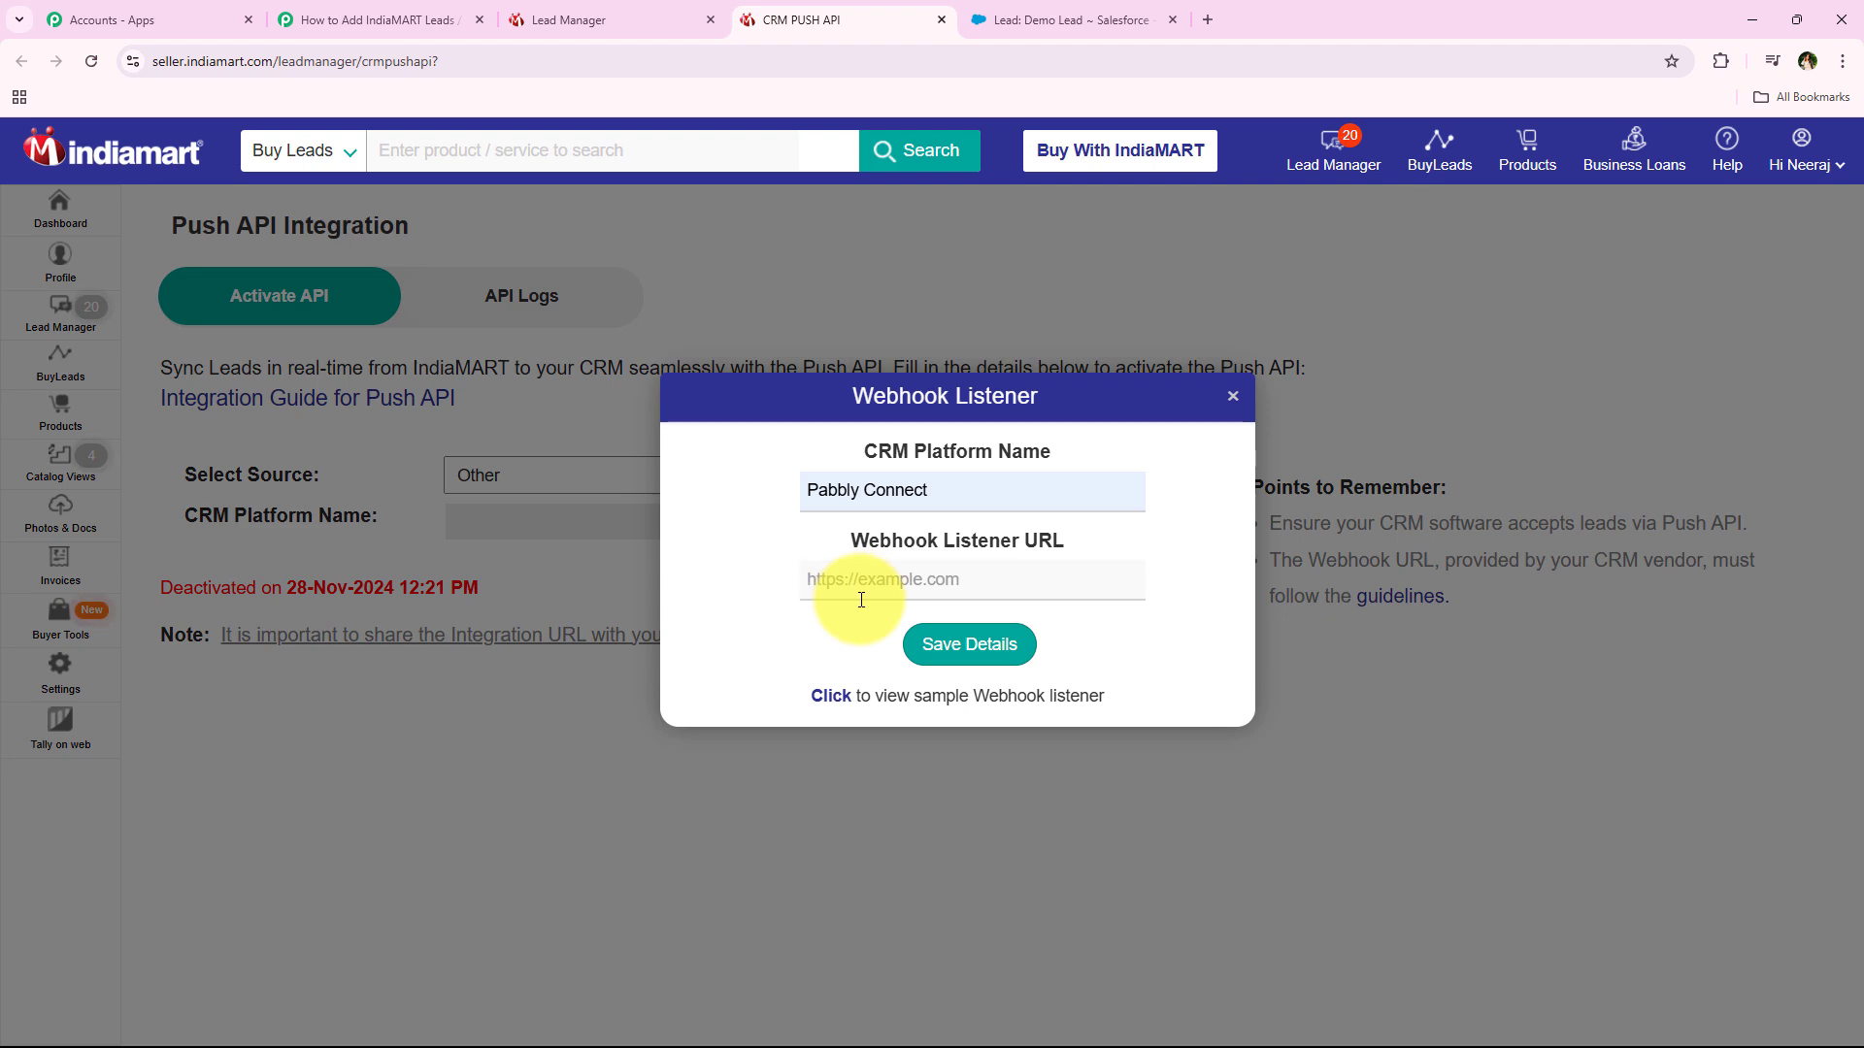
right_click(861, 599)
left_click(931, 791)
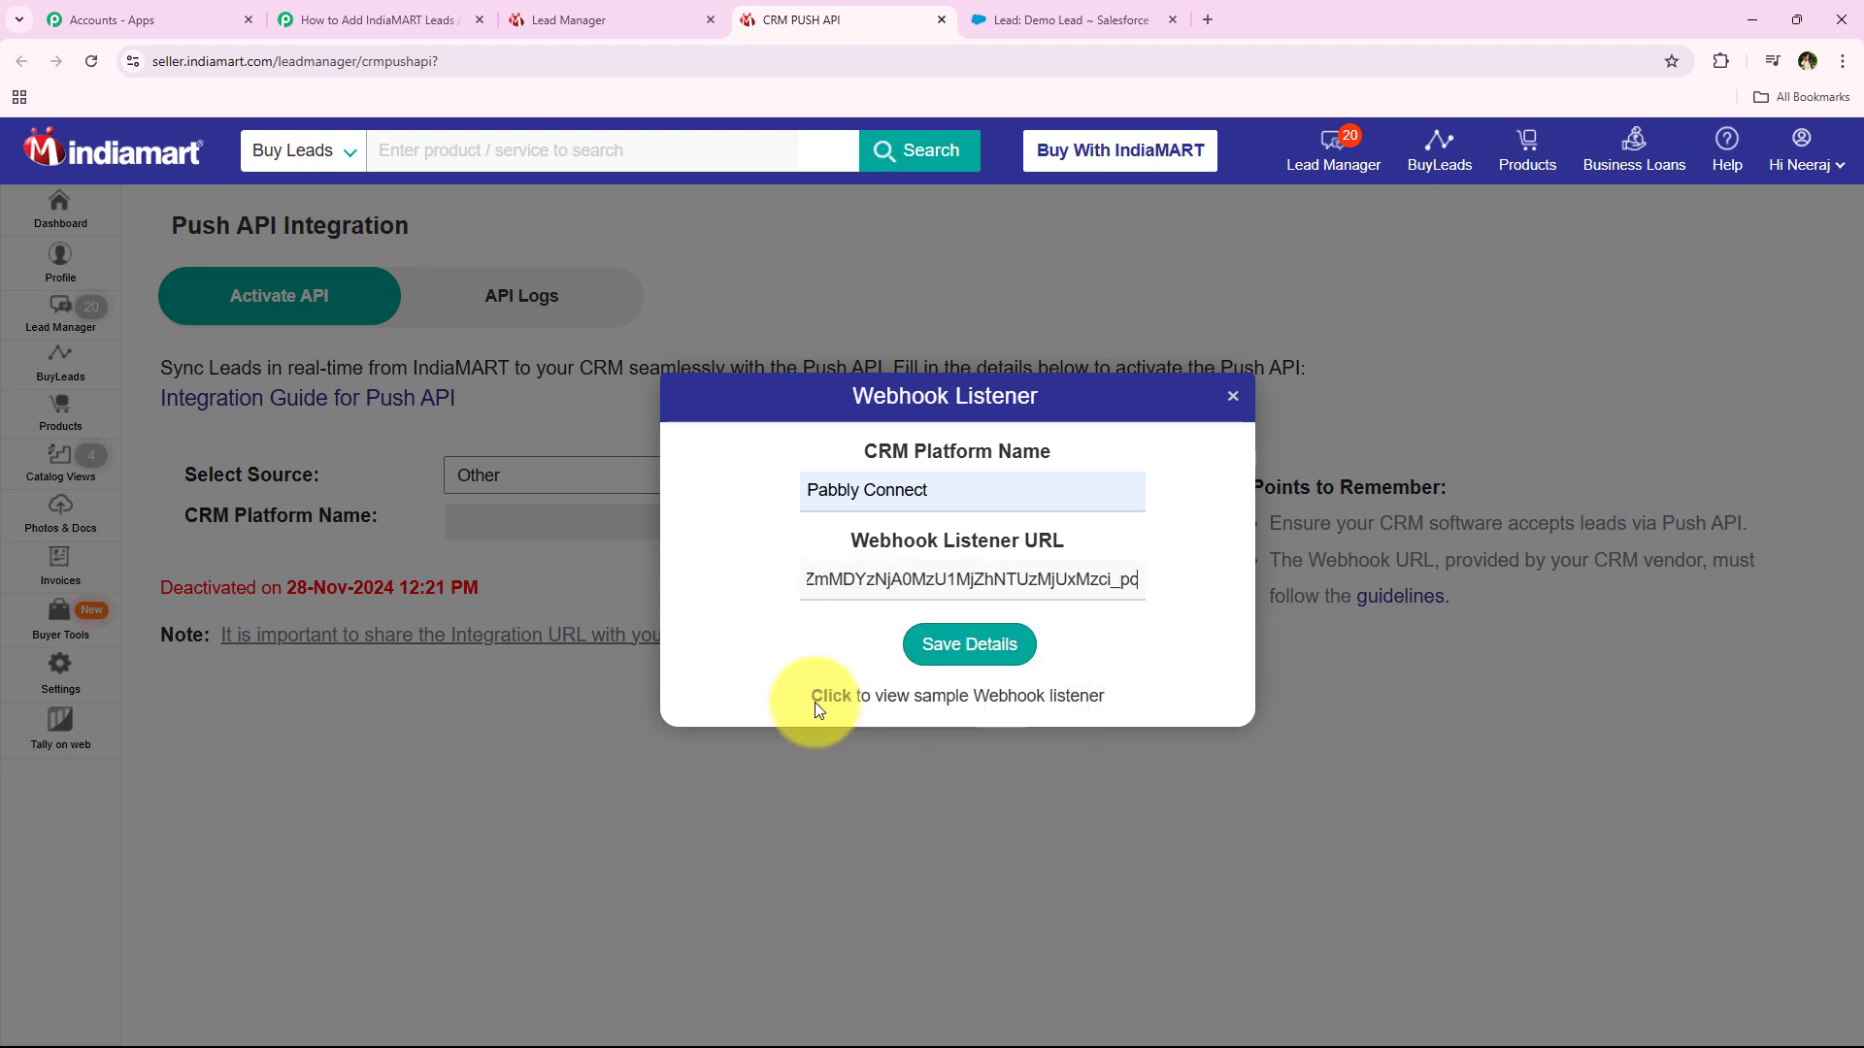
left_click(703, 640)
Step: Verify the webhook URL against the Pabbly workflow, then save the listener details
left_click(374, 19)
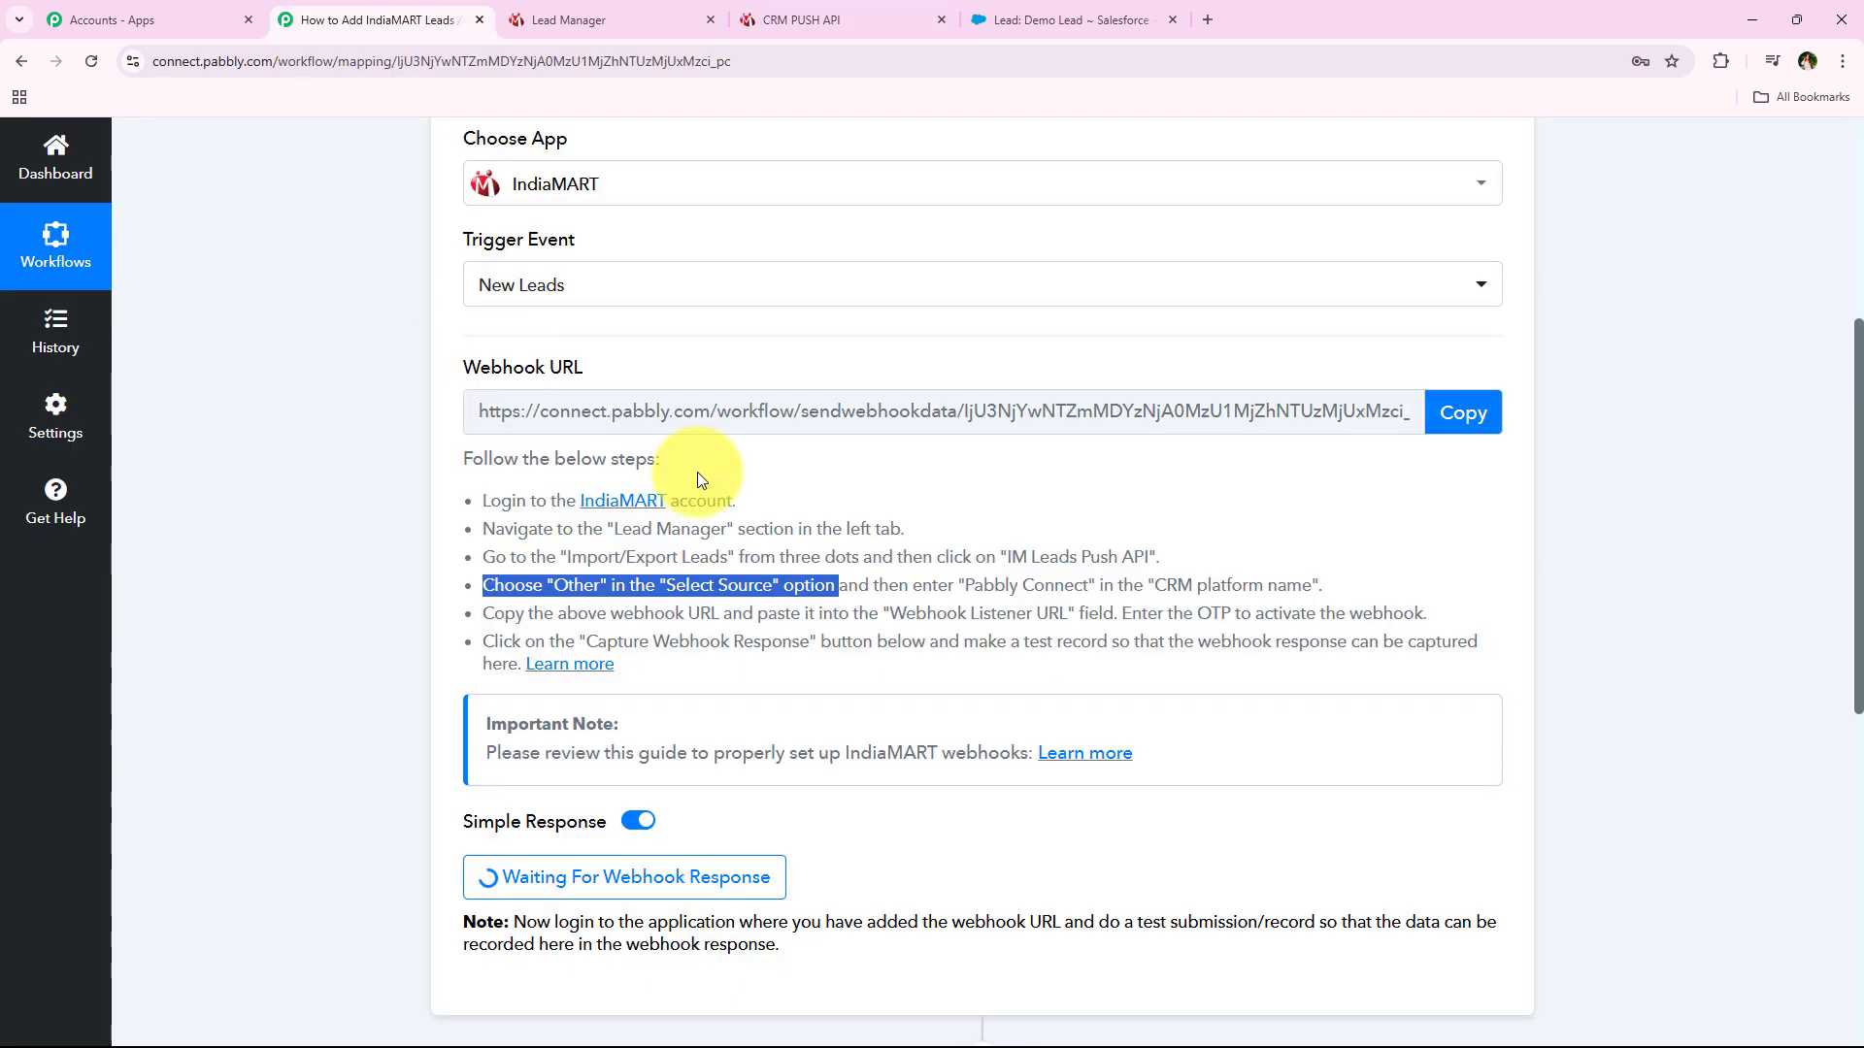
left_click(1040, 14)
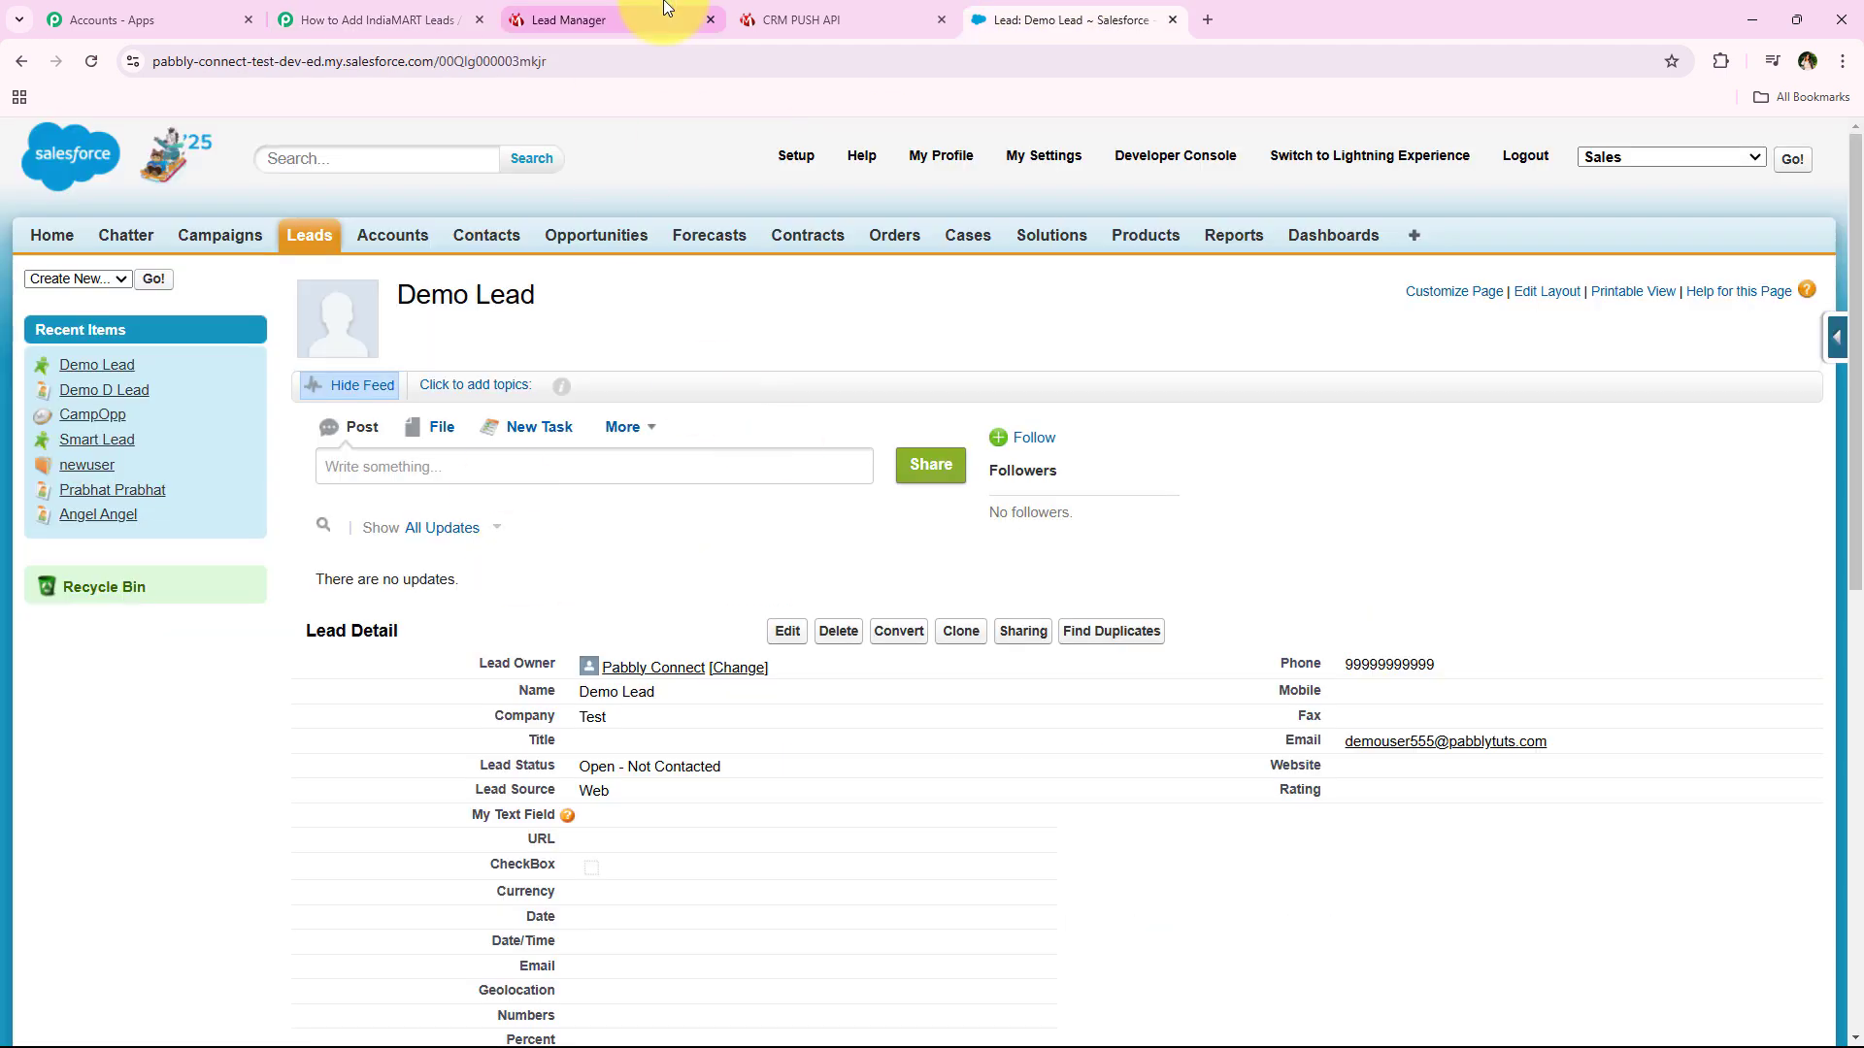
left_click(774, 18)
left_click_drag(840, 535, 1064, 539)
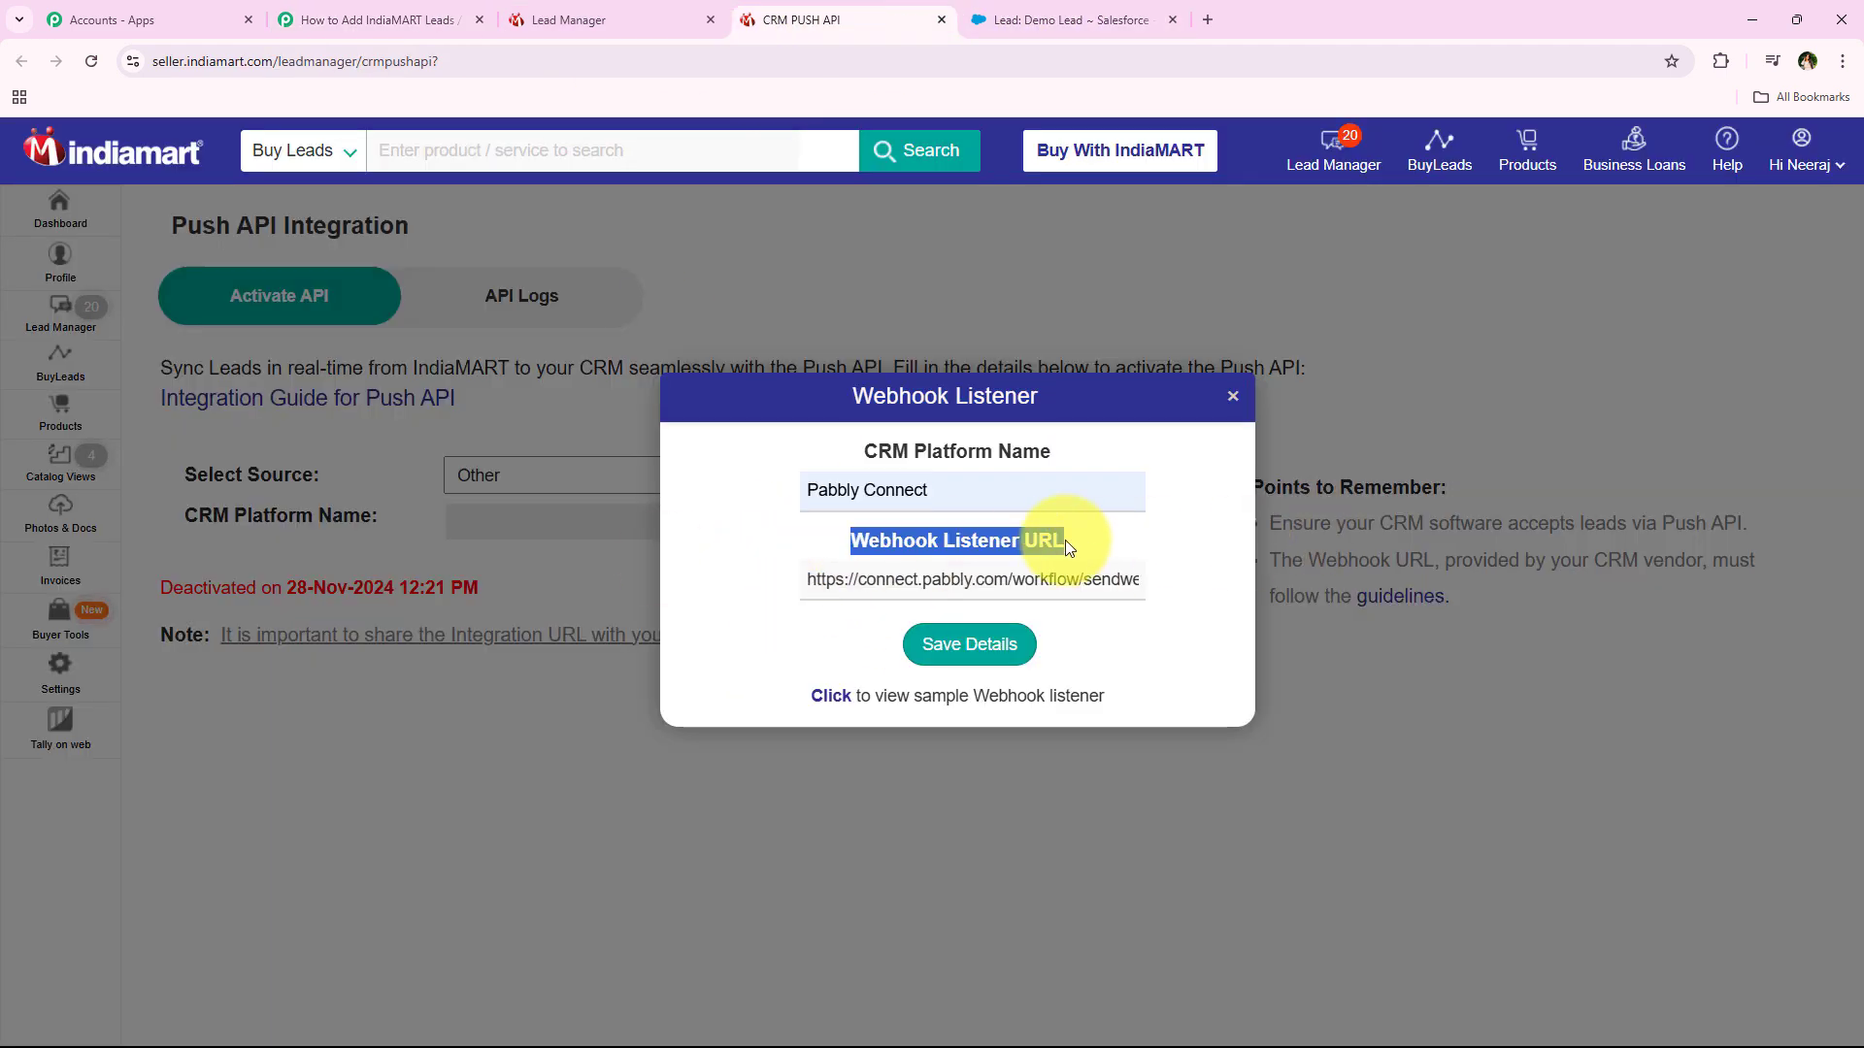
left_click(1074, 546)
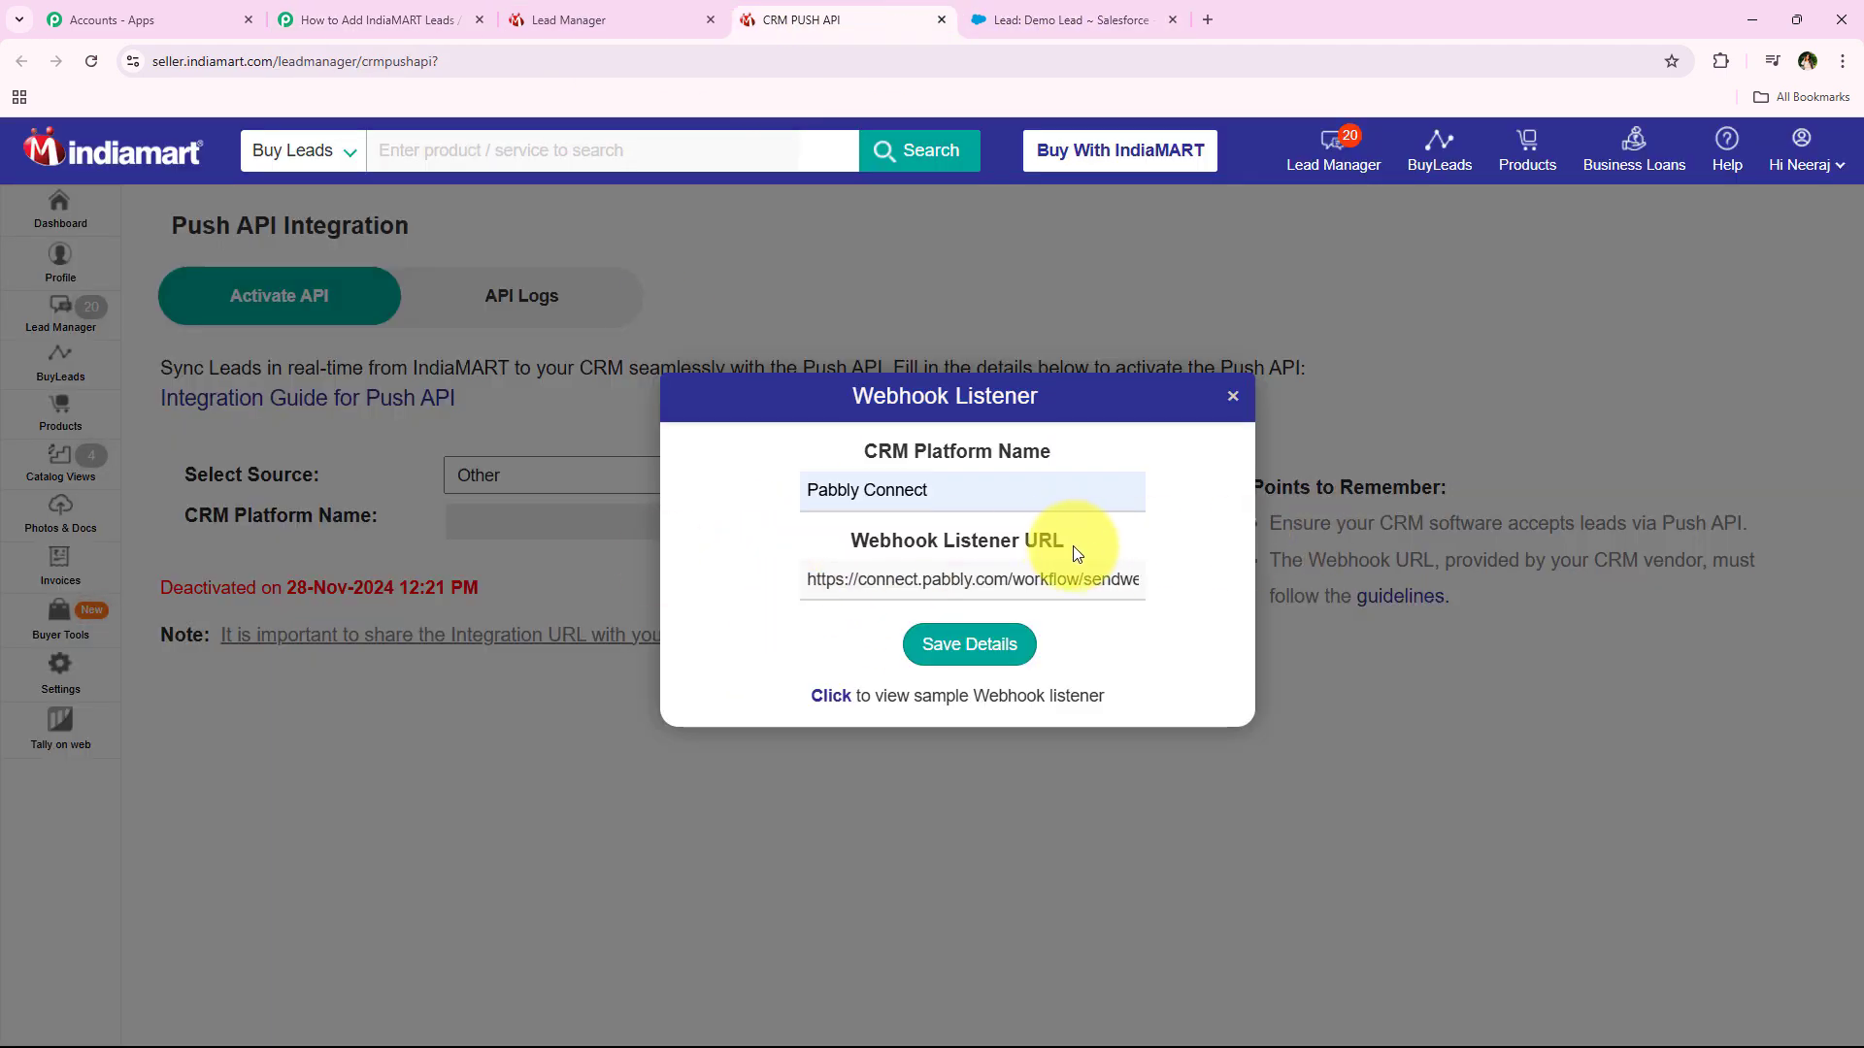
left_click(1023, 666)
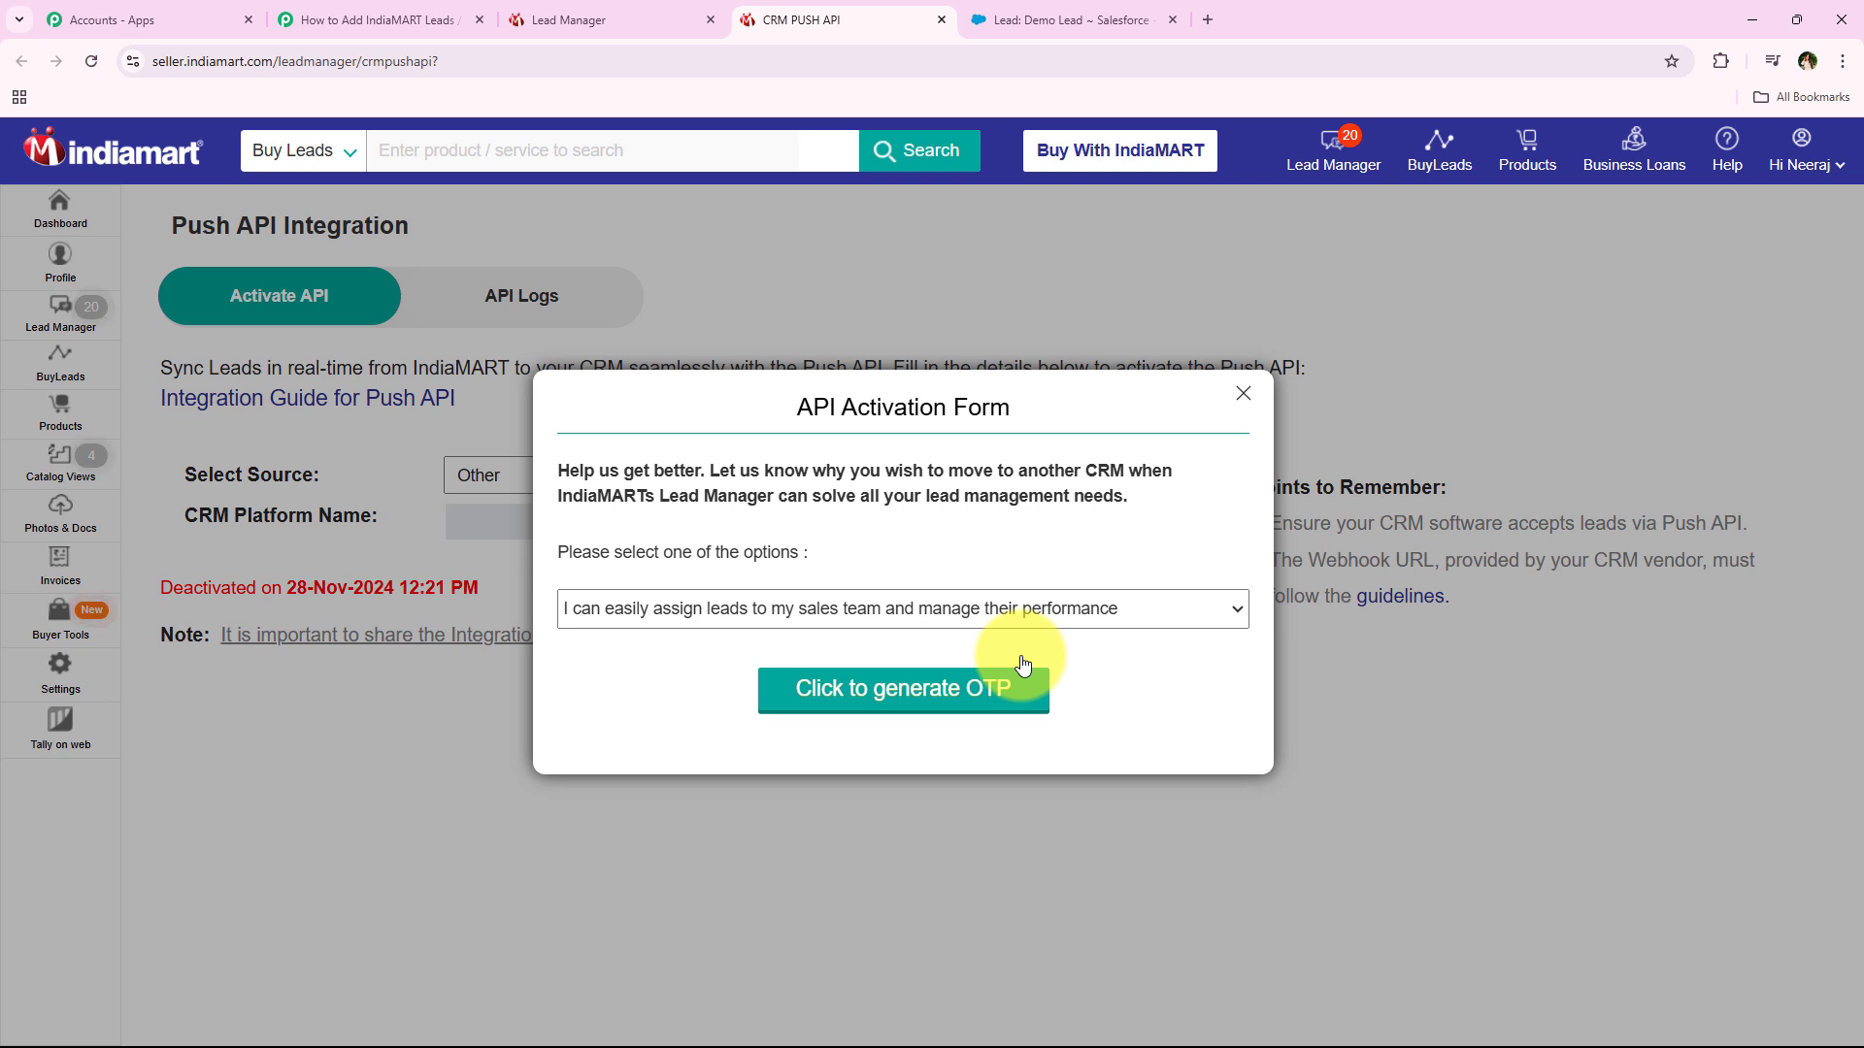
Step: Keep the lead-assignment reason on the API Activation Form and request an OTP
left_click(1027, 606)
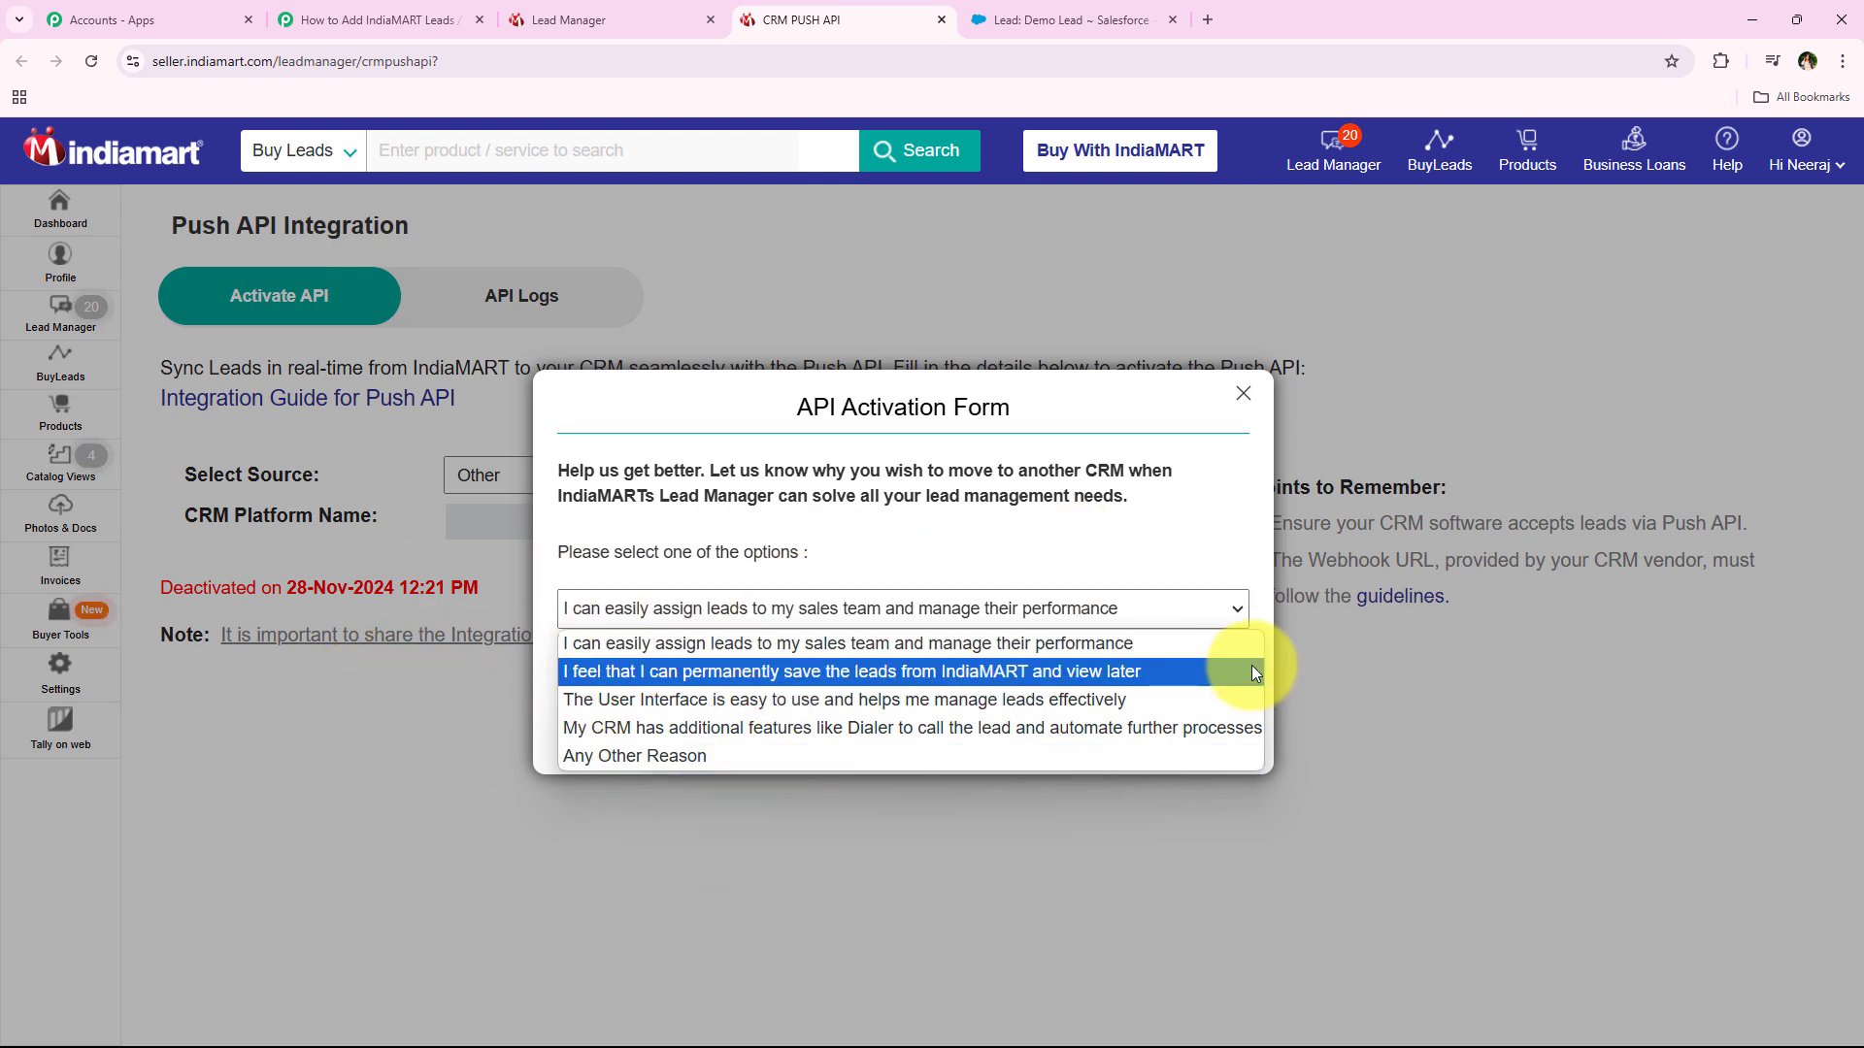
left_click(1223, 644)
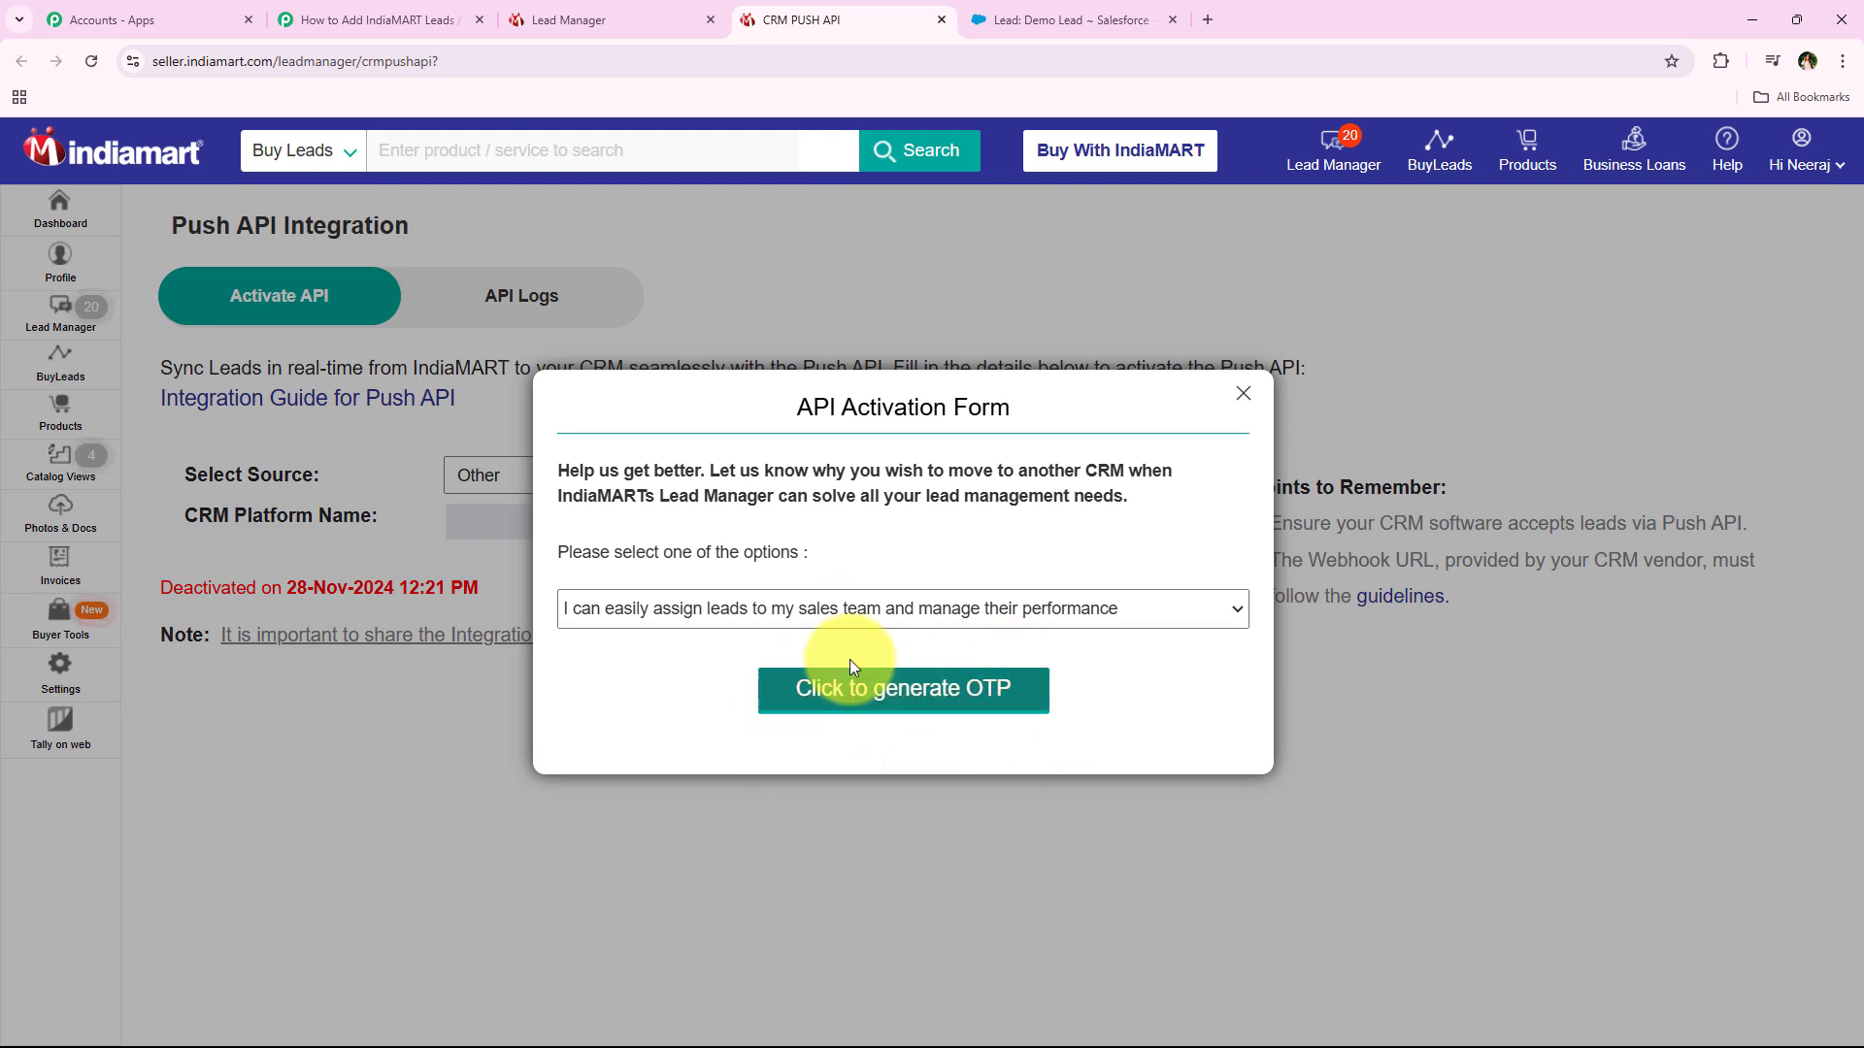
left_click(909, 710)
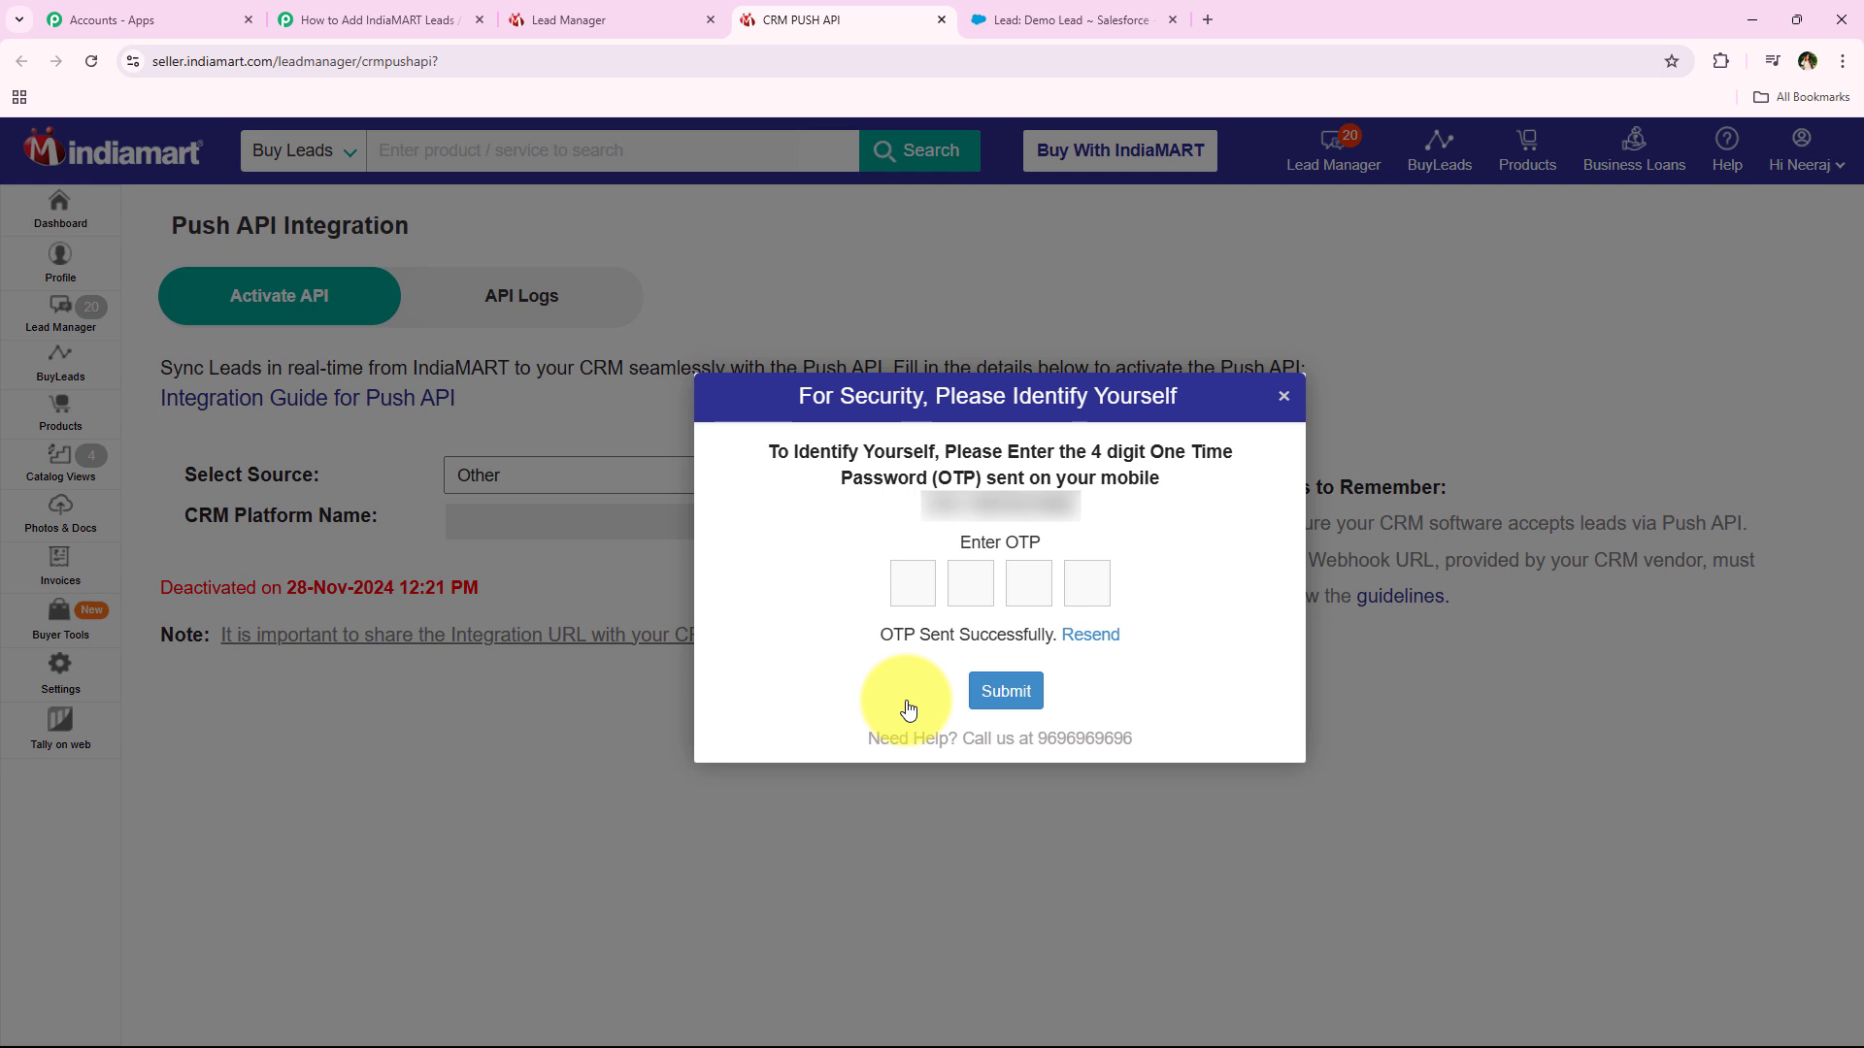
Step: Enter and submit the OTP, confirm the integration is live, then return to Pabbly
left_click(912, 577)
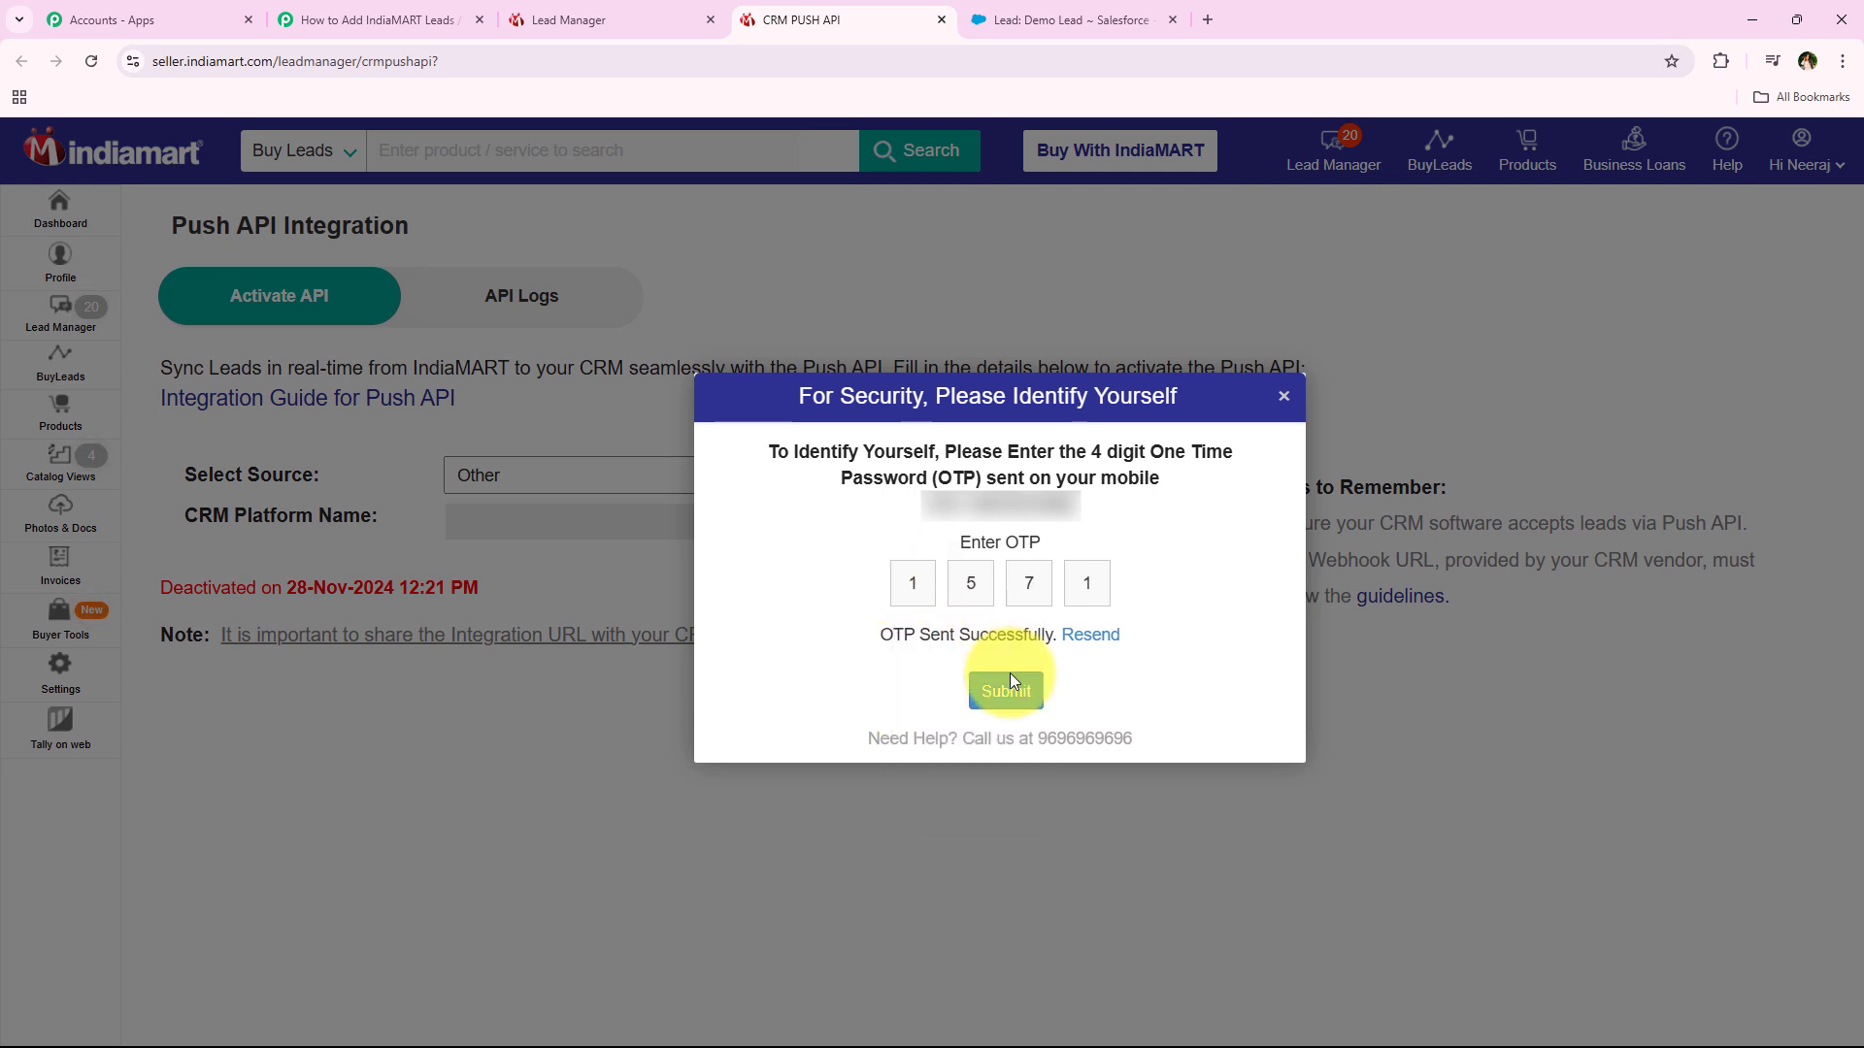
left_click(1031, 711)
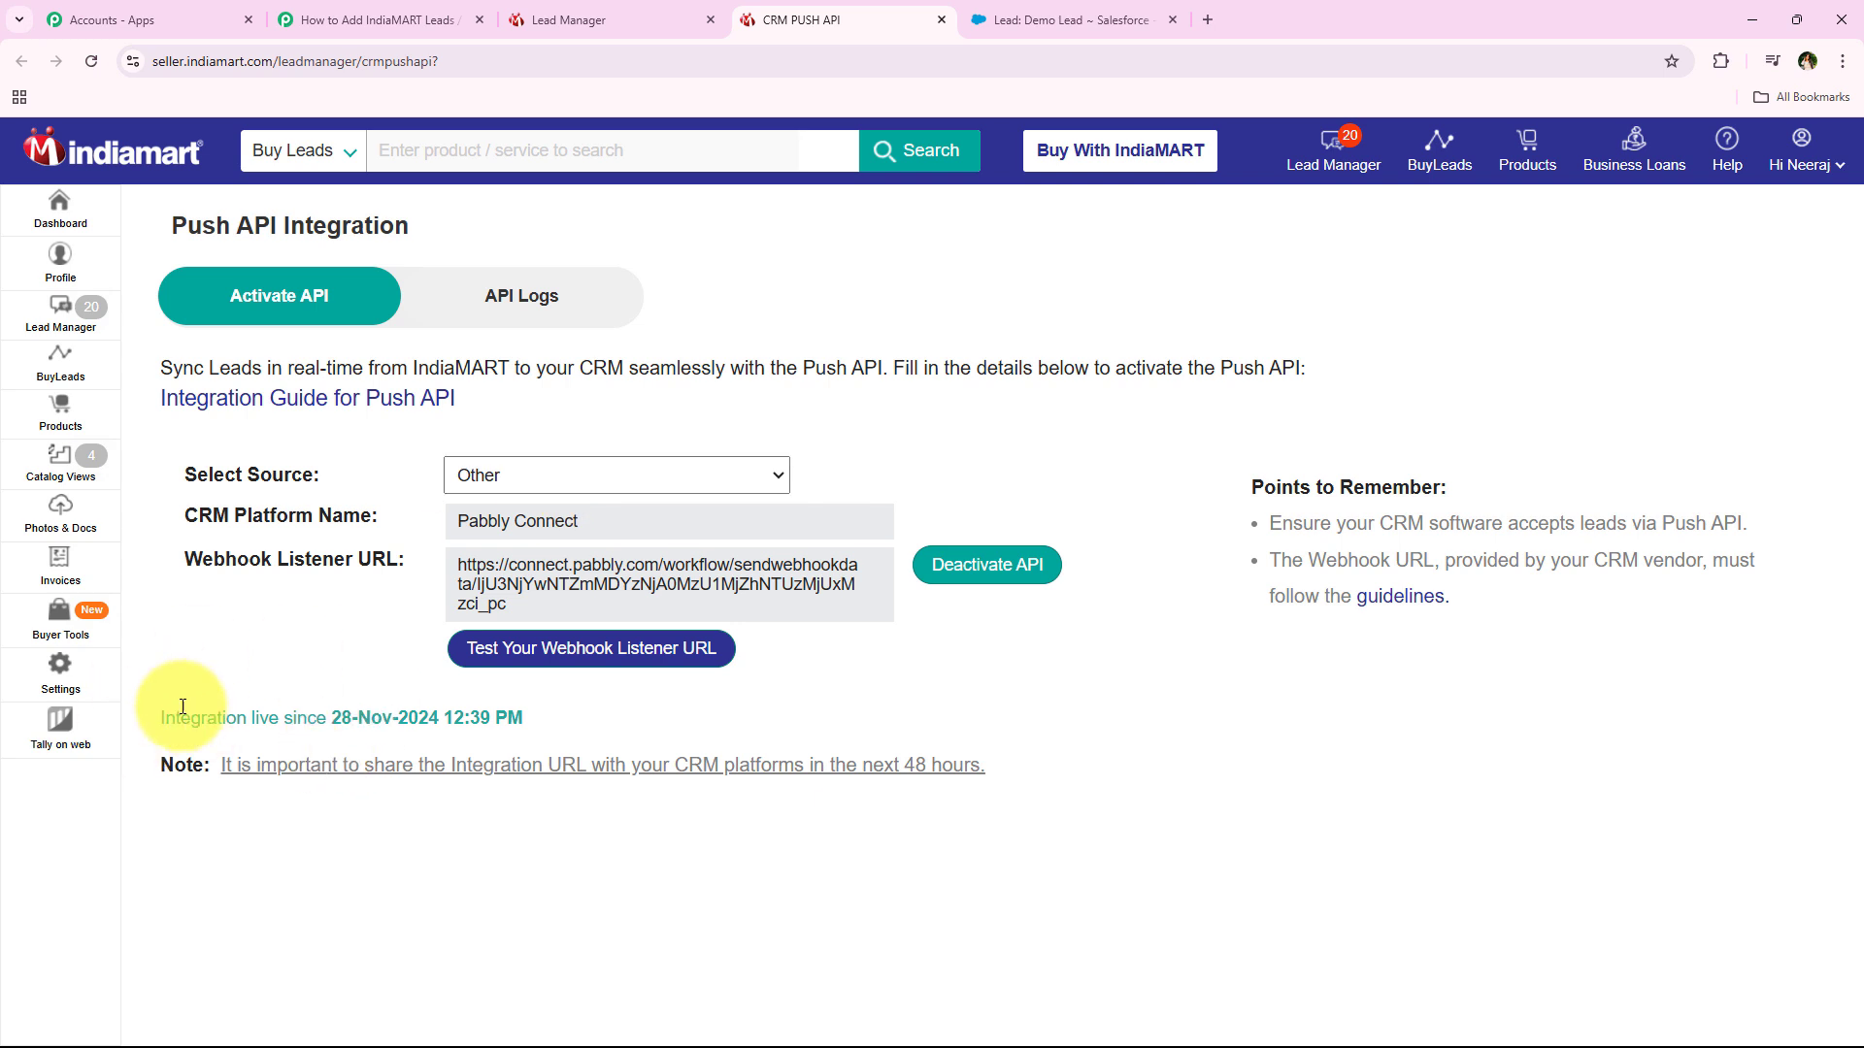
left_click_drag(161, 718, 278, 718)
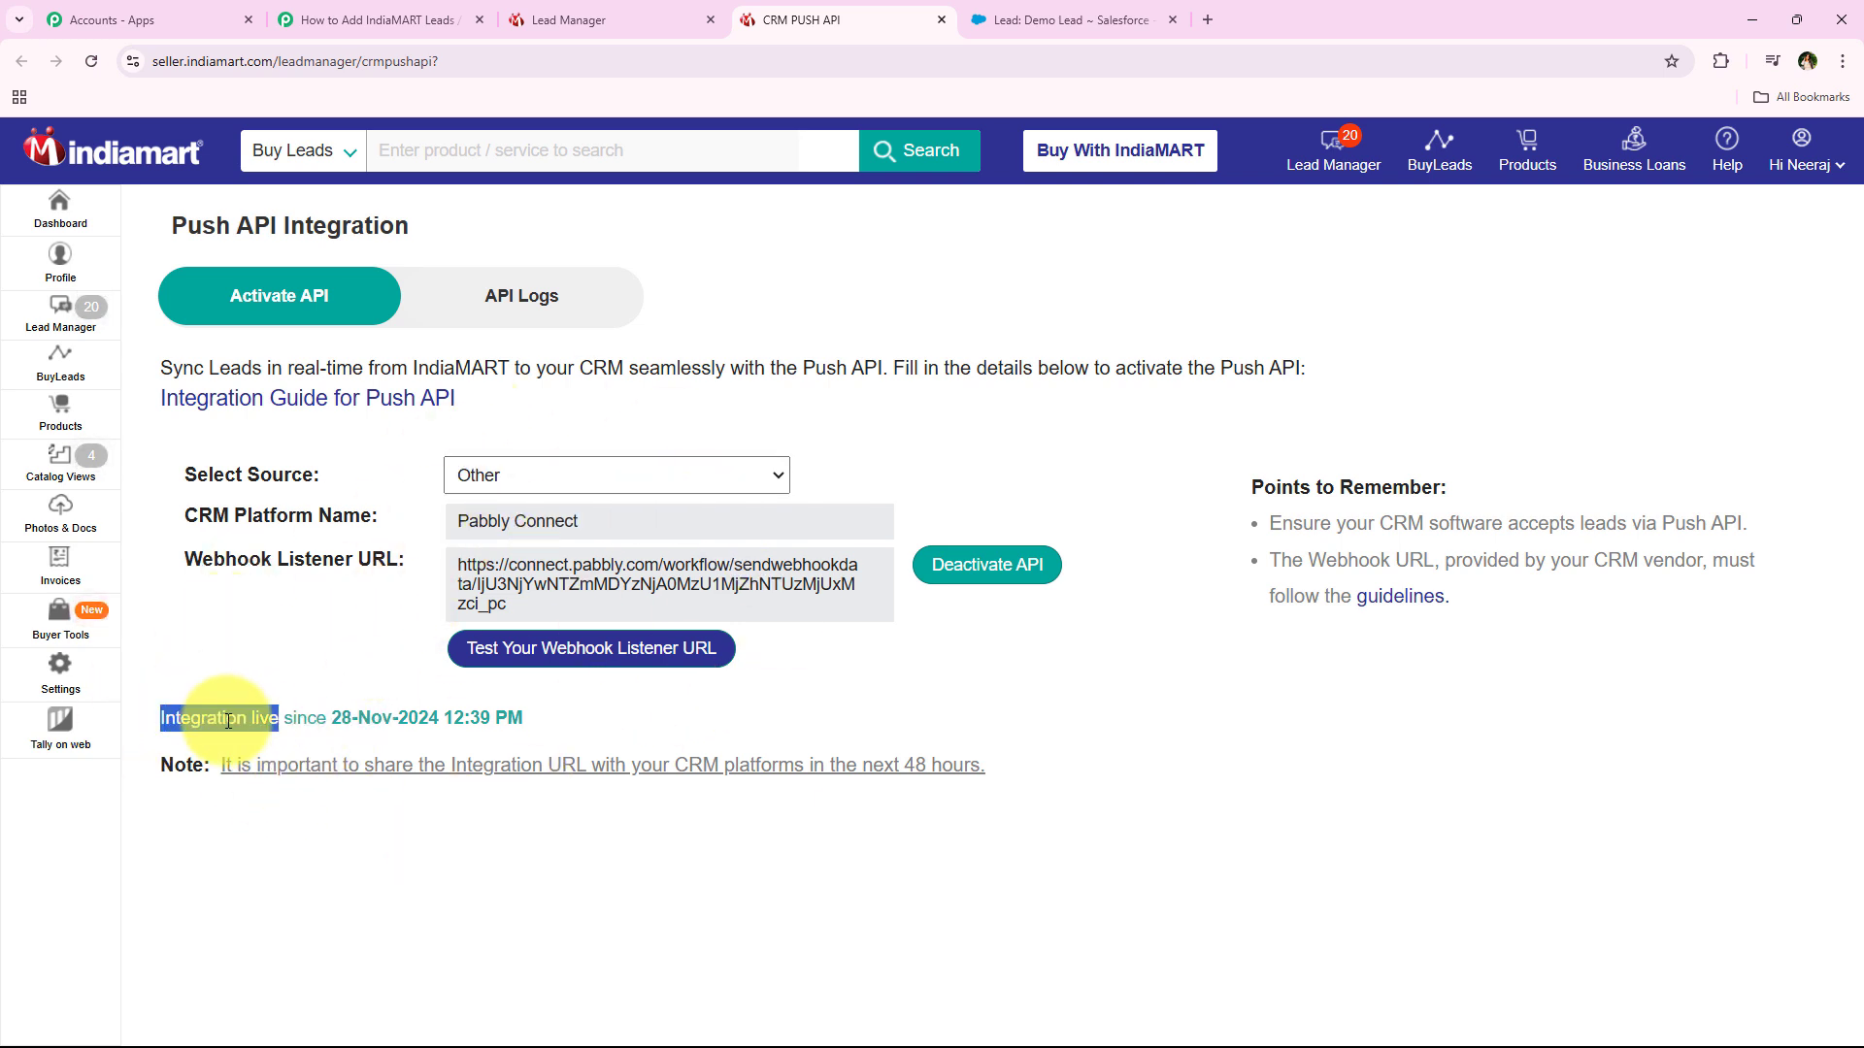
left_click(378, 19)
Step: Read the Waiting For Webhook Response note about sending a test submission, then return to IndiaMART
scroll(324, 421, "up", 2)
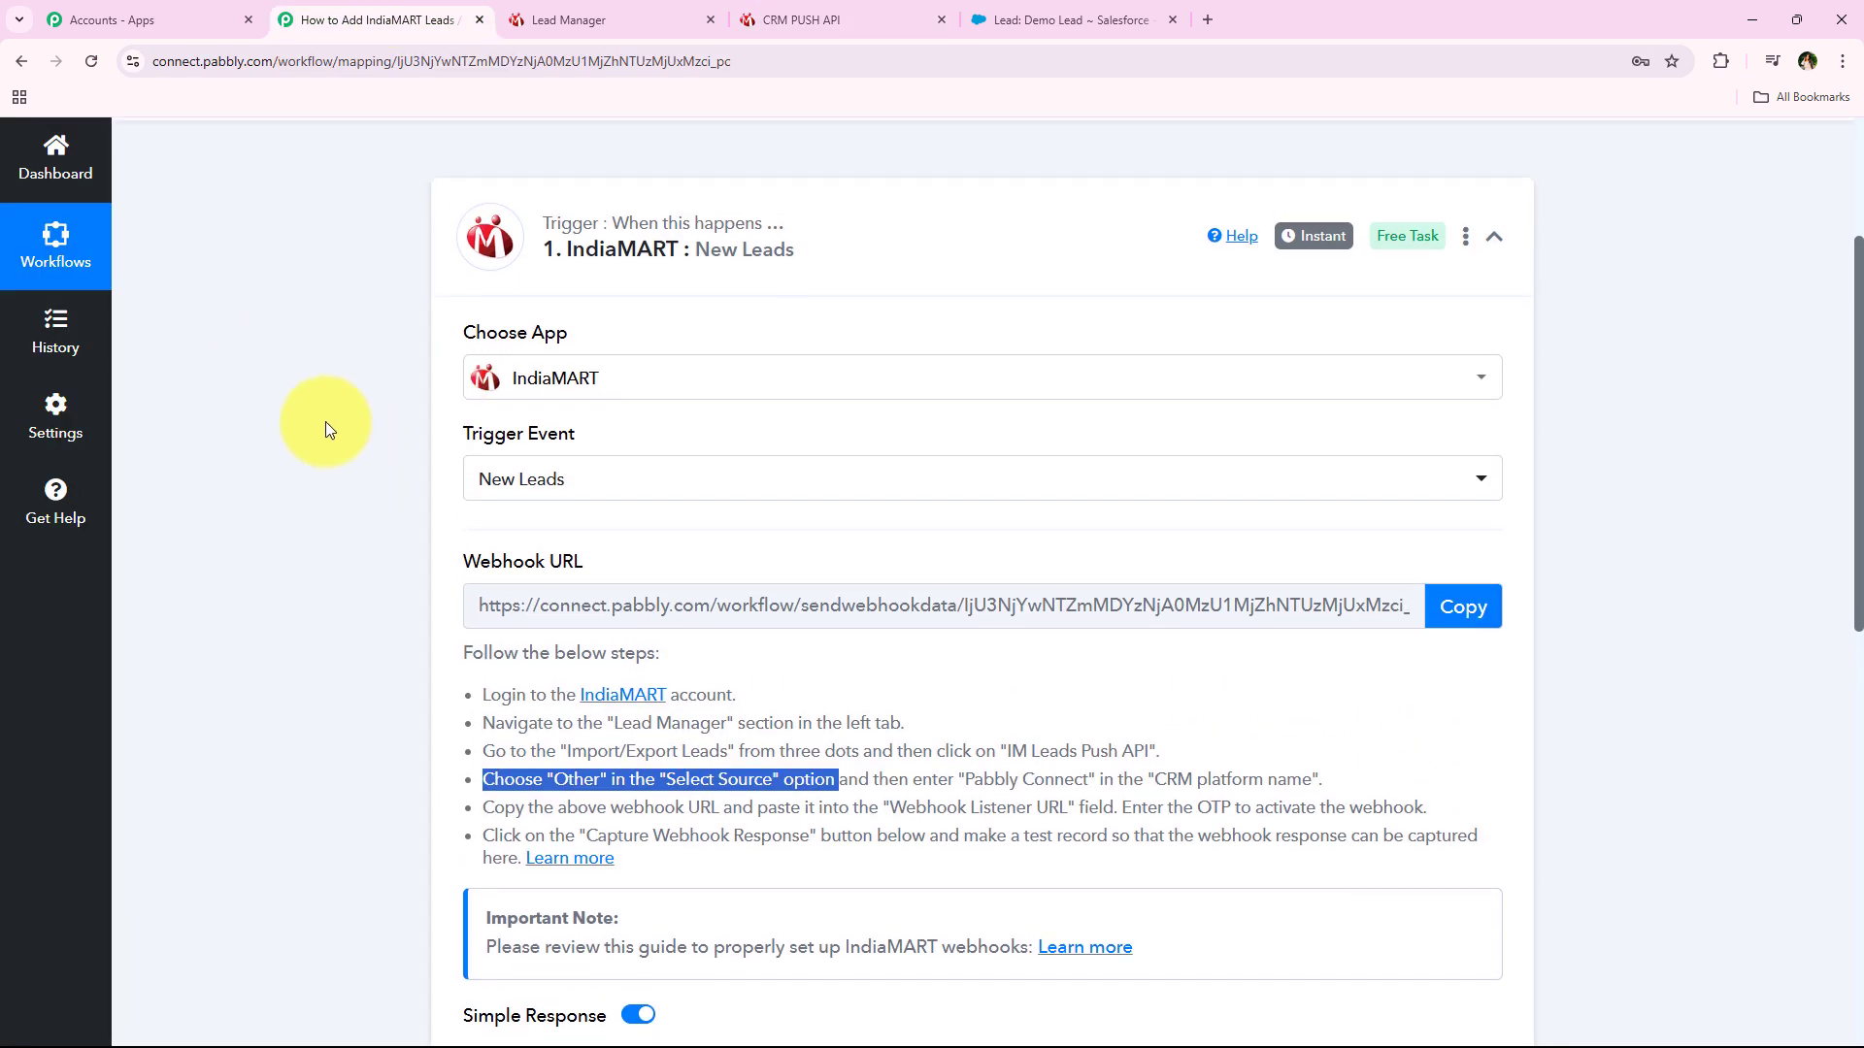
scroll(340, 532, "down", 2)
scroll(337, 551, "down", 2)
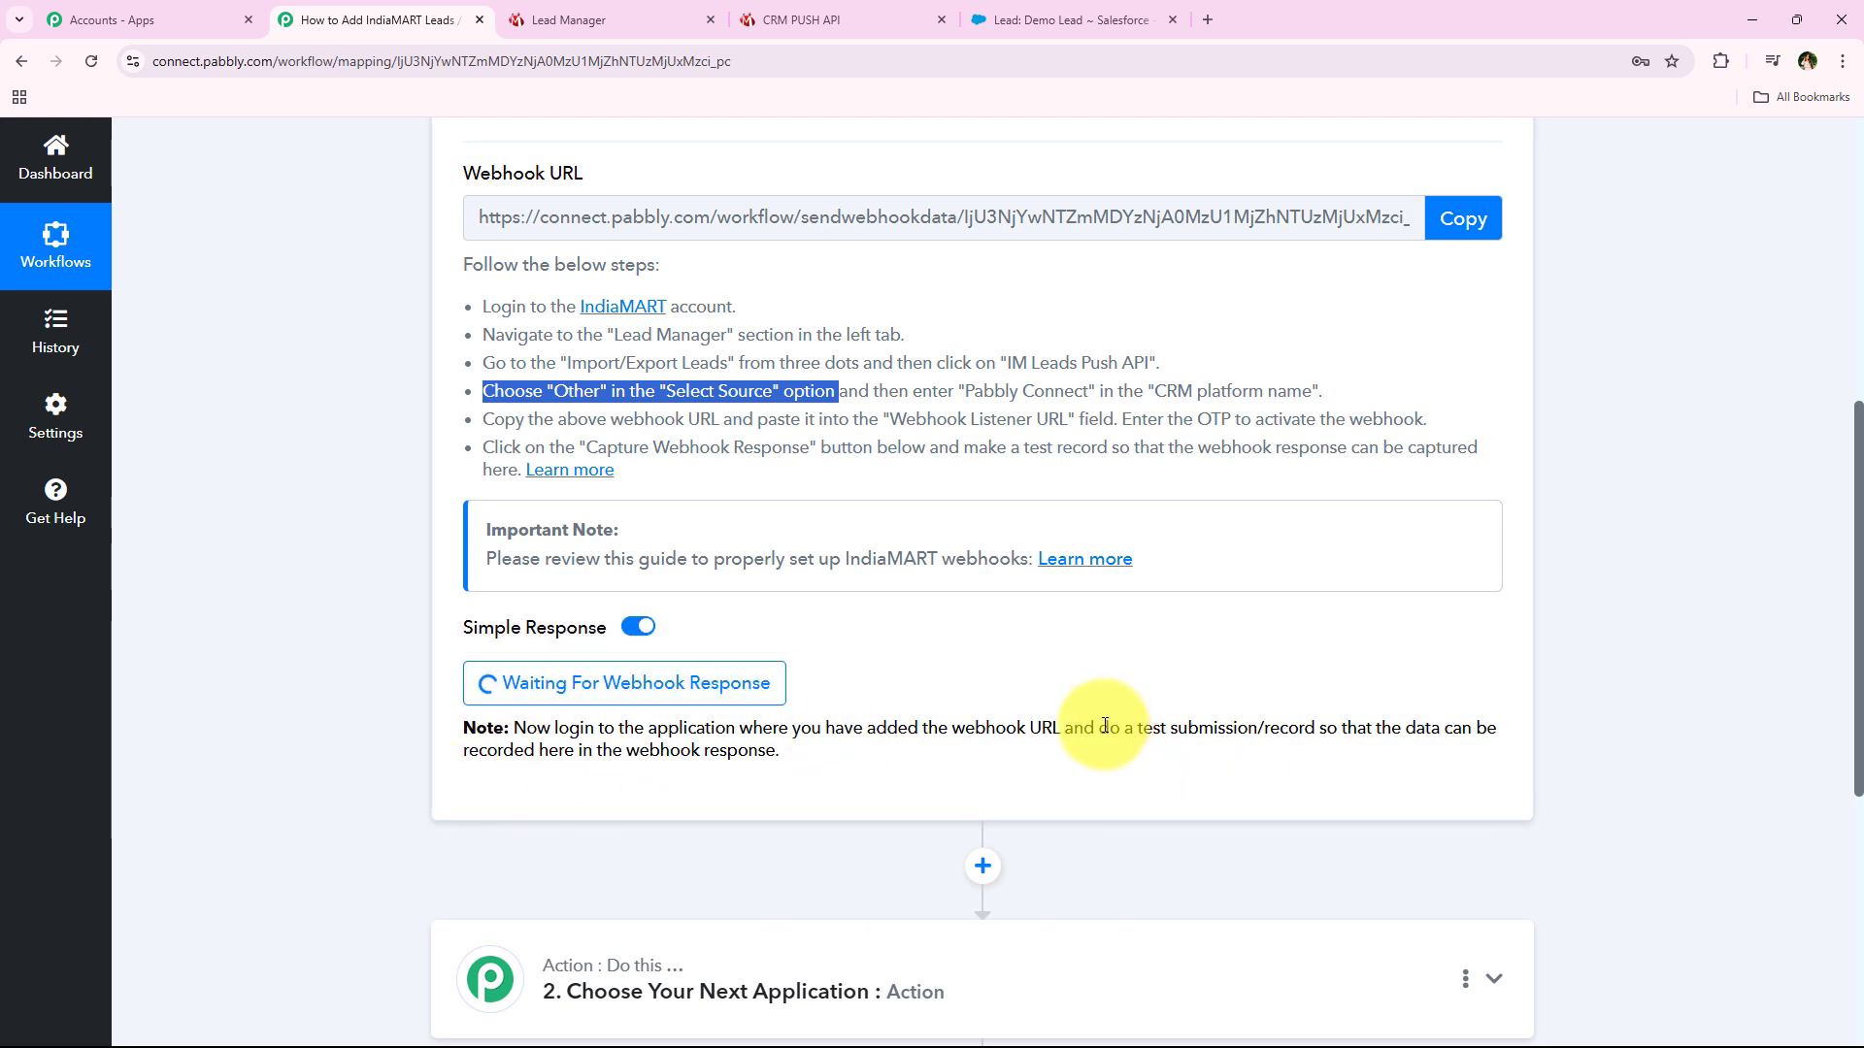
left_click_drag(1105, 726, 1312, 730)
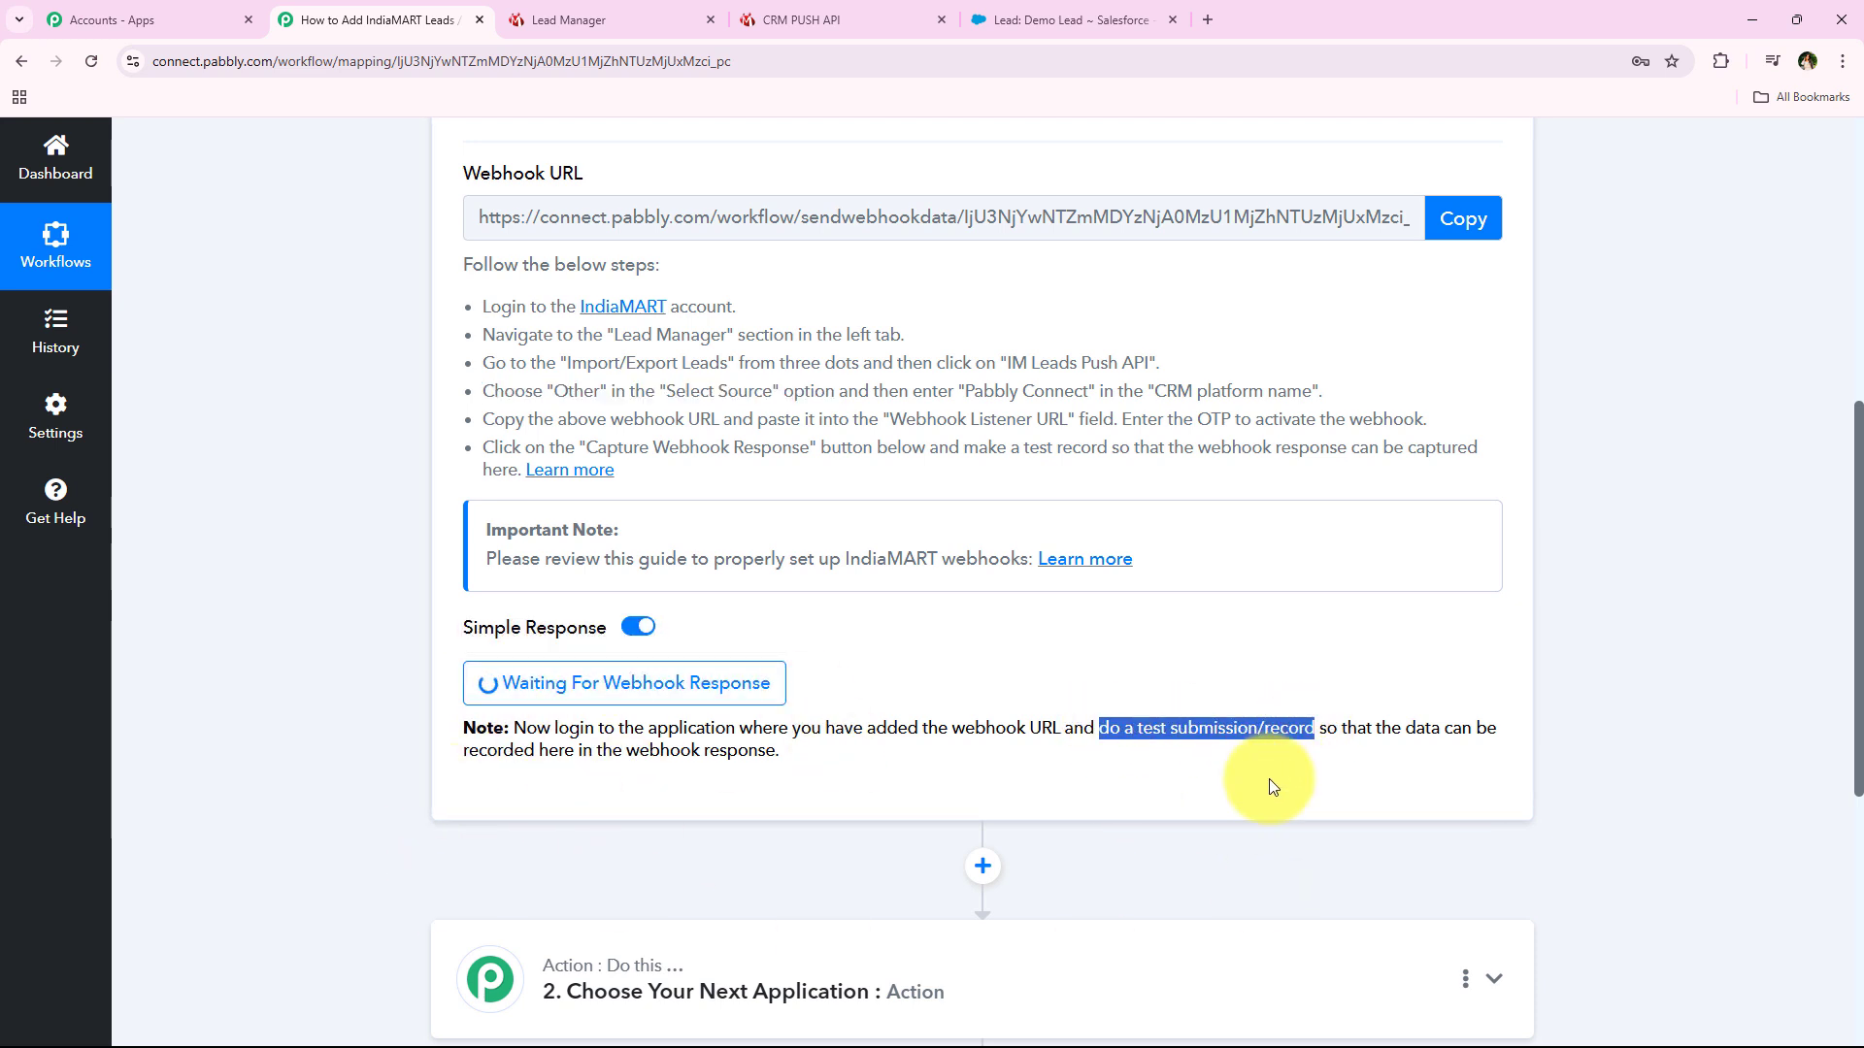
left_click(443, 807)
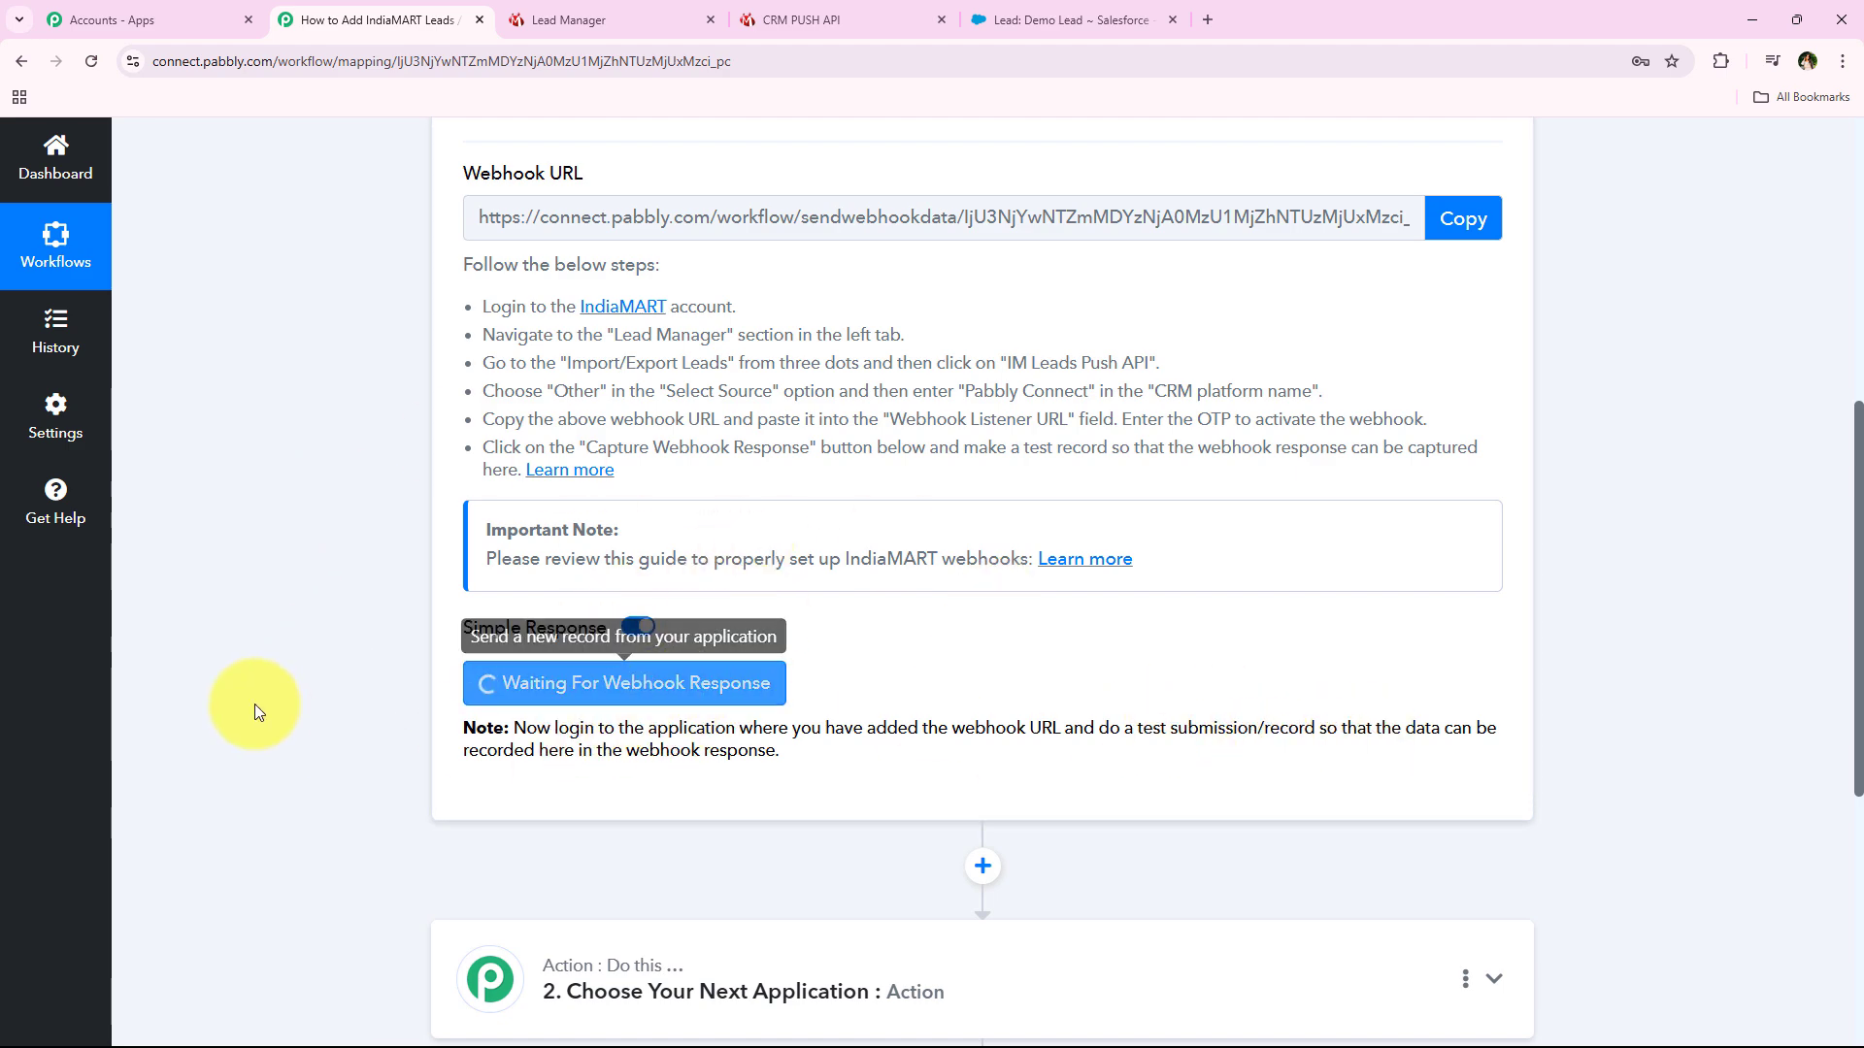
scroll(294, 601, "up", 5)
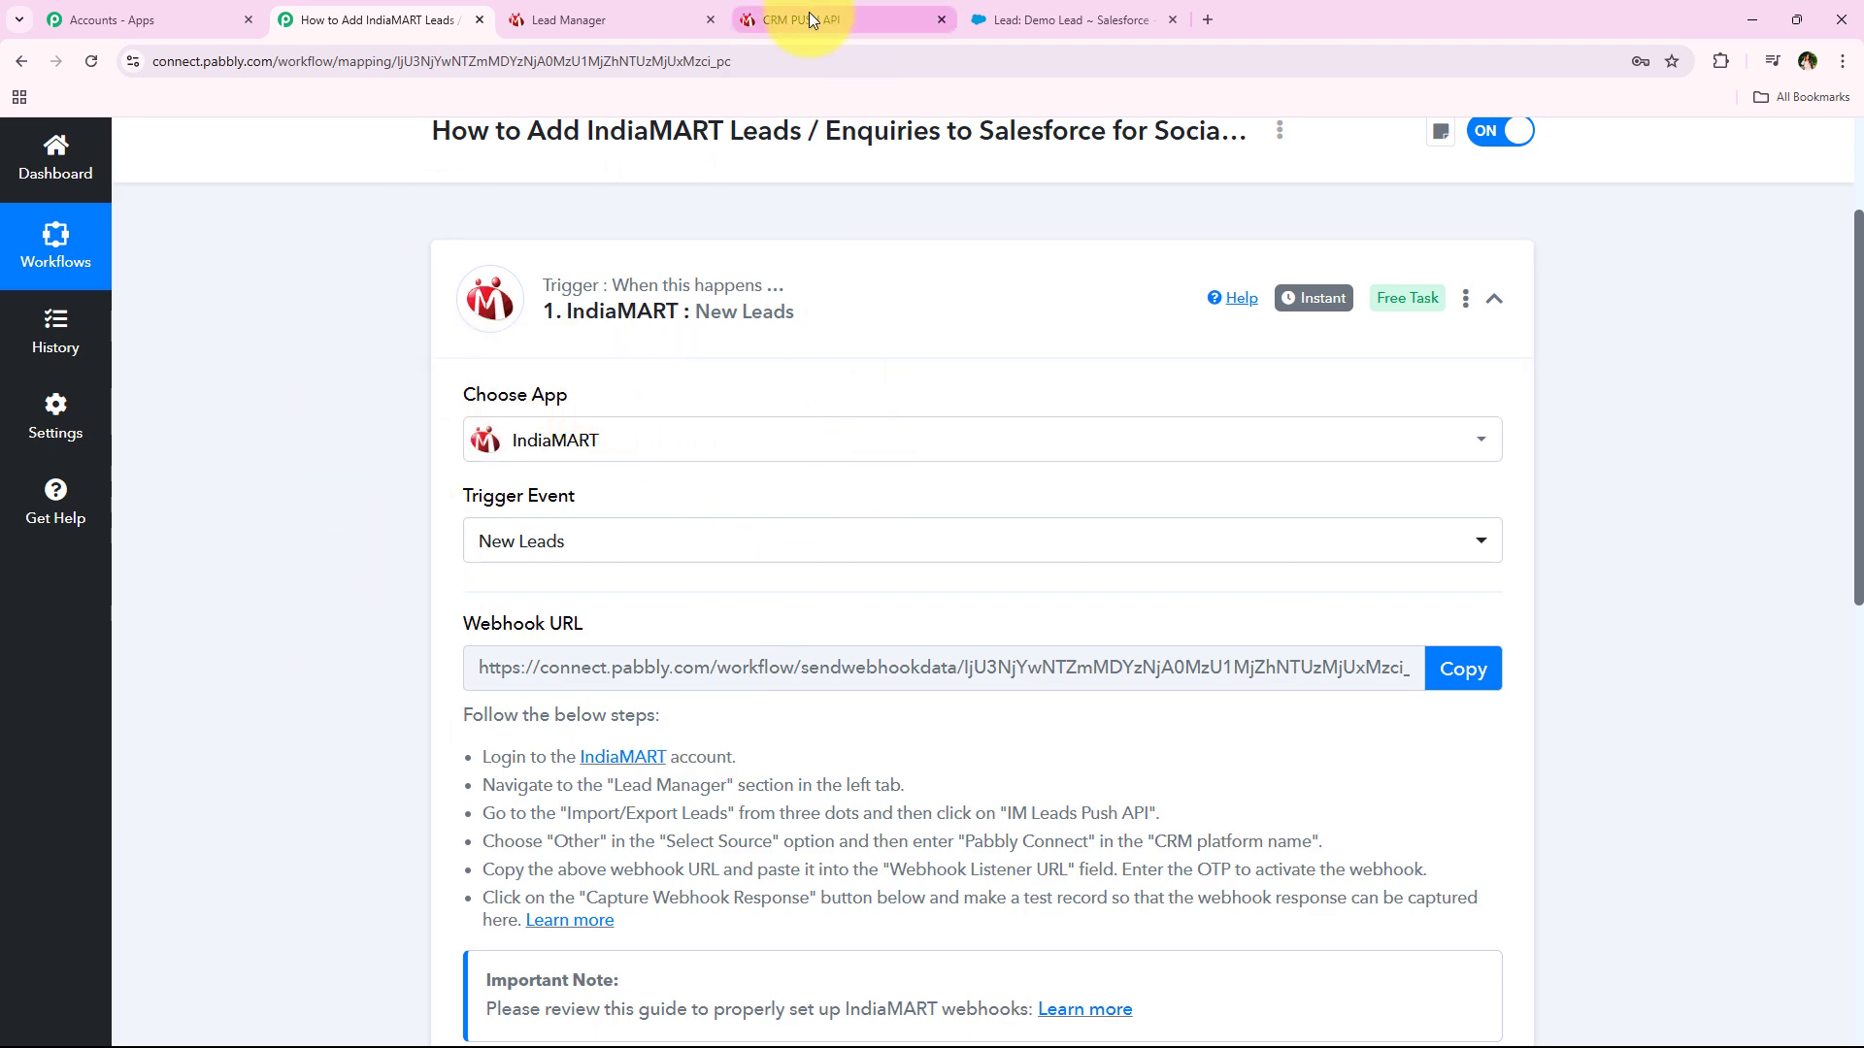
scroll(459, 485, "down", 3)
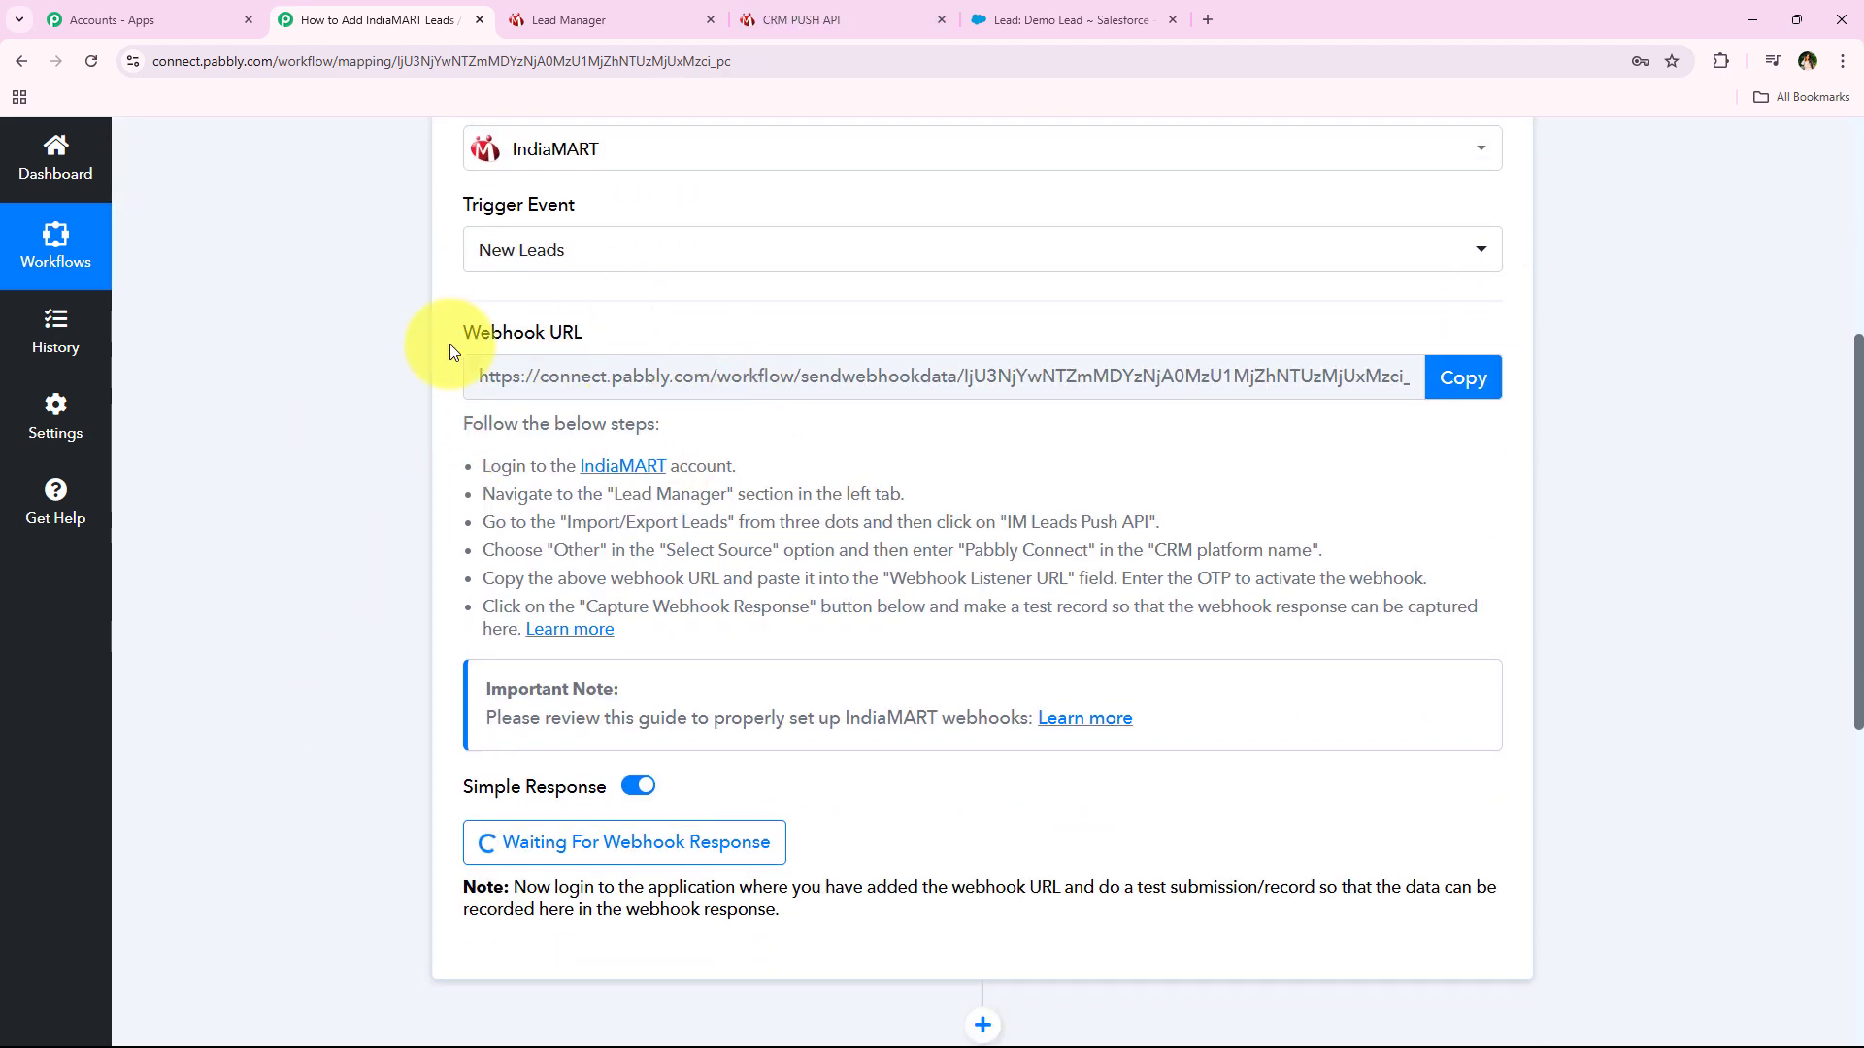
scroll(361, 528, "down", 2)
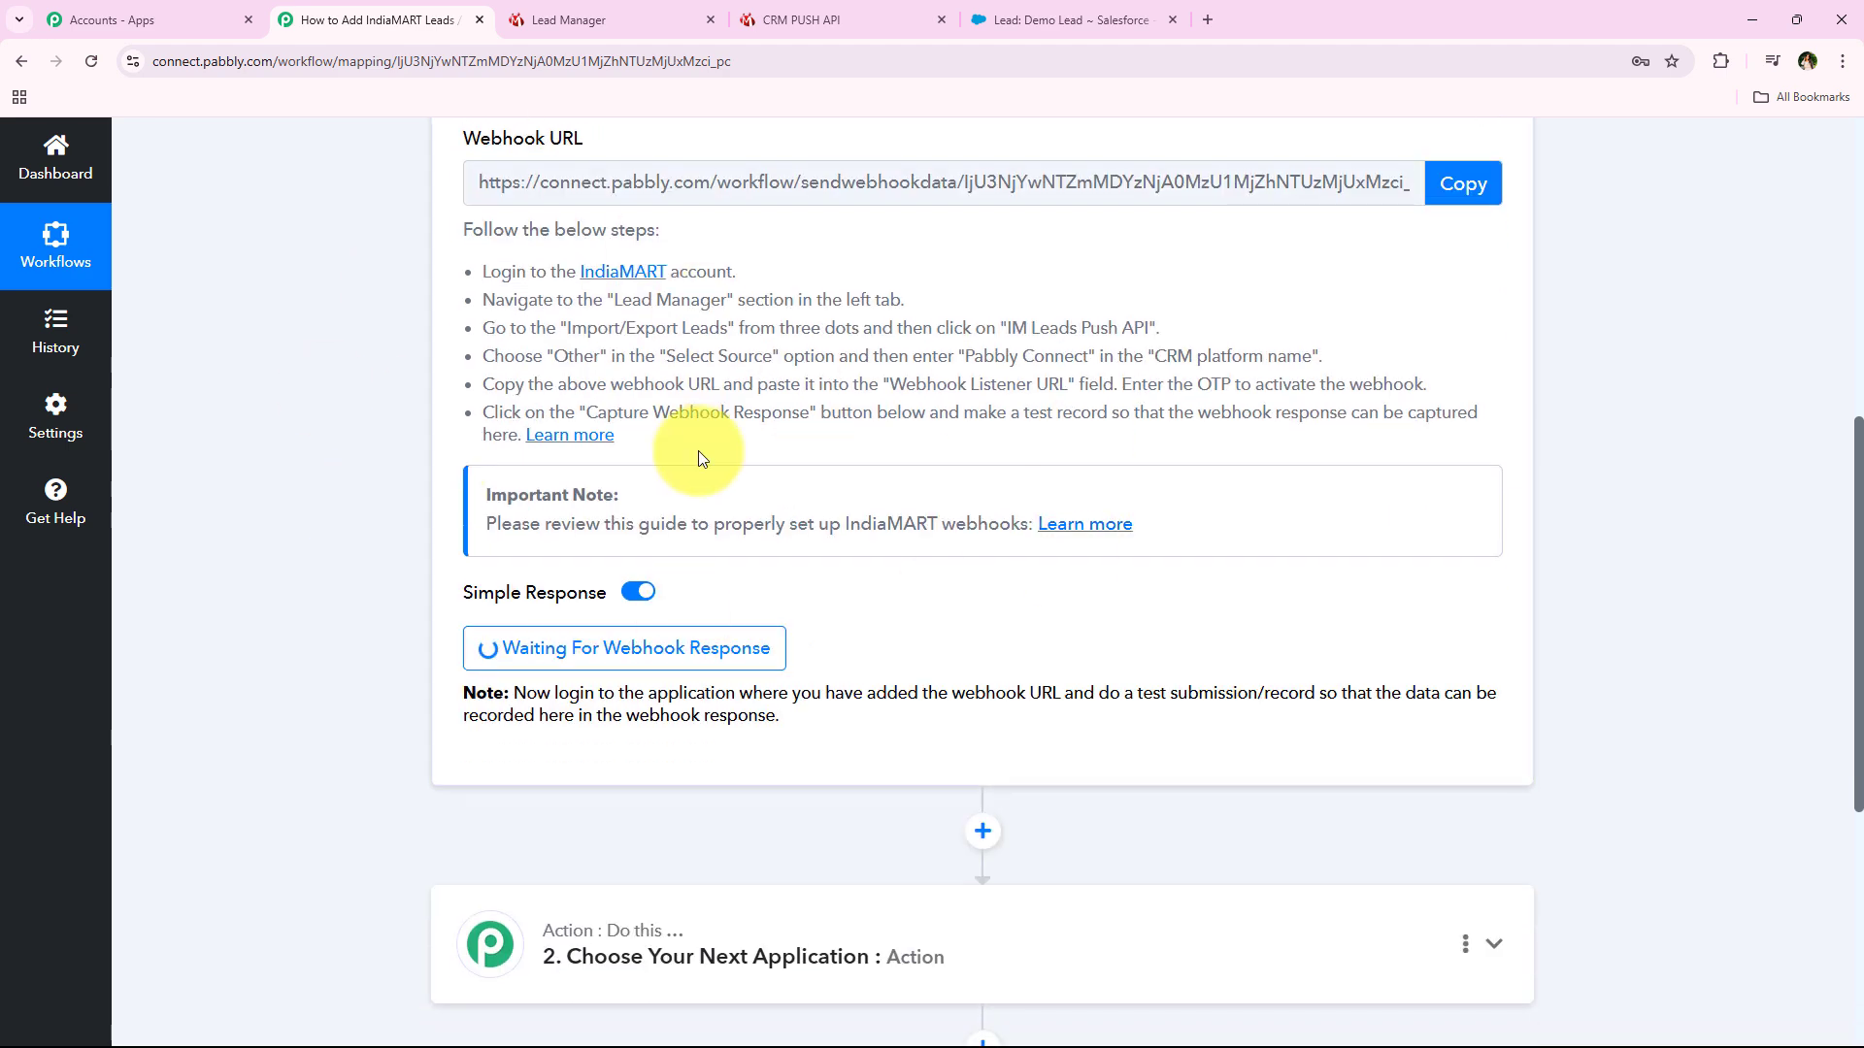
left_click(814, 14)
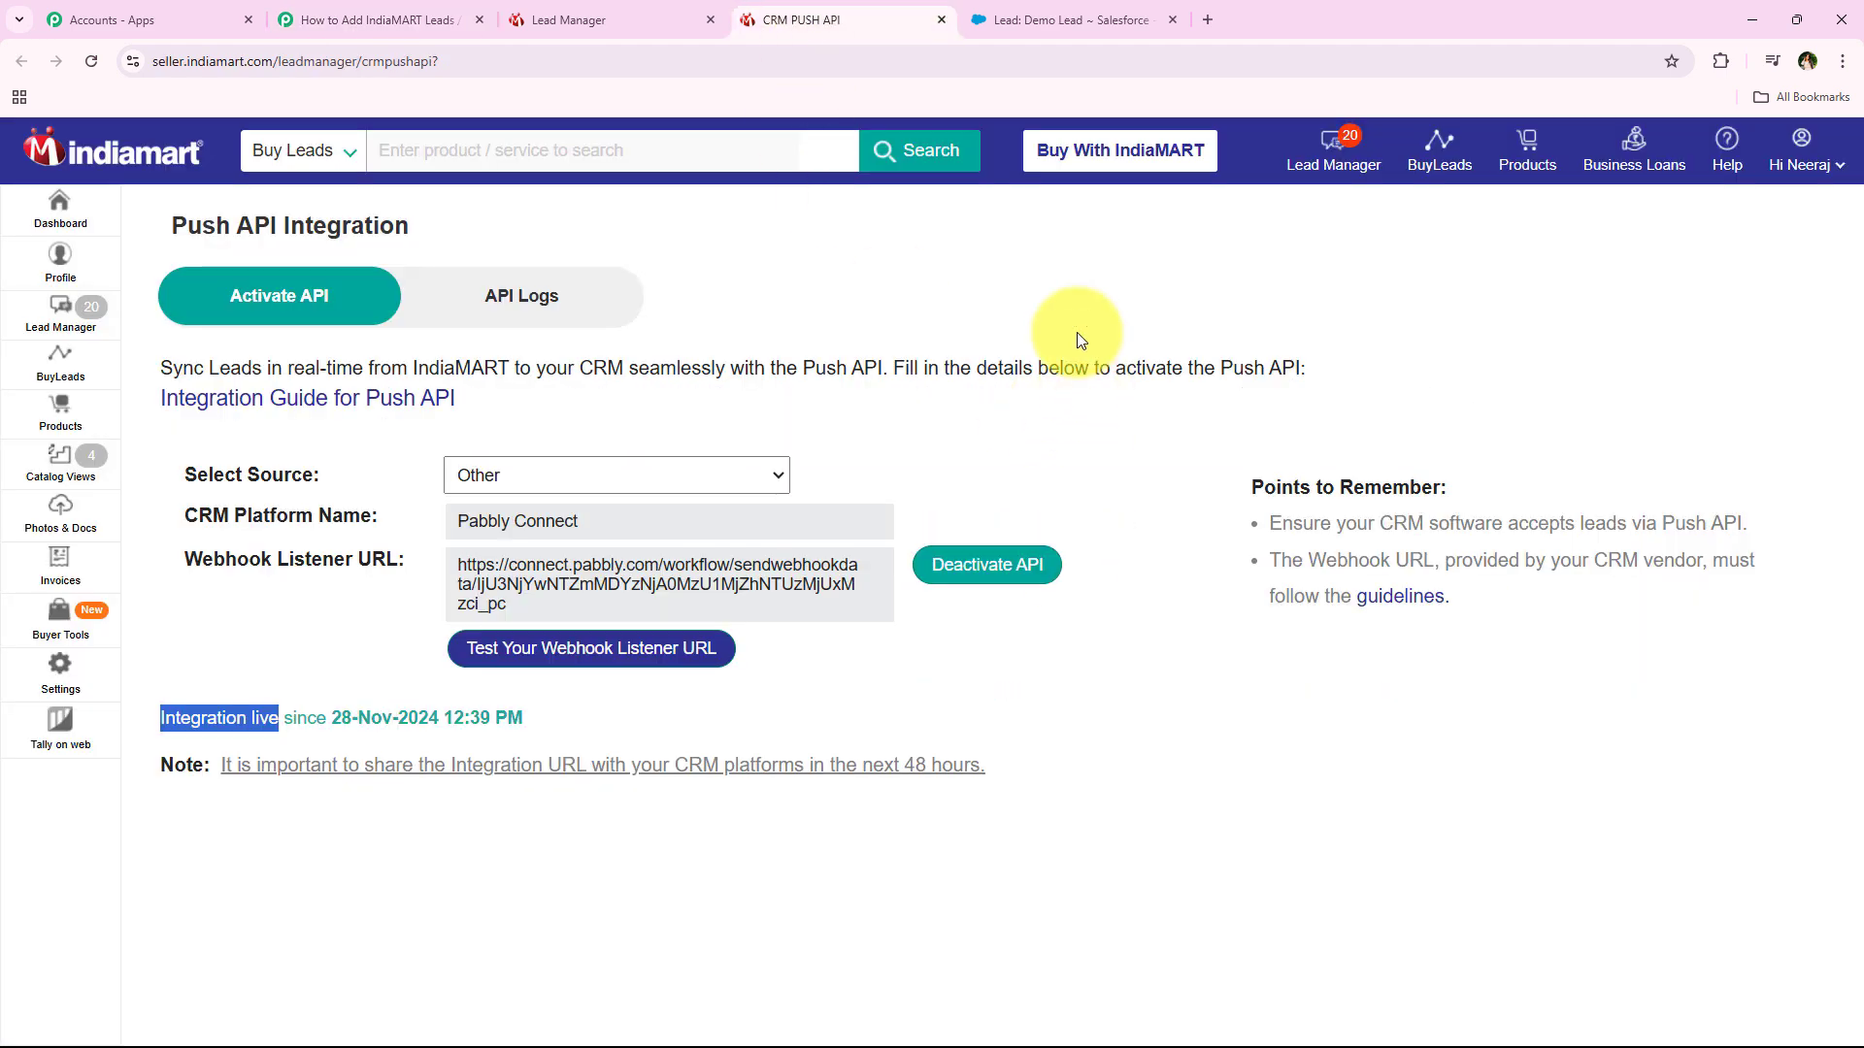
Step: Send a test lead to the Pabbly webhook from the Webhook Listener Testing window, then close it
left_click(319, 668)
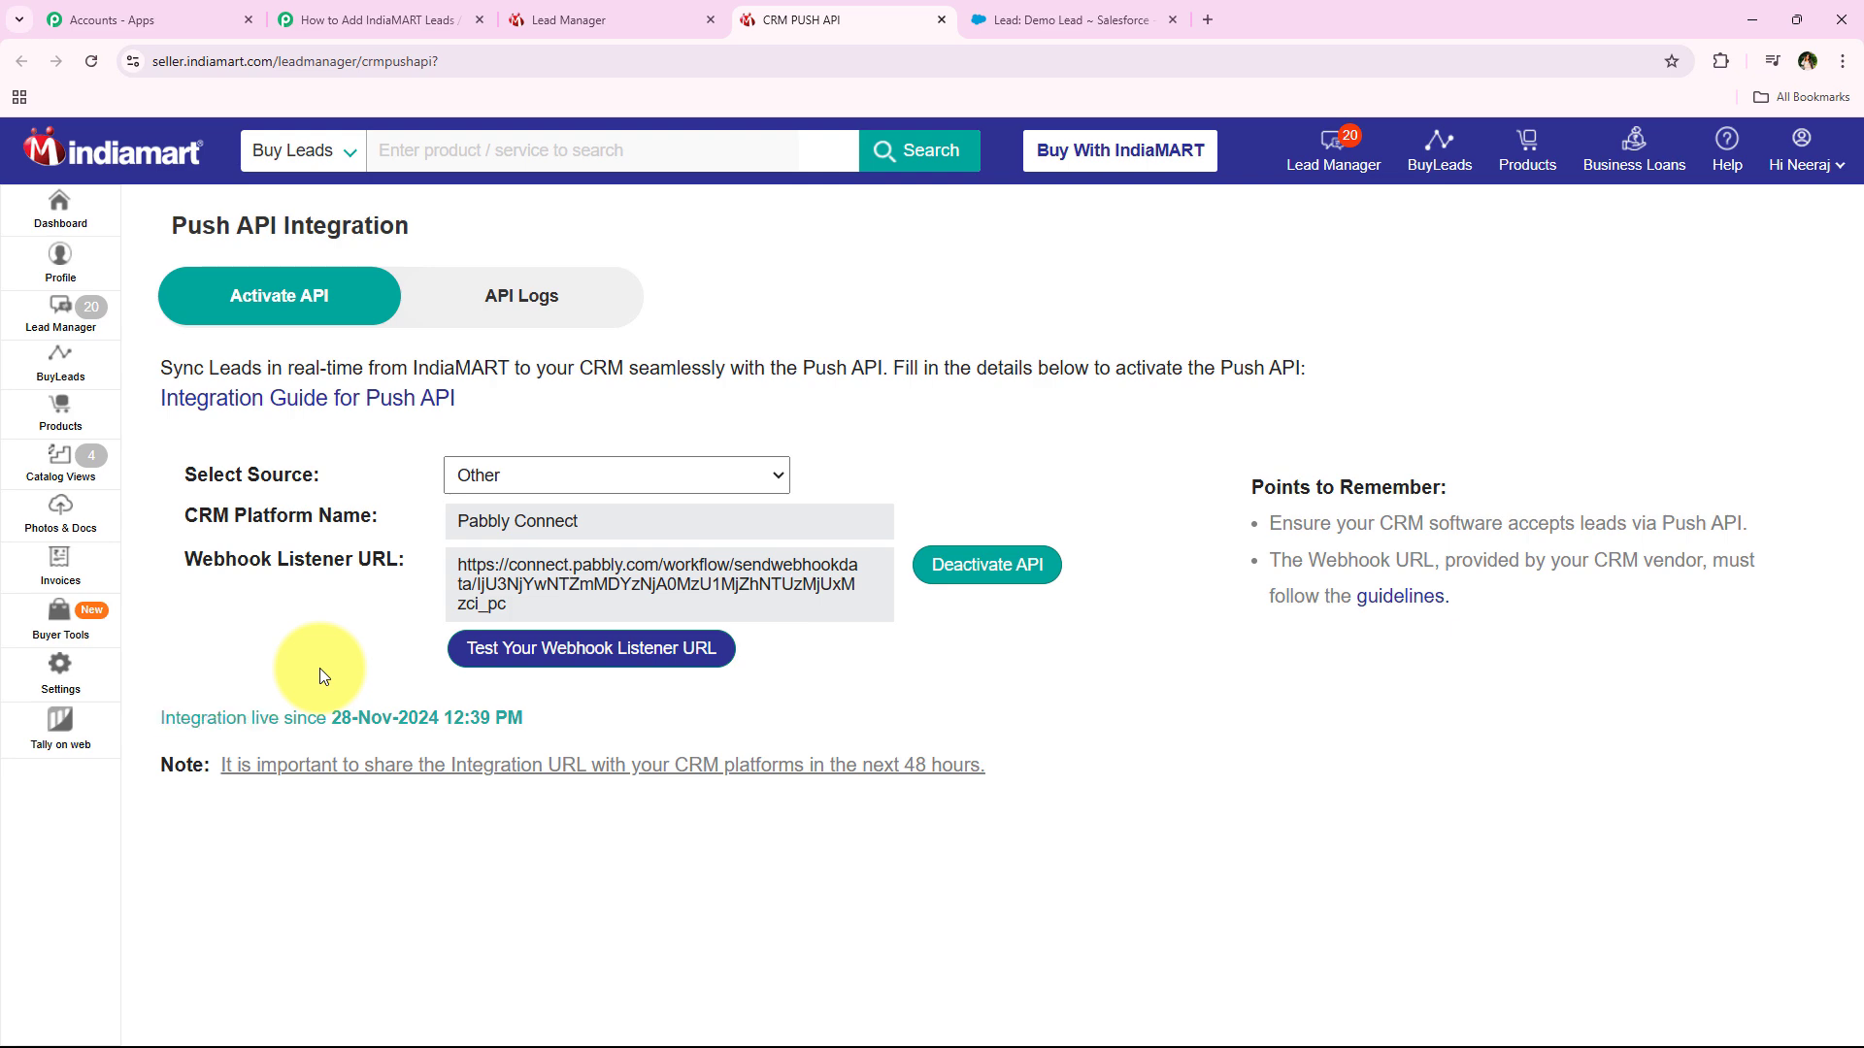
left_click(654, 661)
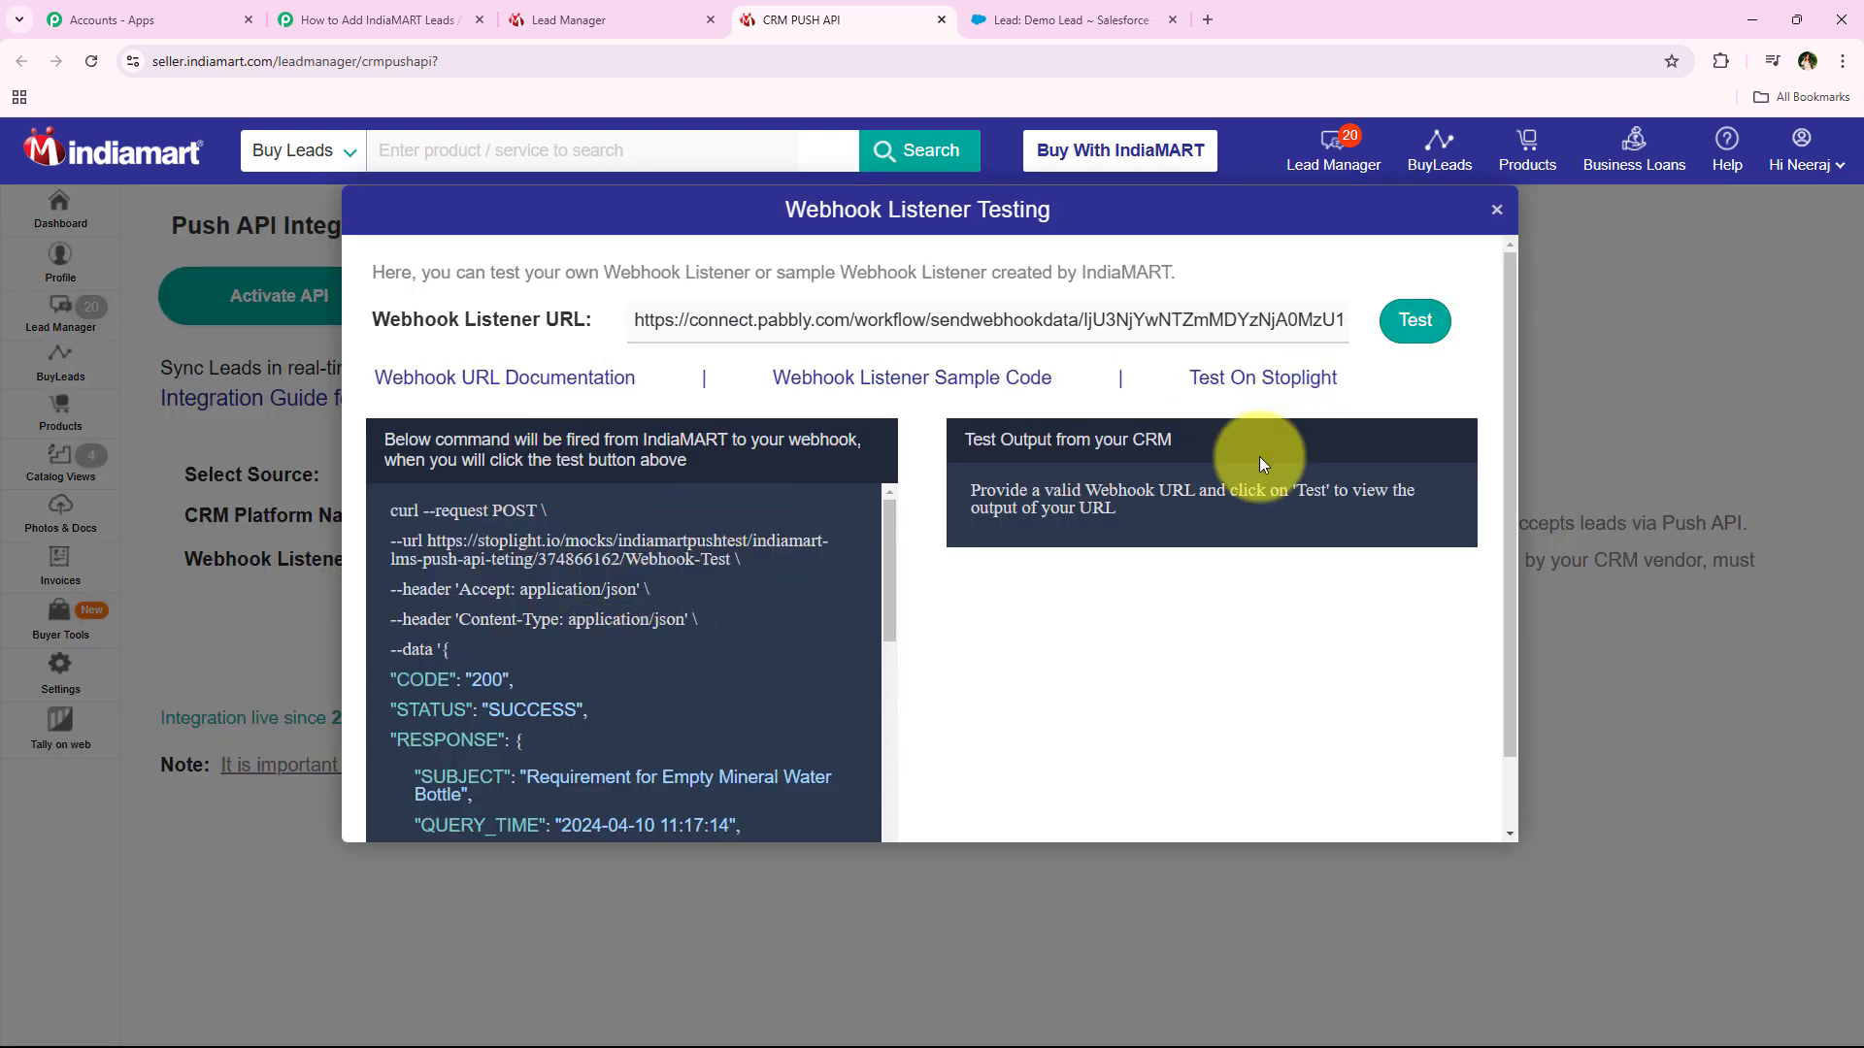
left_click(1422, 335)
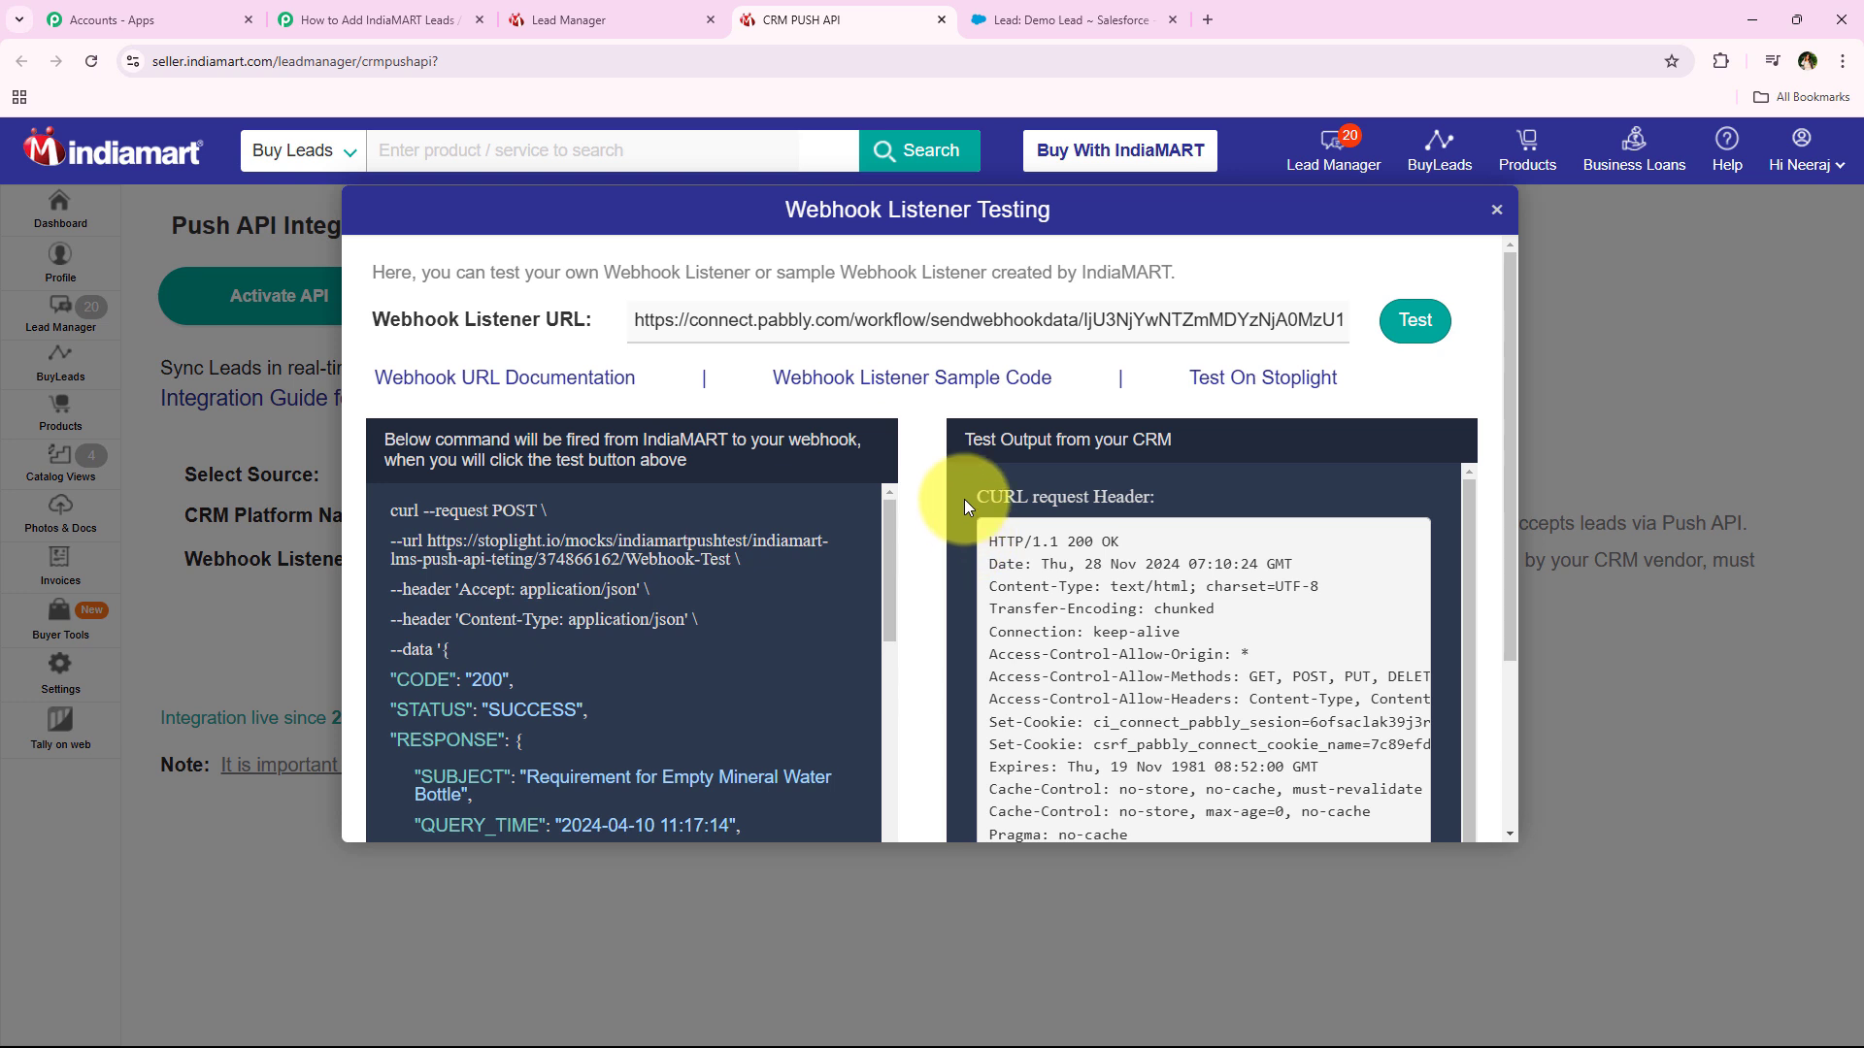
left_click_drag(964, 498, 1167, 503)
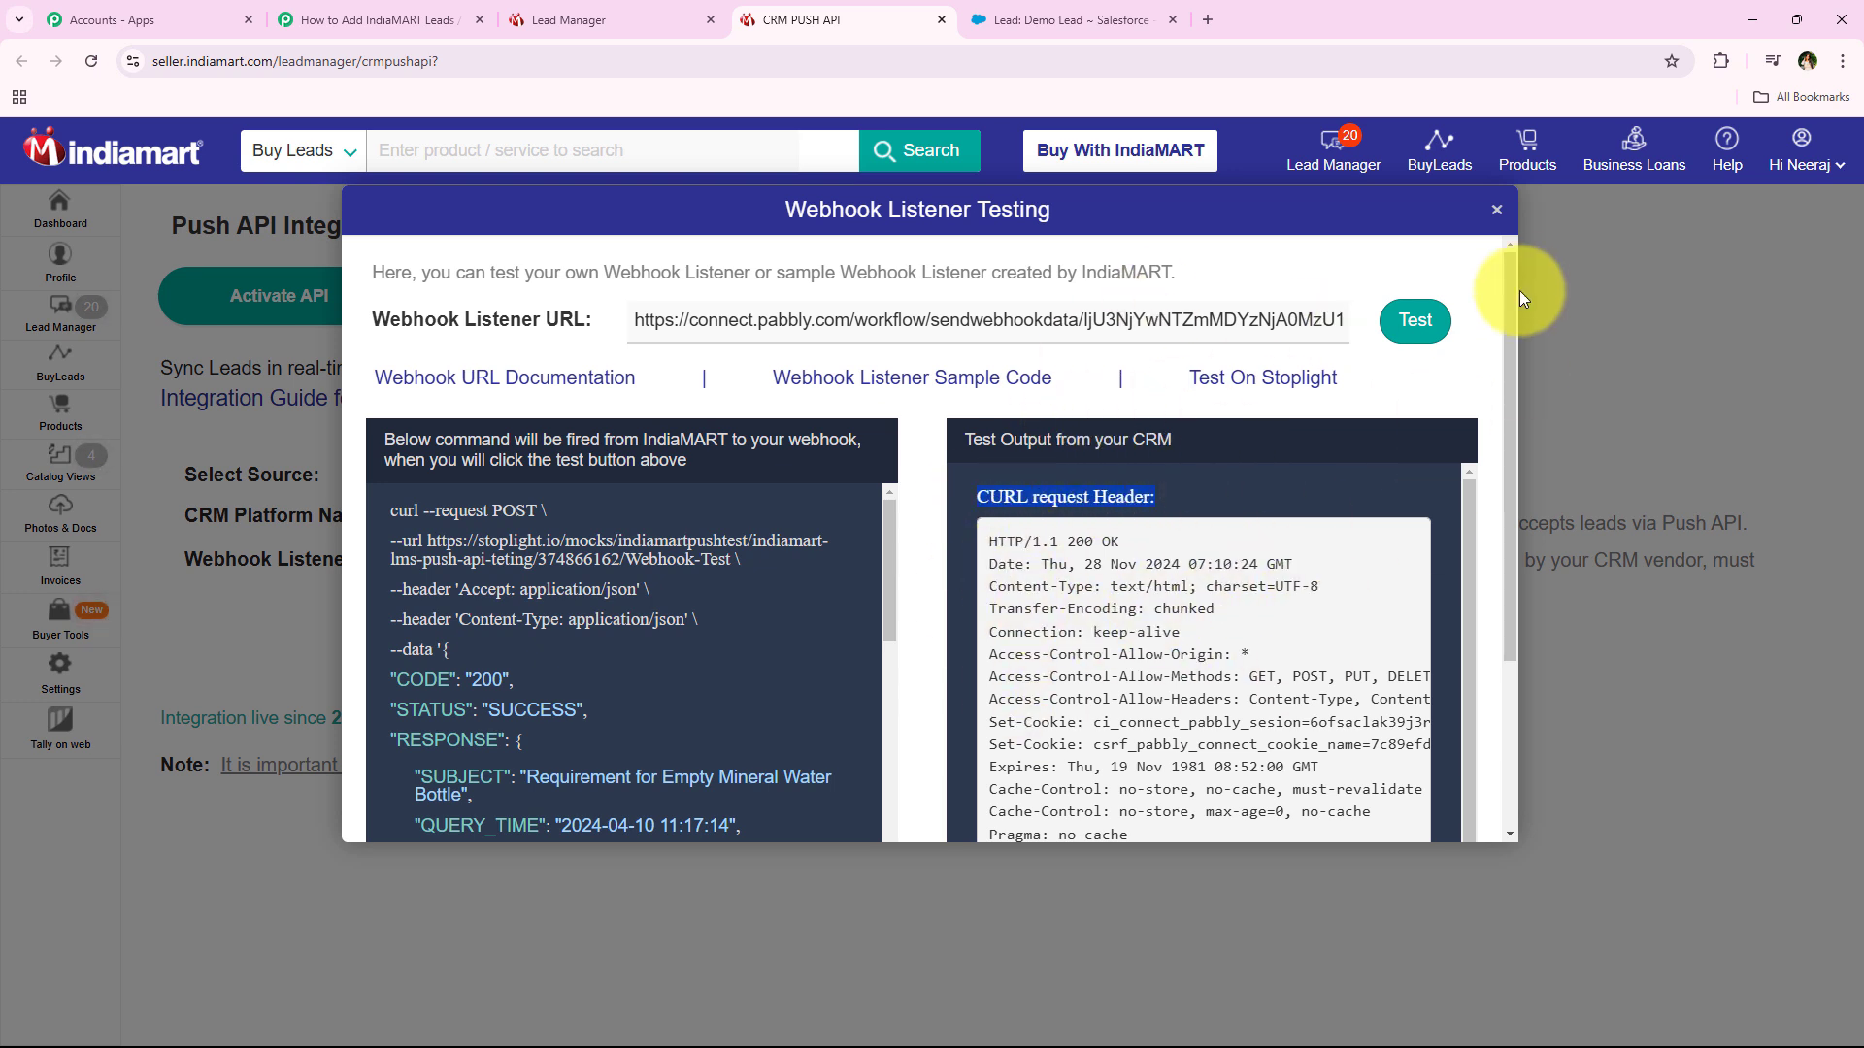
left_click(1495, 210)
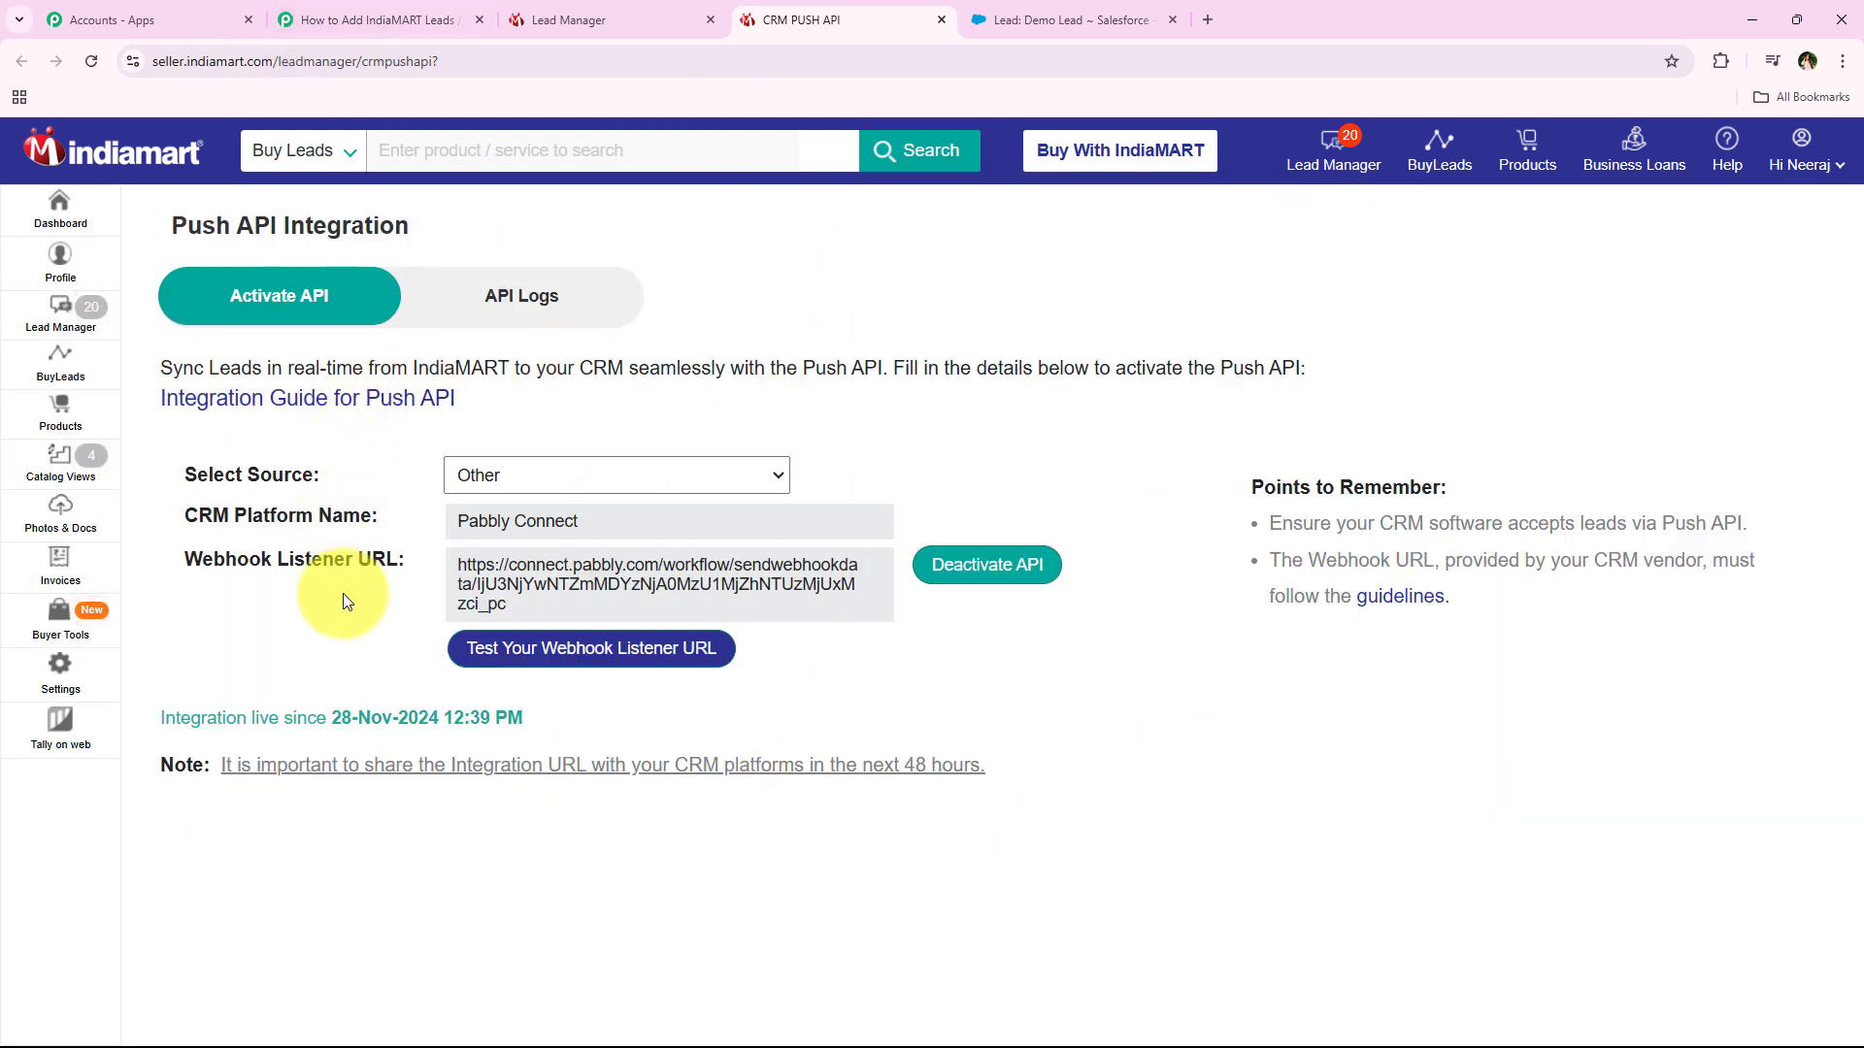
left_click(398, 11)
Step: Review the captured IndiaMART fields: RESPONSE SUBJECT, sender state, pincode, phone and name
scroll(365, 542, "down", 2)
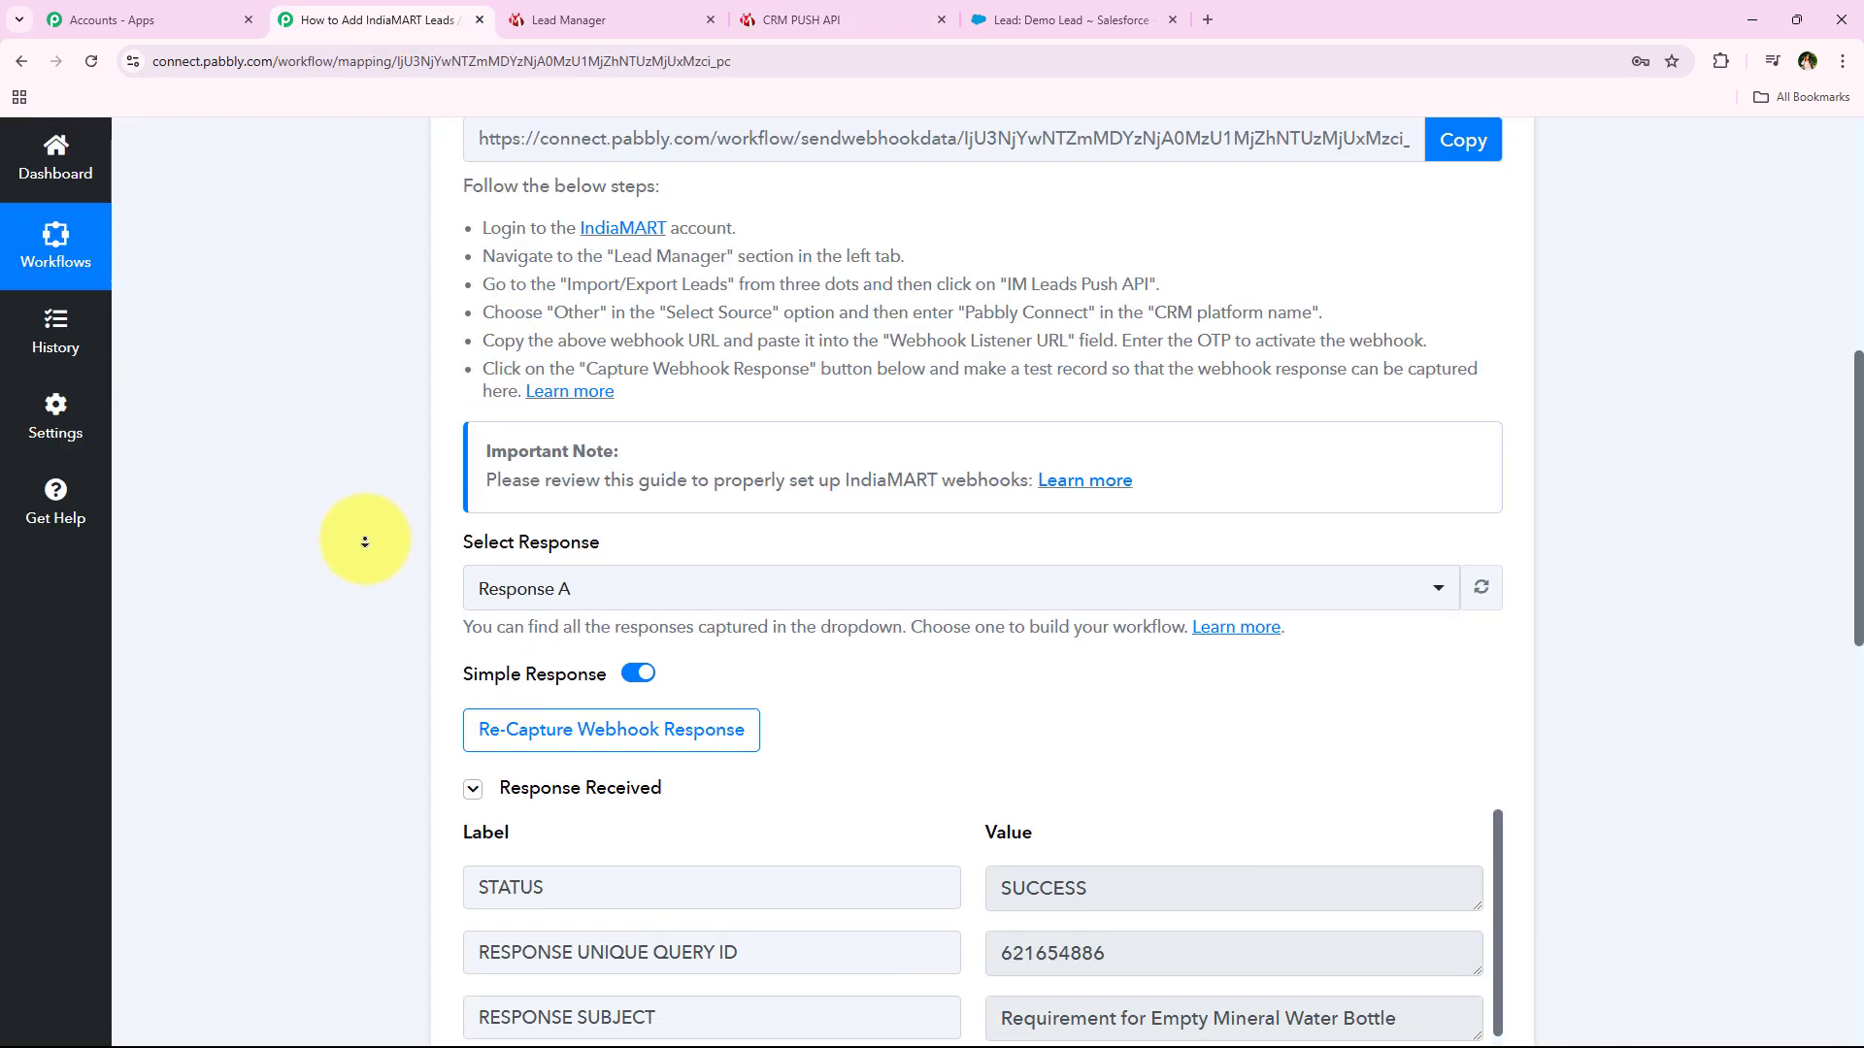
scroll(365, 542, "down", 2)
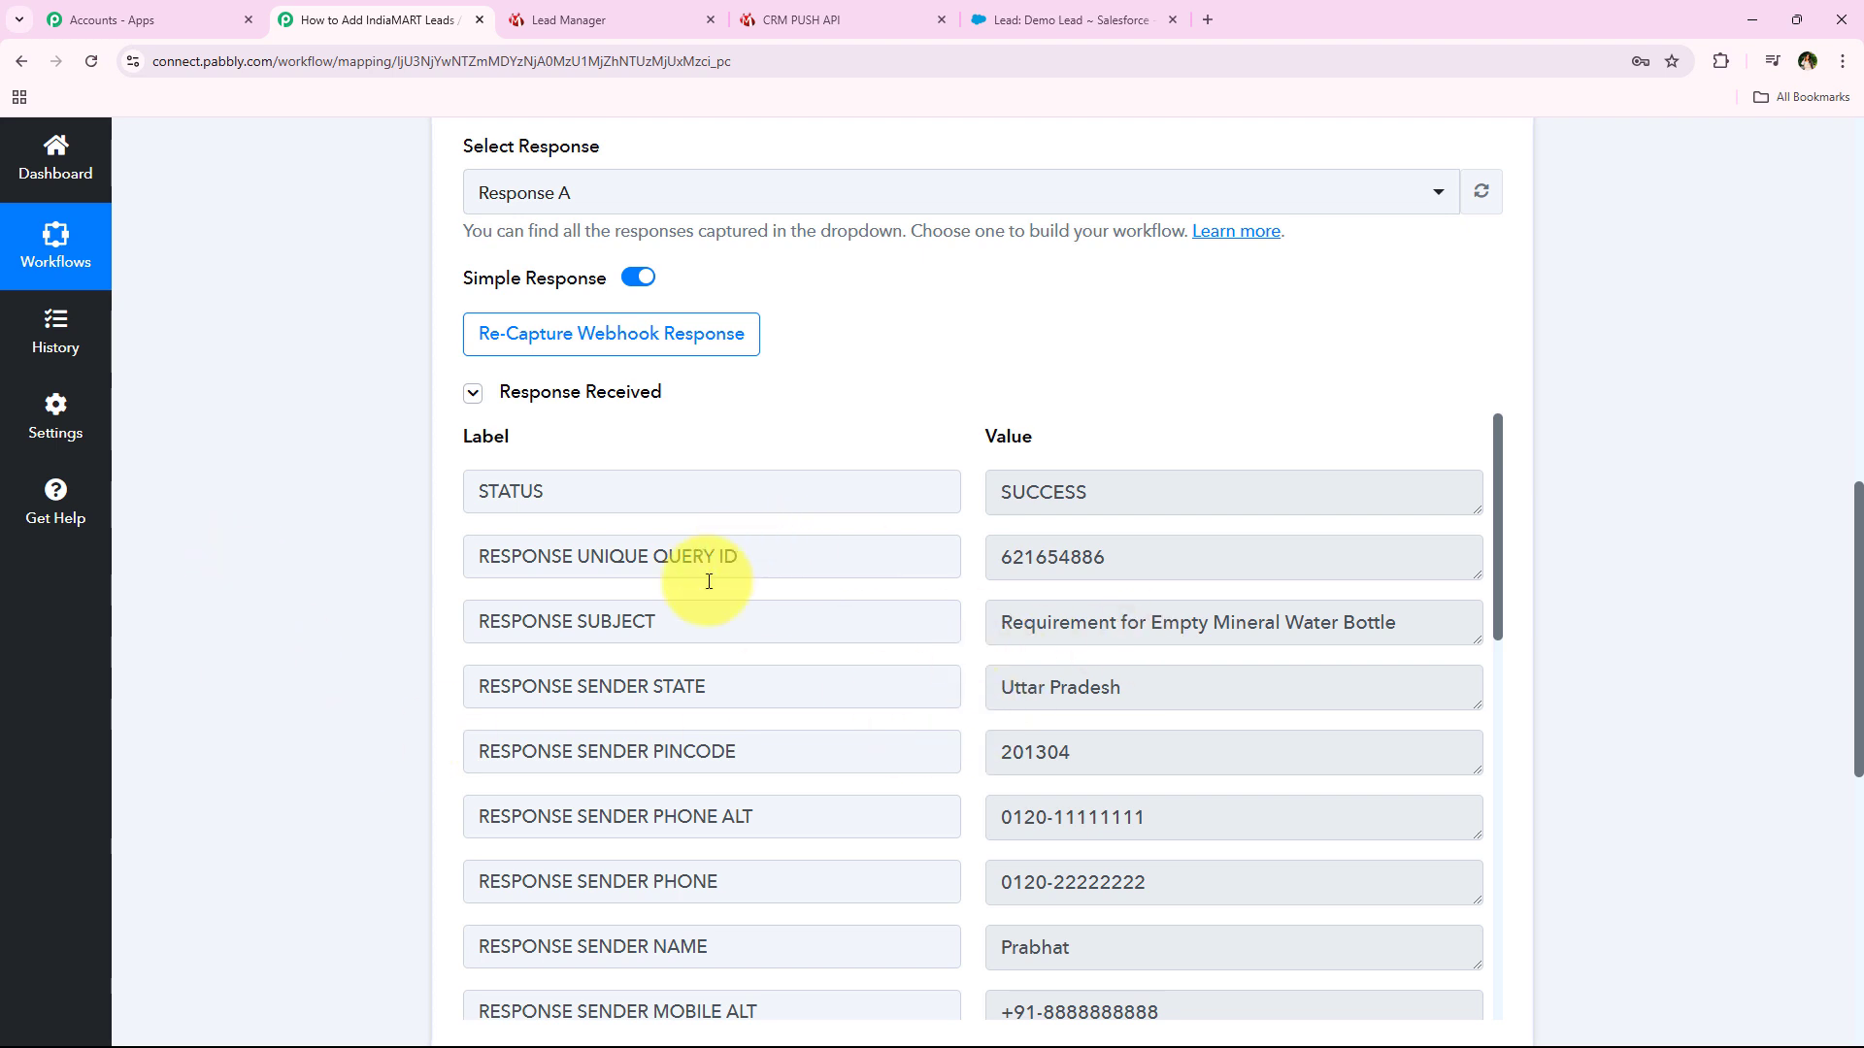
double_click(597, 622)
left_click_drag(578, 686, 749, 686)
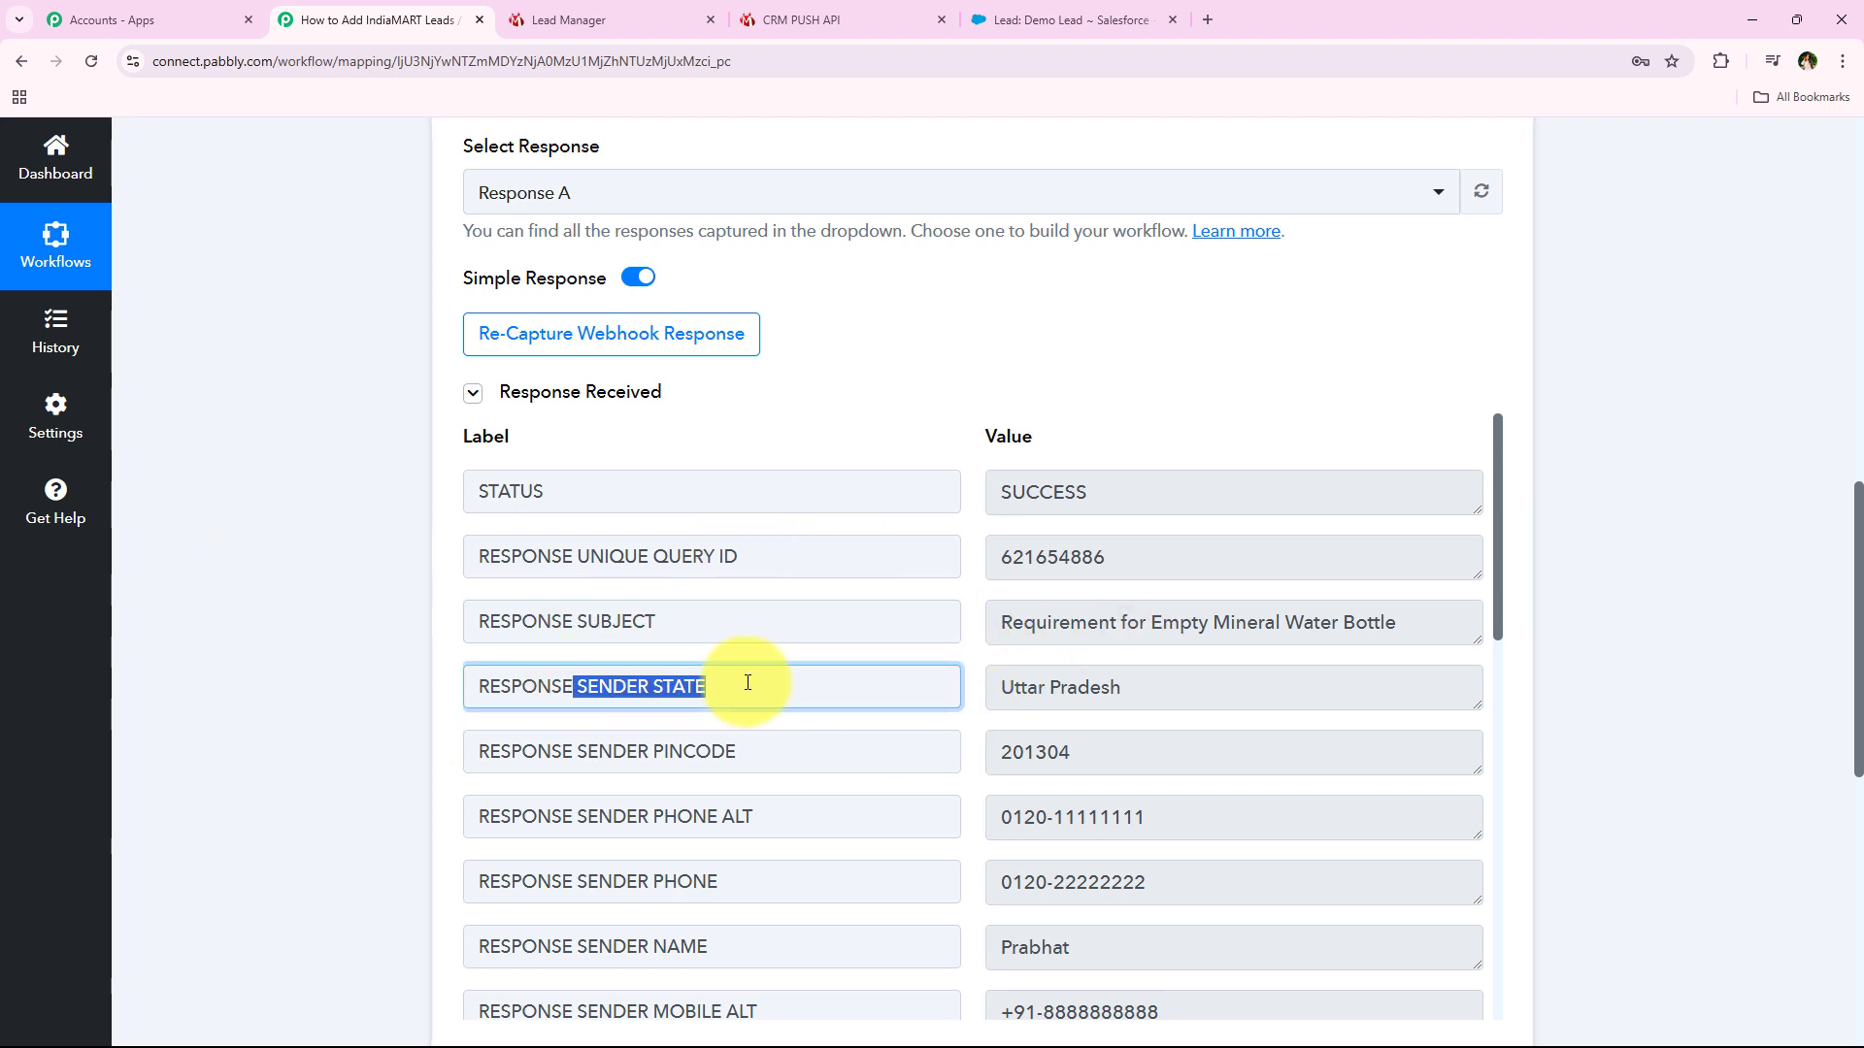
left_click_drag(580, 752, 923, 754)
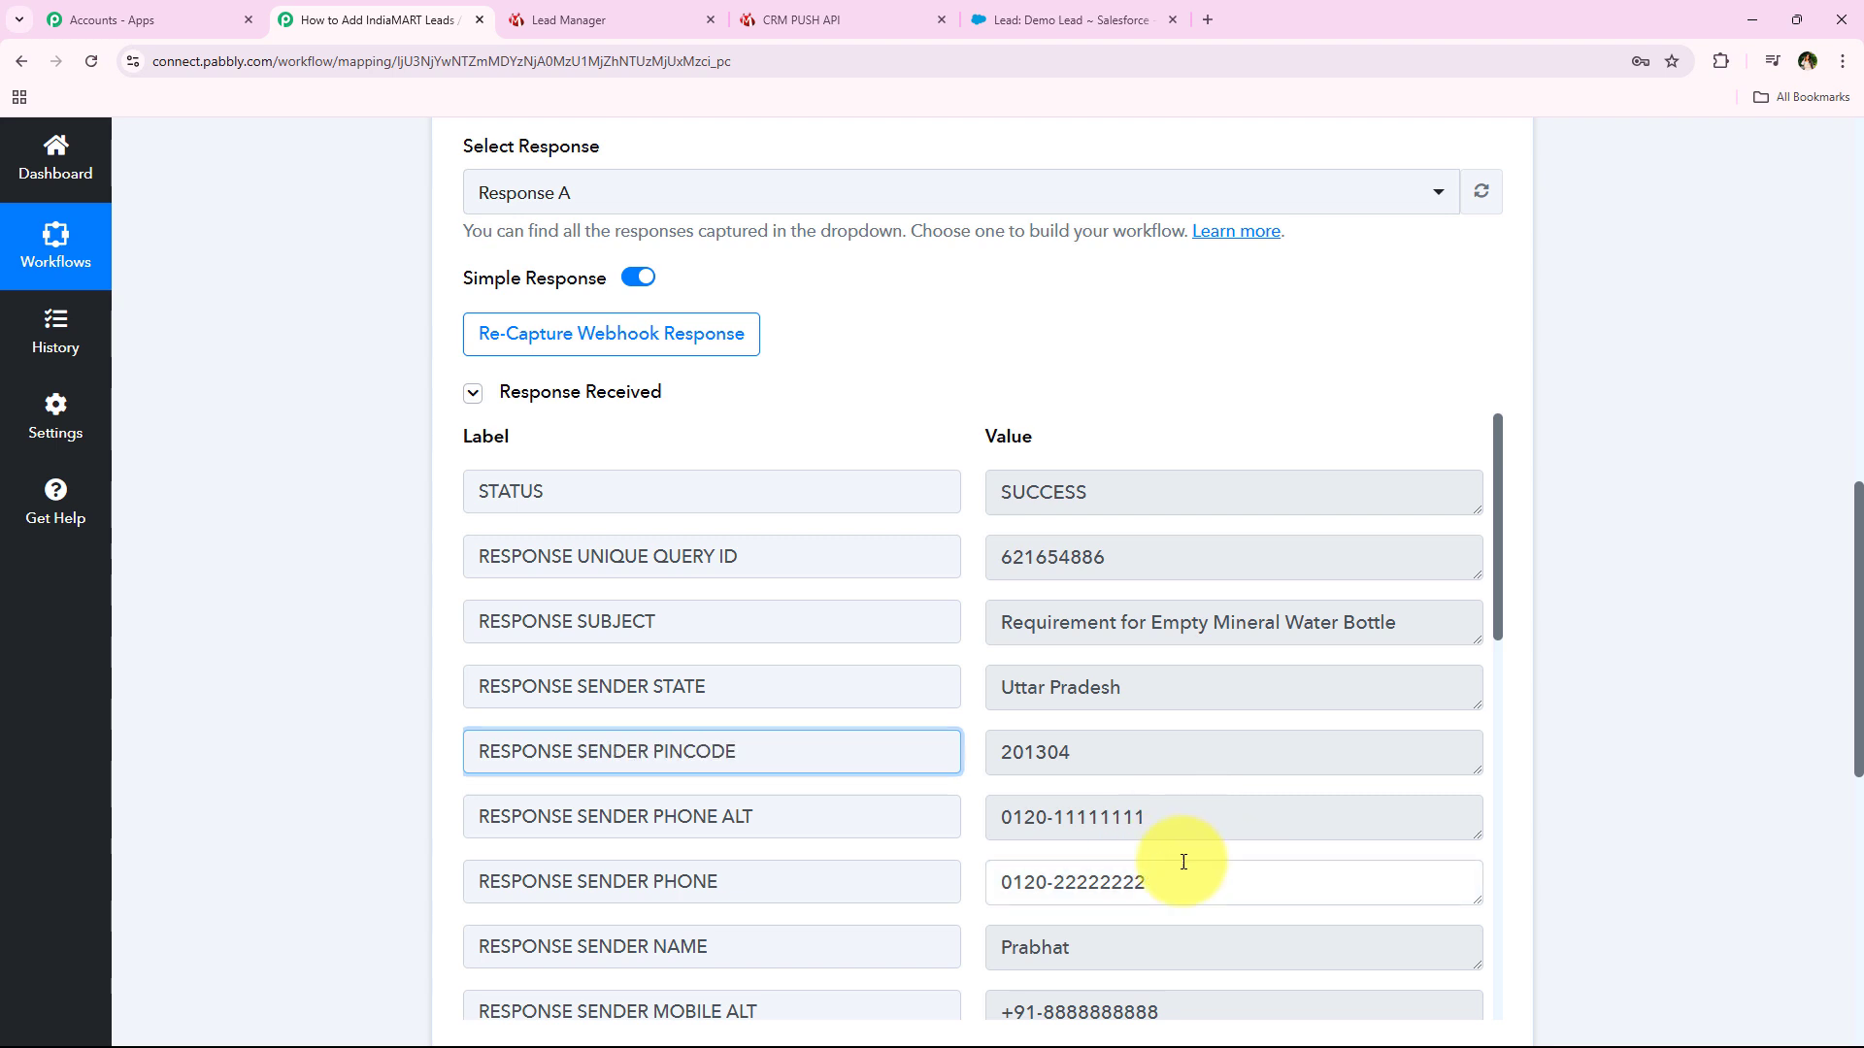
left_click_drag(1185, 874, 946, 879)
left_click_drag(1213, 947, 886, 932)
left_click_drag(1212, 1006, 845, 999)
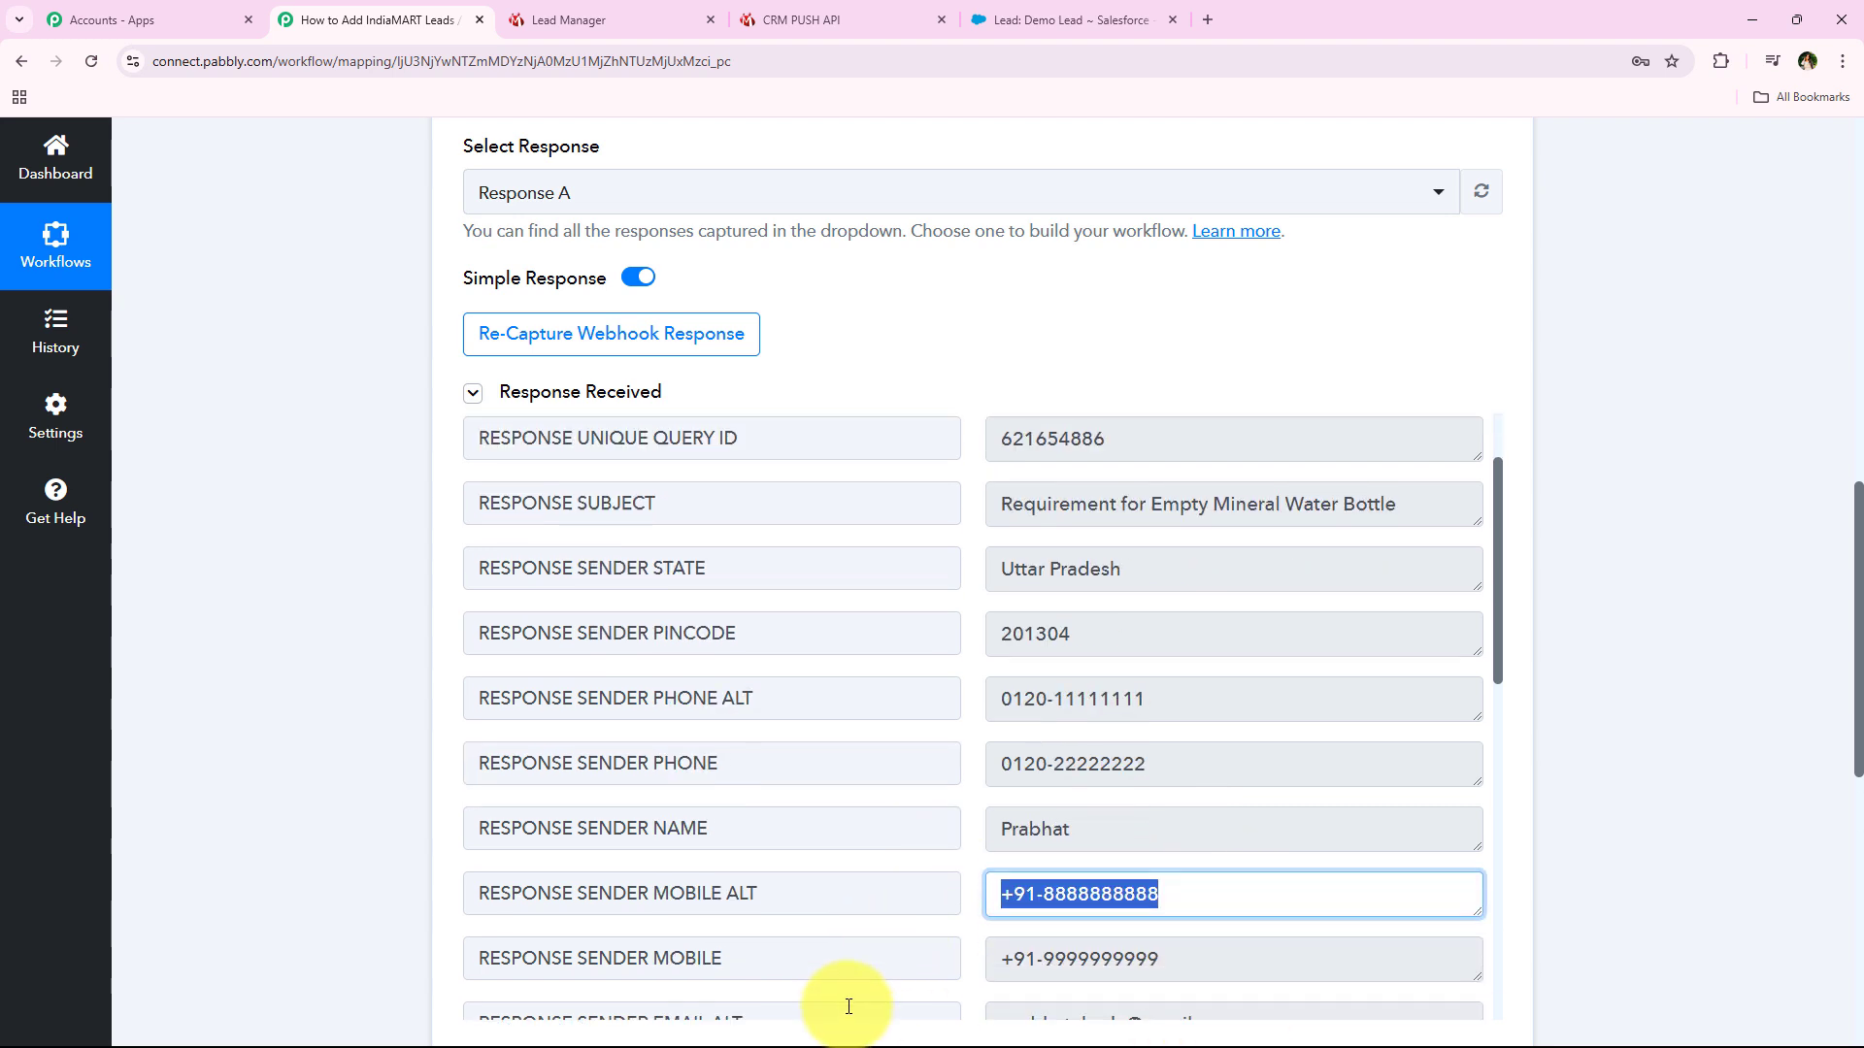
left_click_drag(1248, 951, 802, 965)
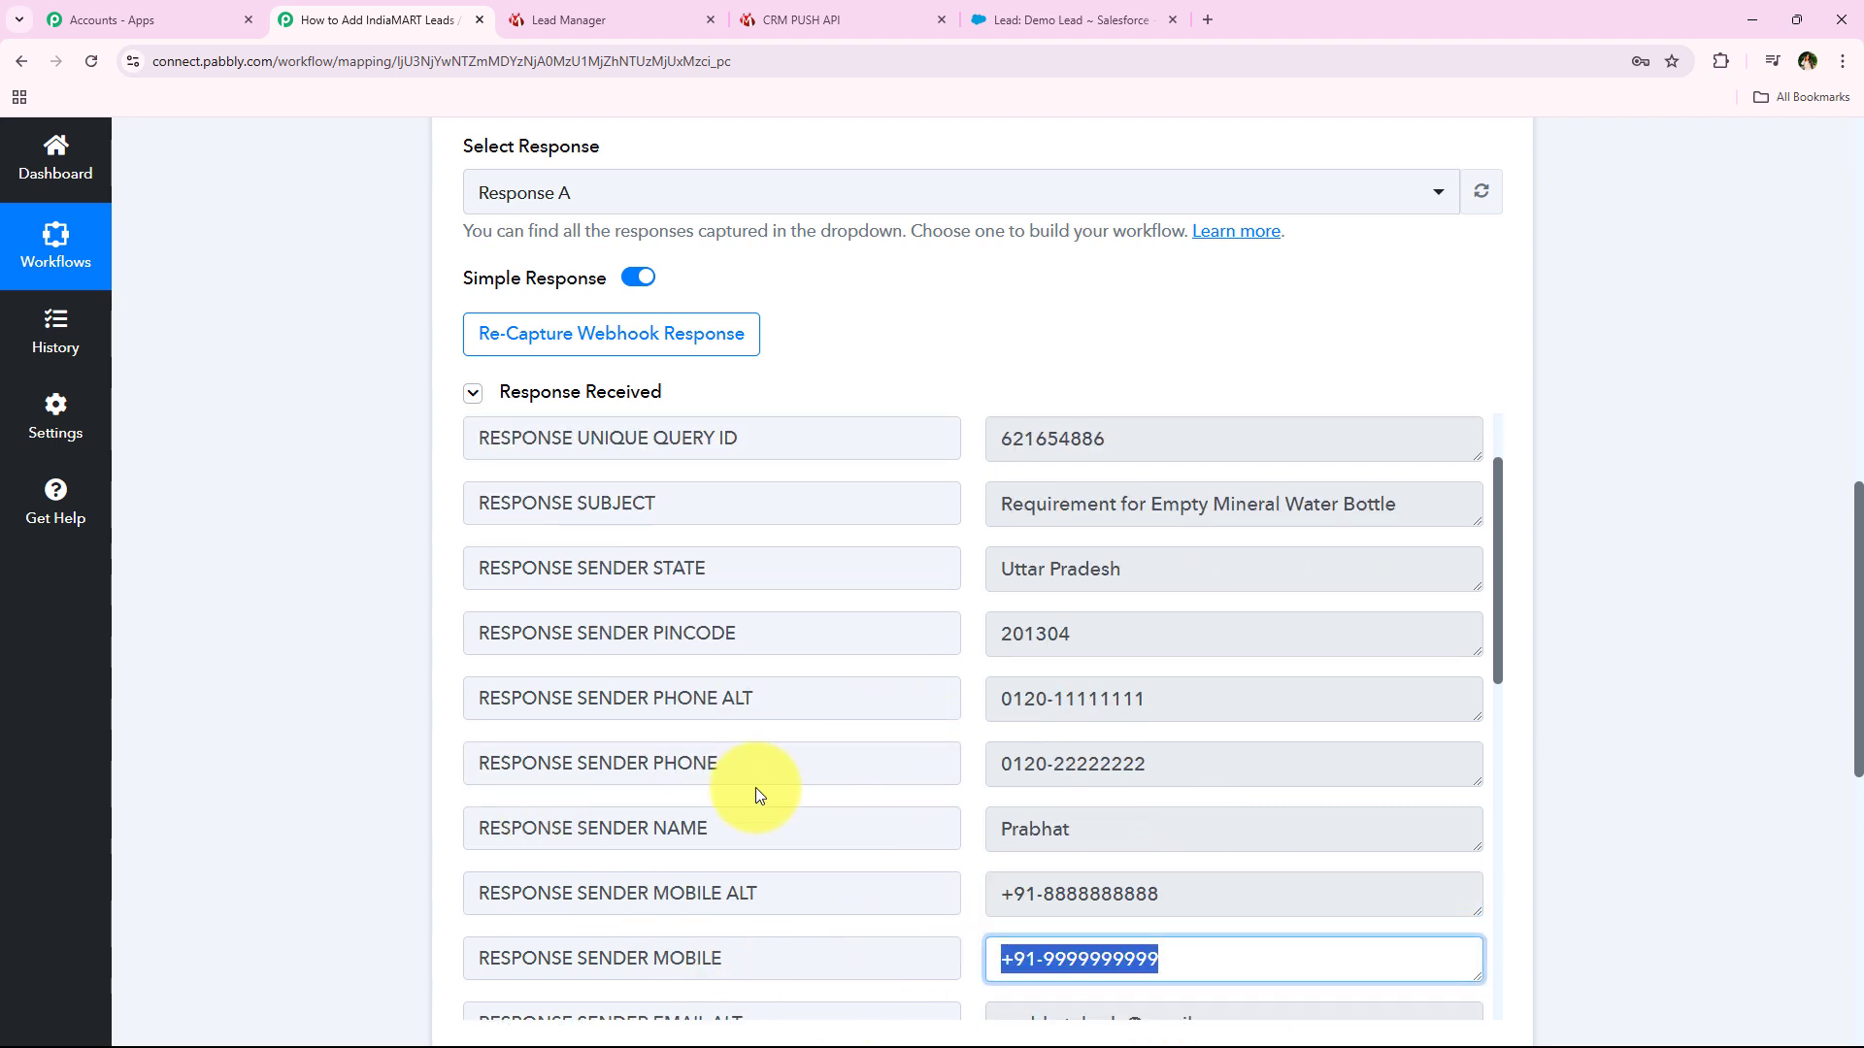
scroll(757, 791, "up", 2)
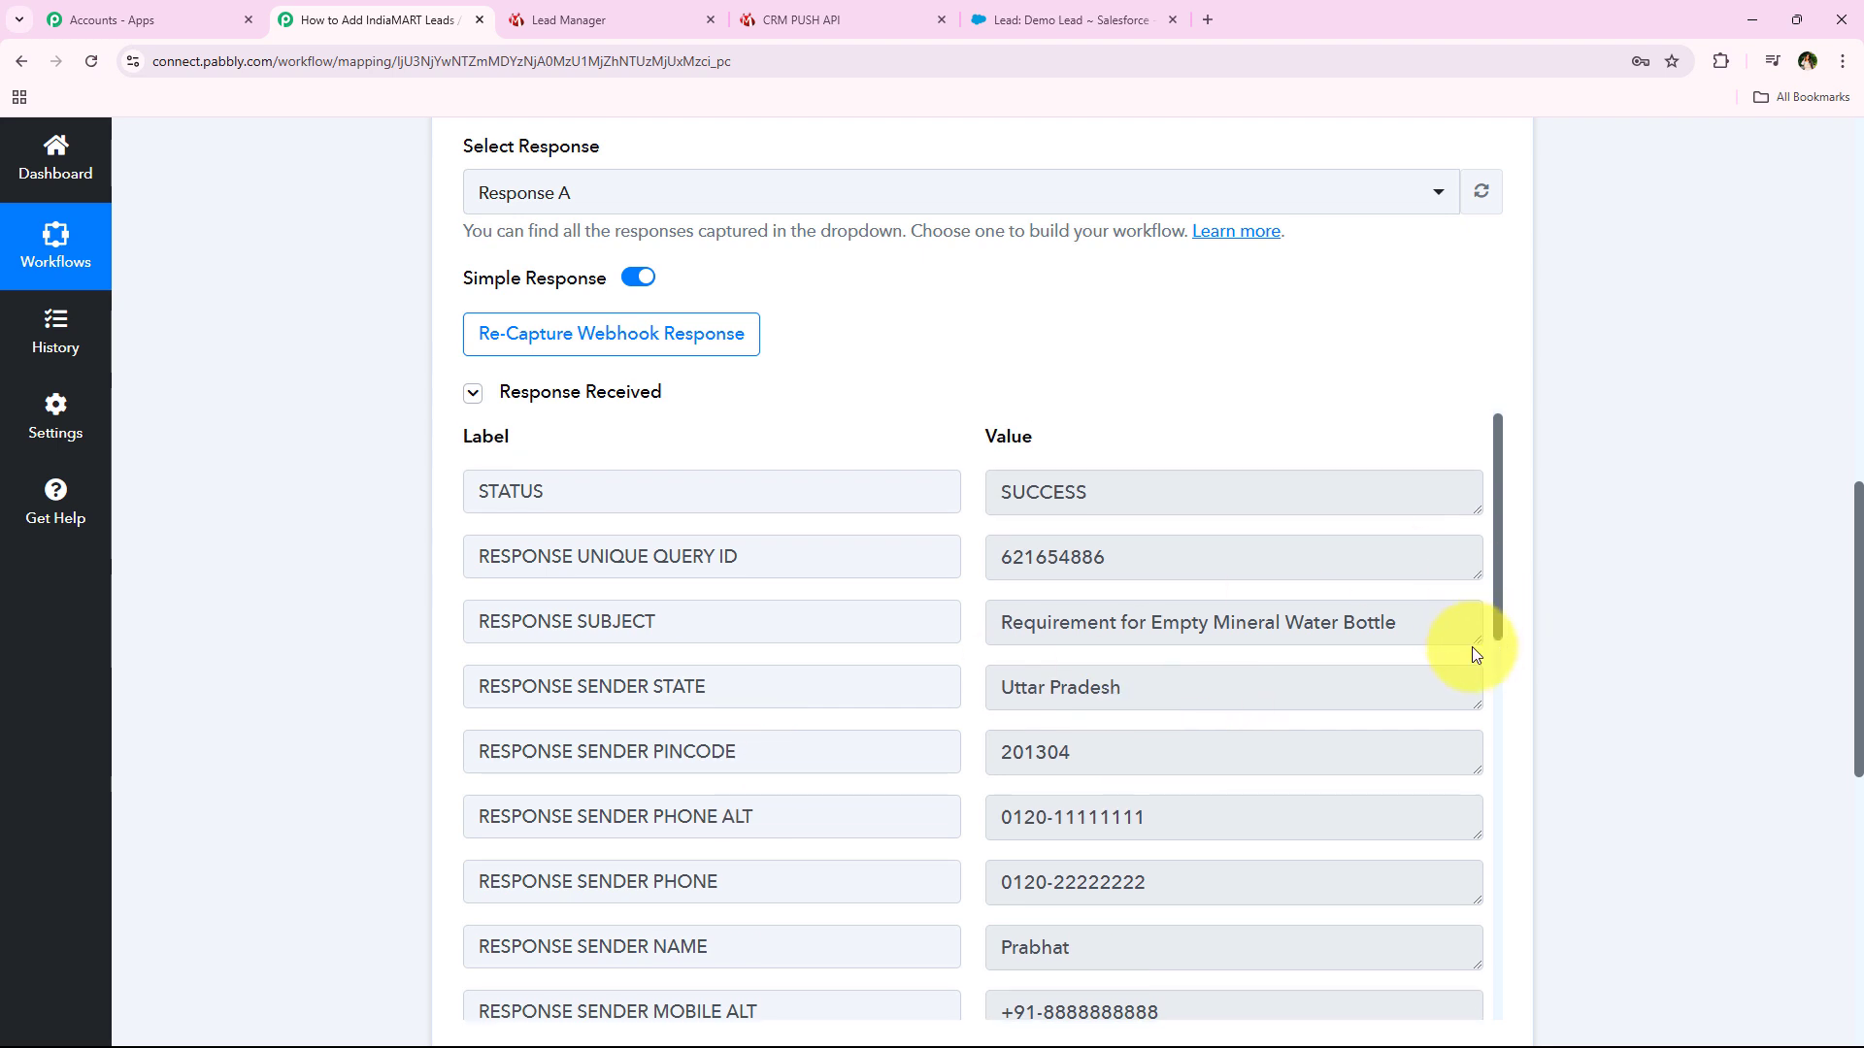
left_click_drag(1468, 641, 1472, 664)
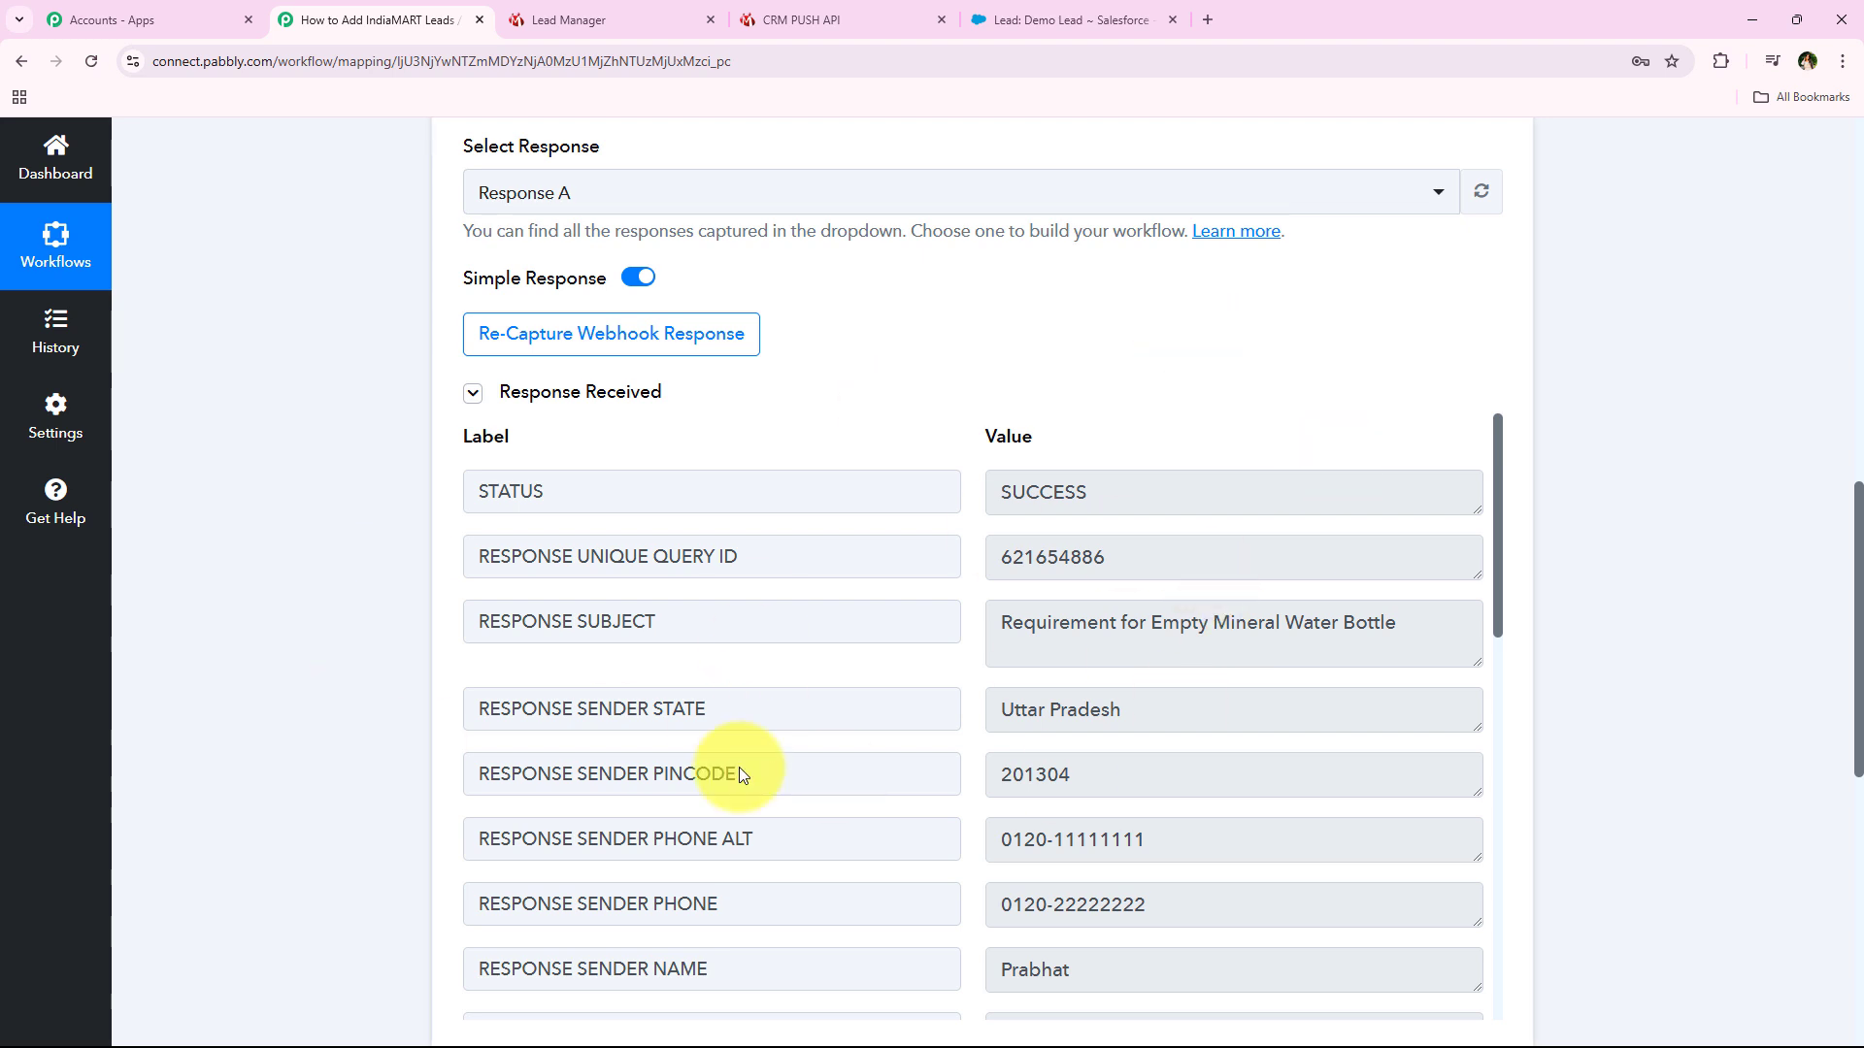
left_click_drag(1474, 660, 1470, 633)
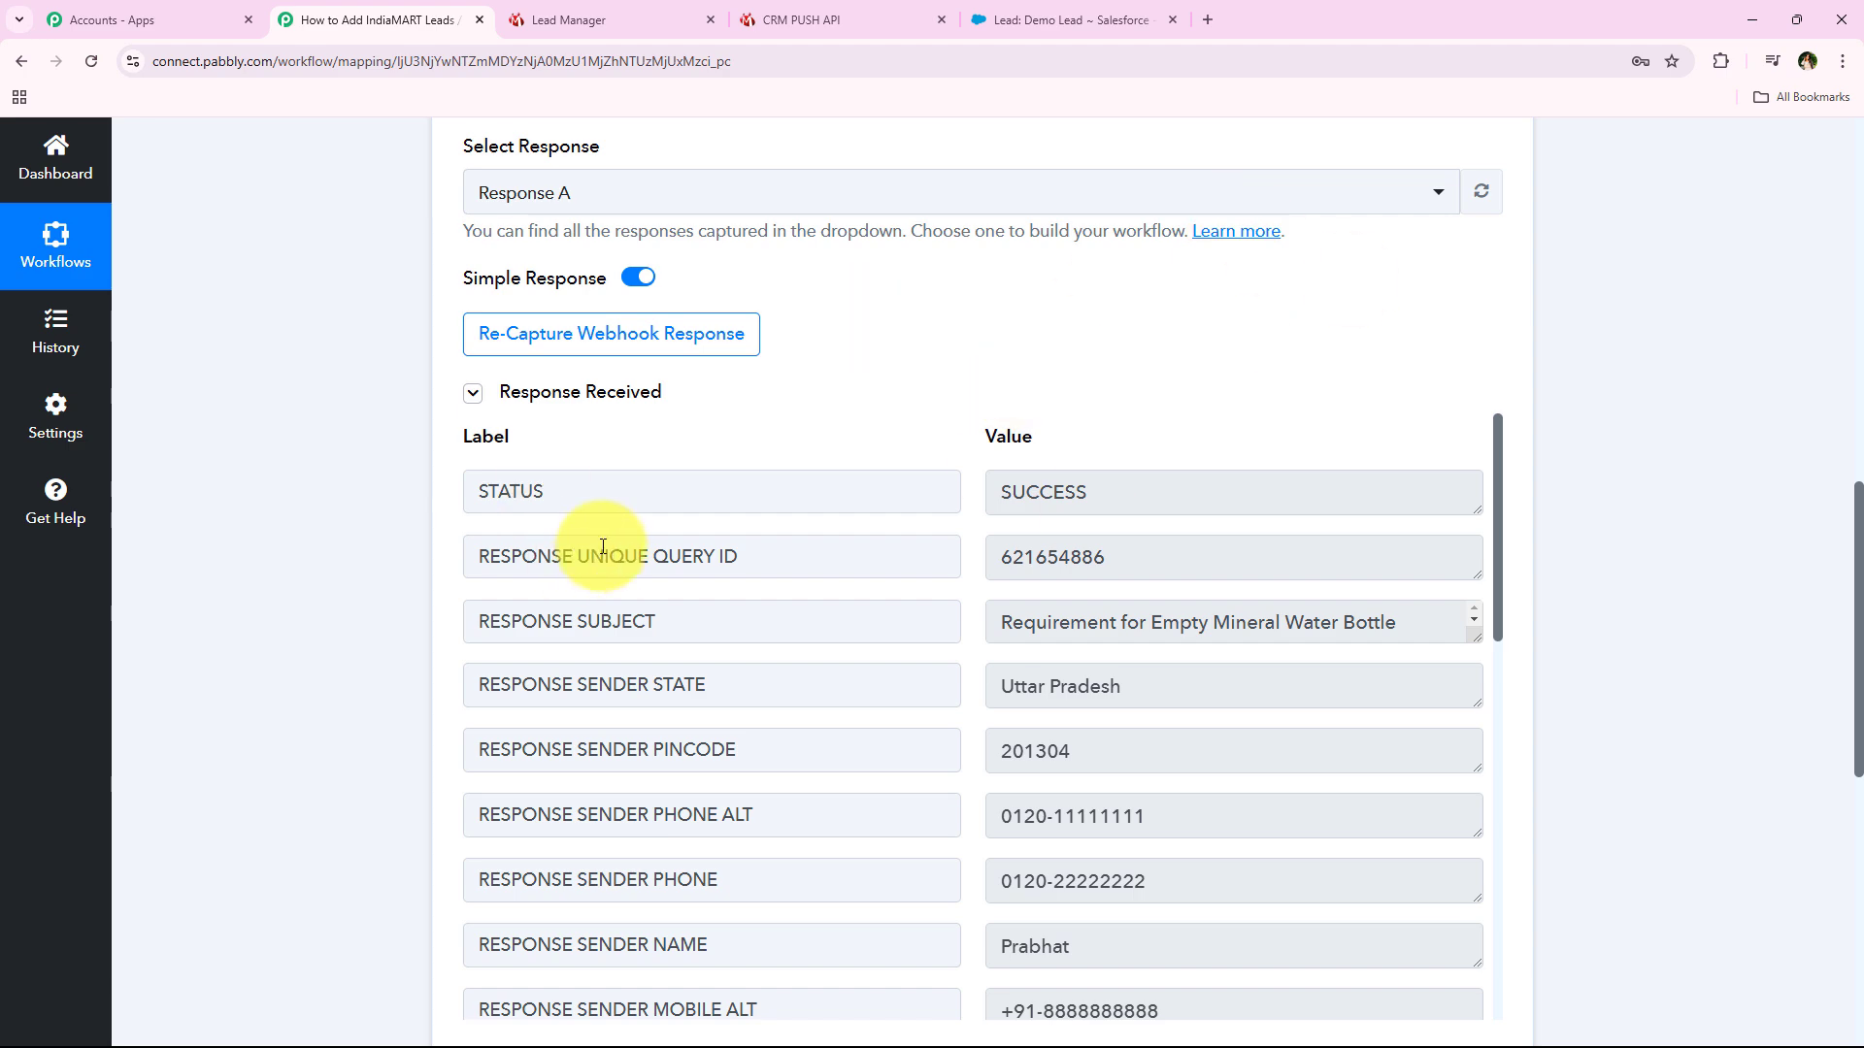
Step: Check the sender company value, then collapse the IndiaMART New Leads trigger step
scroll(320, 377, "down", 4)
scroll(329, 425, "up", 2)
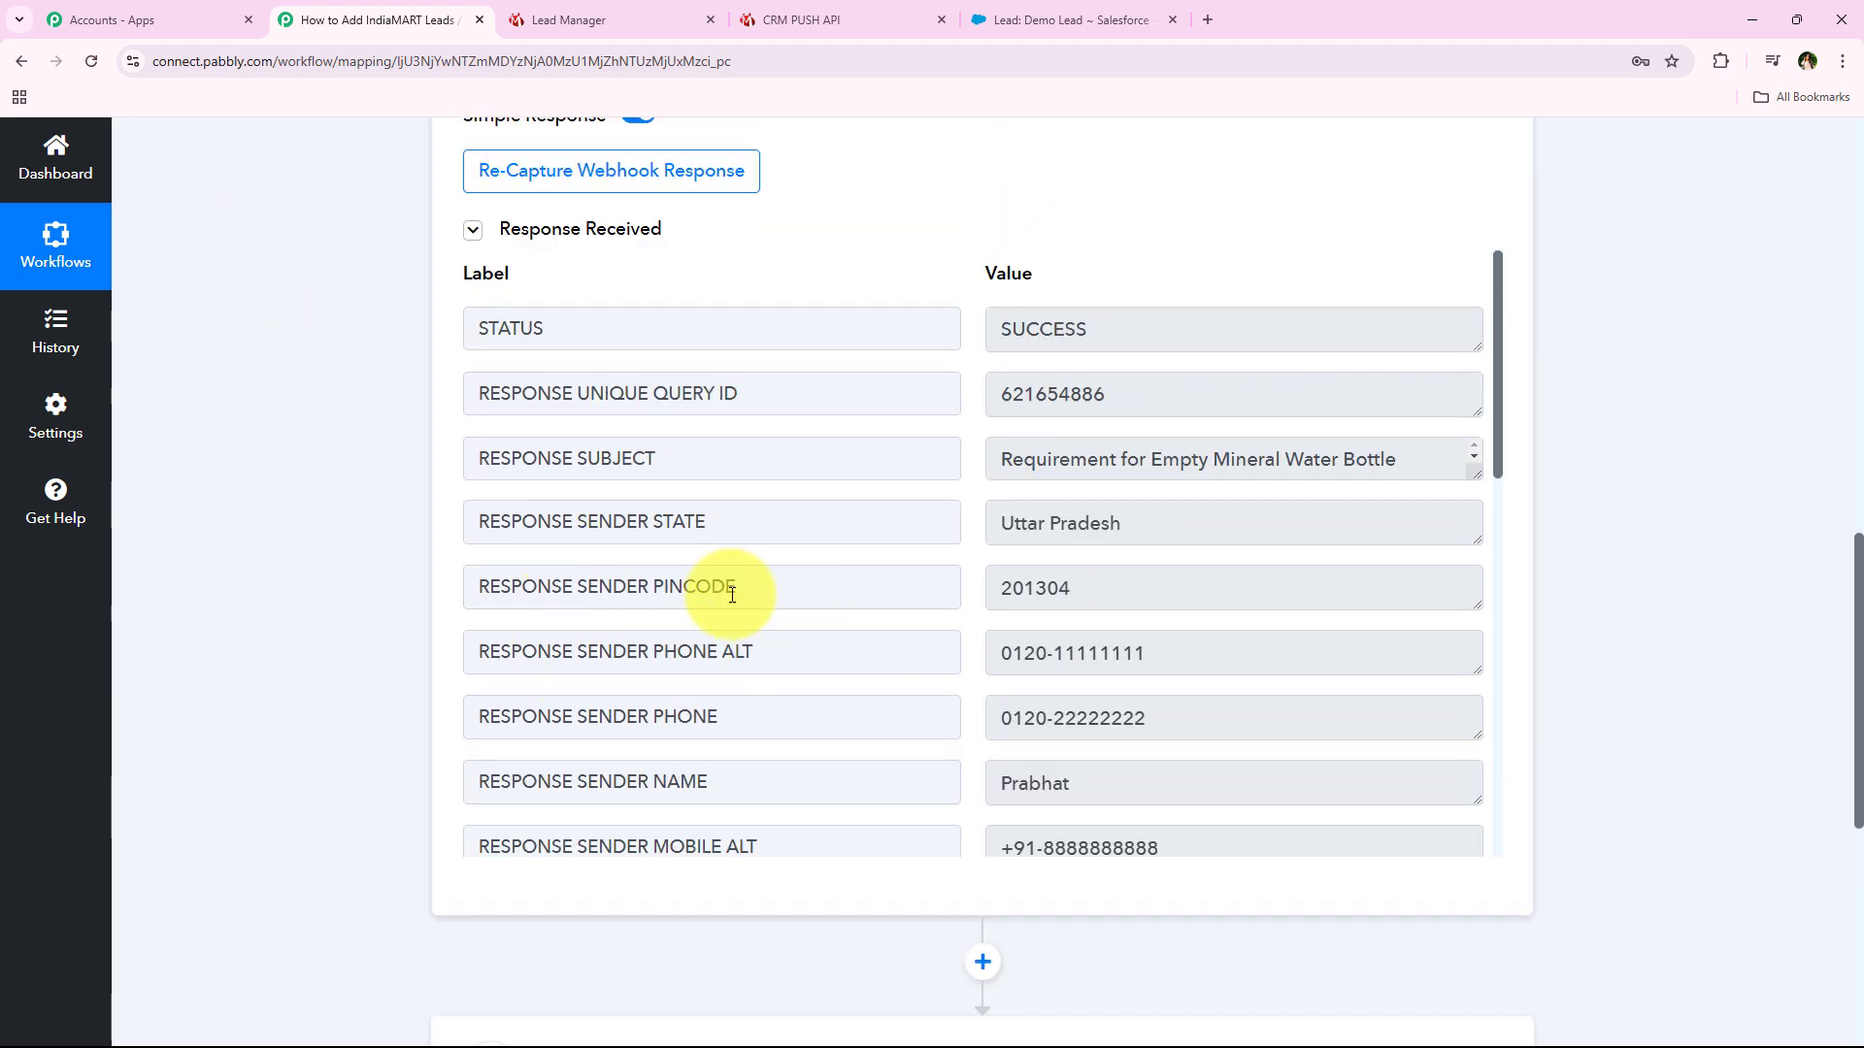
scroll(1182, 454, "down", 7)
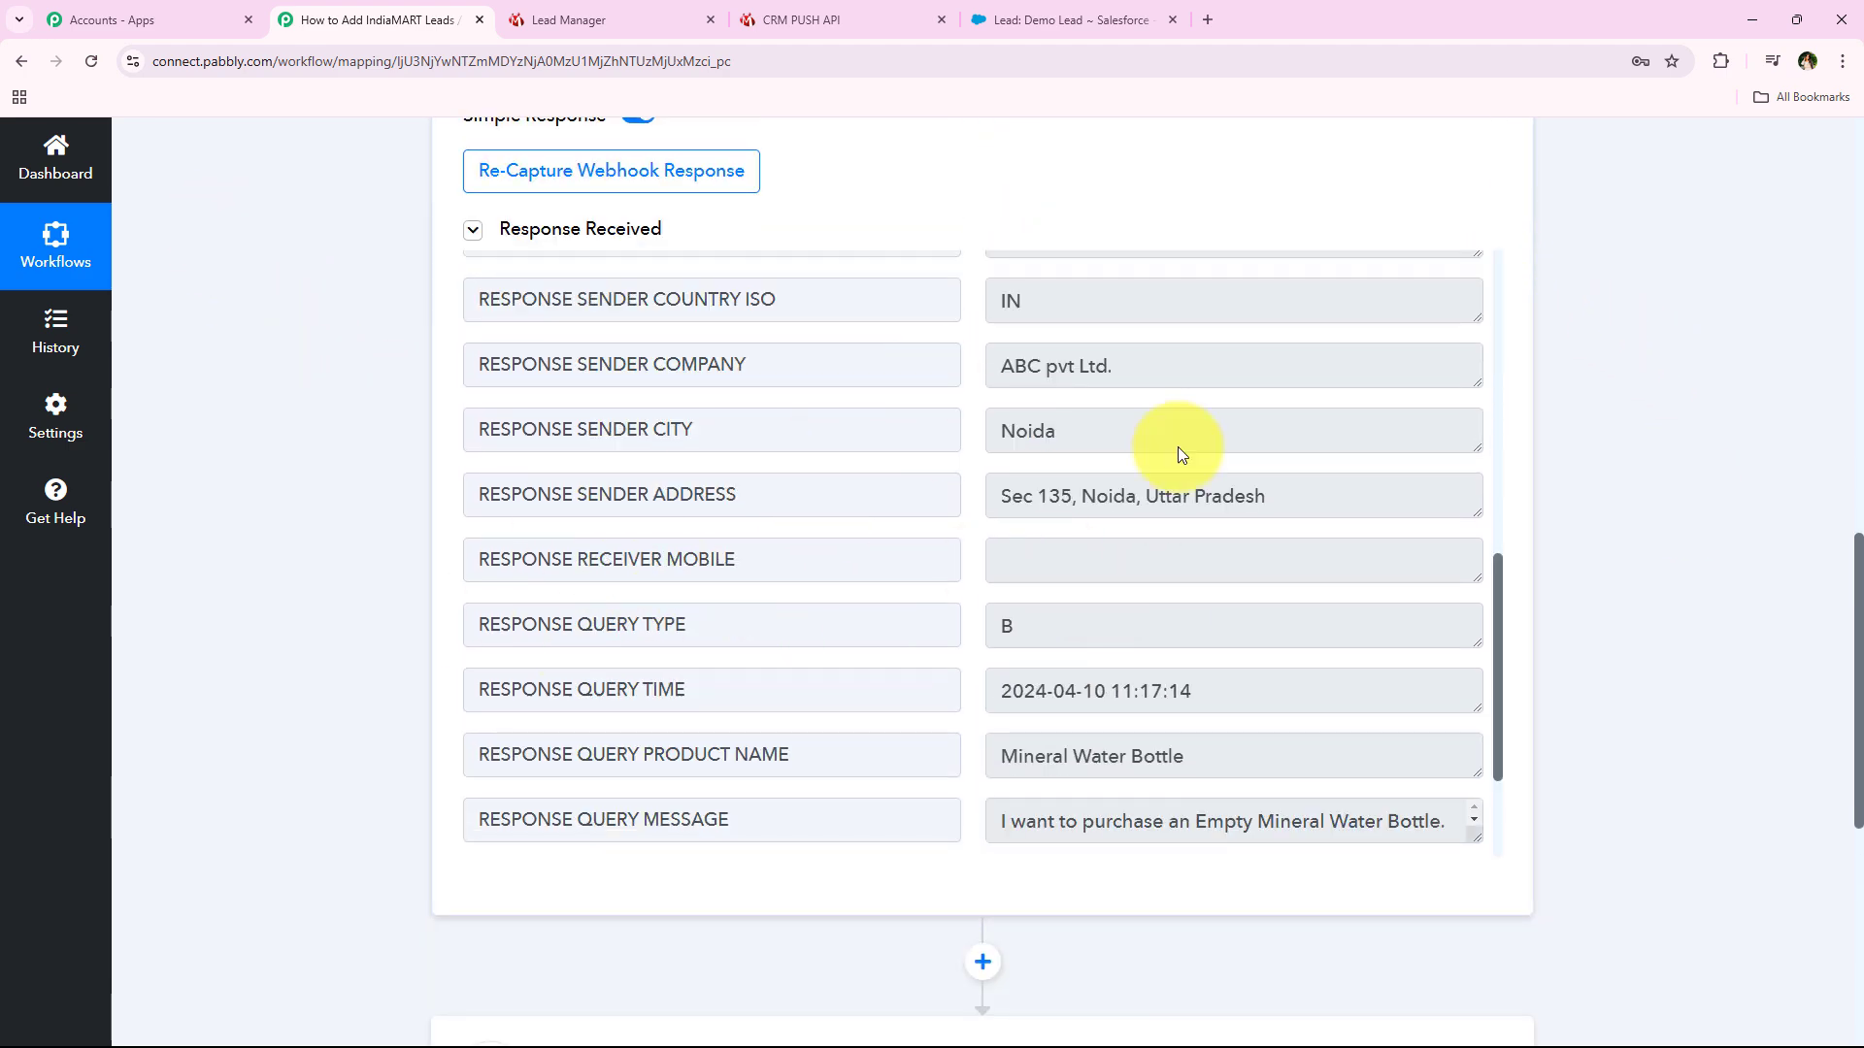
left_click_drag(1165, 365, 882, 354)
left_click_drag(1295, 442, 595, 433)
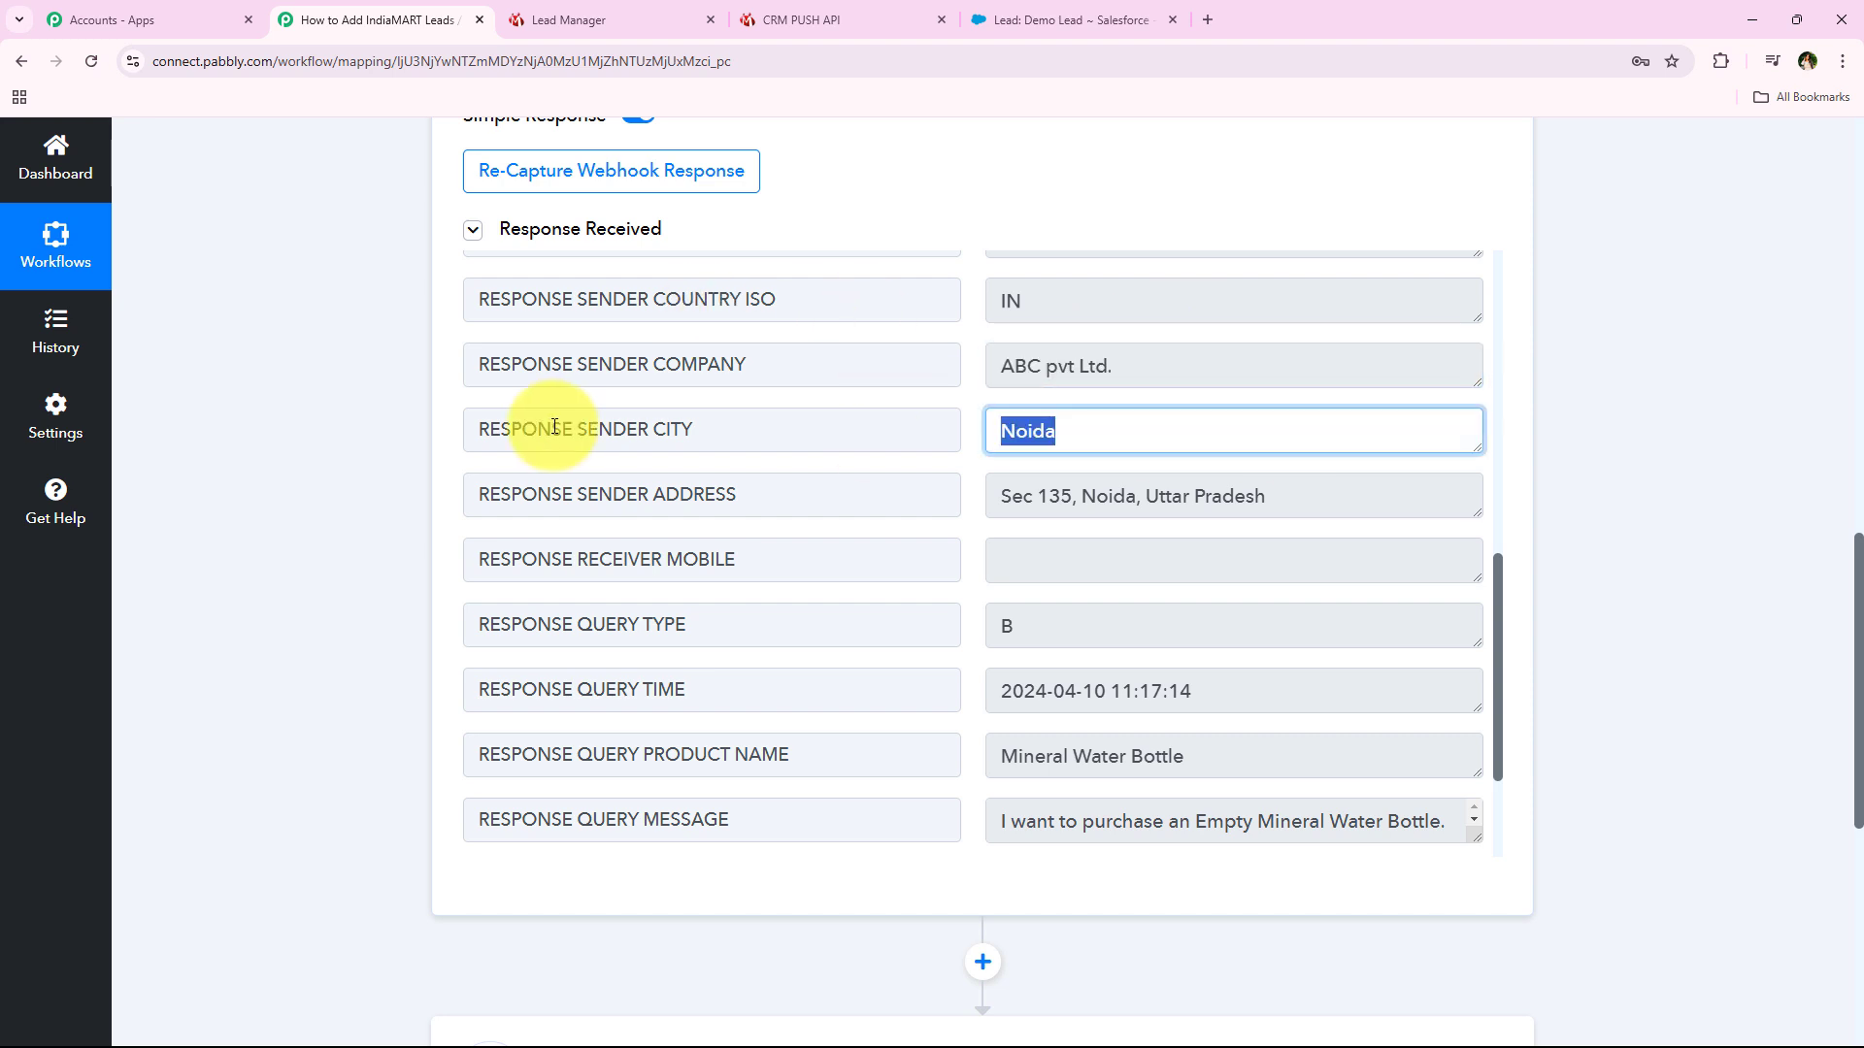
left_click_drag(1369, 504, 874, 536)
scroll(1267, 614, "down", 2)
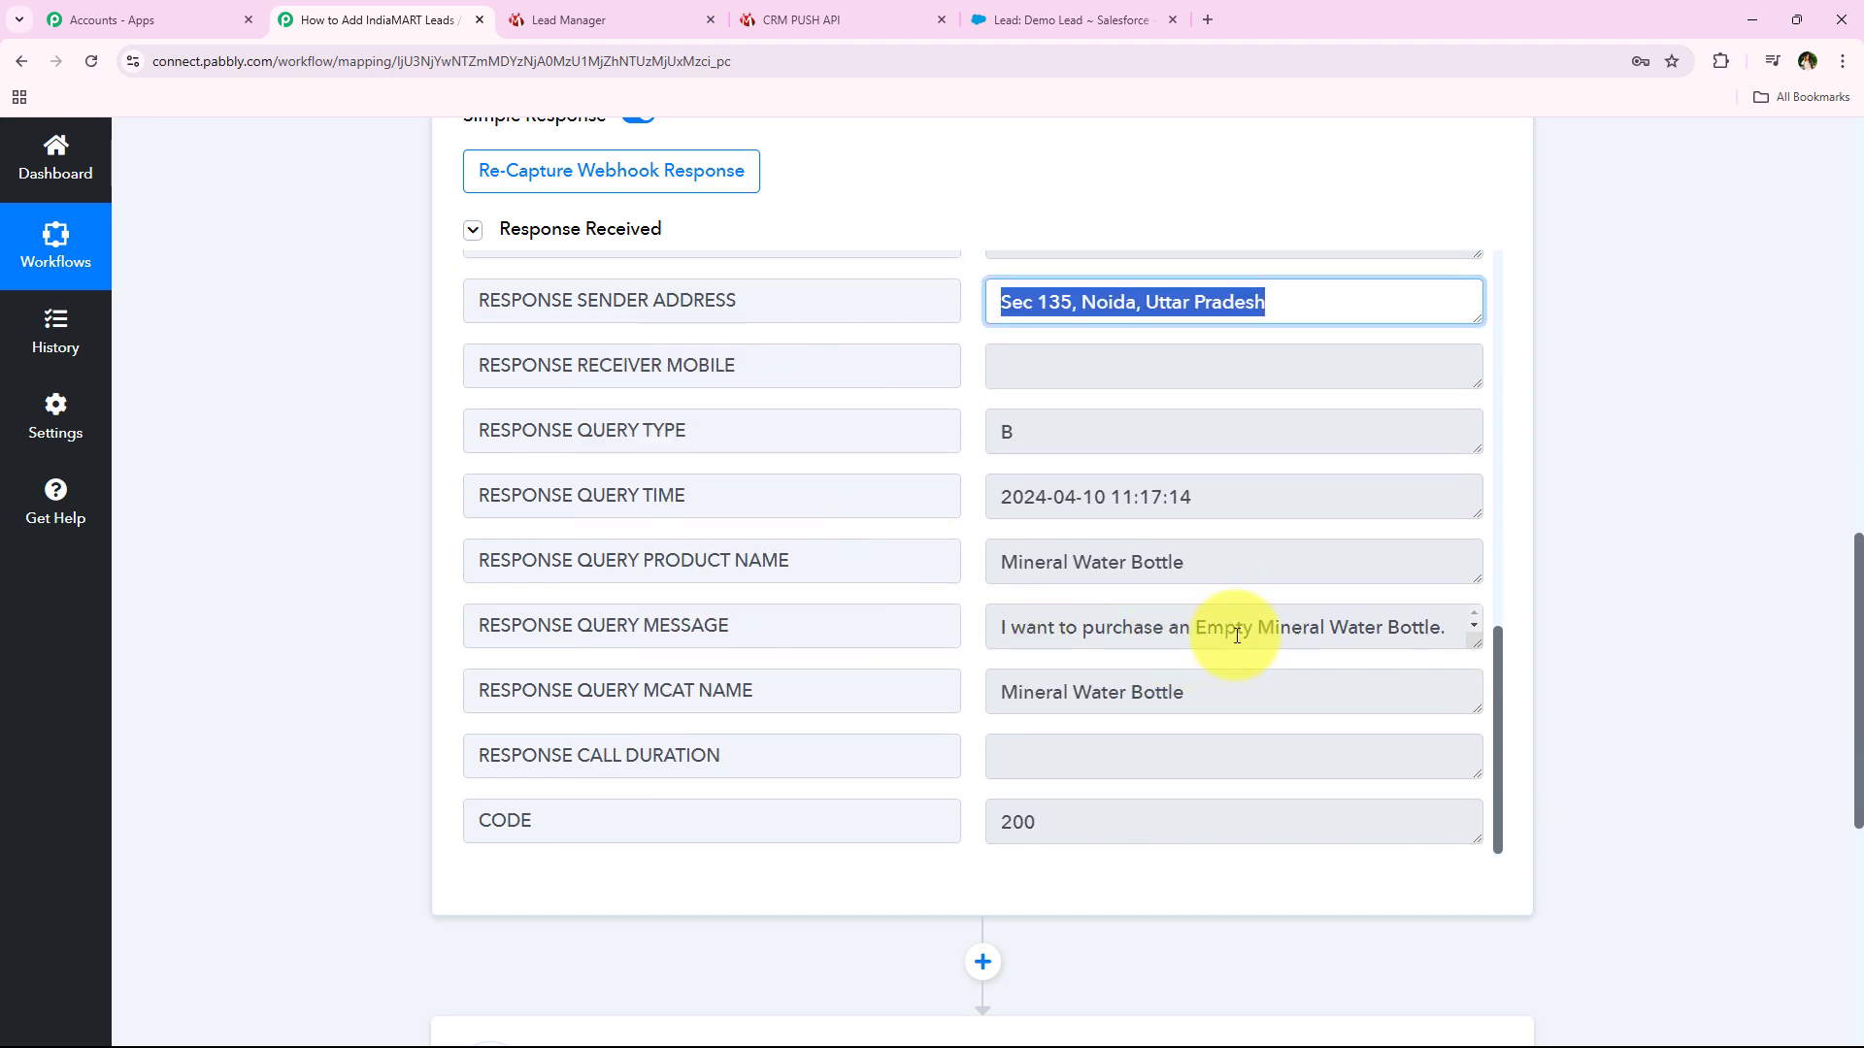
scroll(1242, 631, "down", 3)
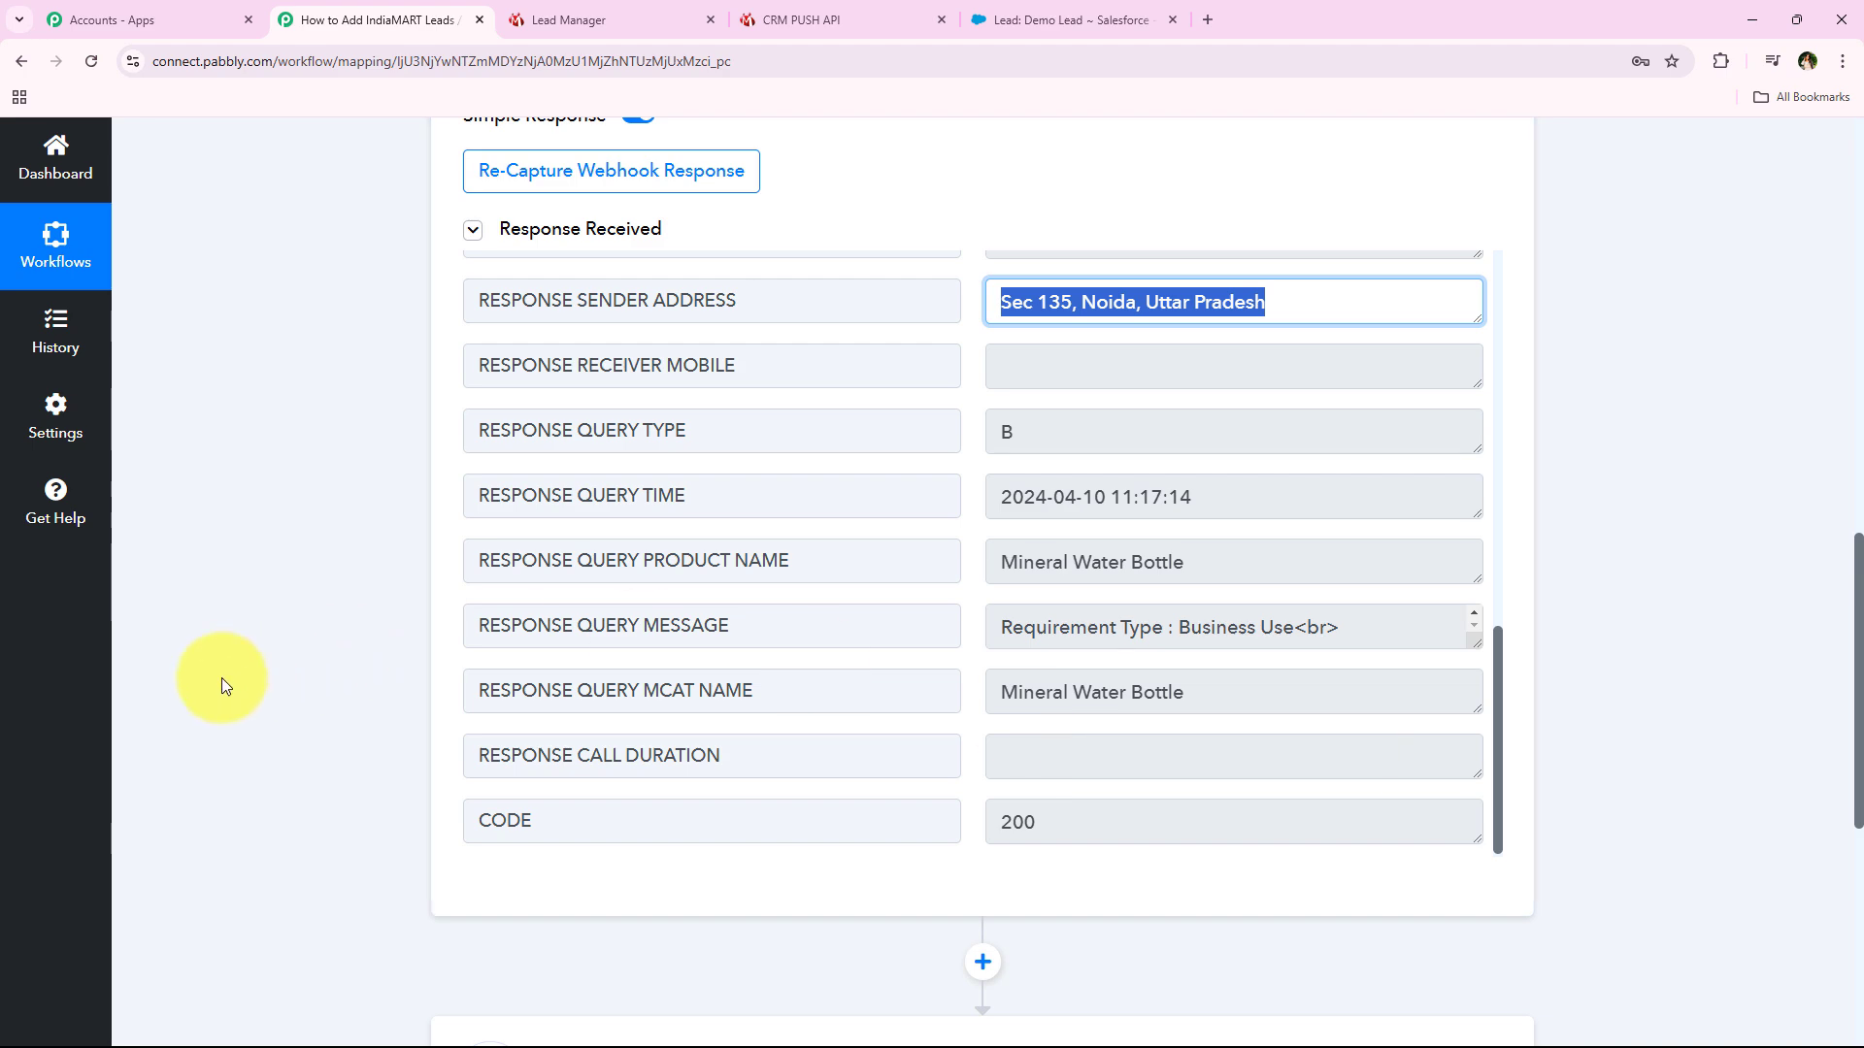
left_click(304, 282)
scroll(304, 281, "up", 13)
left_click(775, 549)
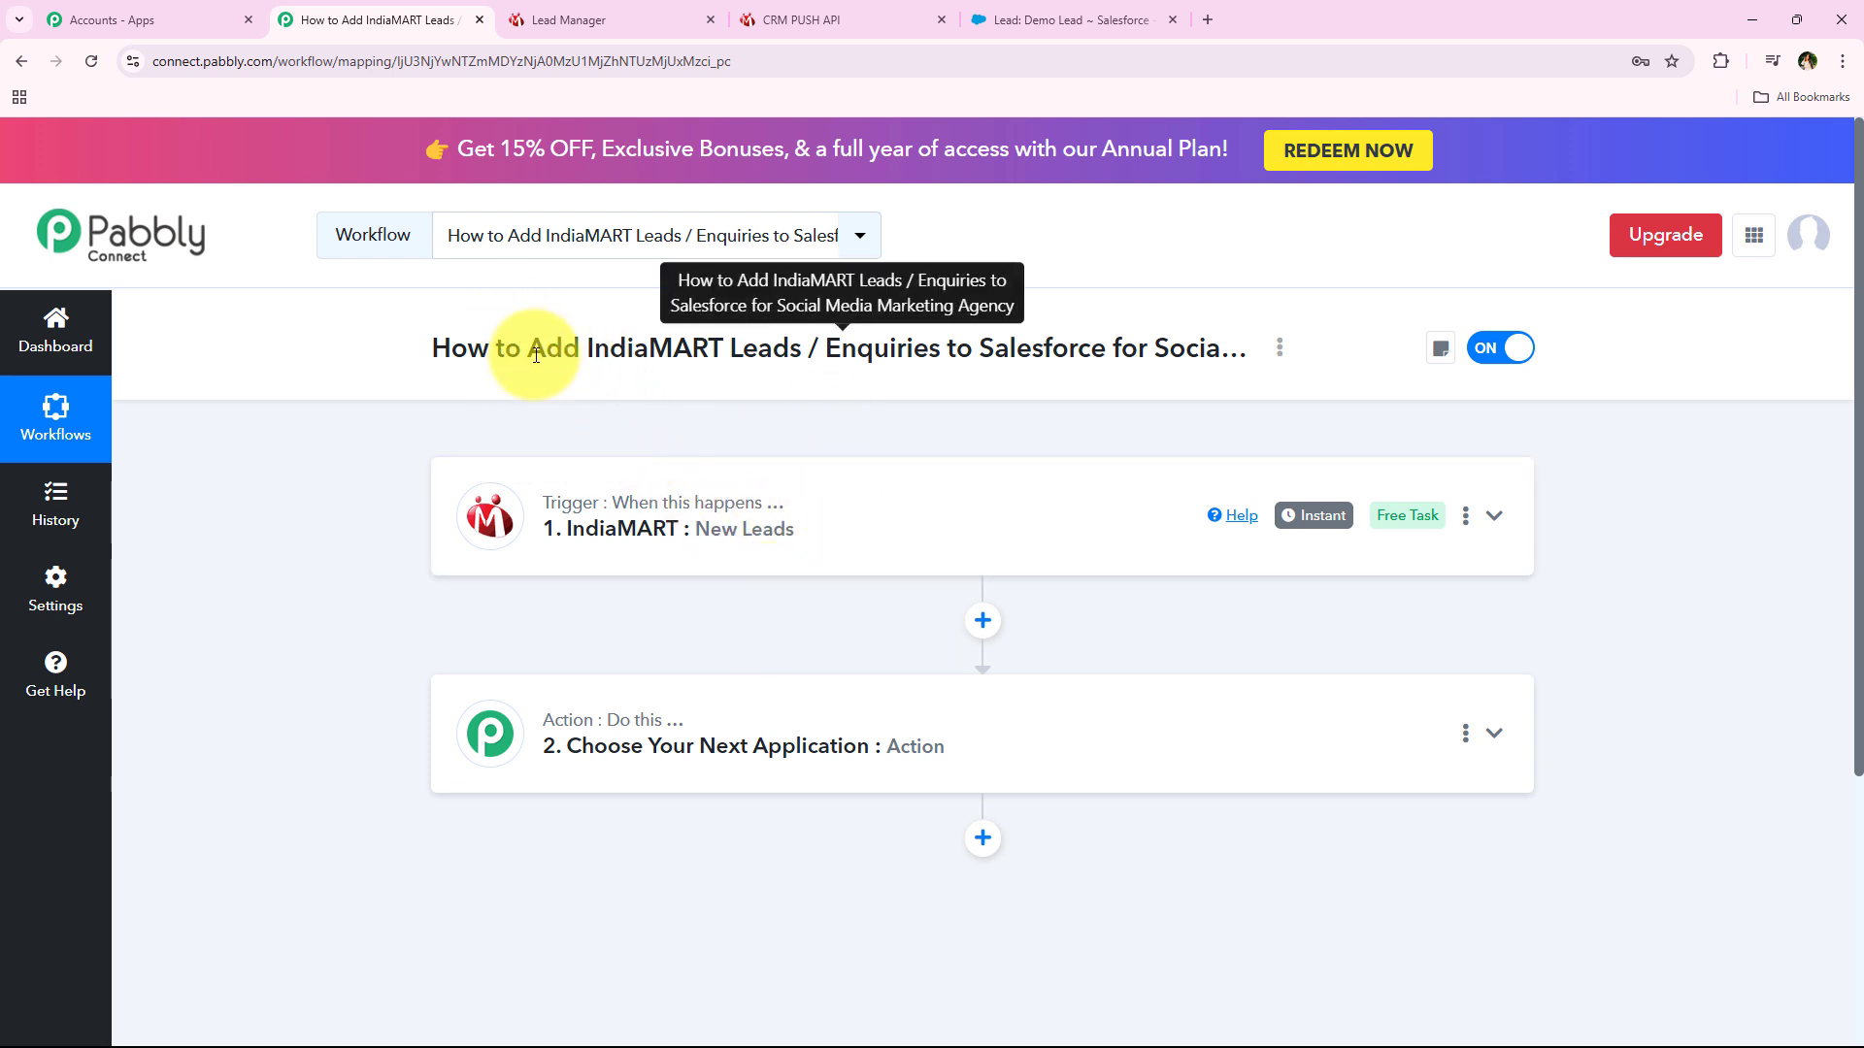
Step: Set the action step's app to Salesforce, searching 'Salesfor' in Choose App
left_click_drag(527, 352, 1105, 351)
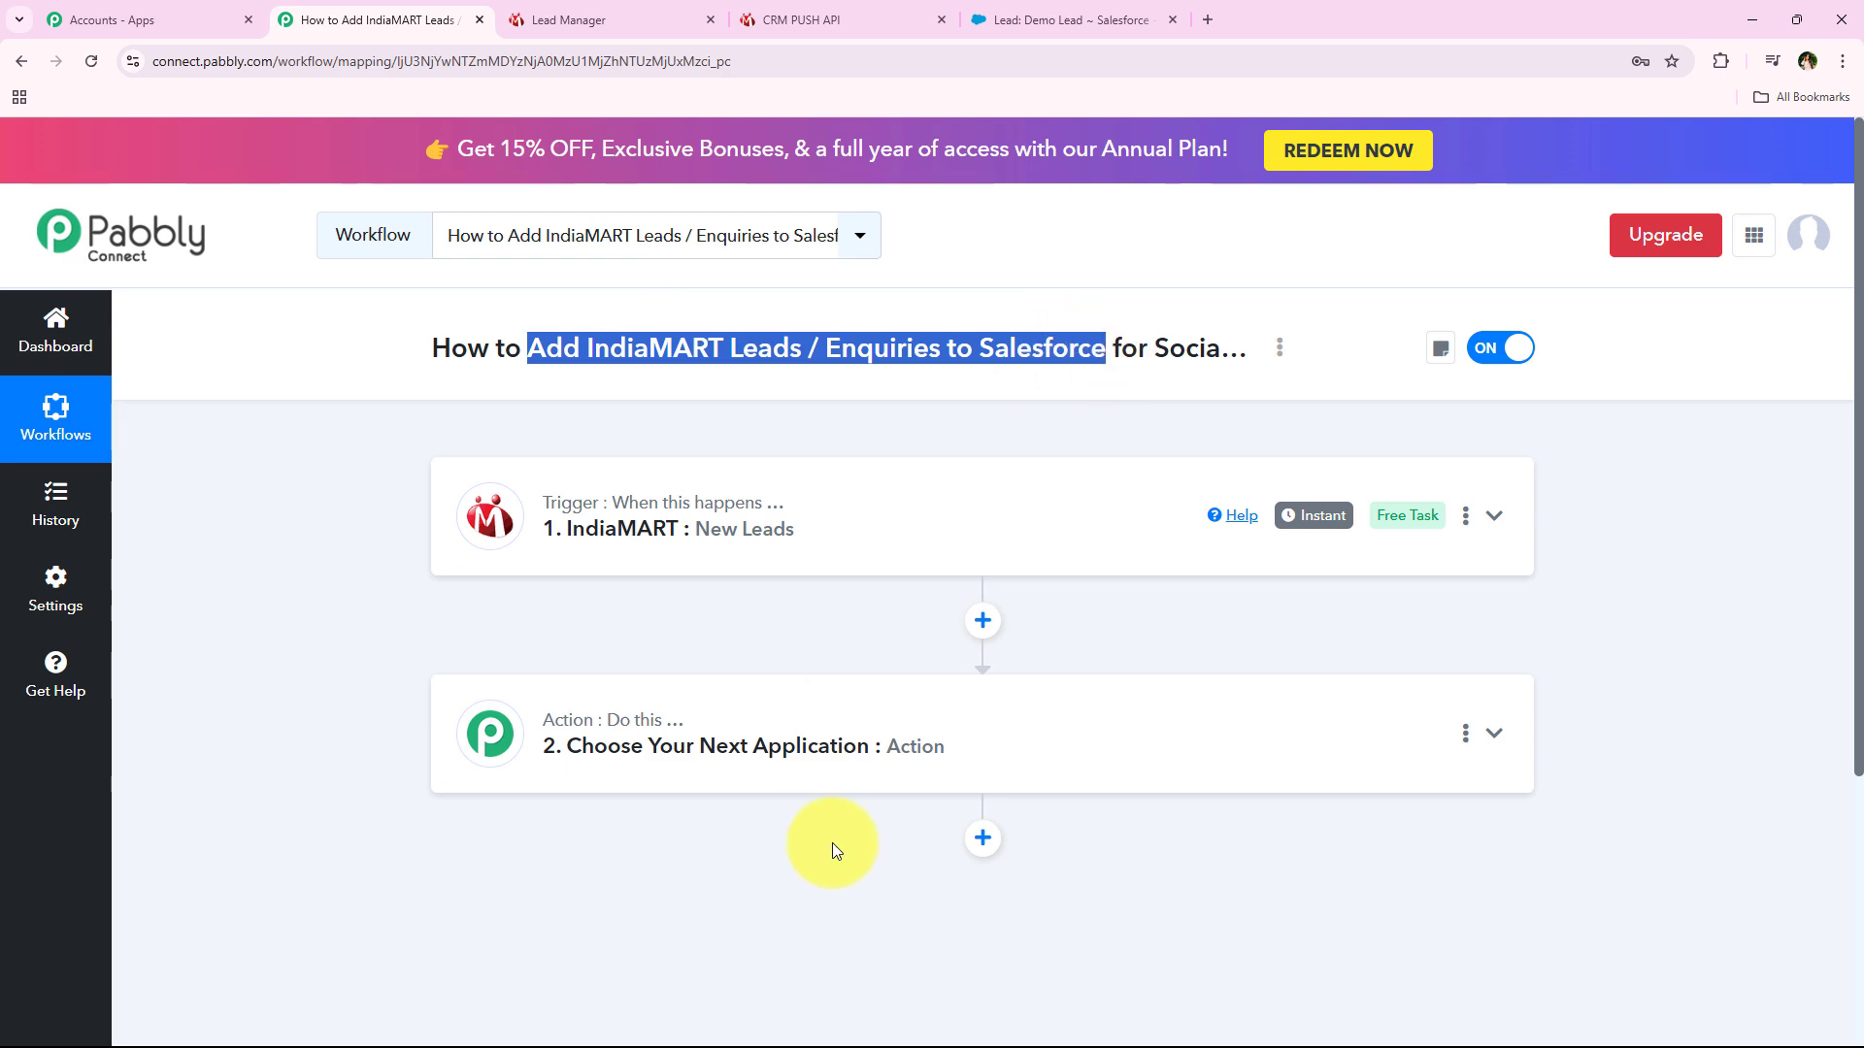
left_click(795, 733)
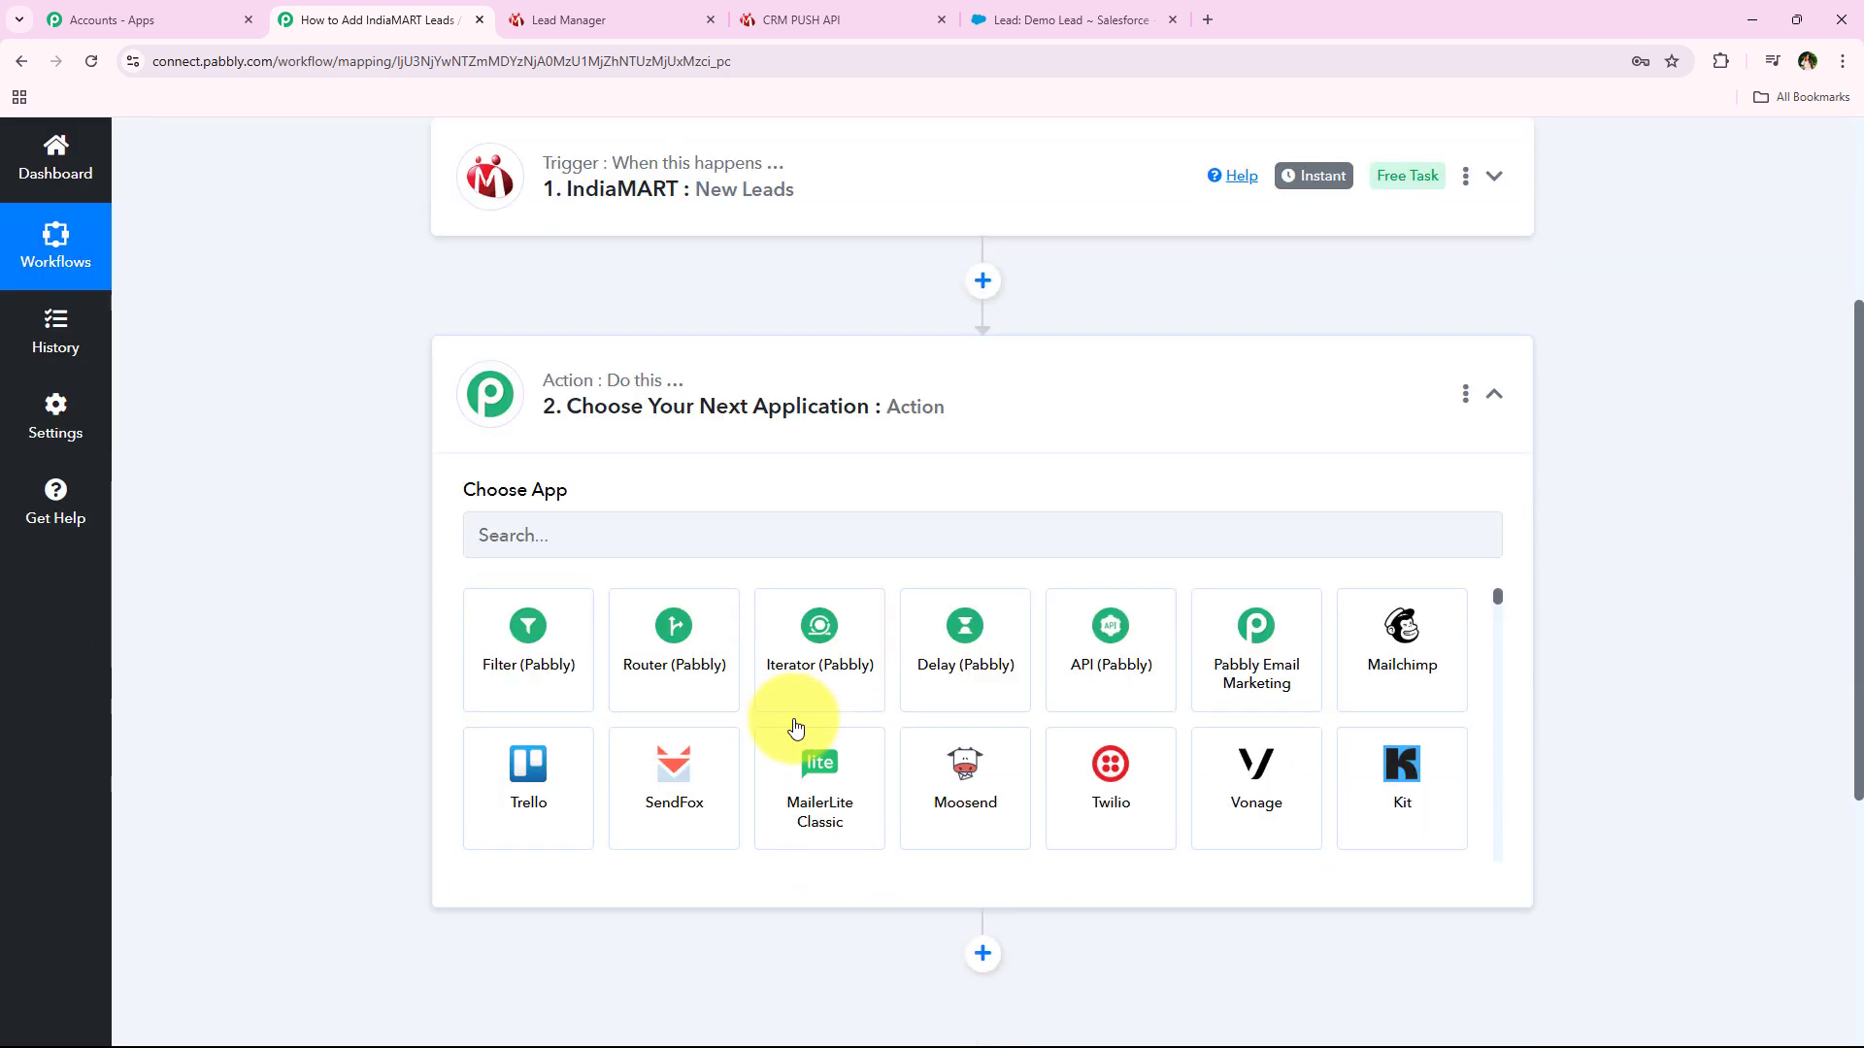
left_click(557, 541)
type("S")
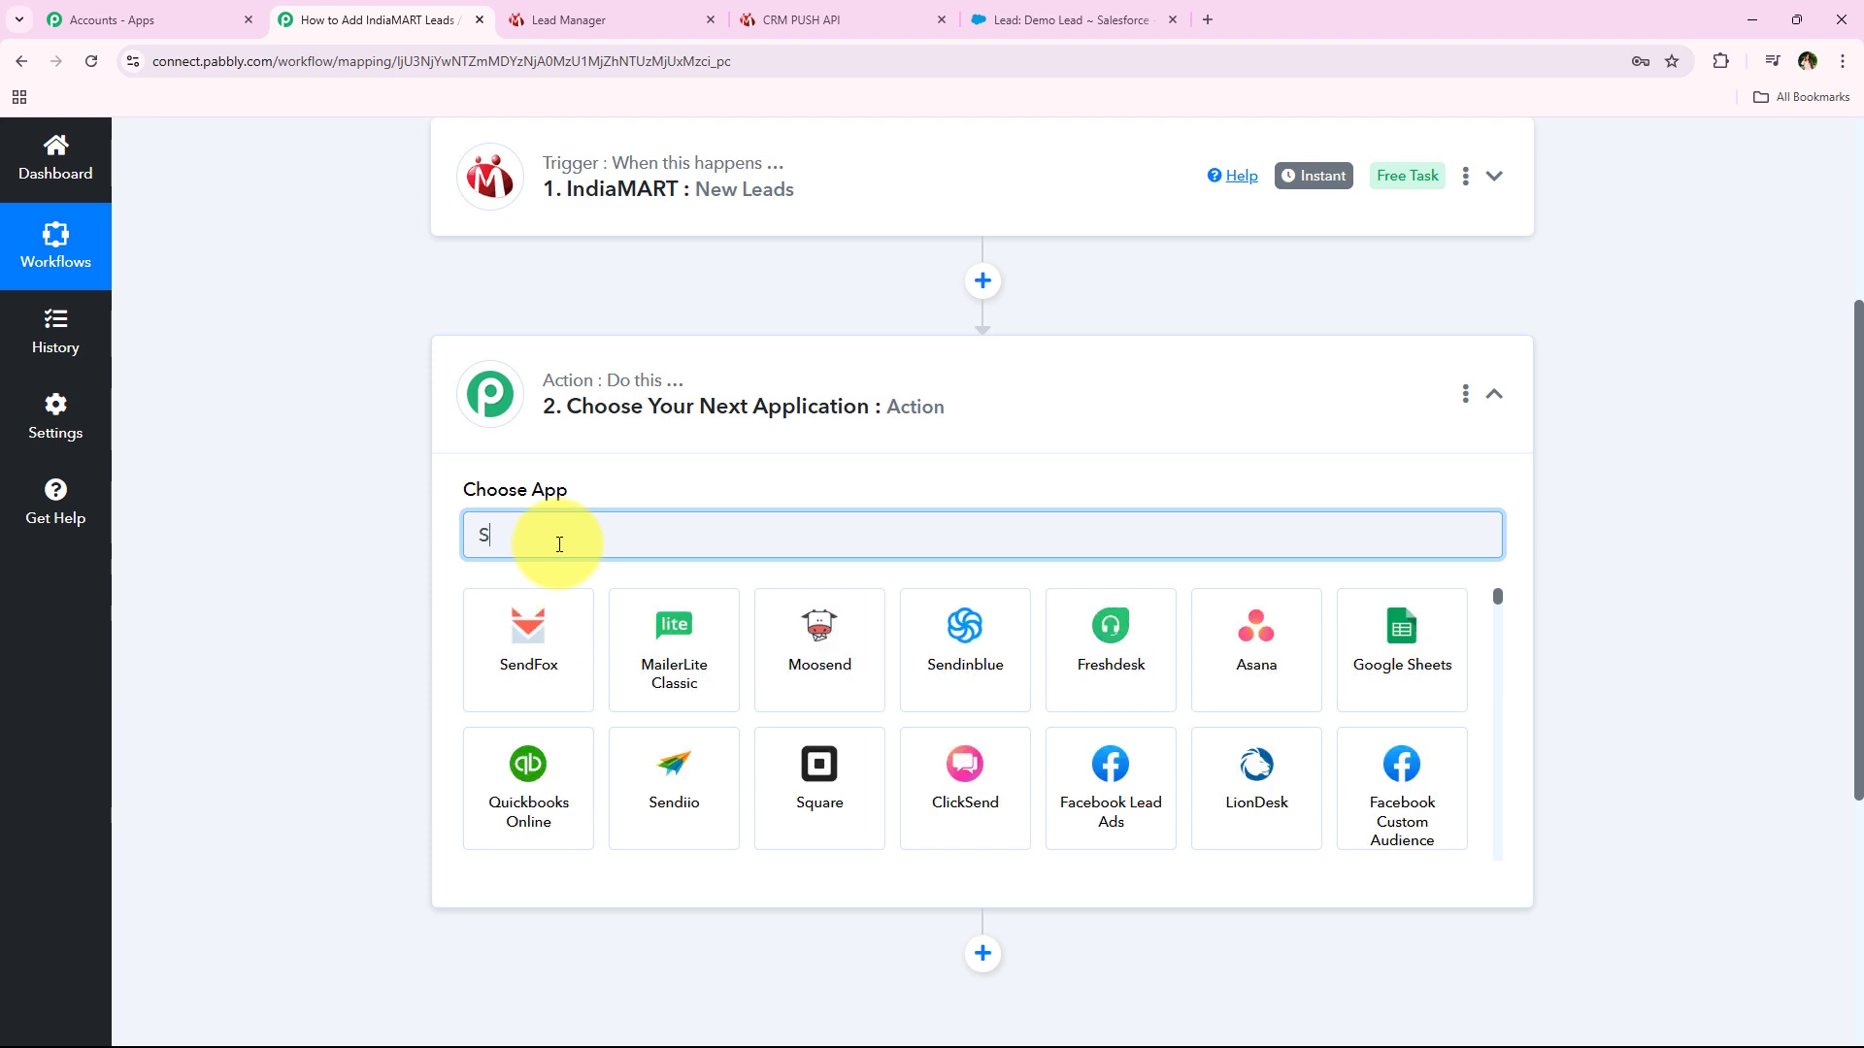
type("ales")
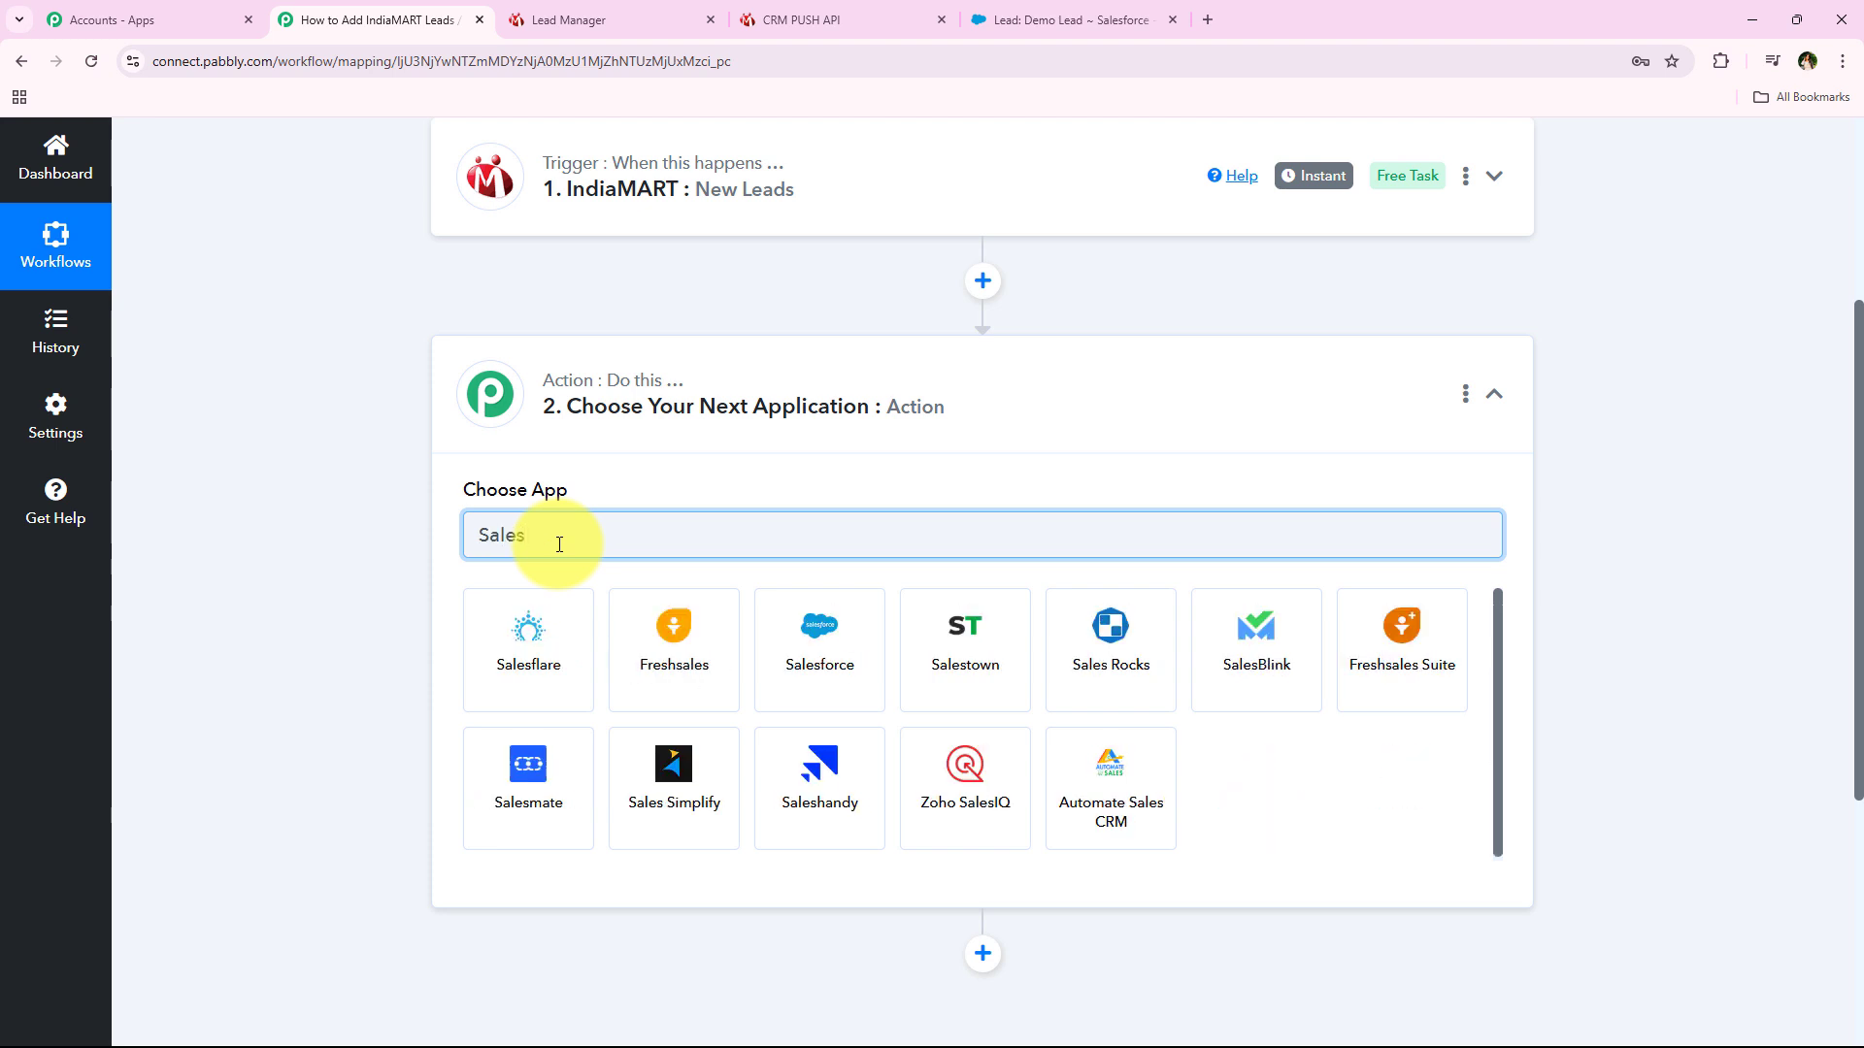
type("for")
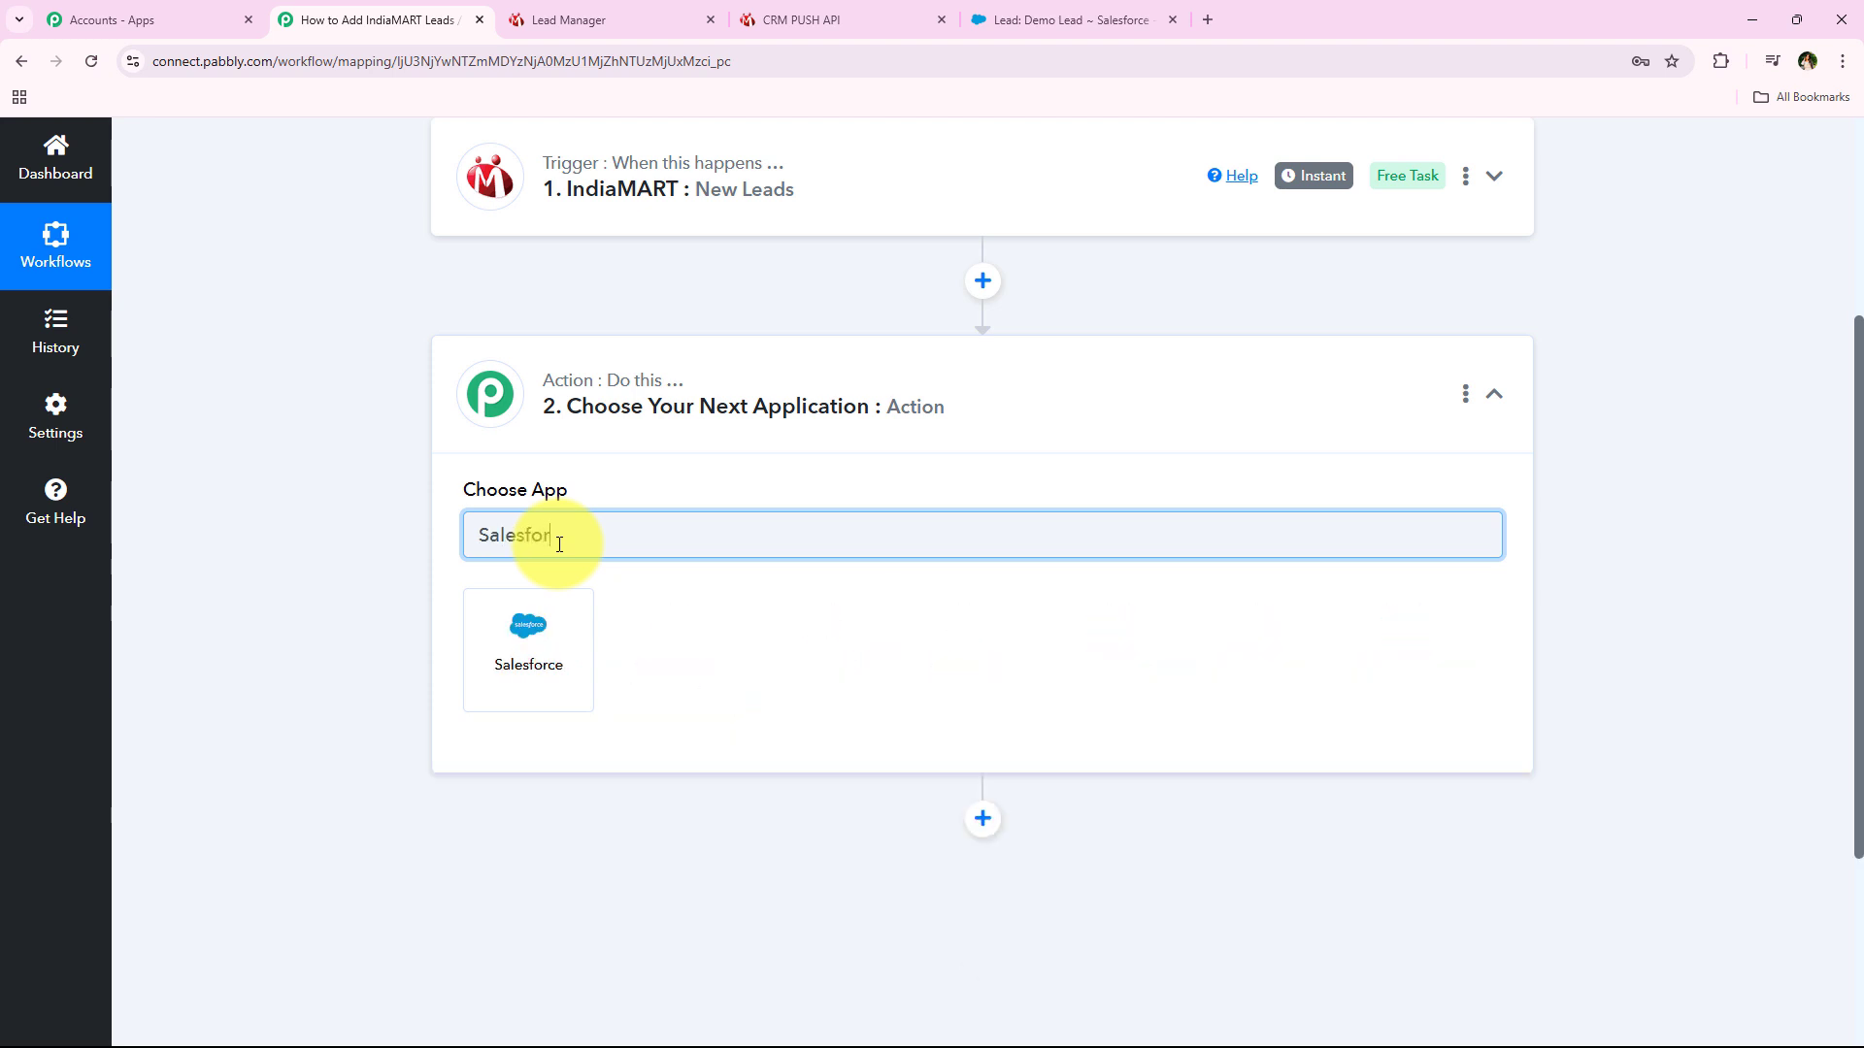
scroll(544, 631, "up", 1)
left_click(528, 718)
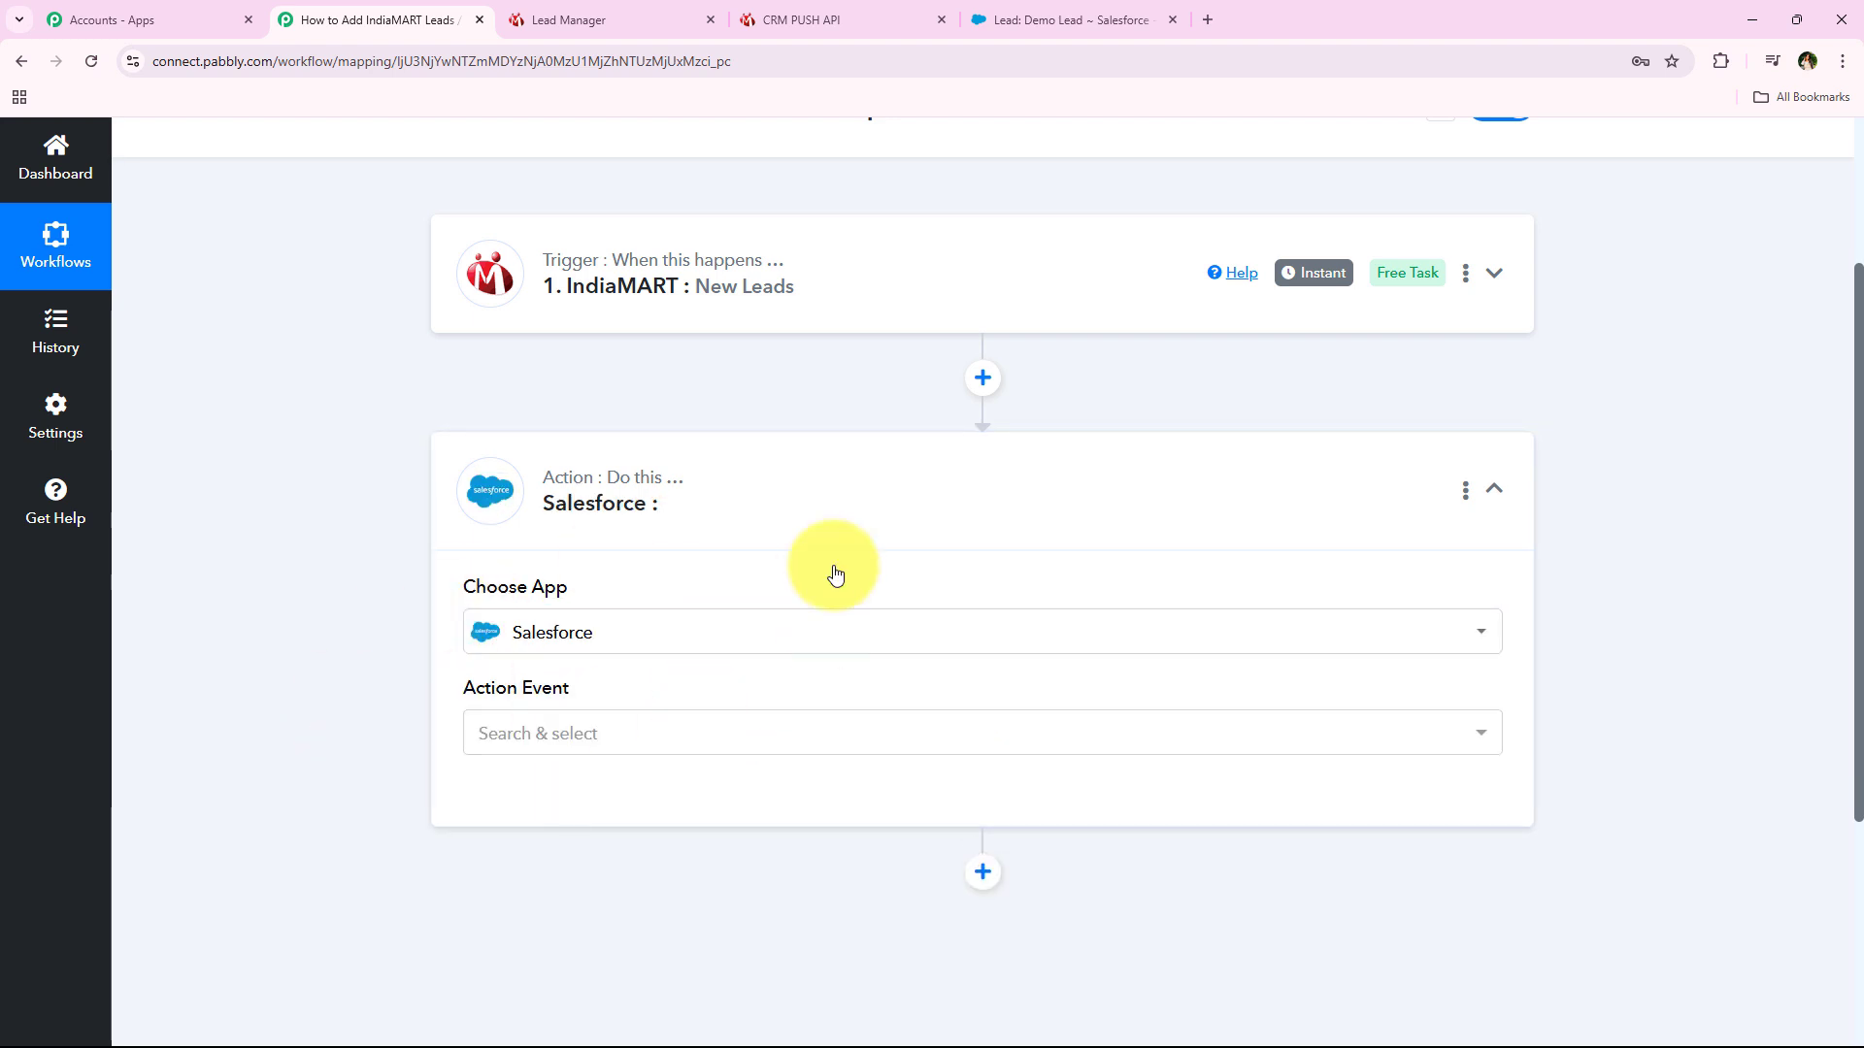
Step: Choose Create Lead as the Salesforce action event and start connecting an account
scroll(478, 673, "up", 1)
scroll(505, 681, "down", 1)
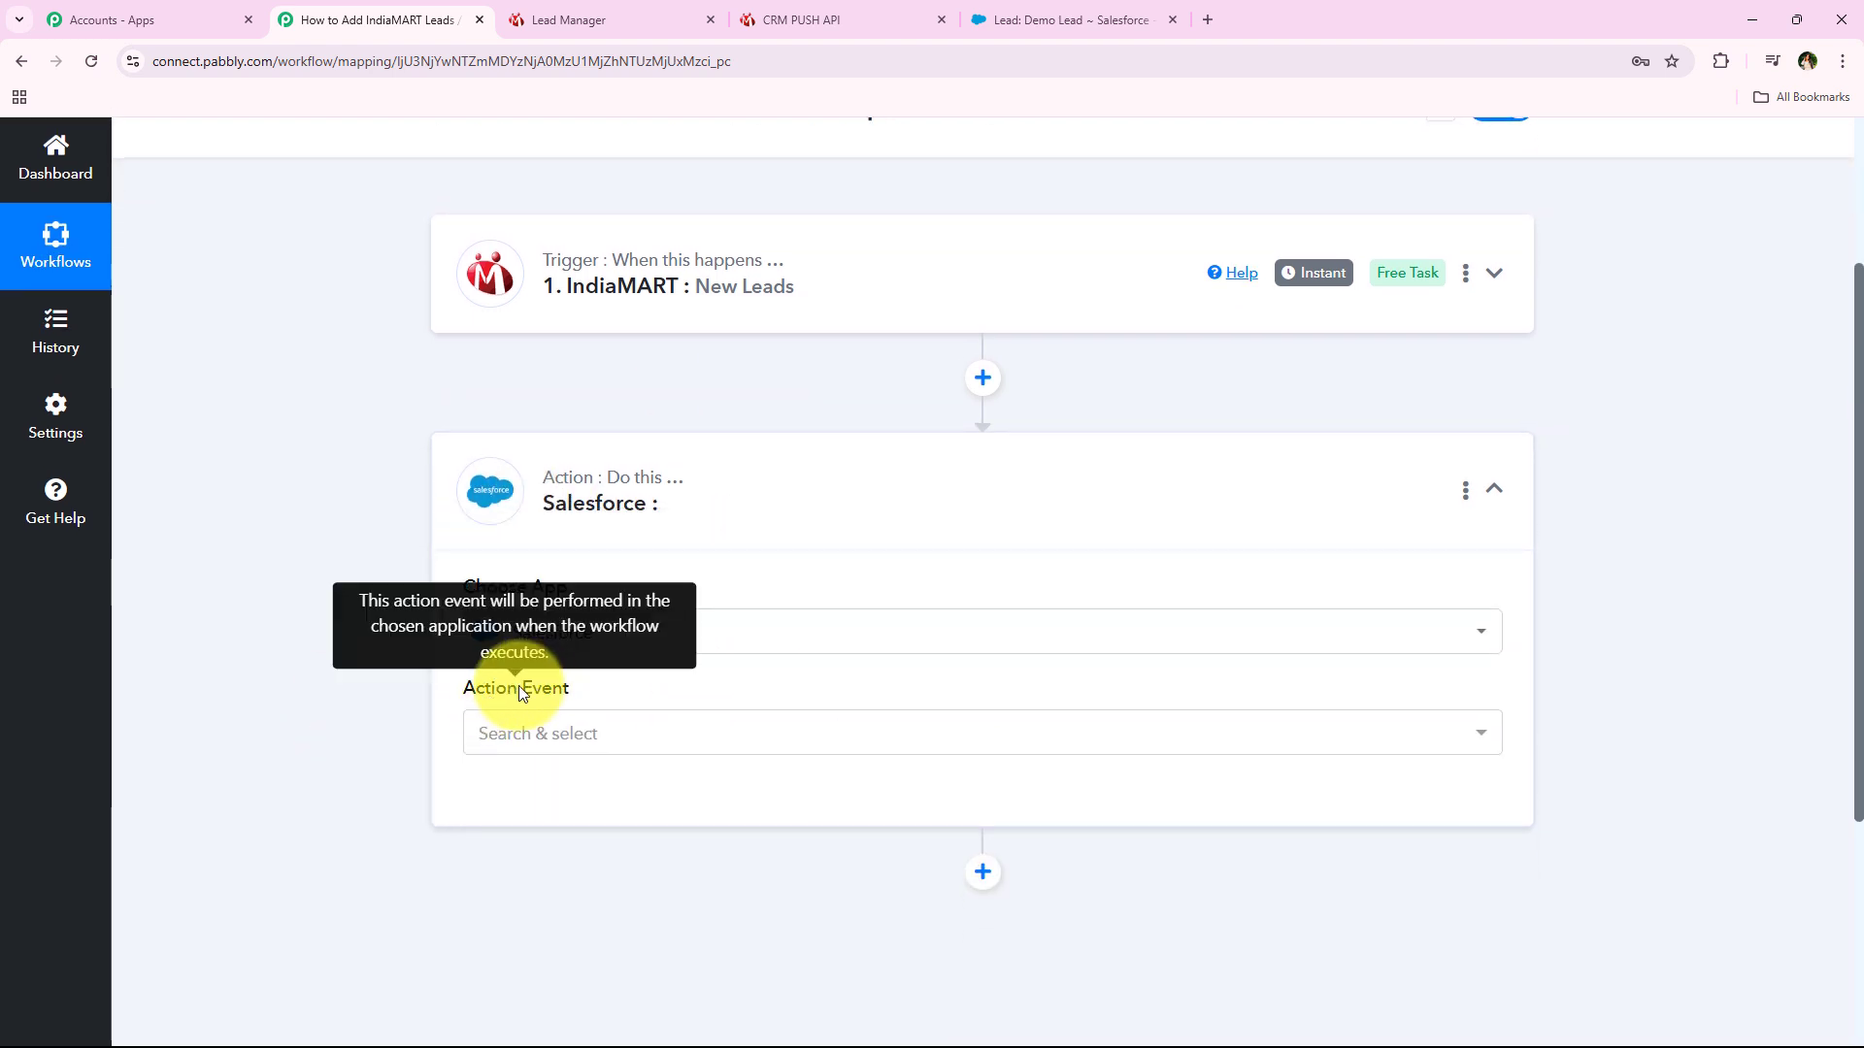
left_click(551, 734)
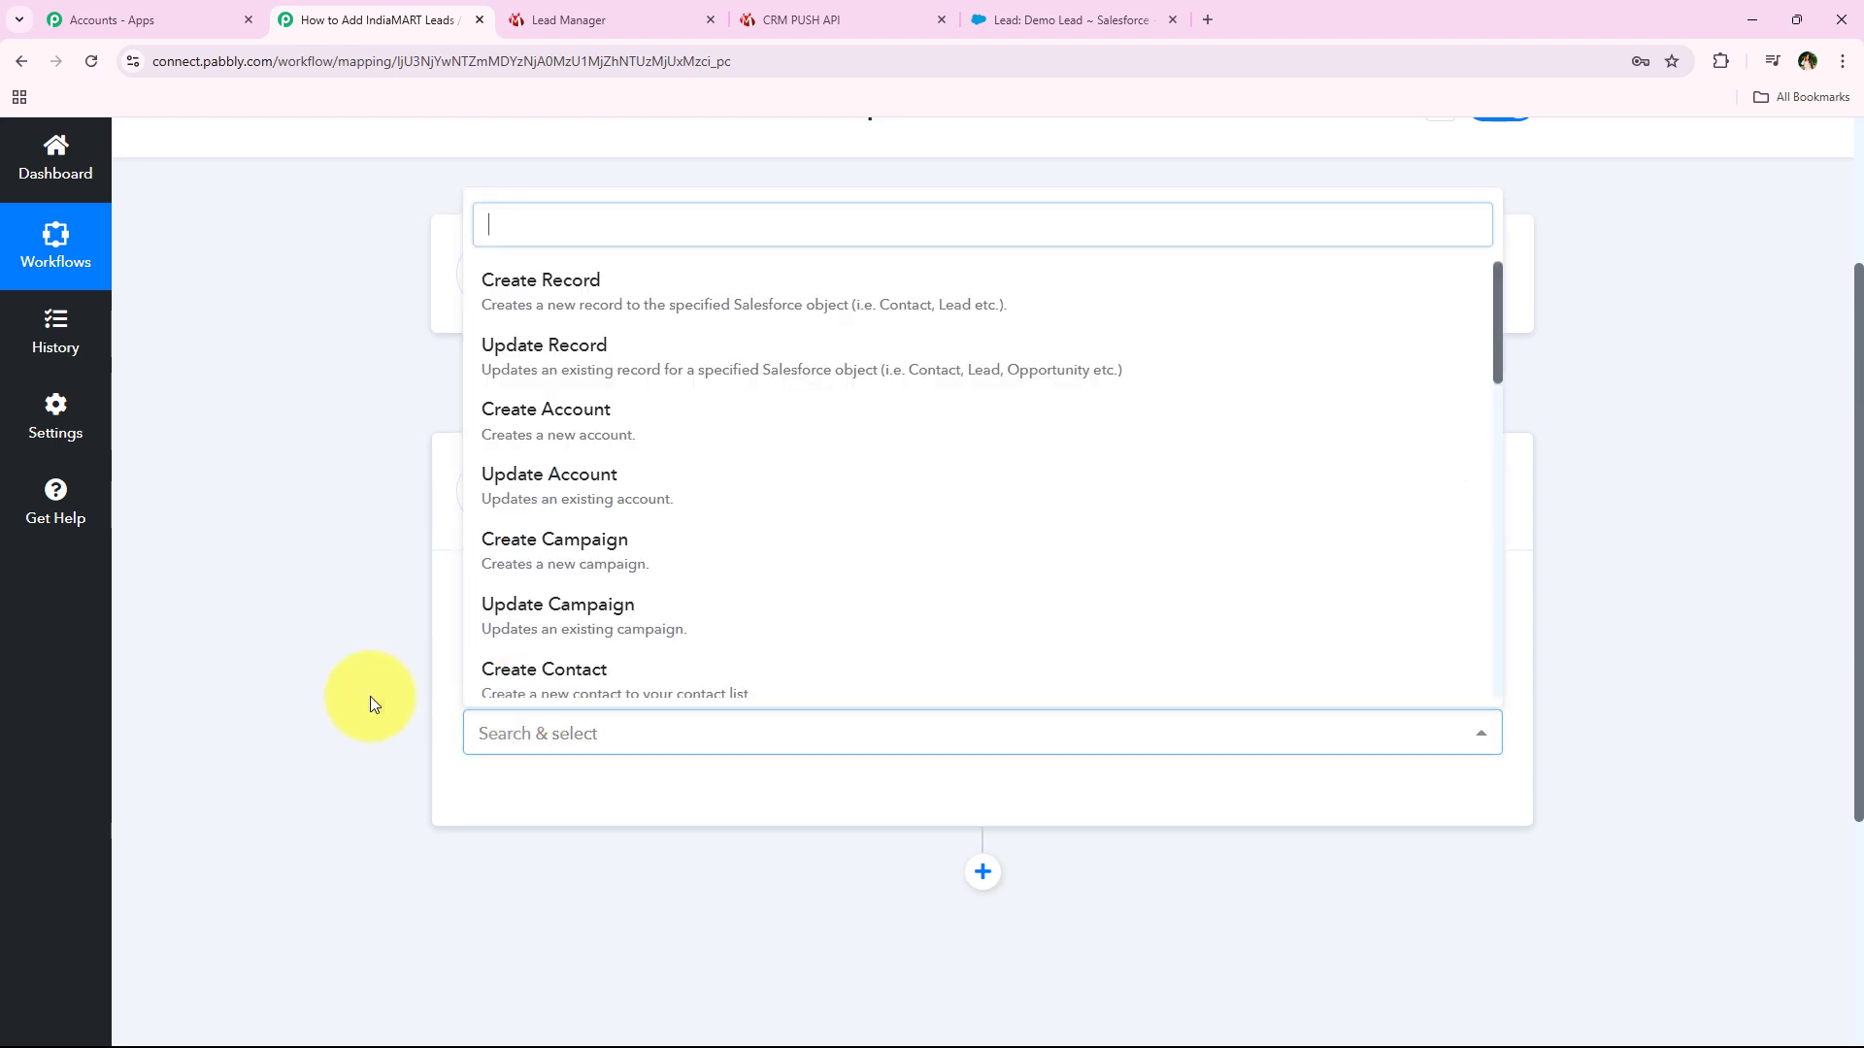
scroll(789, 481, "down", 2)
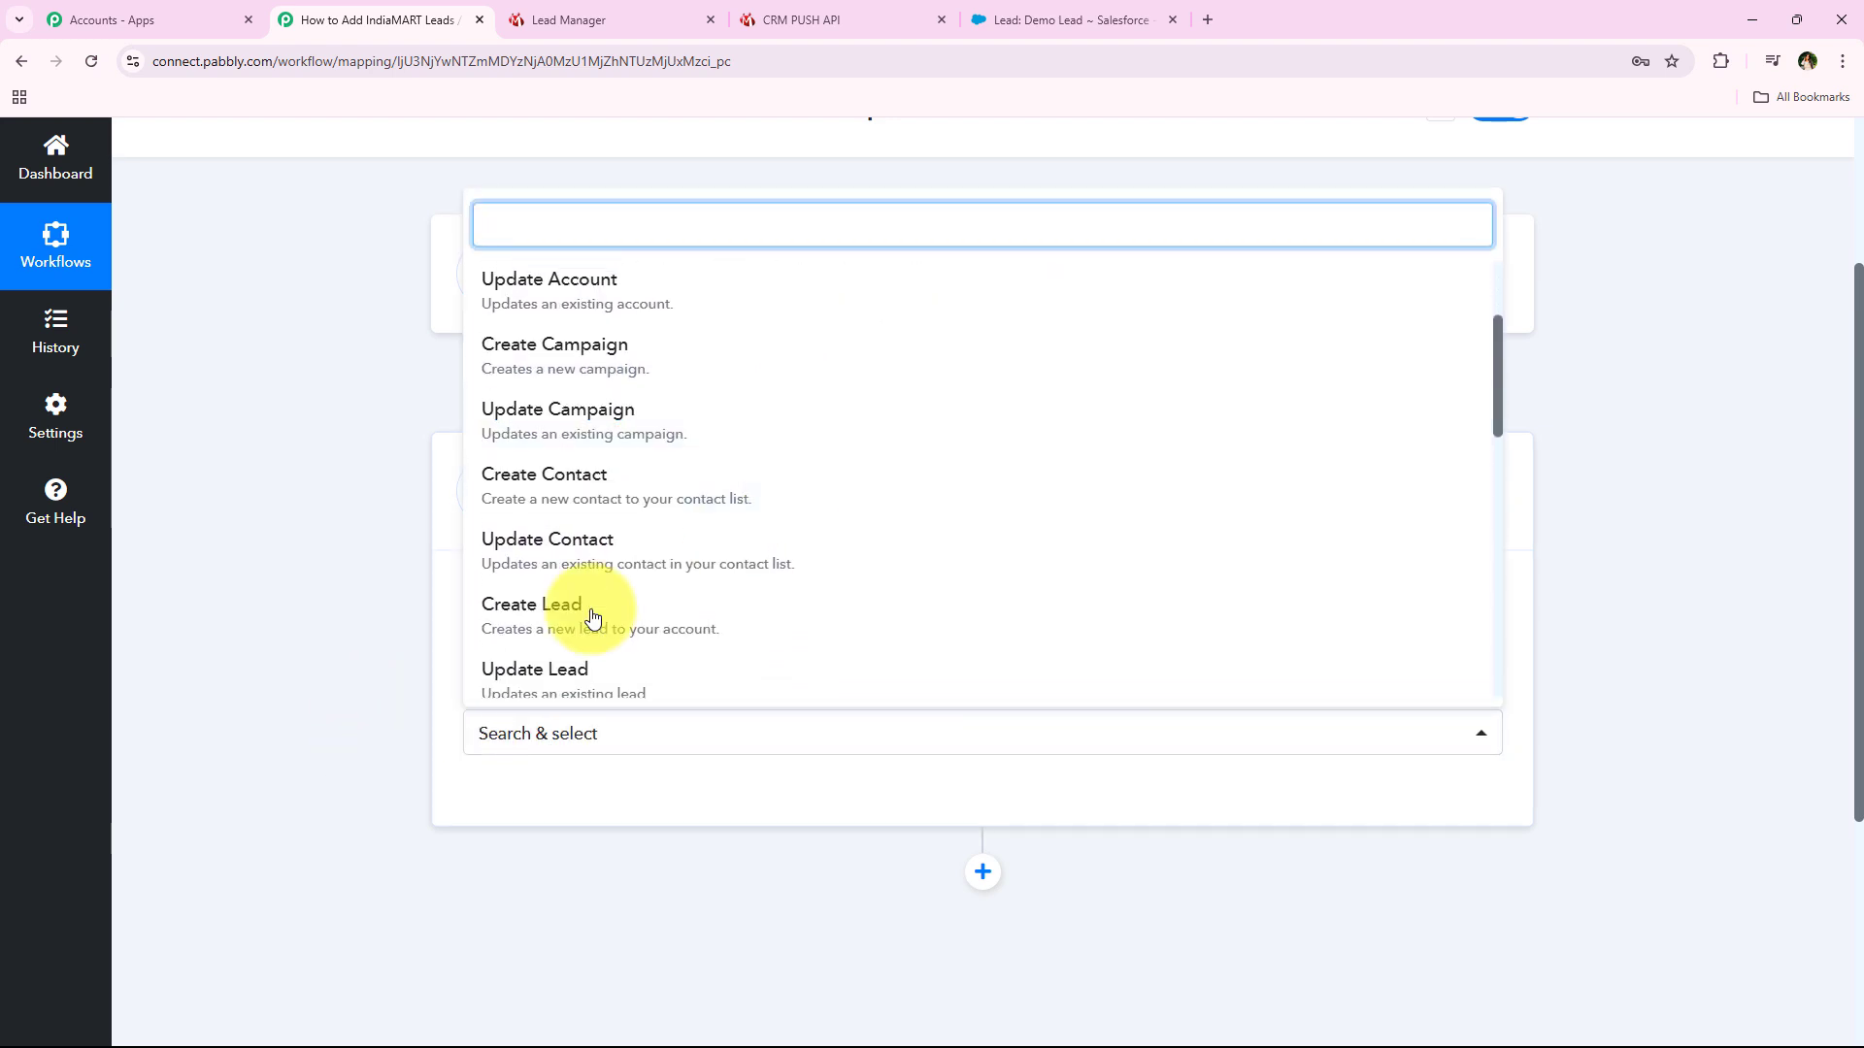
left_click(936, 645)
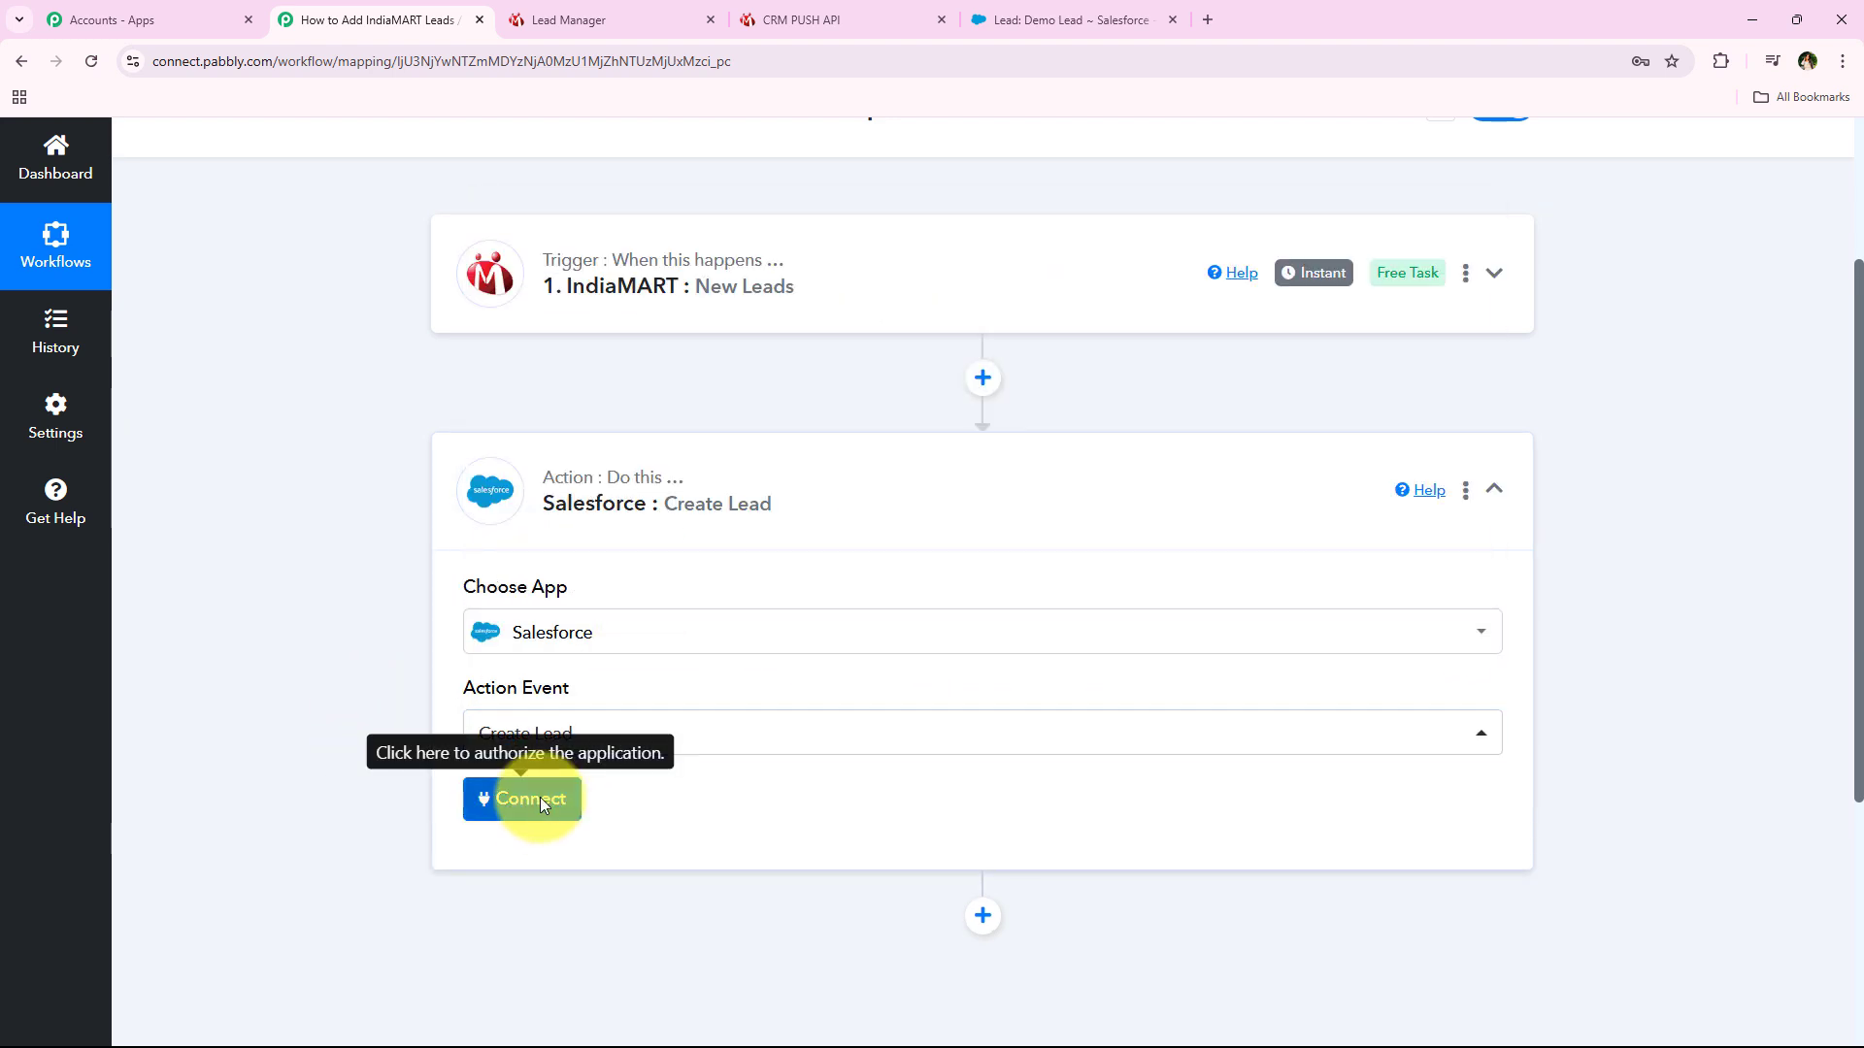
left_click(529, 798)
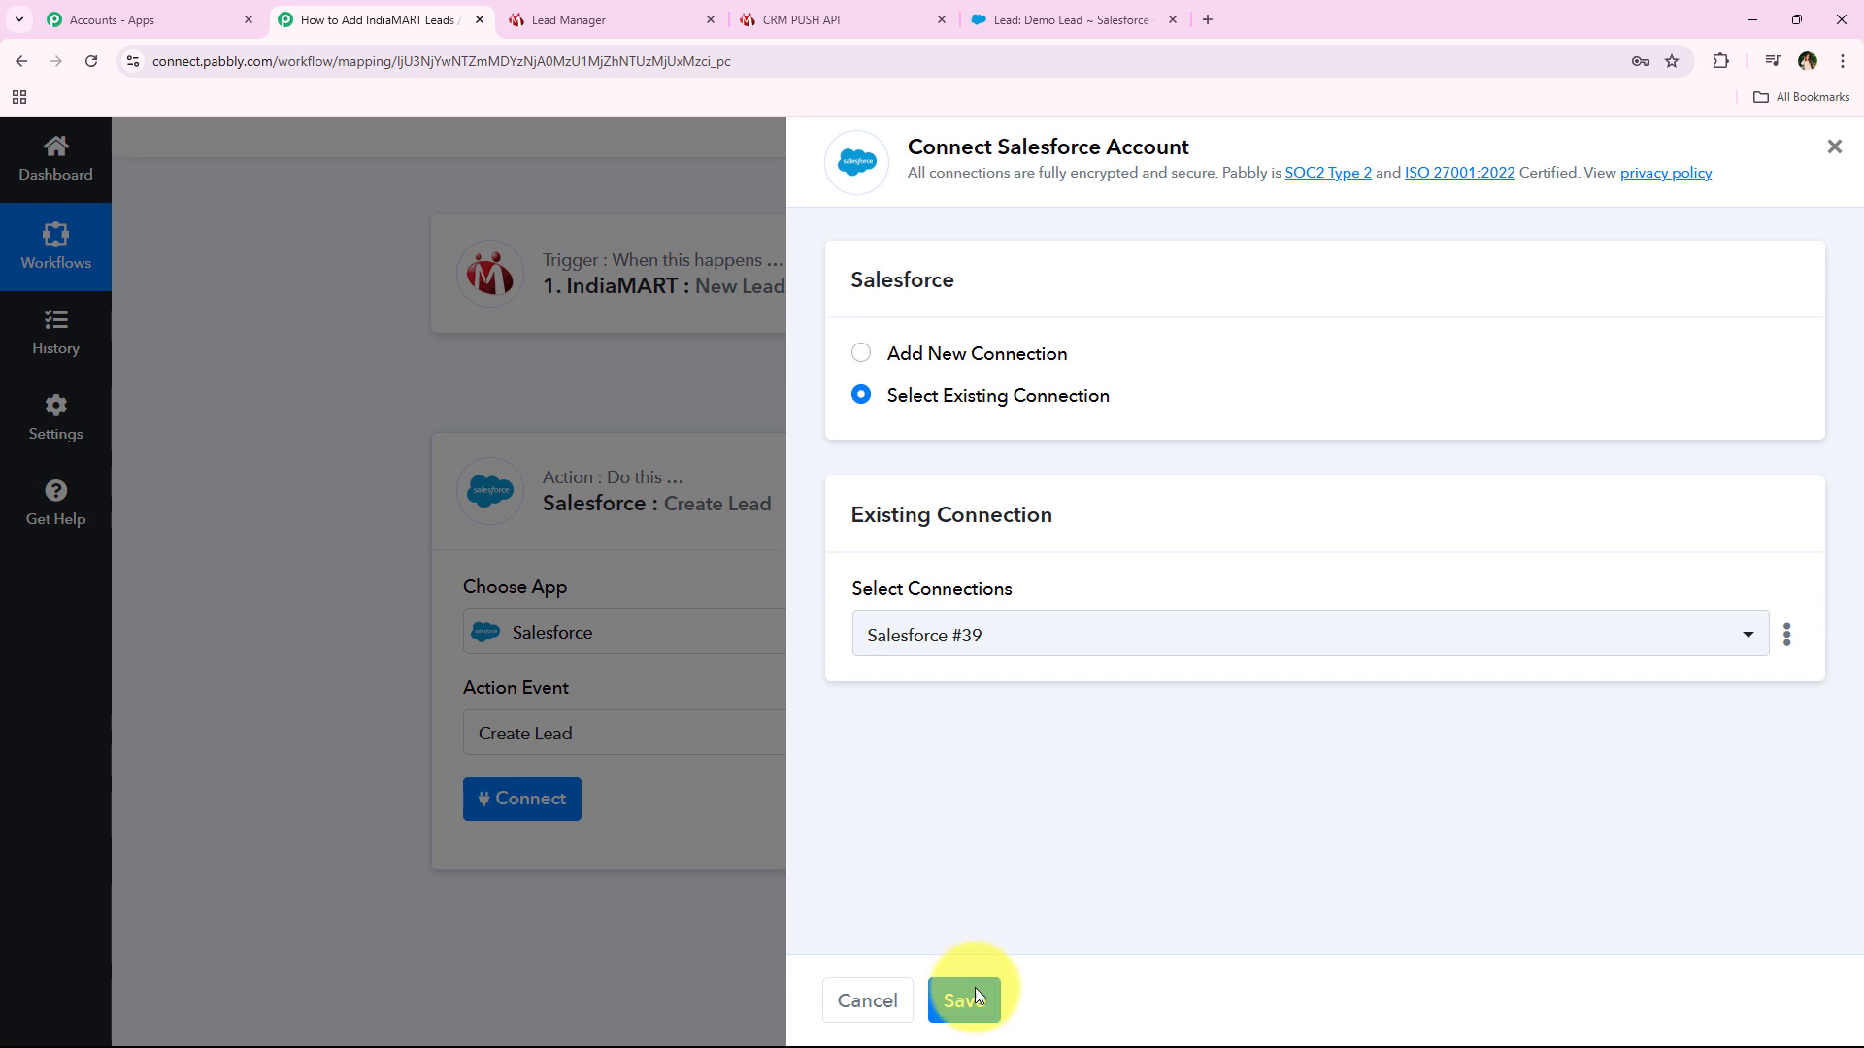
Step: Add a new Salesforce connection and allow Pabbly Connect access in the Salesforce permissions popup
left_click(937, 353)
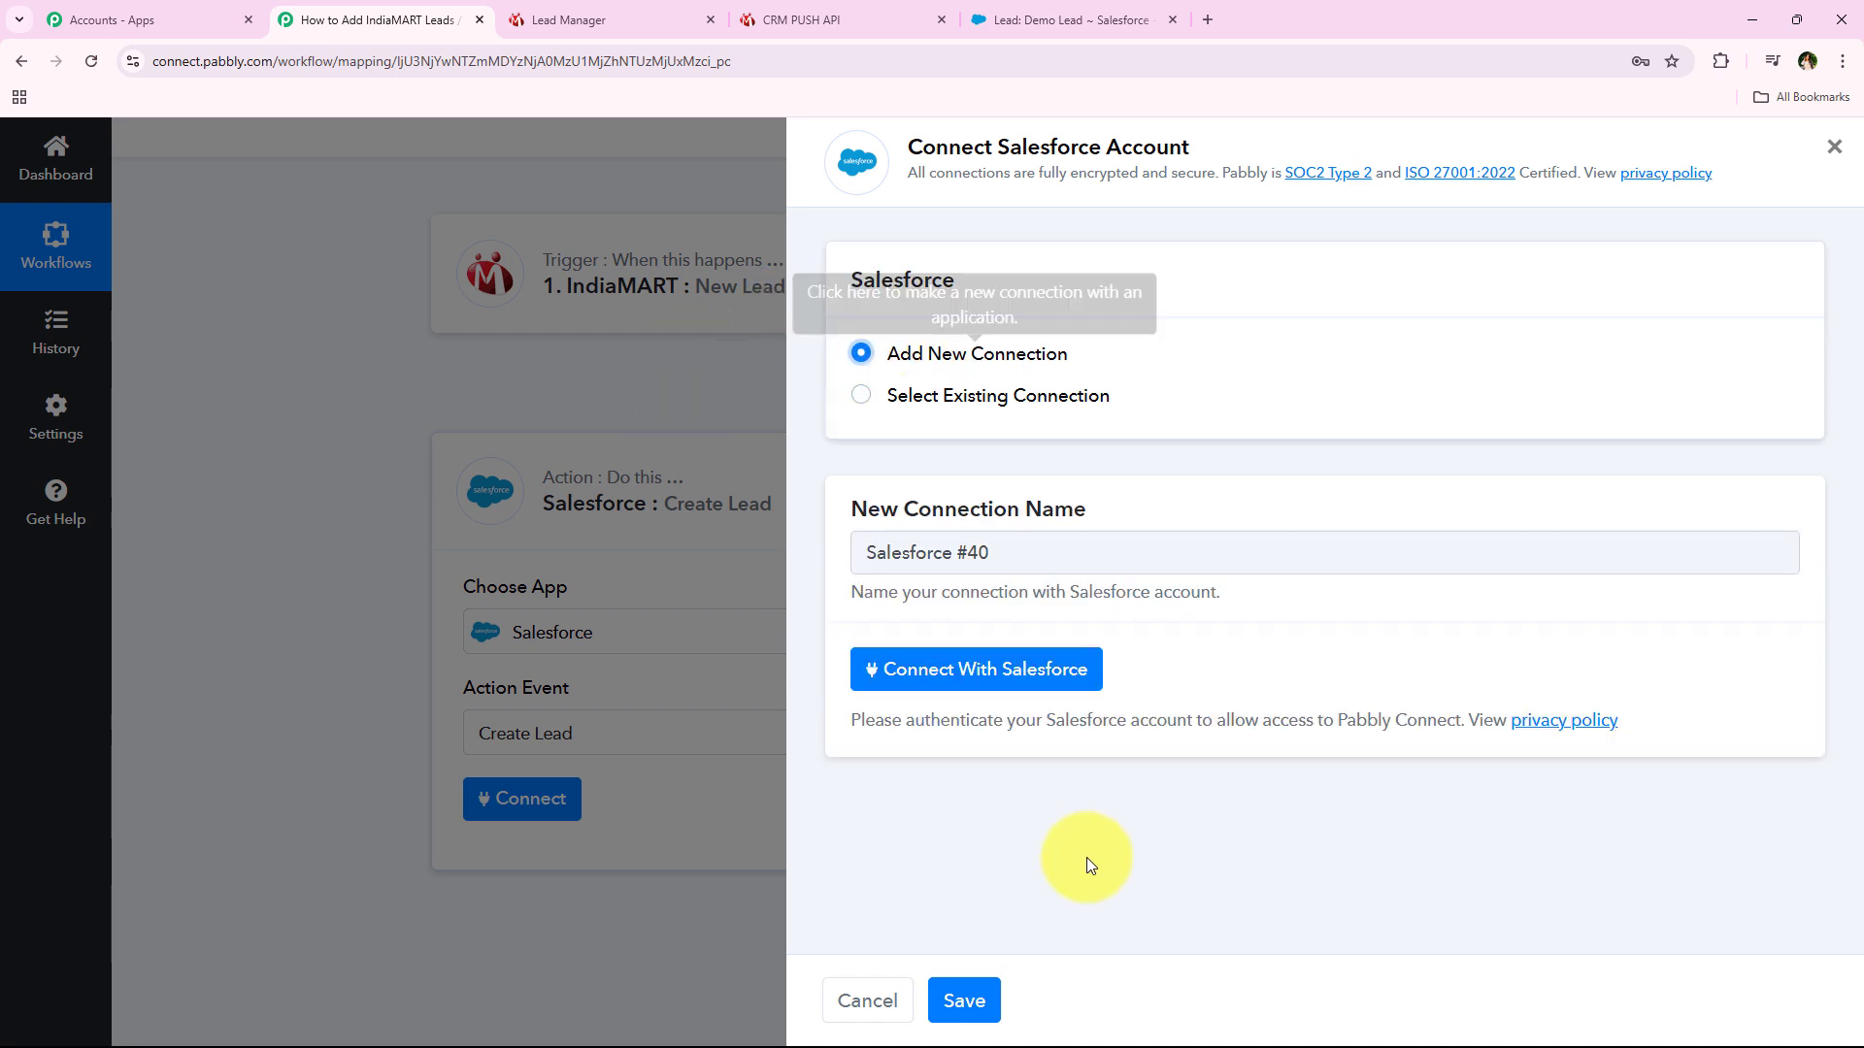
left_click(939, 669)
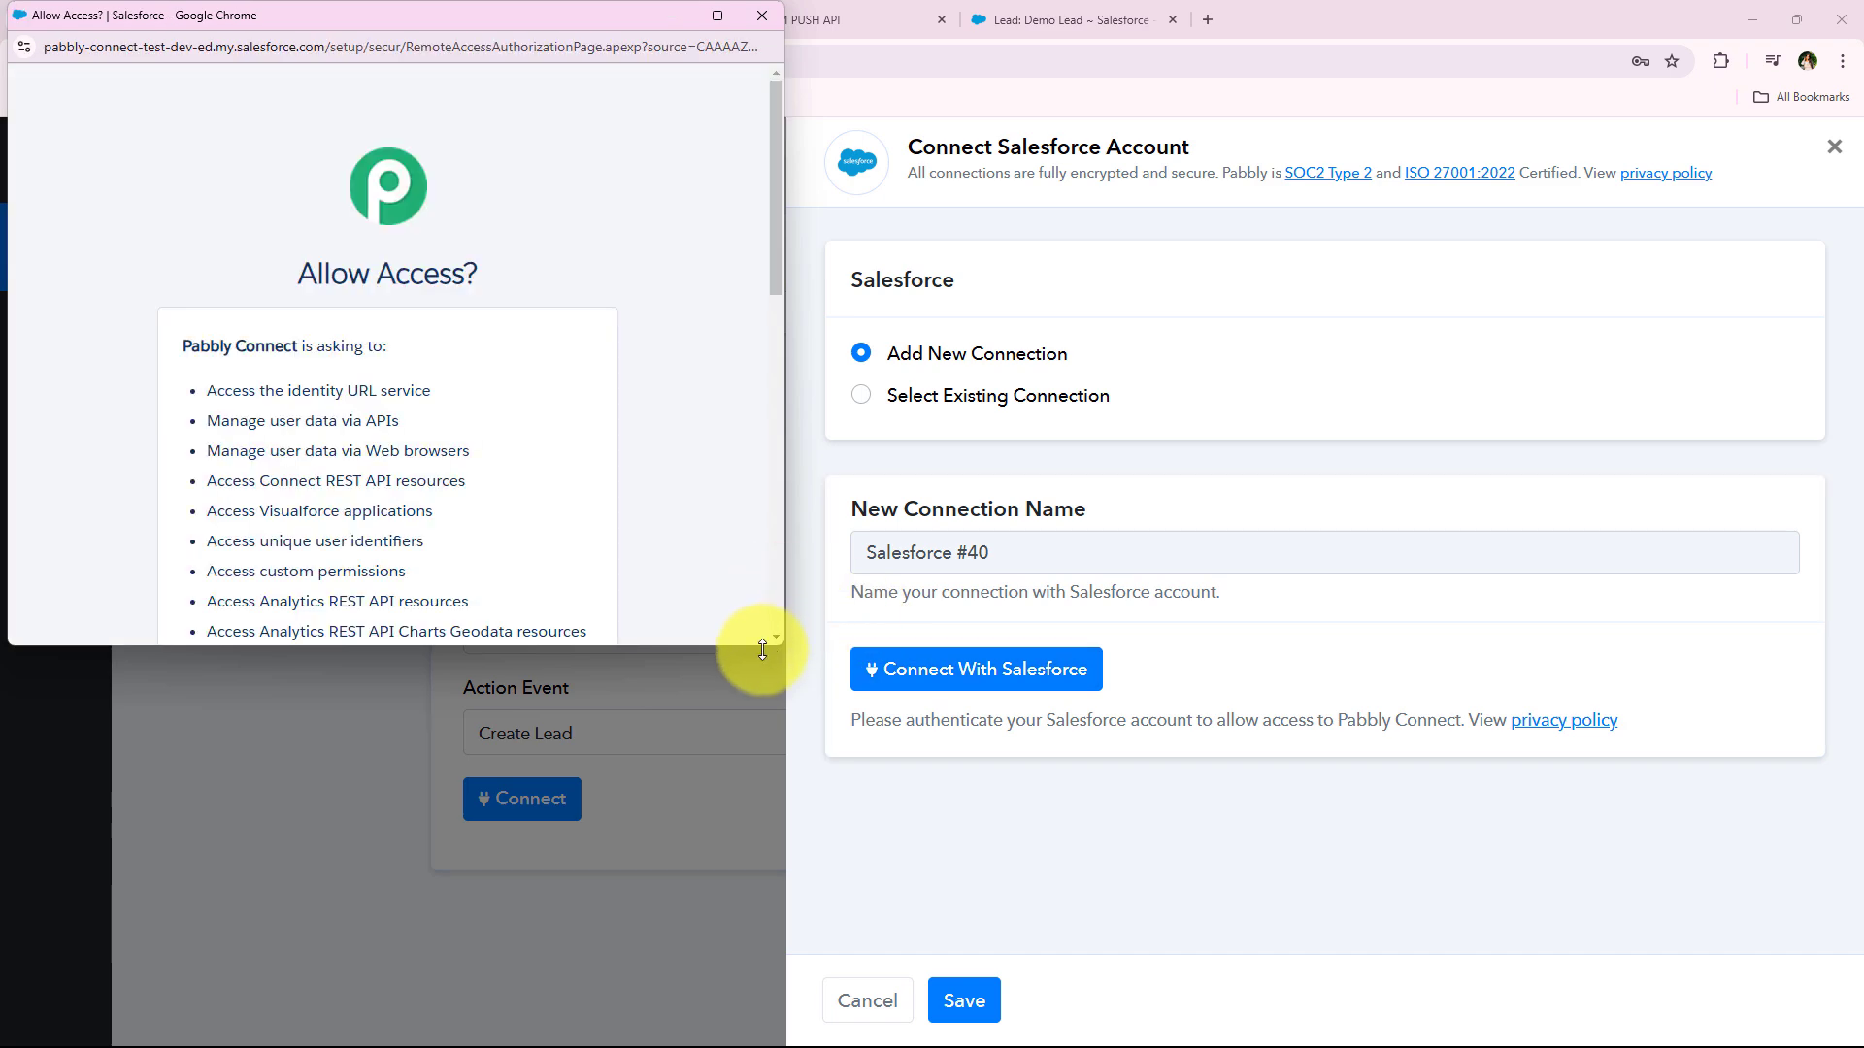
left_click_drag(748, 644, 729, 1021)
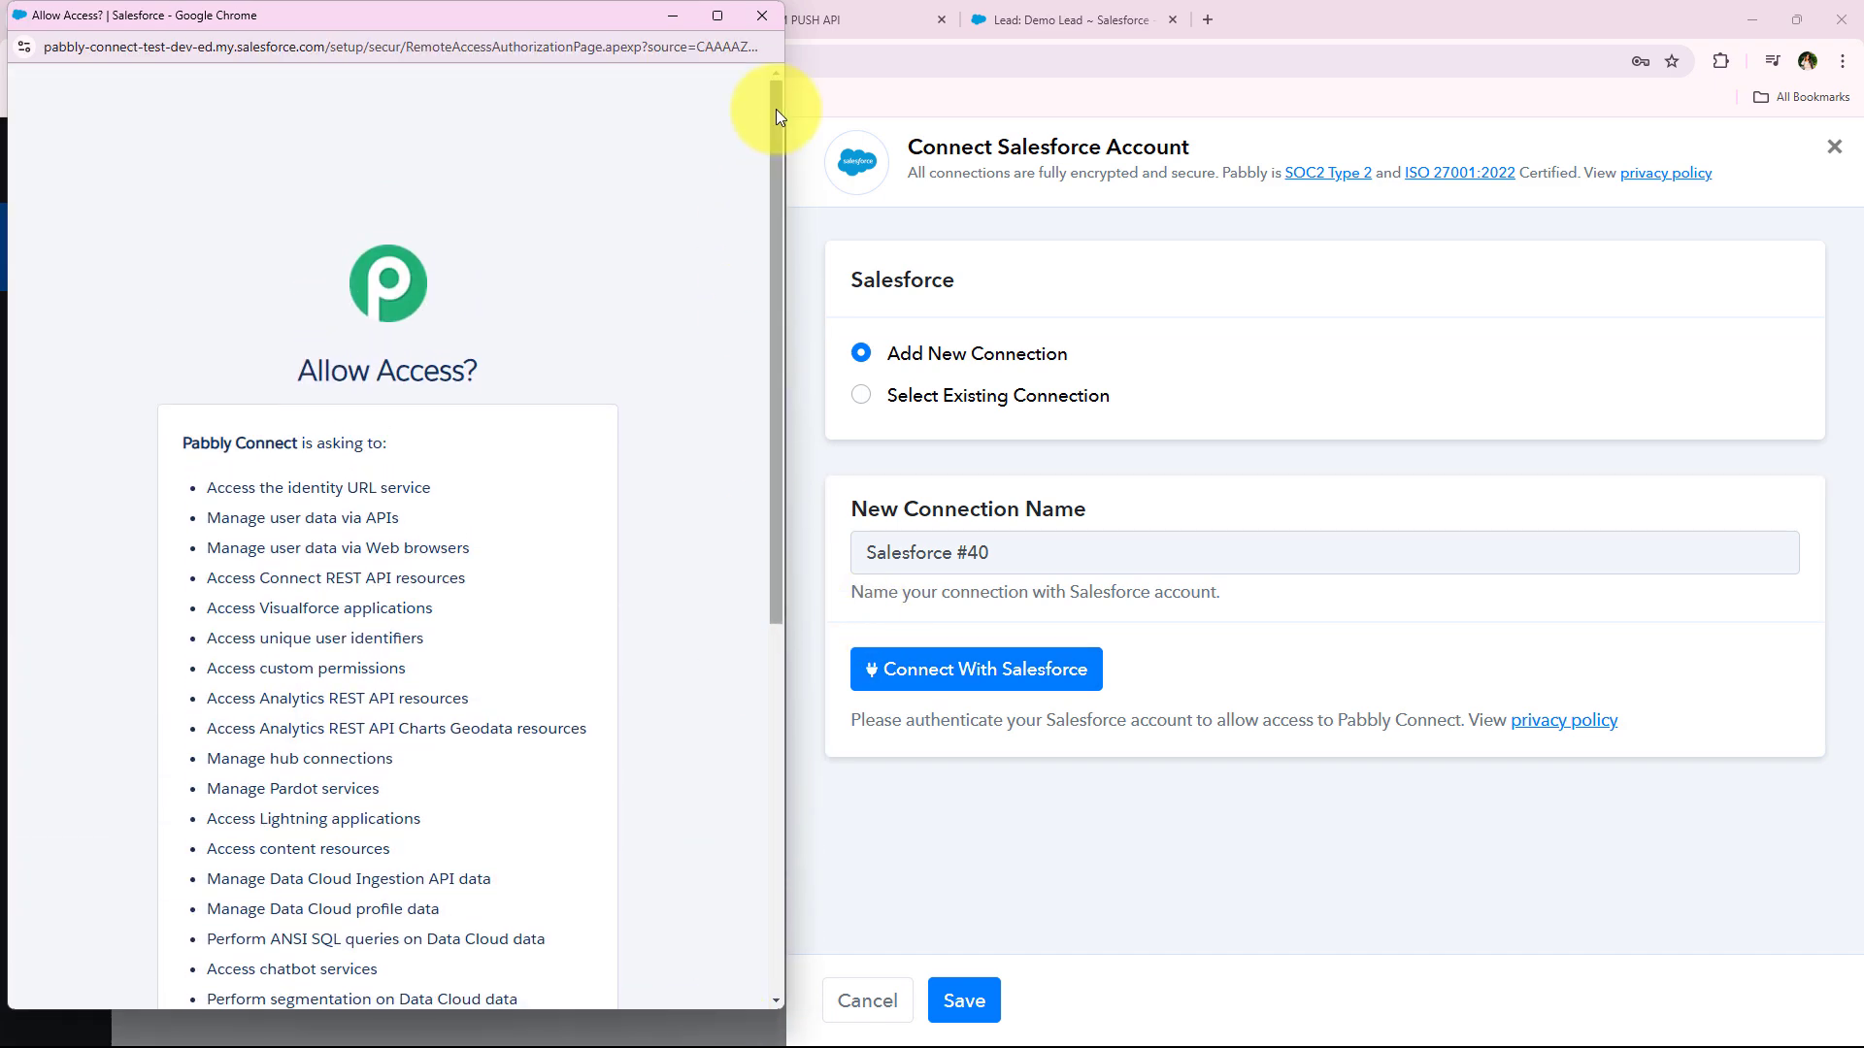
left_click_drag(775, 107, 831, 894)
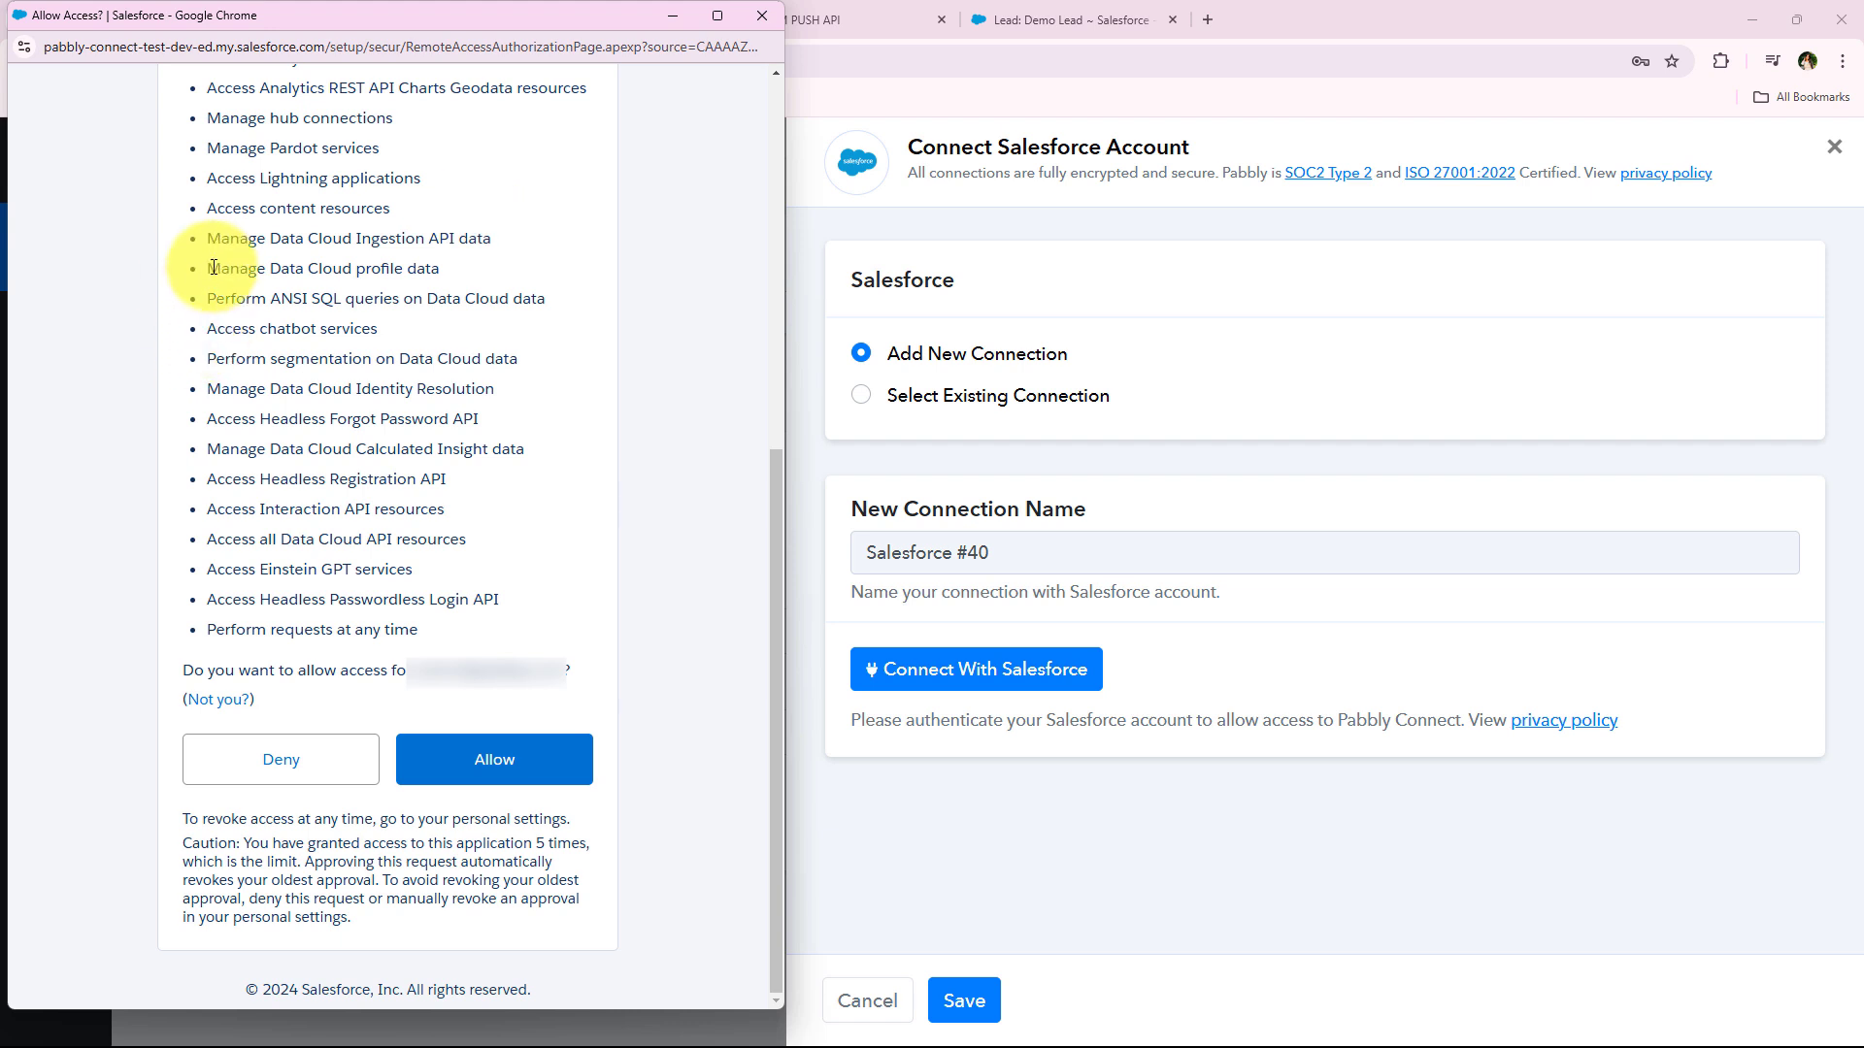
left_click_drag(205, 268, 456, 622)
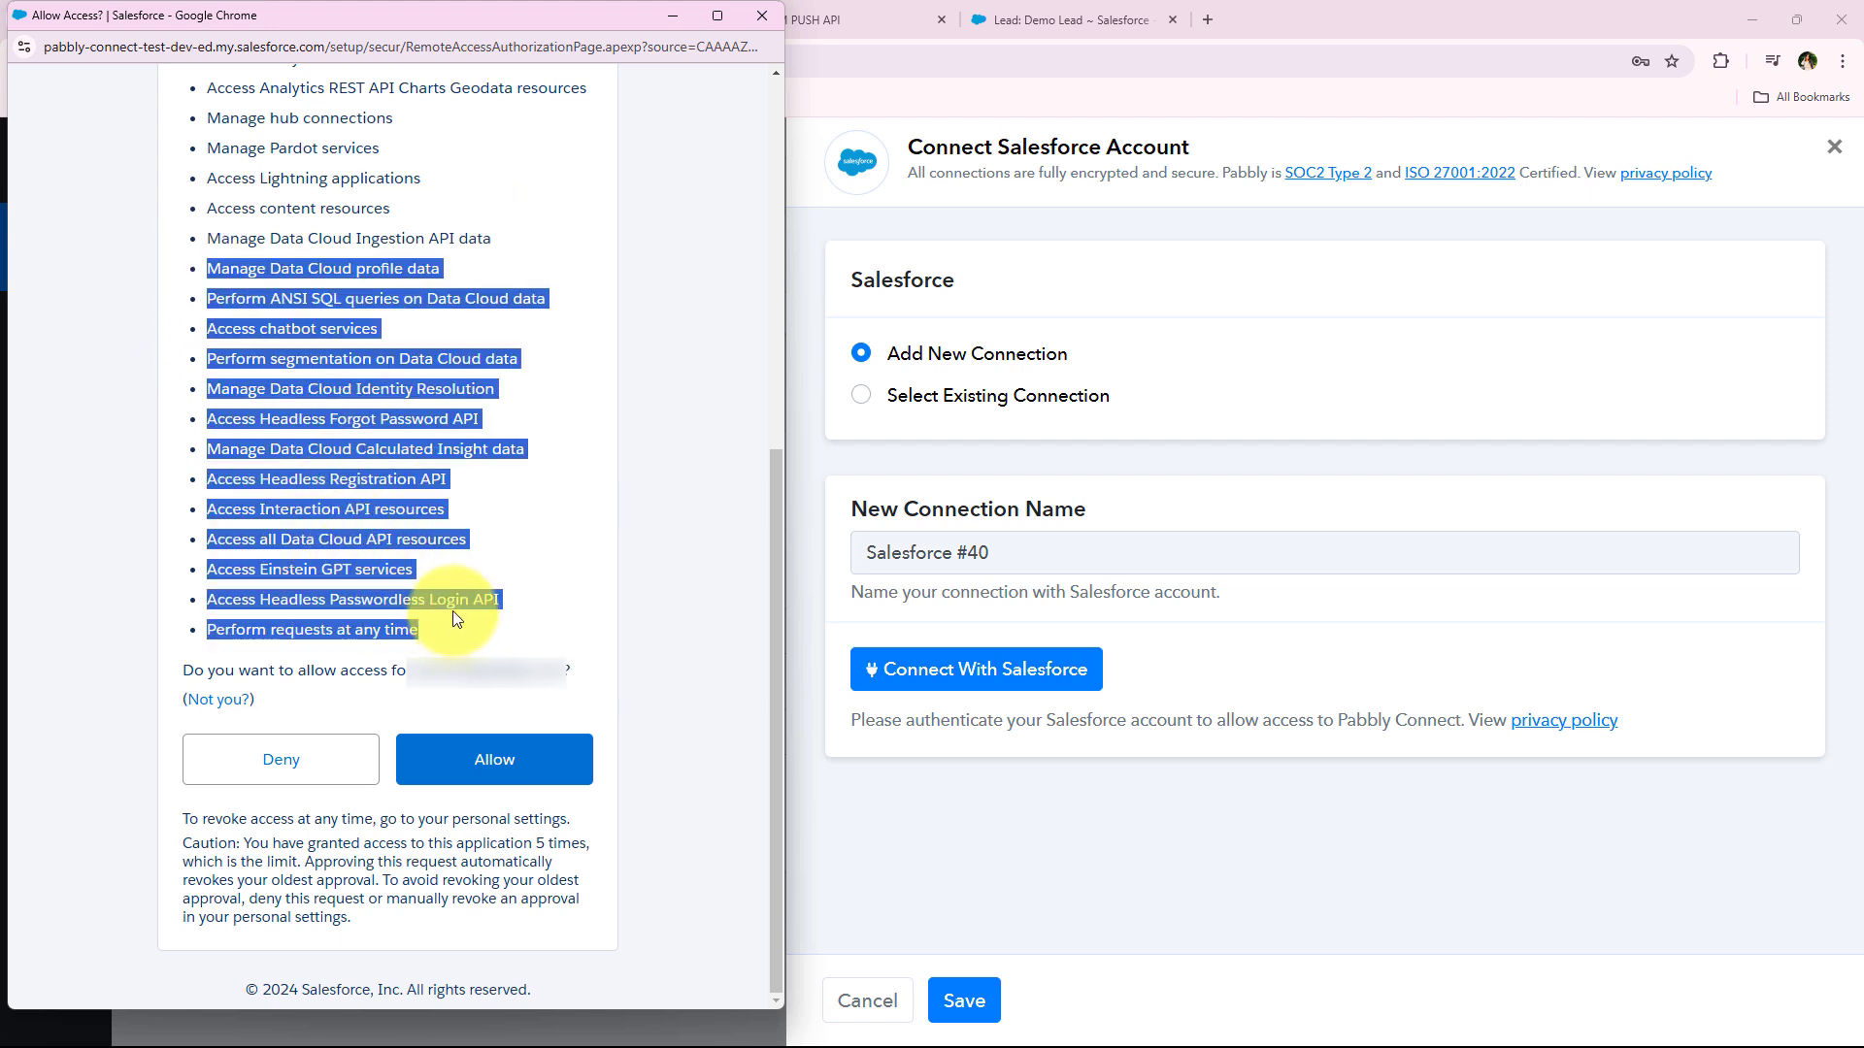
left_click(468, 617)
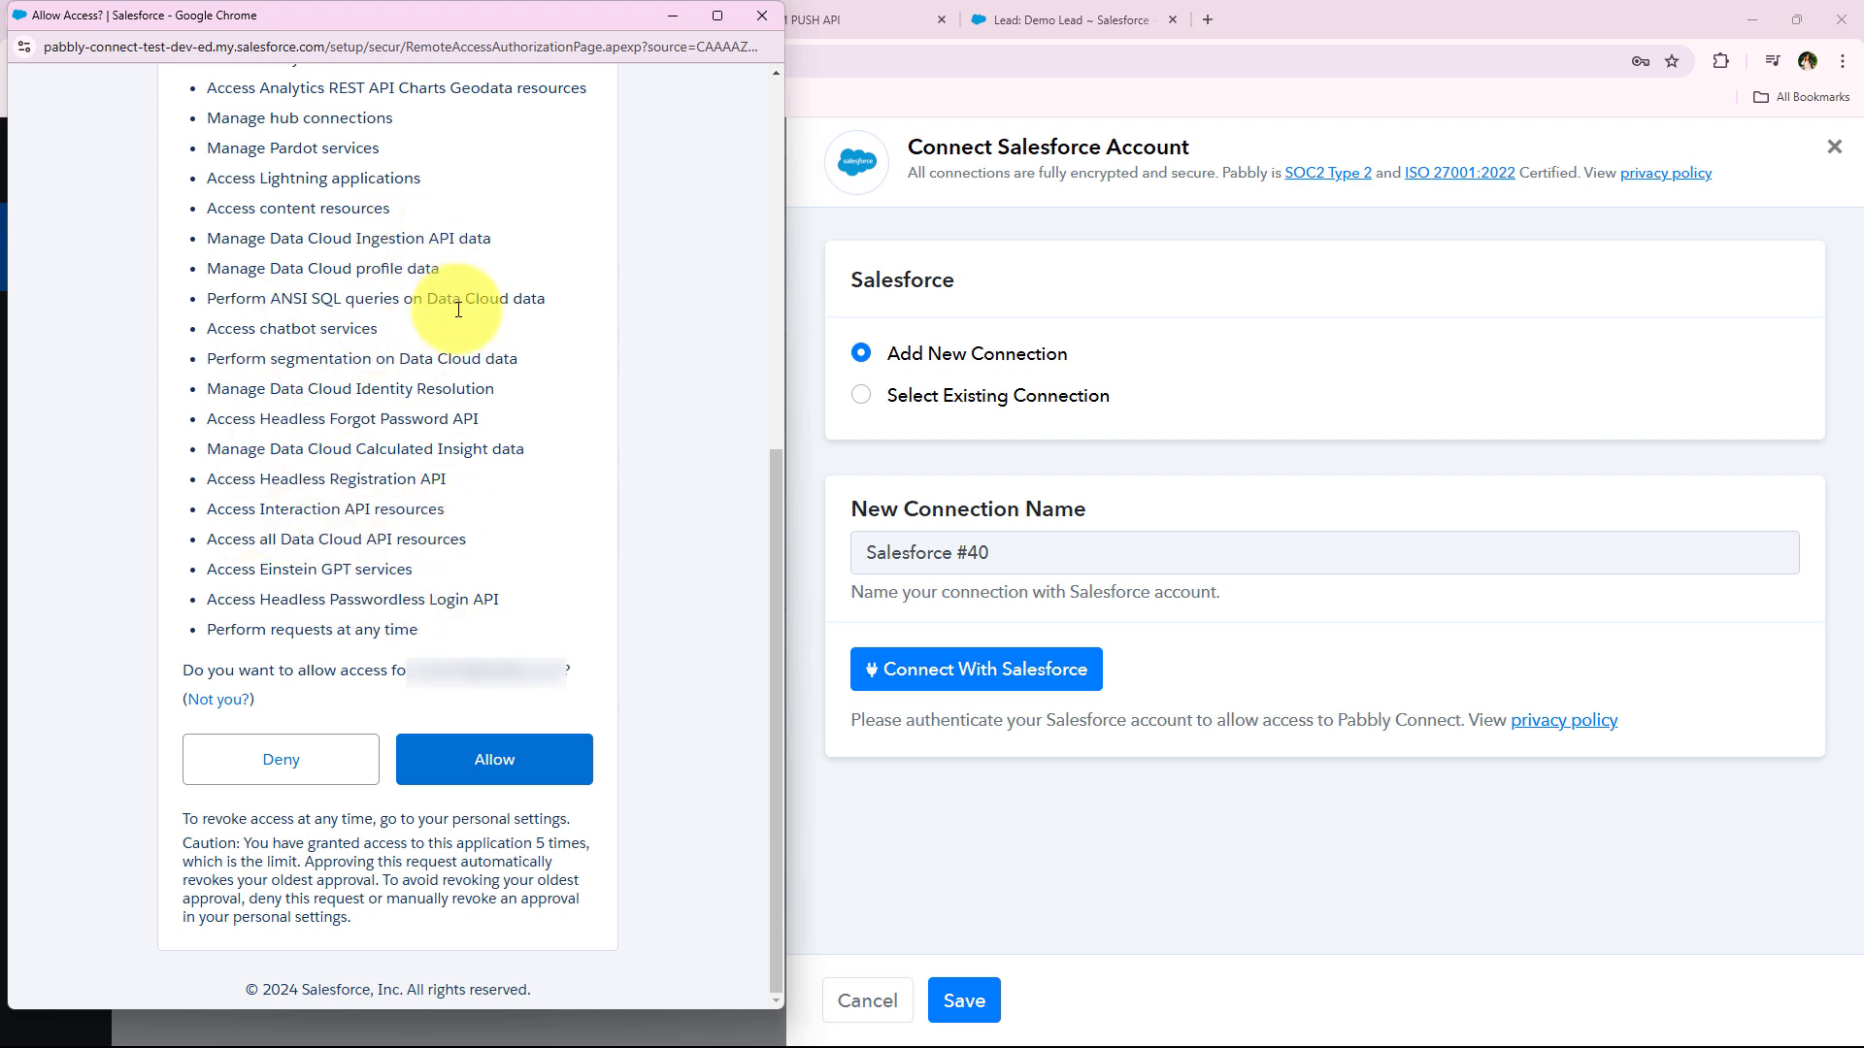
left_click(520, 767)
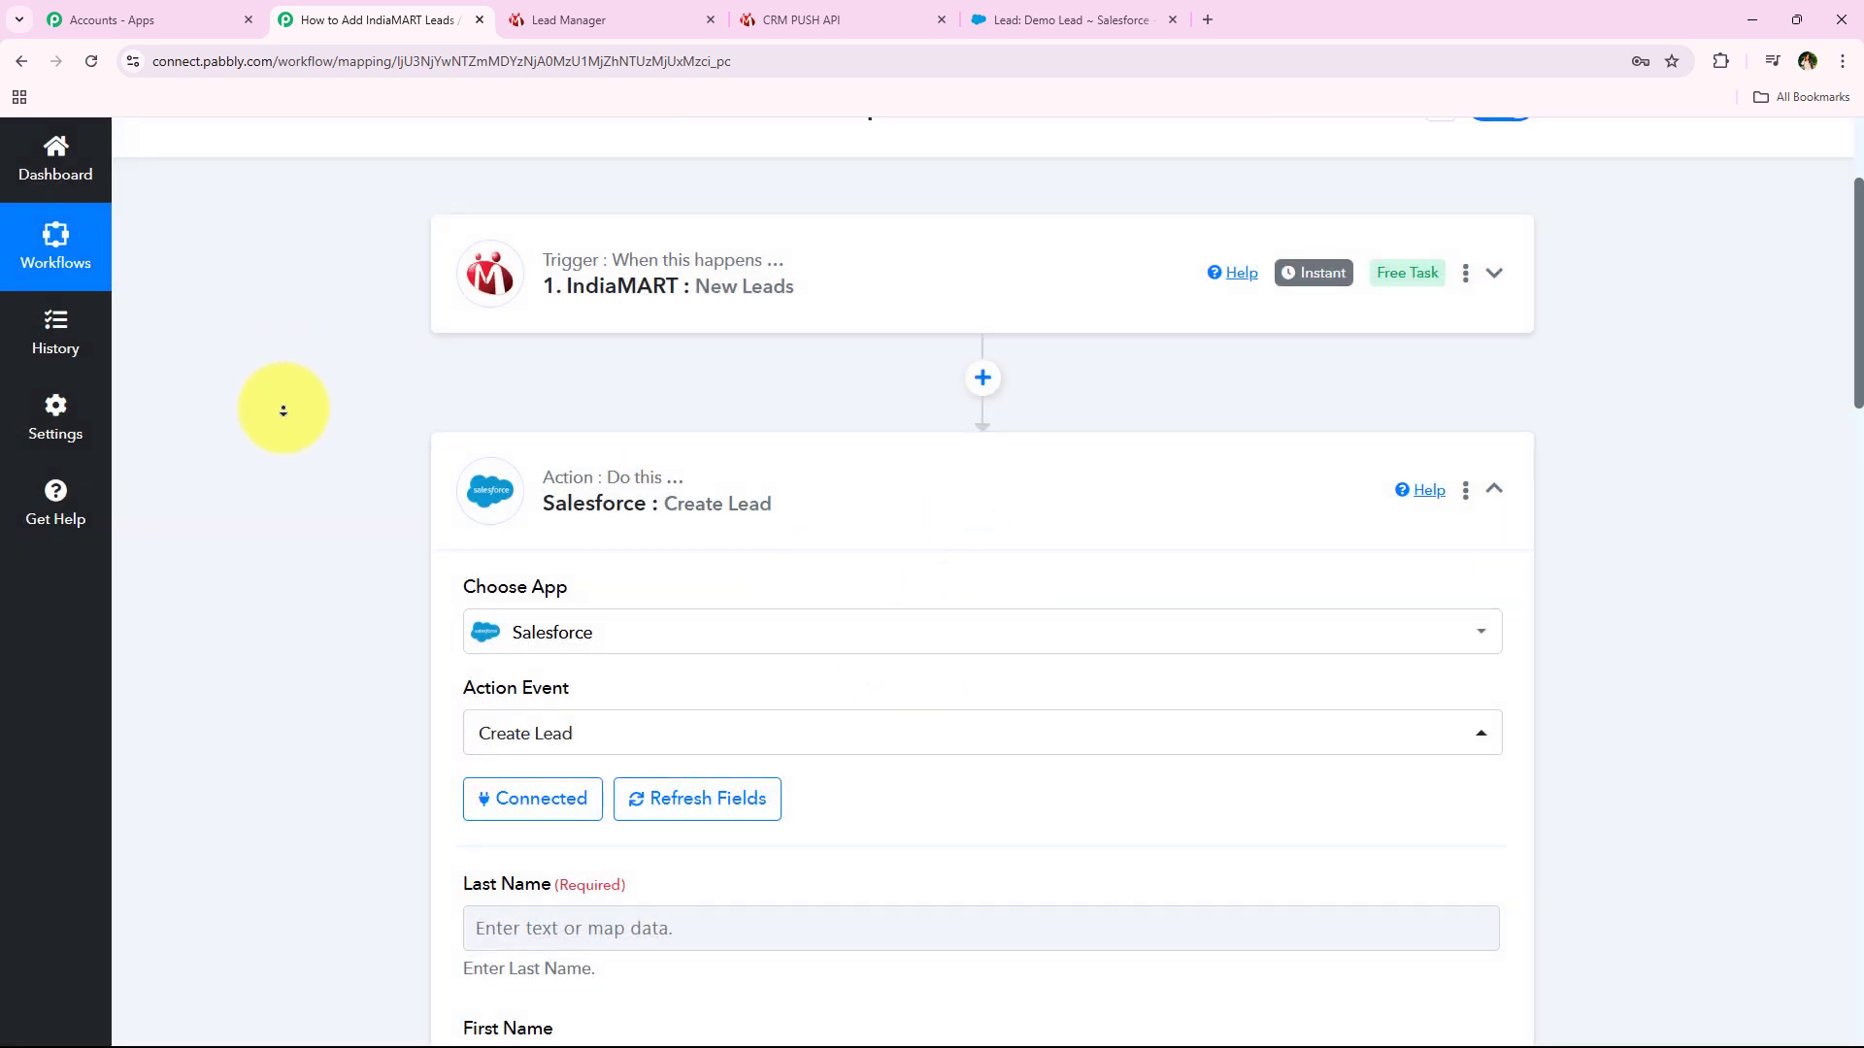
Step: Scroll through the Create Lead field list with Last Name, First Name, Title and Company empty
scroll(291, 437, "down", 2)
scroll(298, 467, "down", 2)
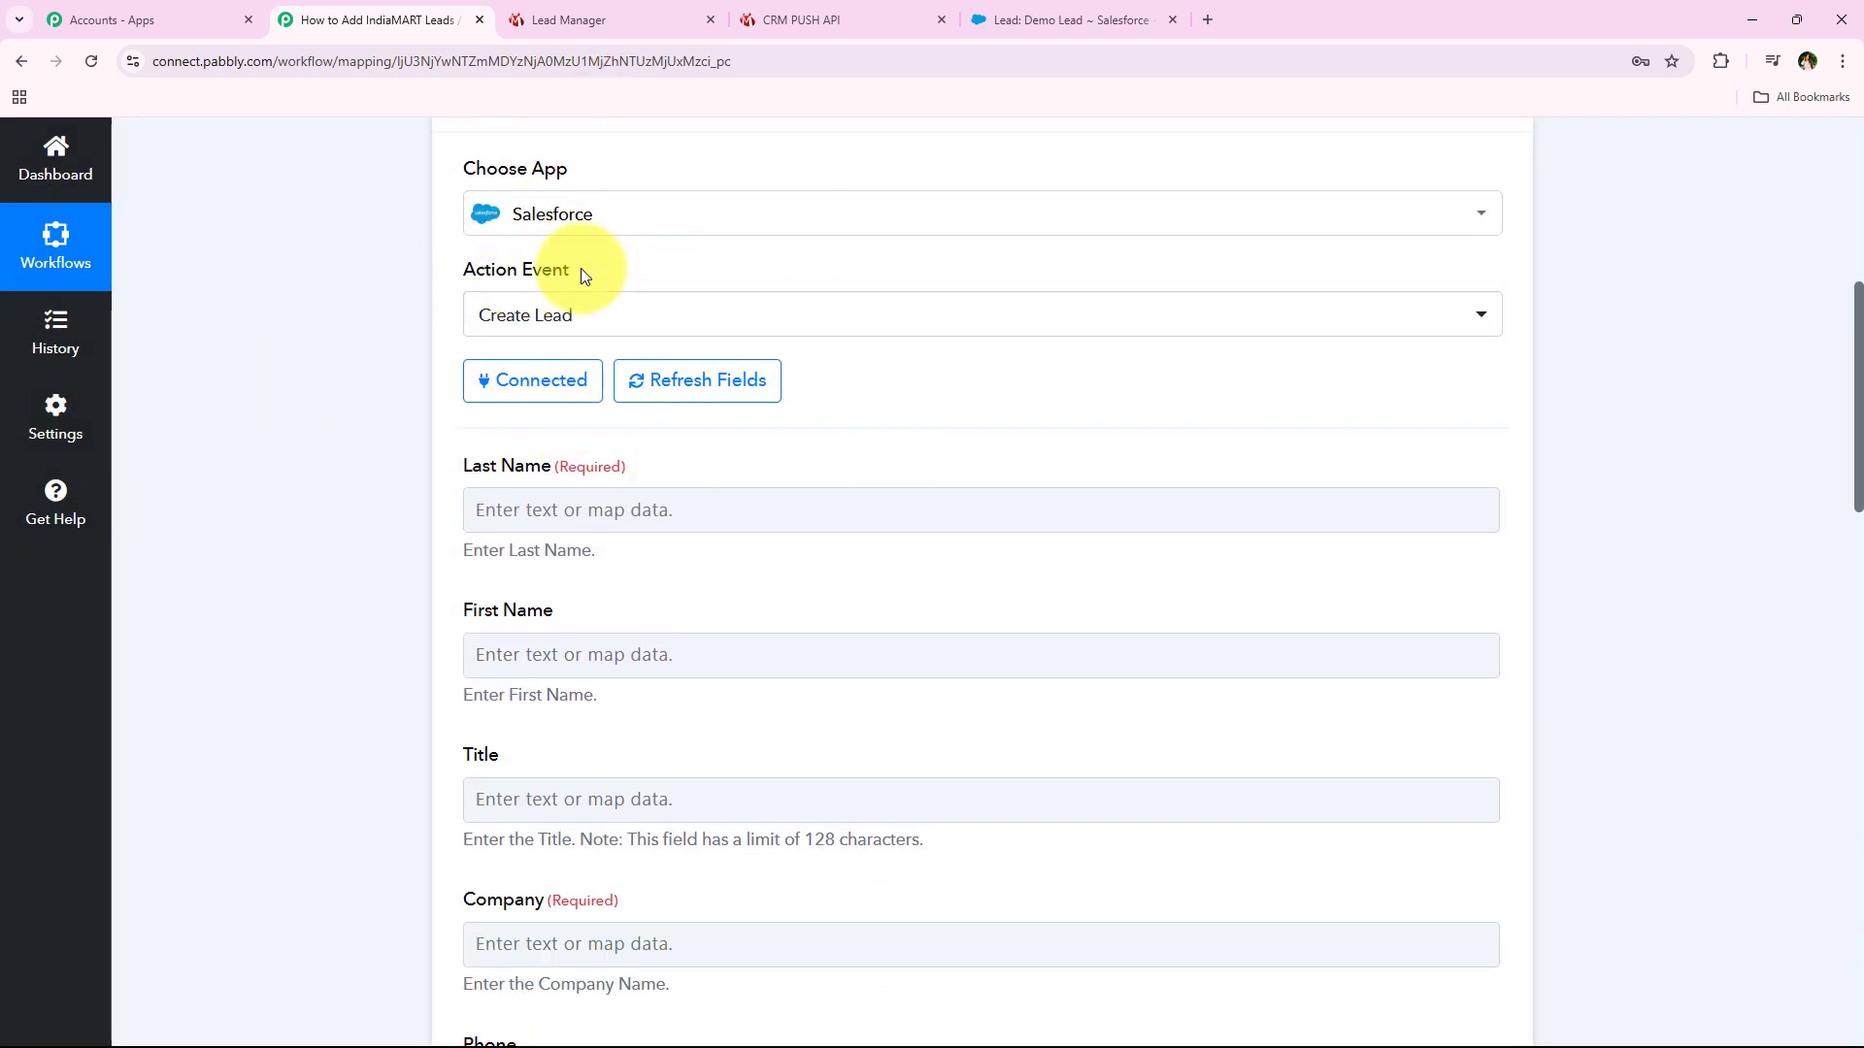
scroll(392, 532, "down", 1)
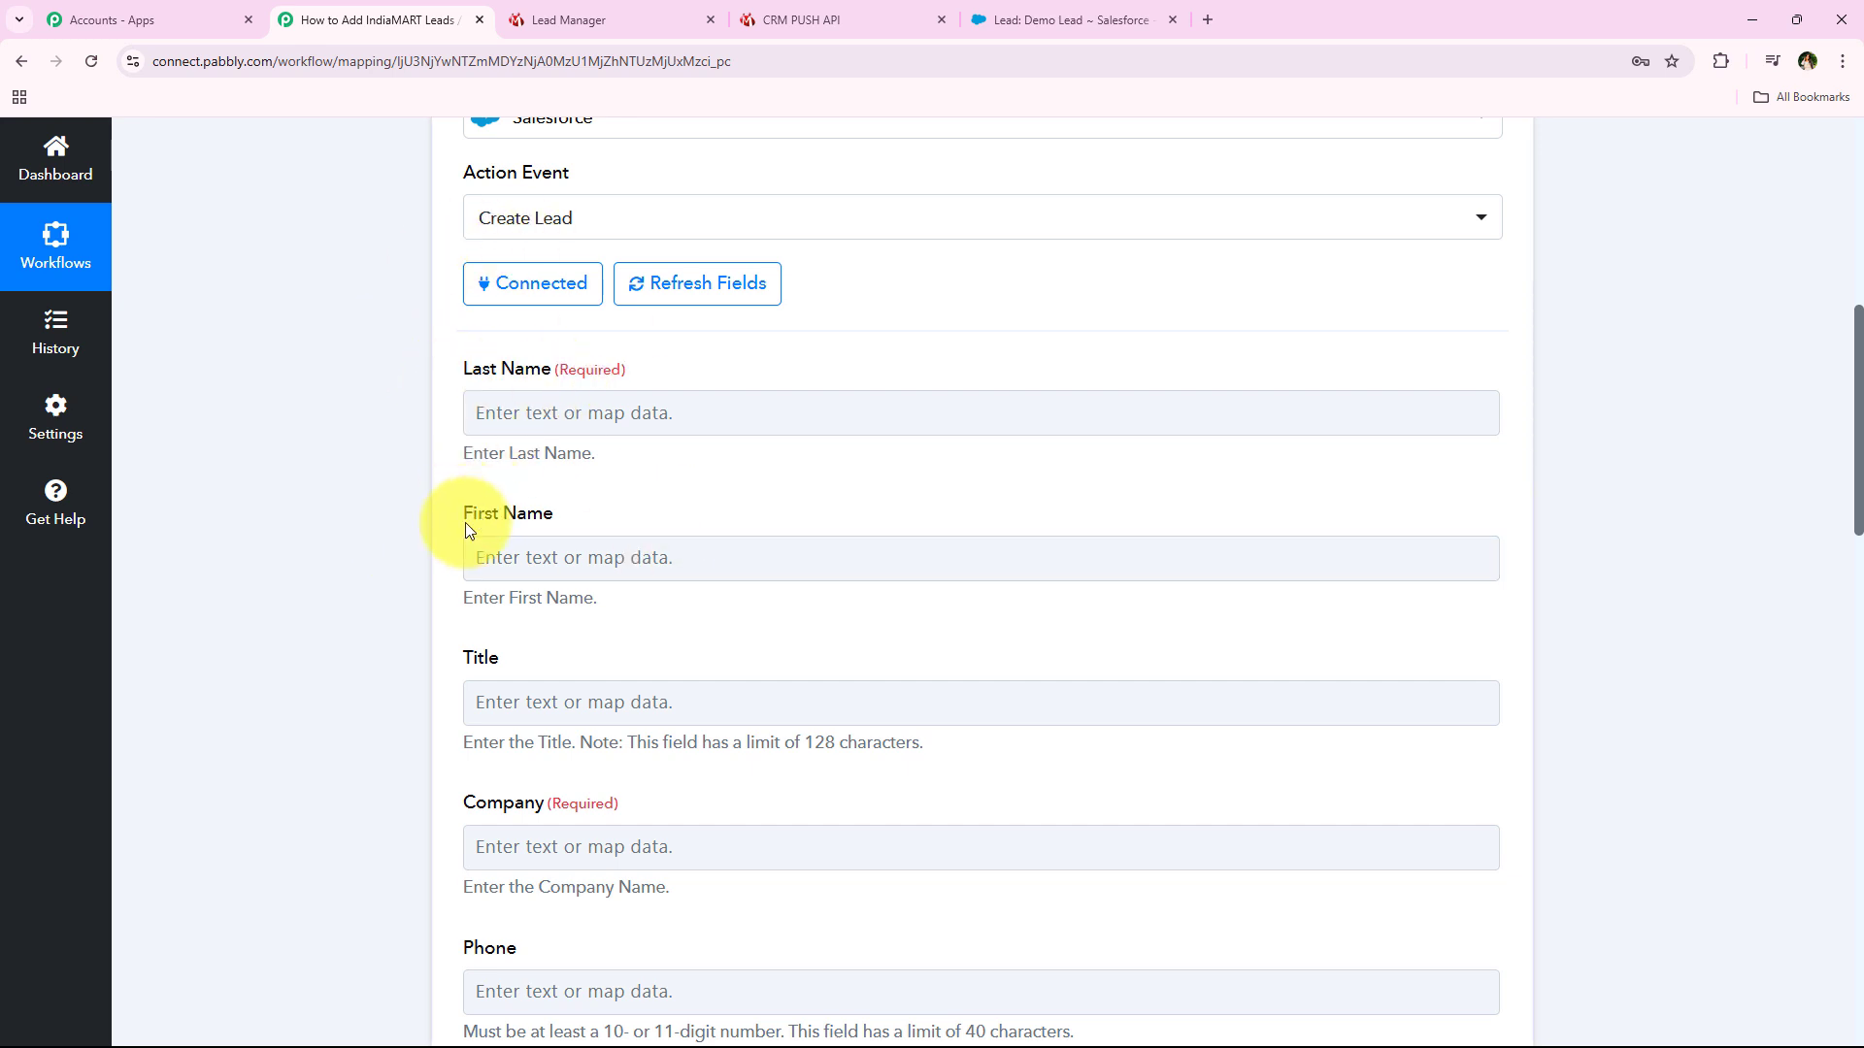
scroll(464, 544, "down", 1)
scroll(462, 598, "down", 4)
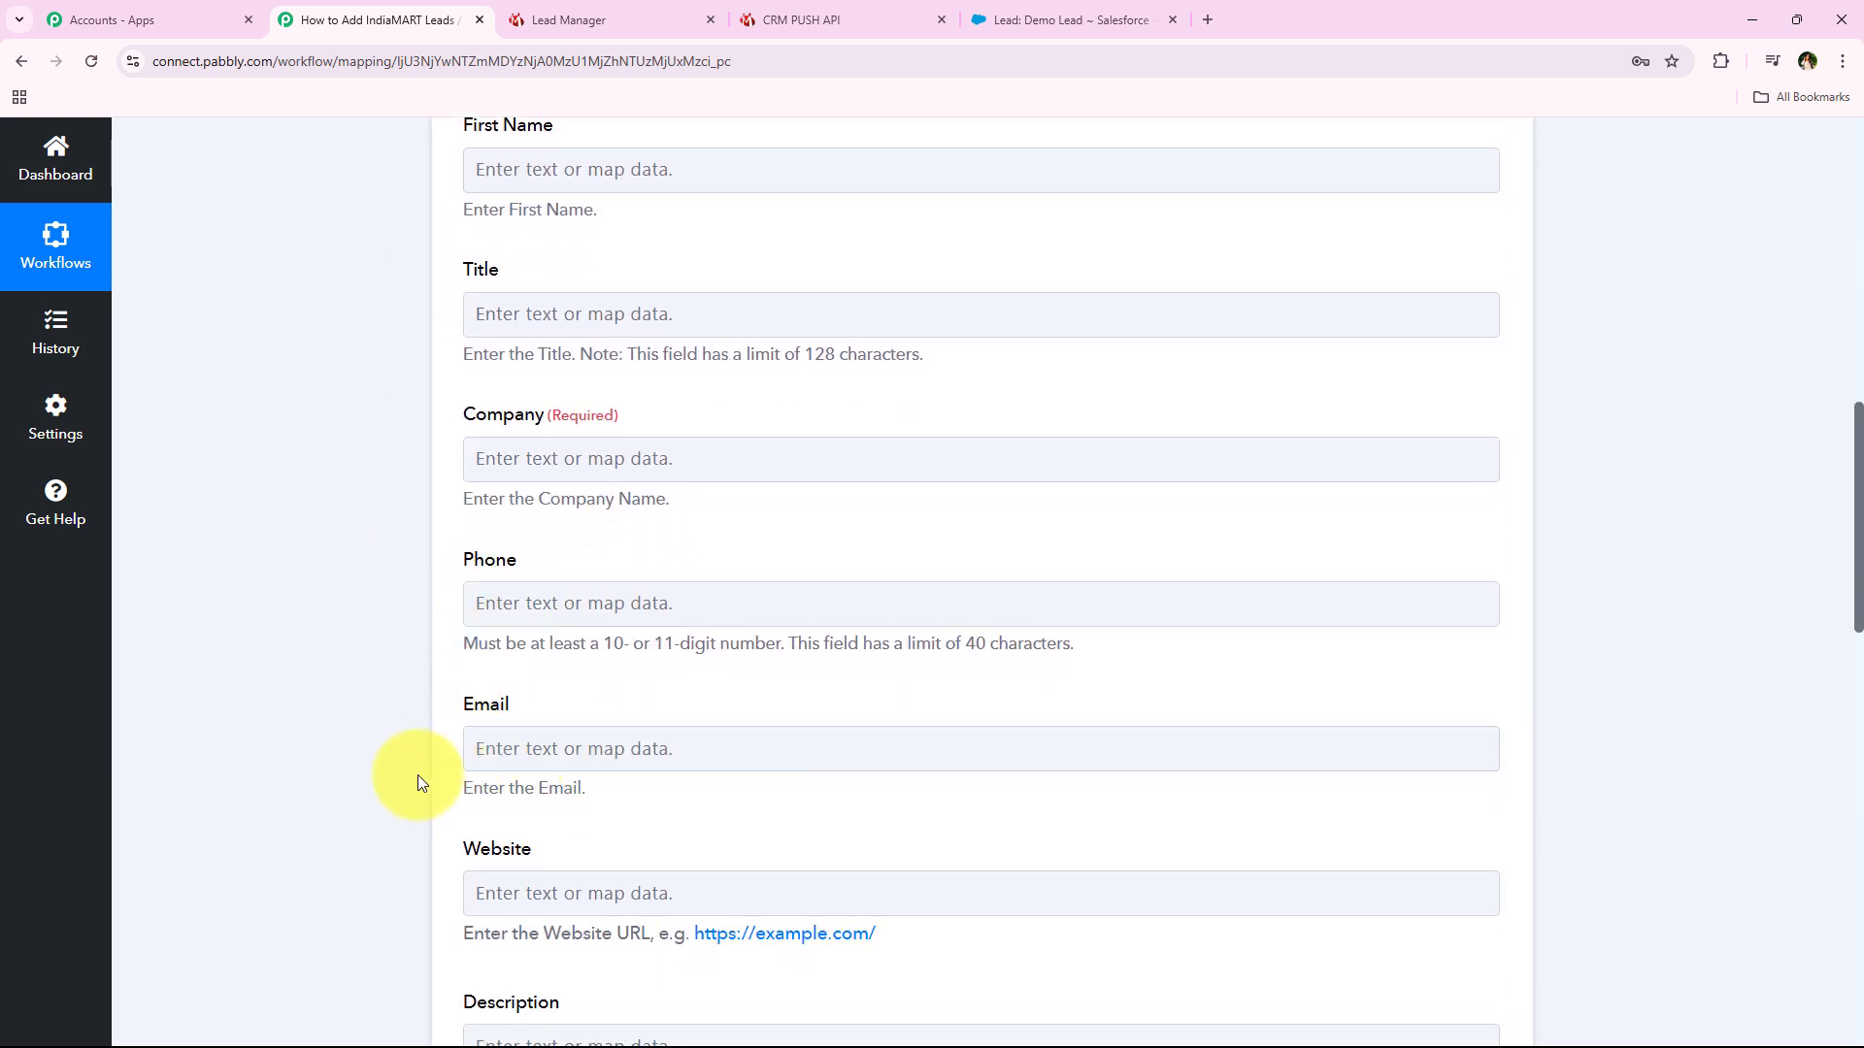
middle_click(415, 733)
scroll(414, 733, "up", 6)
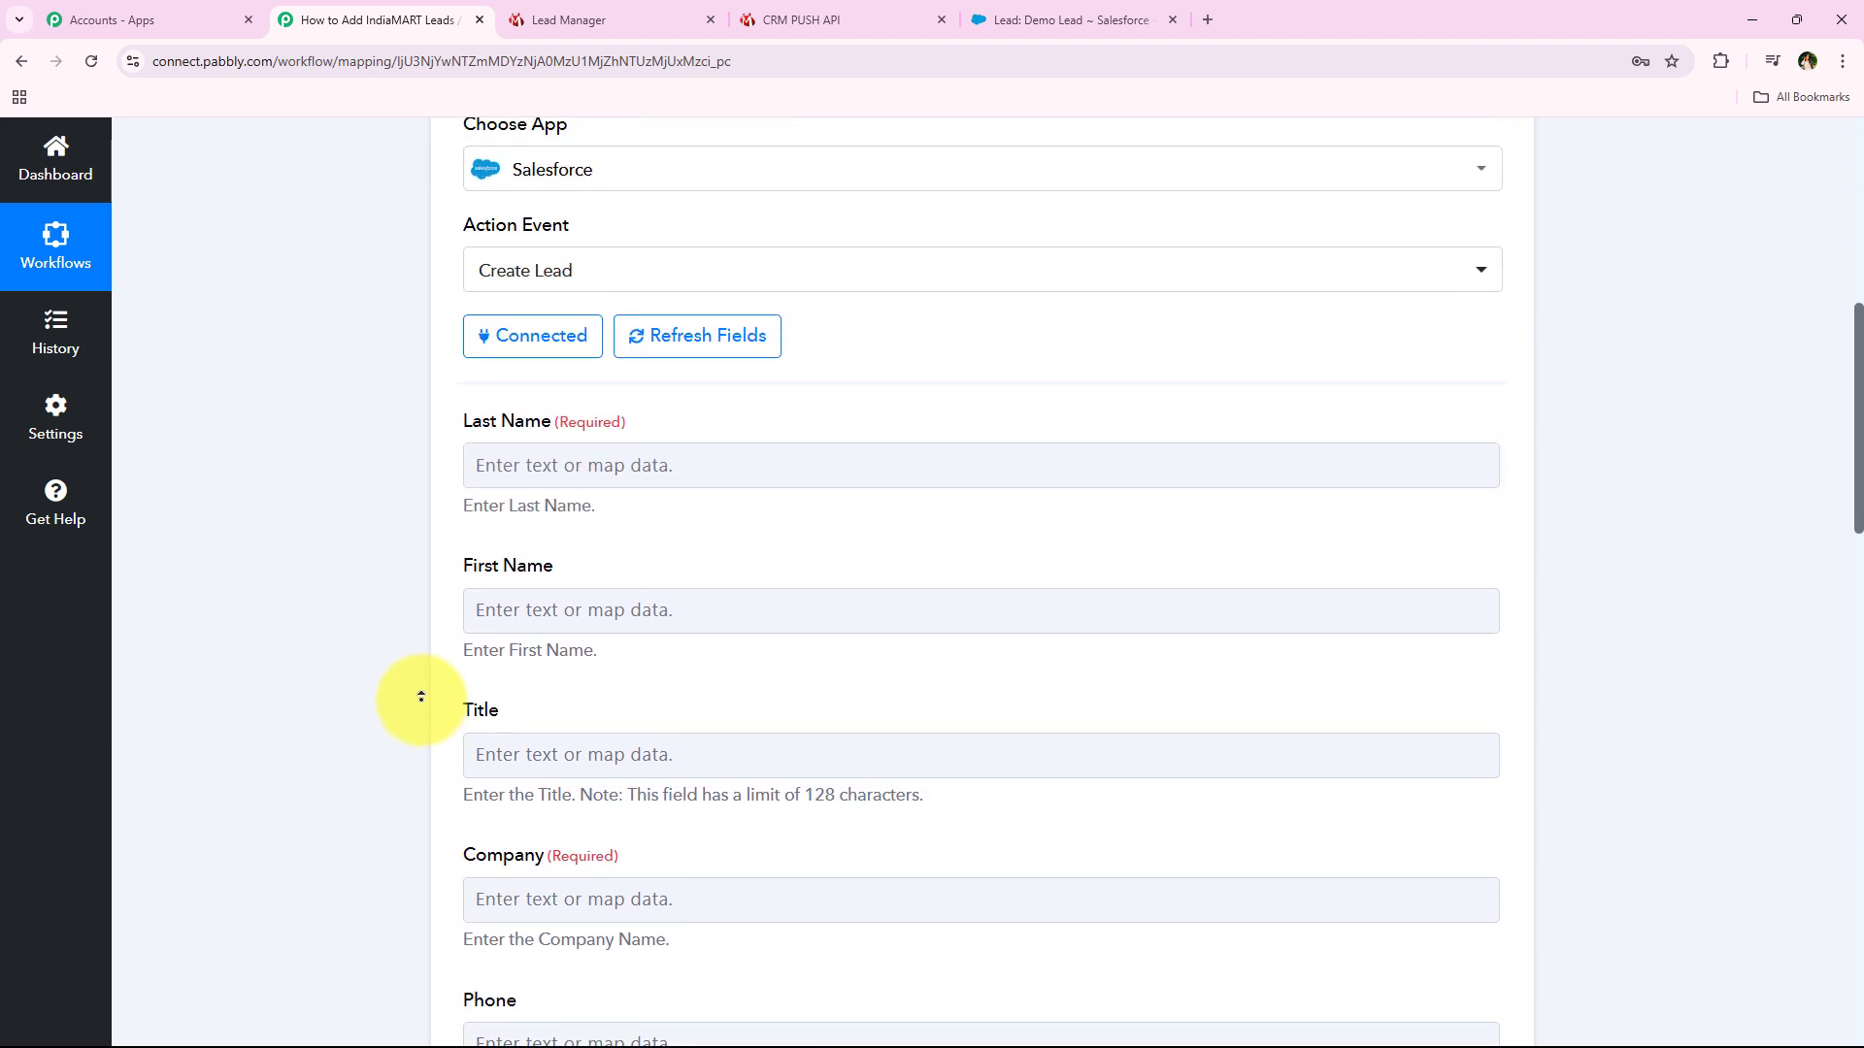
scroll(382, 511, "up", 6)
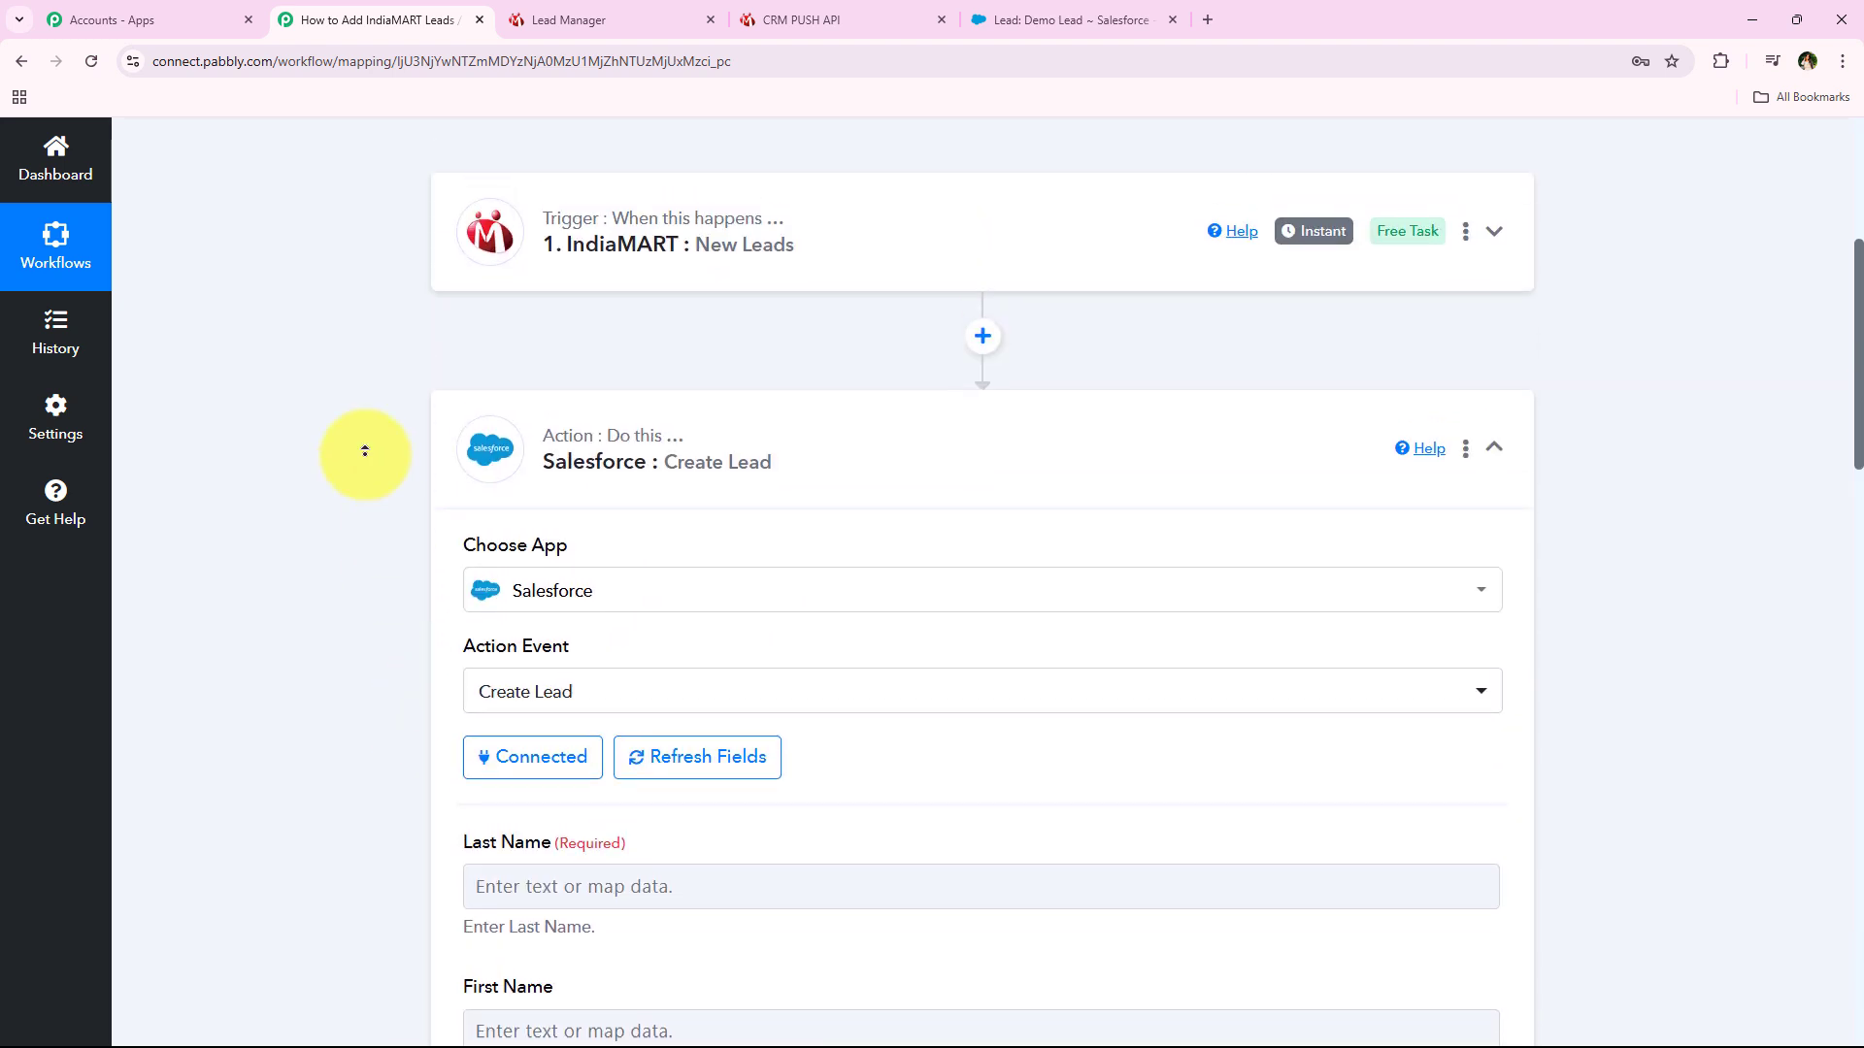
middle_click(355, 689)
scroll(351, 697, "down", 3)
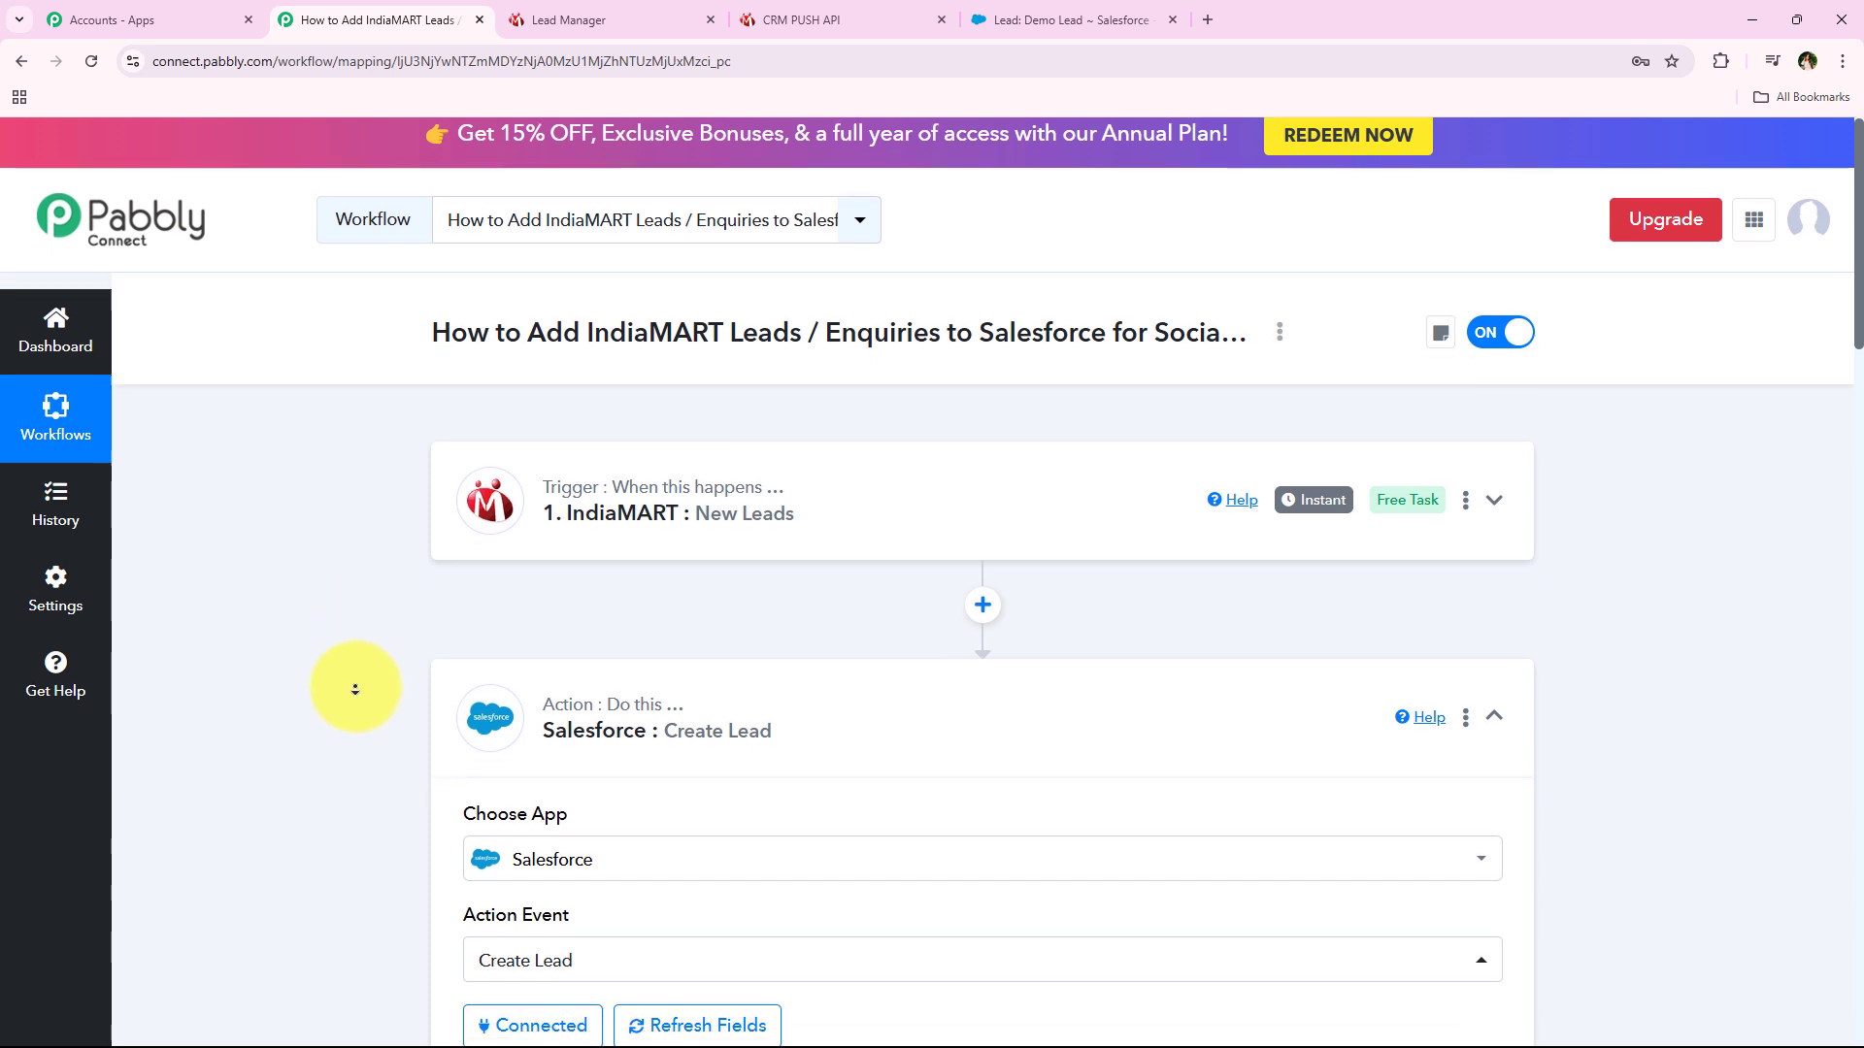
scroll(351, 697, "down", 4)
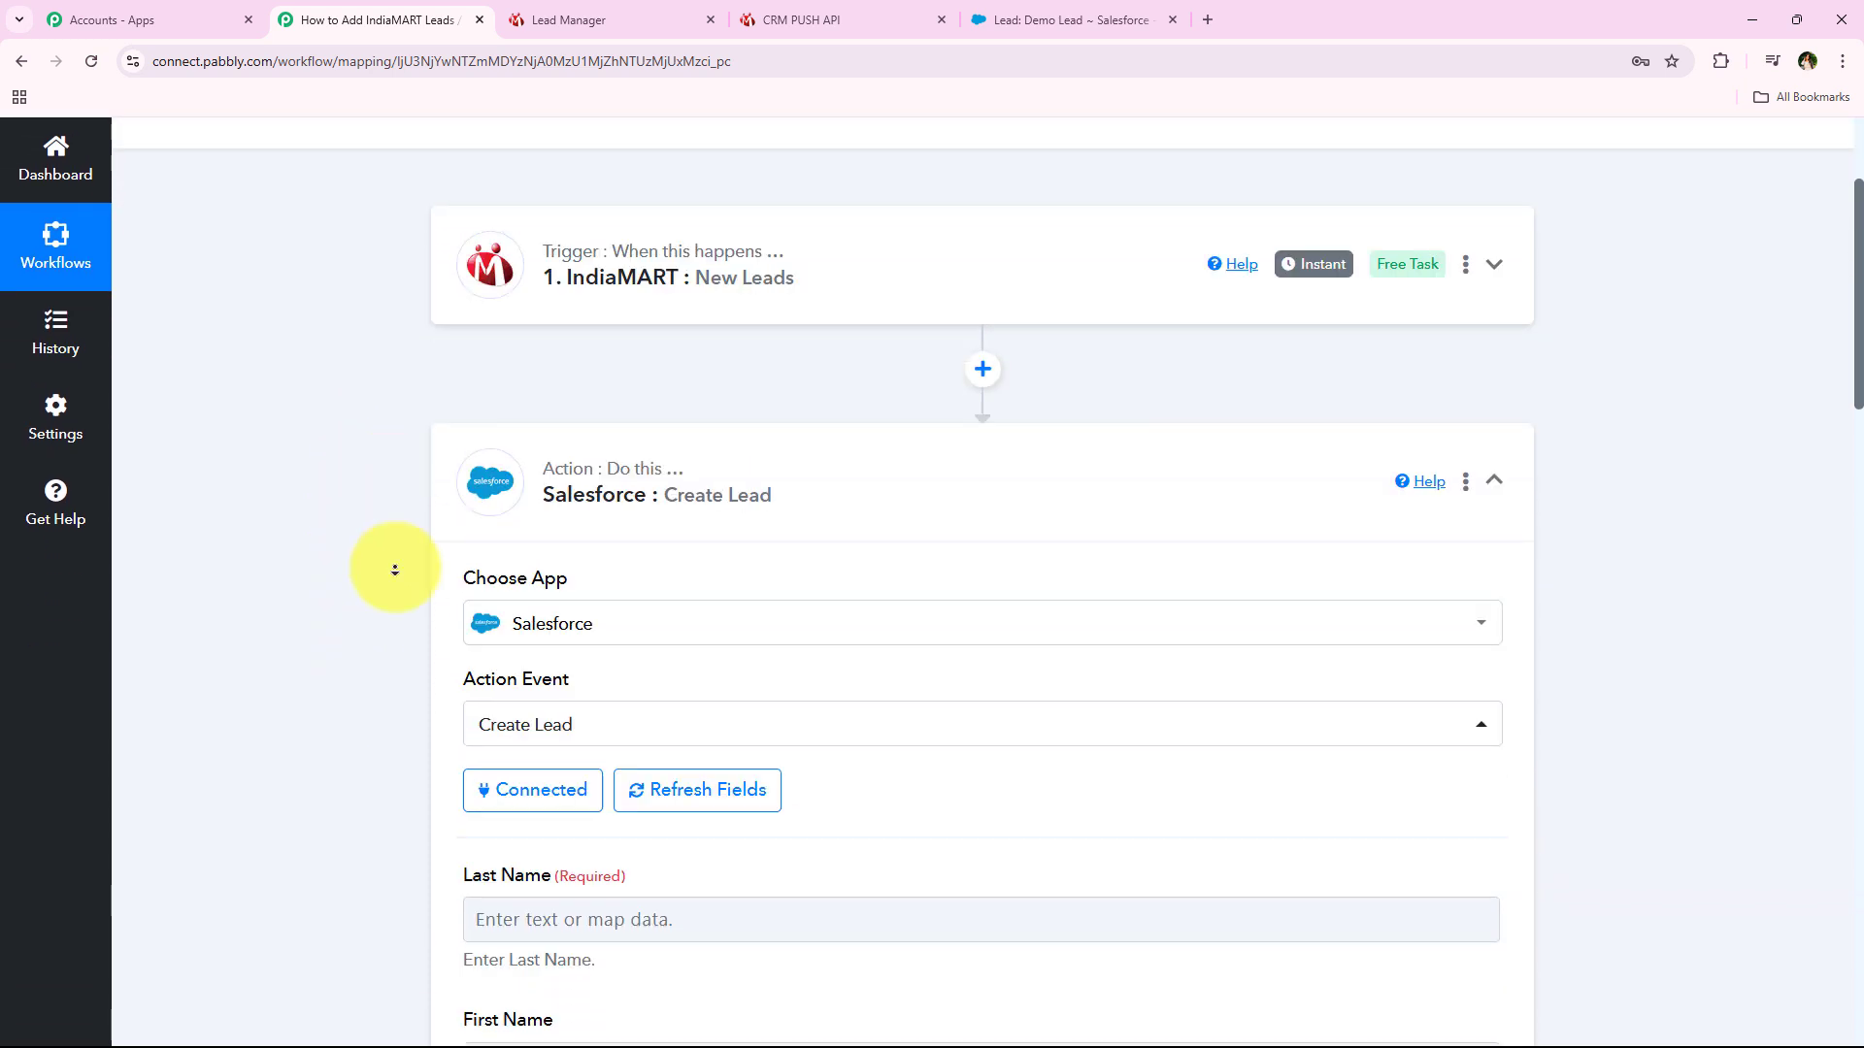
scroll(398, 604, "down", 1)
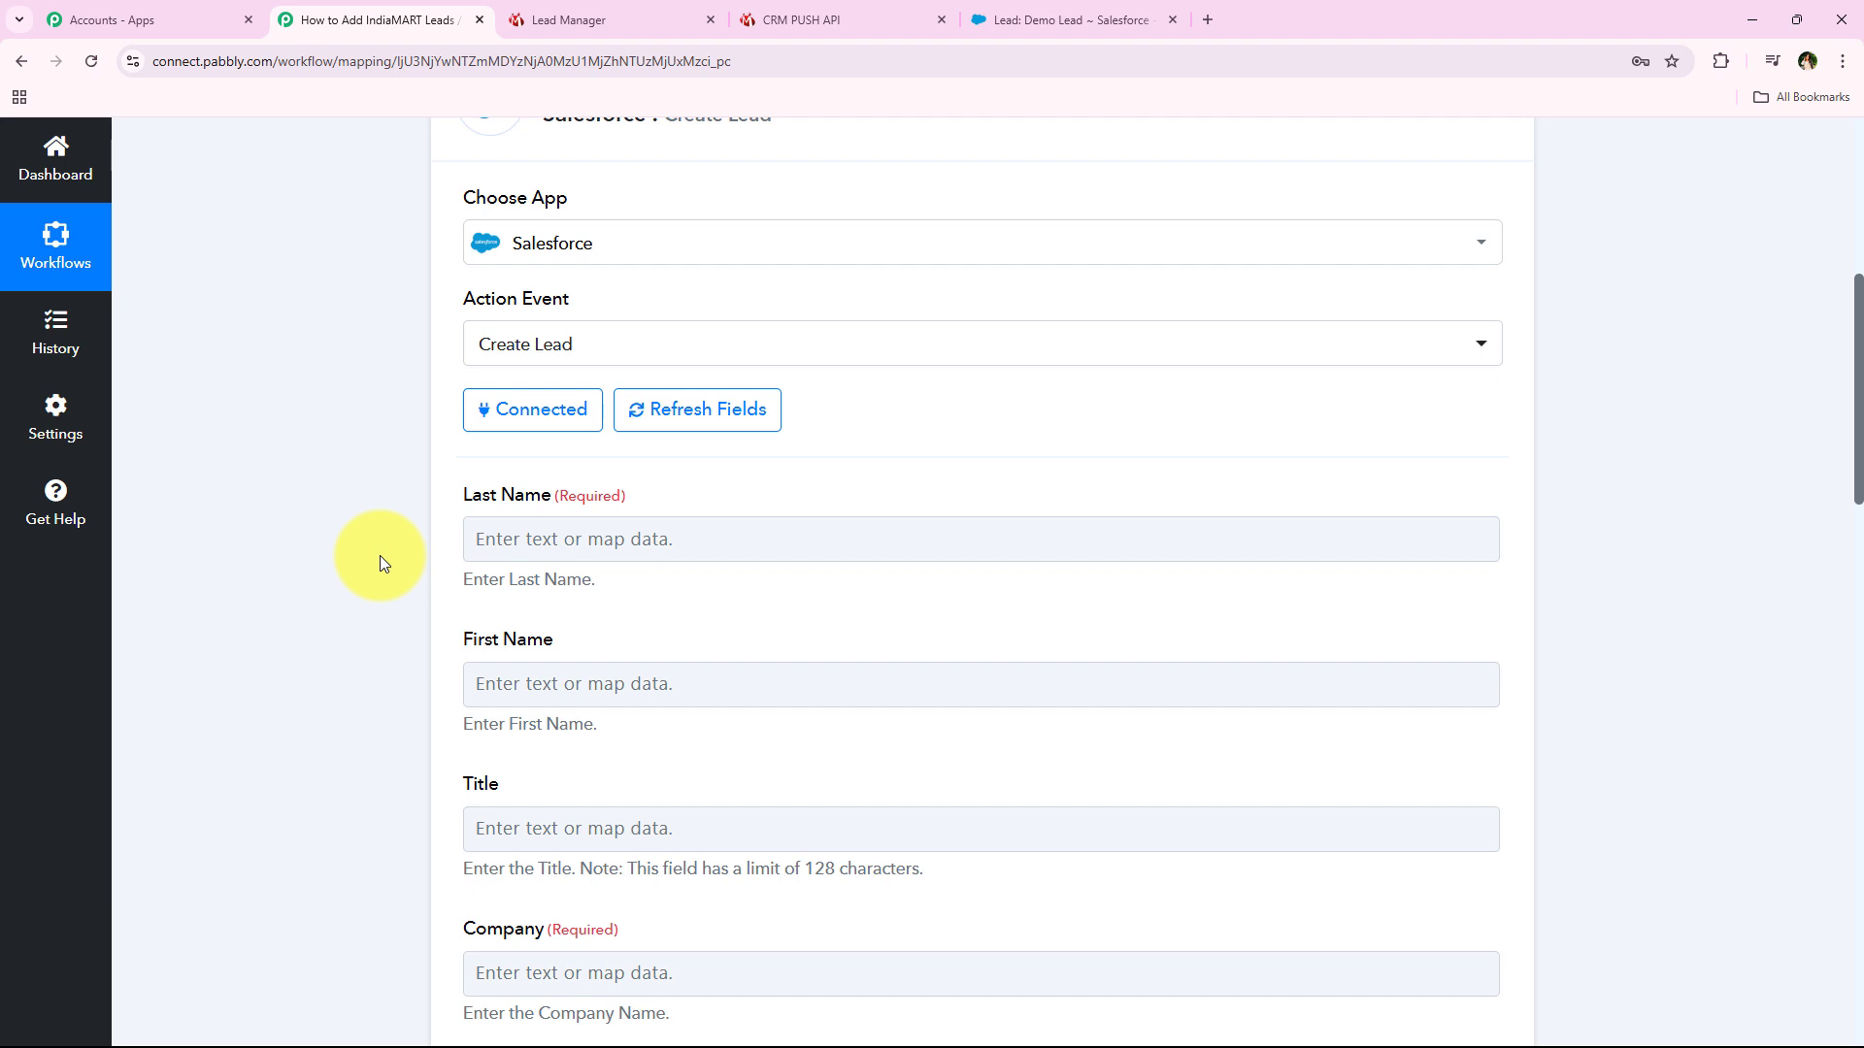
Step: Browse the IndiaMART step's data fields from the Last Name data picker
left_click(640, 541)
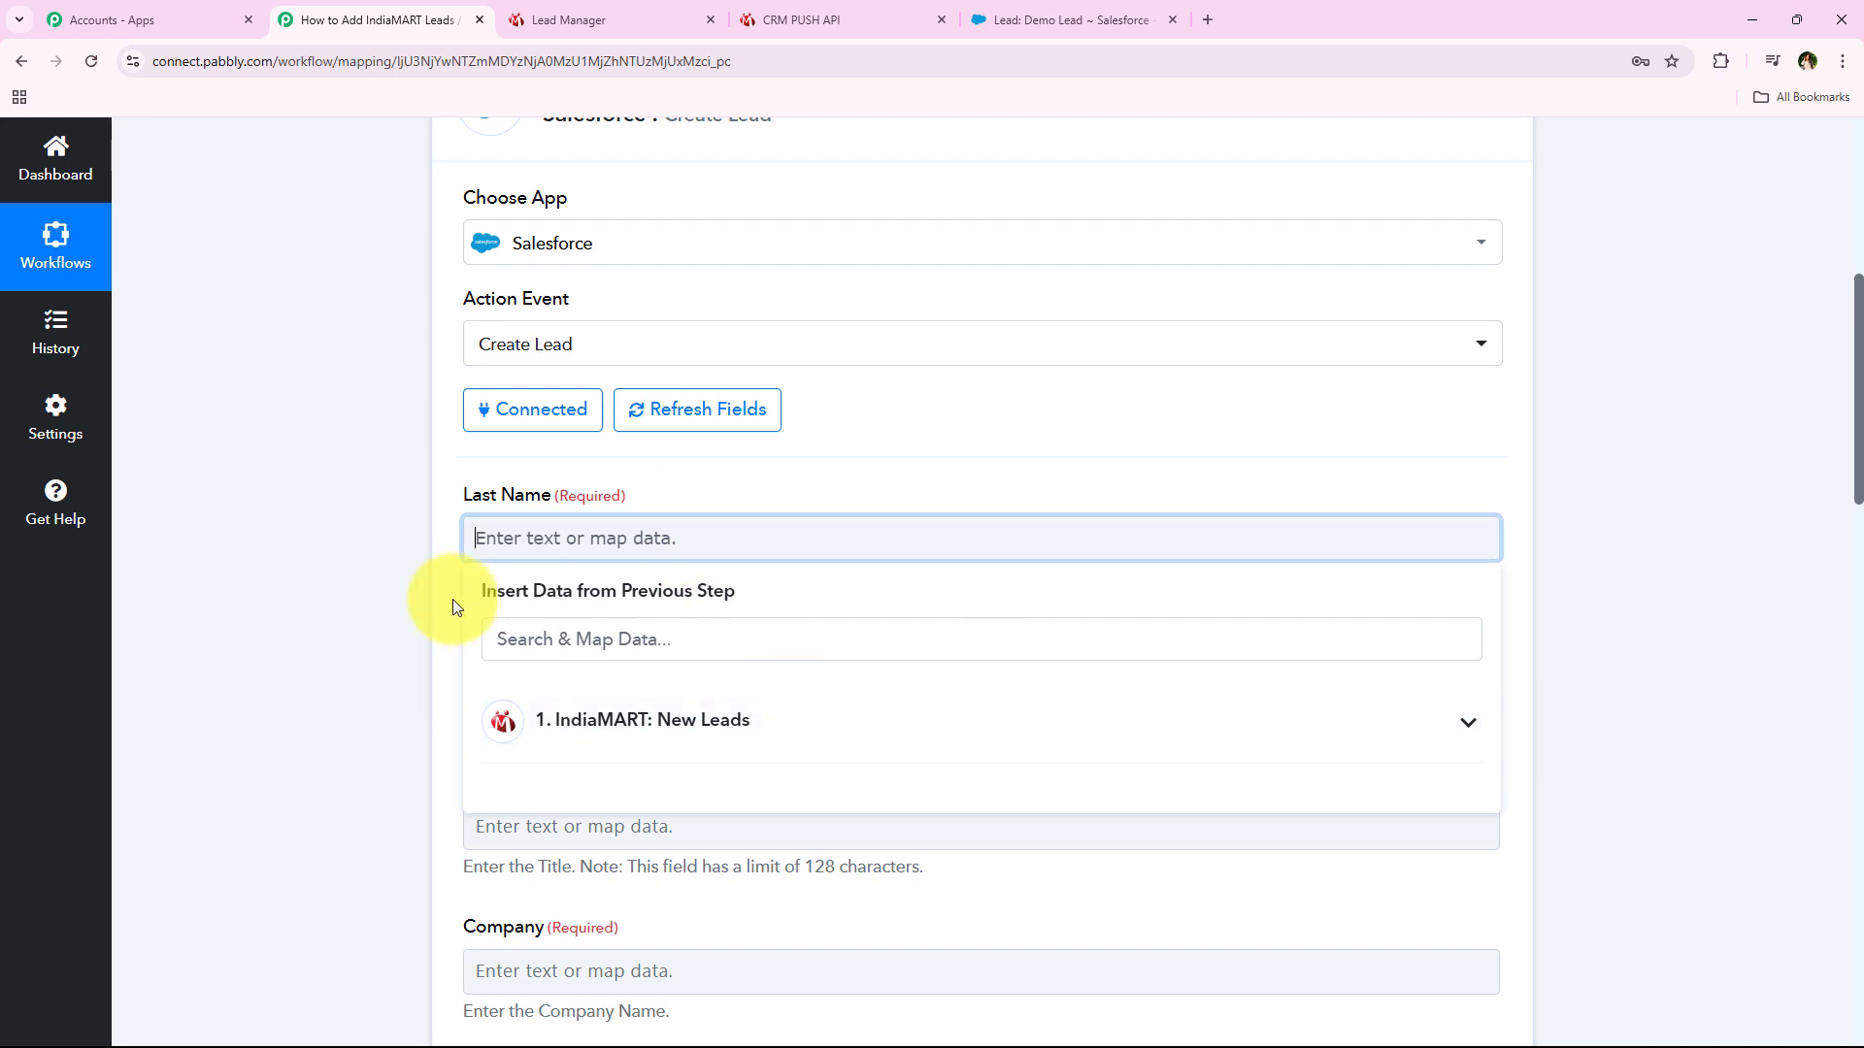
scroll(462, 612, "up", 1)
left_click(748, 817)
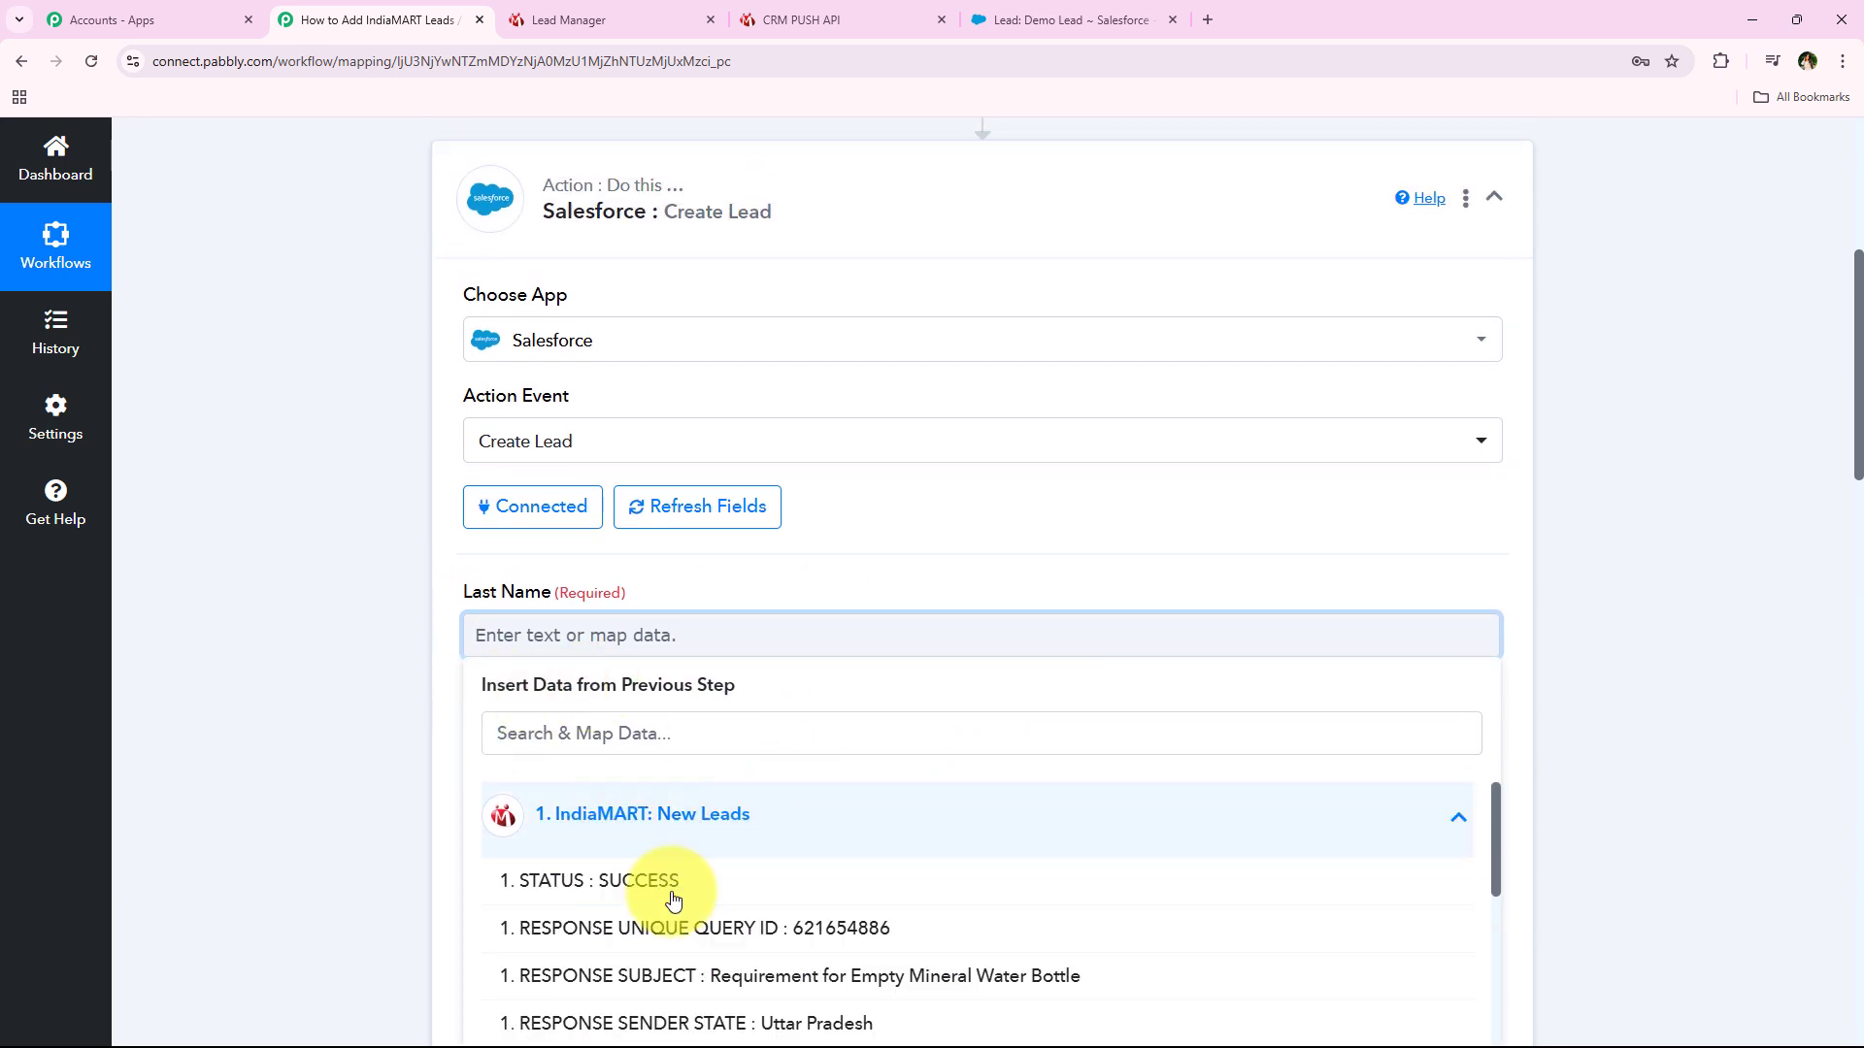
scroll(387, 572, "down", 2)
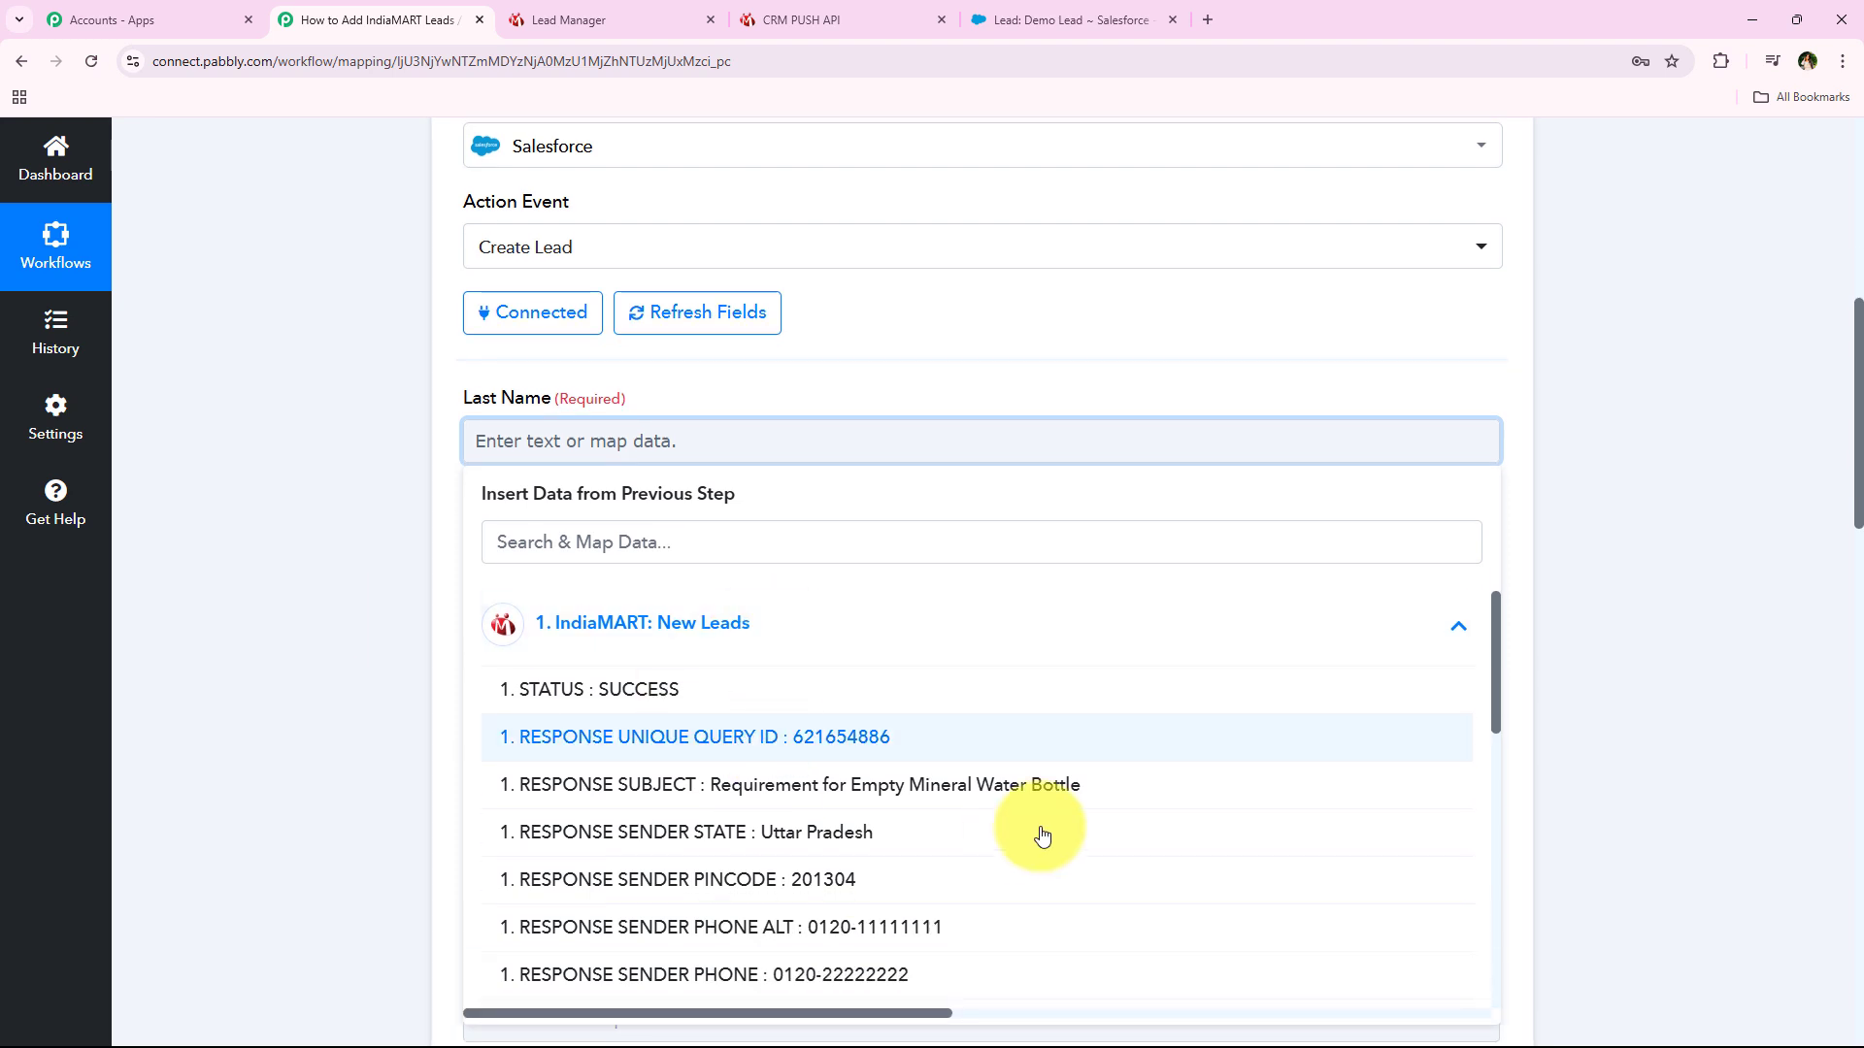
left_click(788, 632)
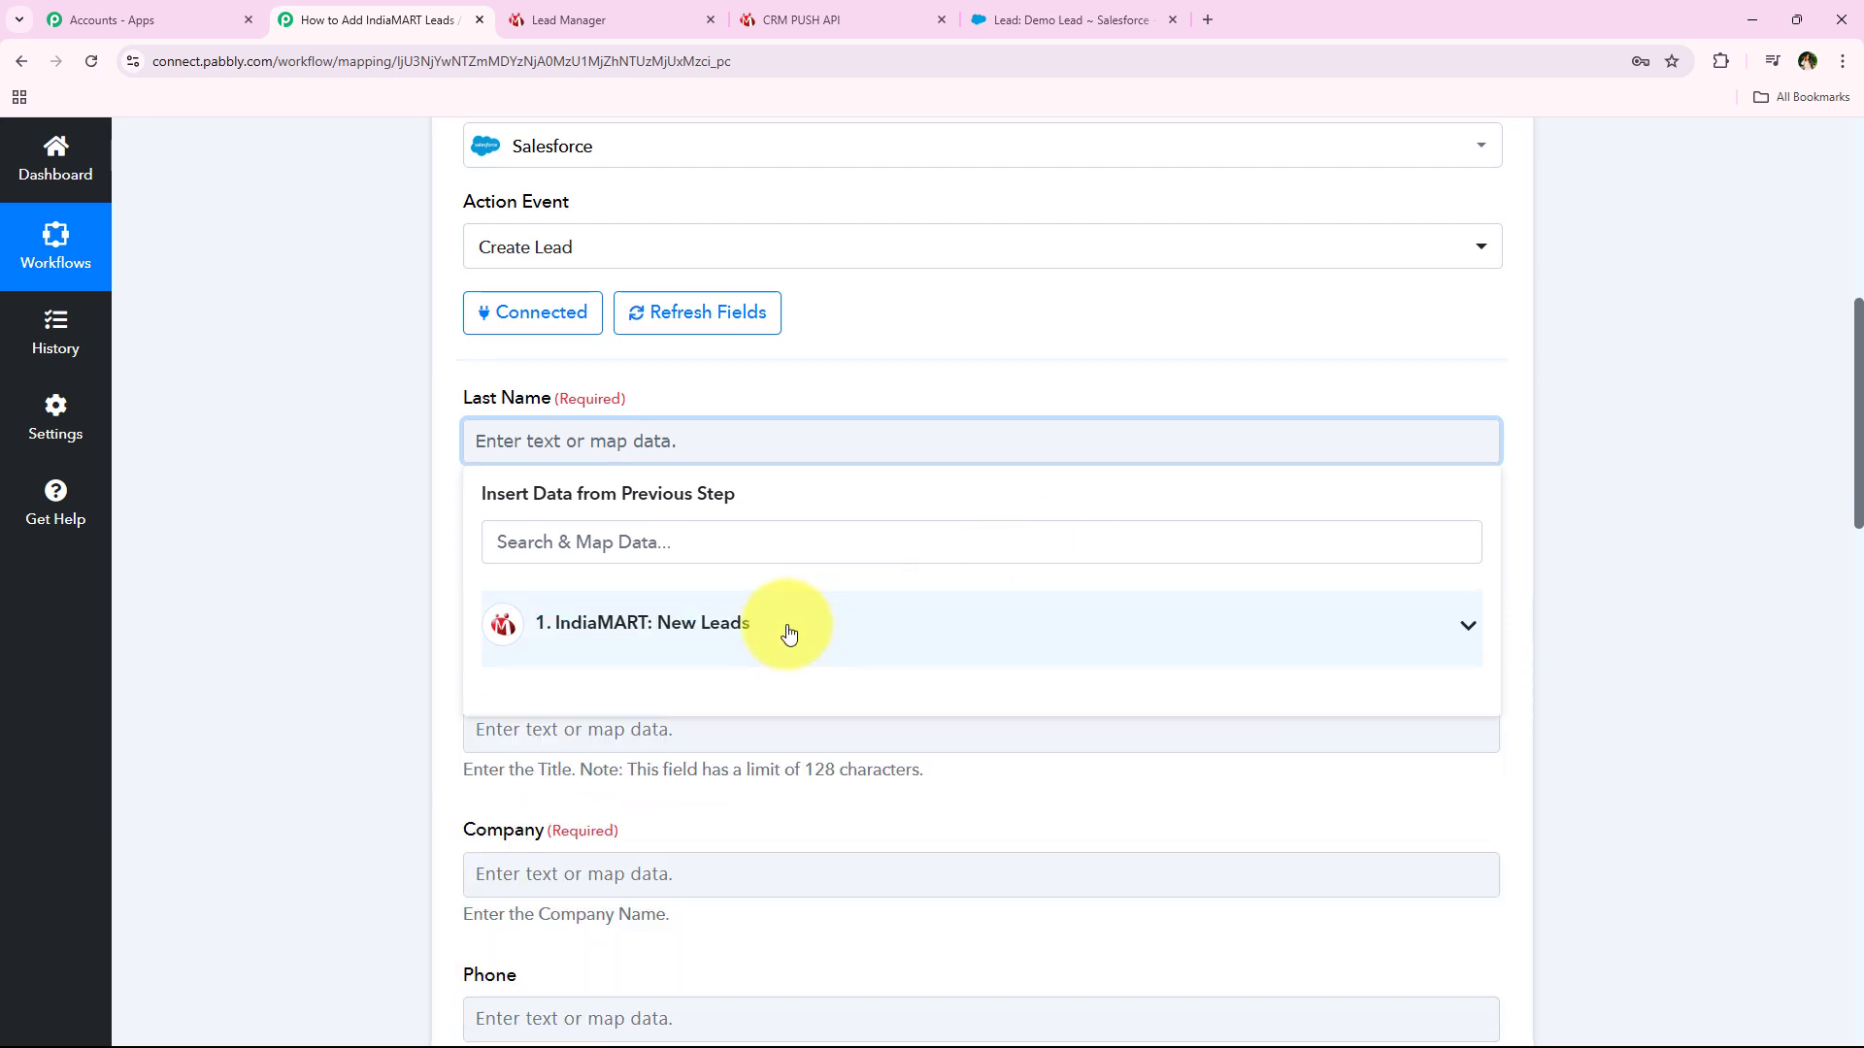
left_click(354, 485)
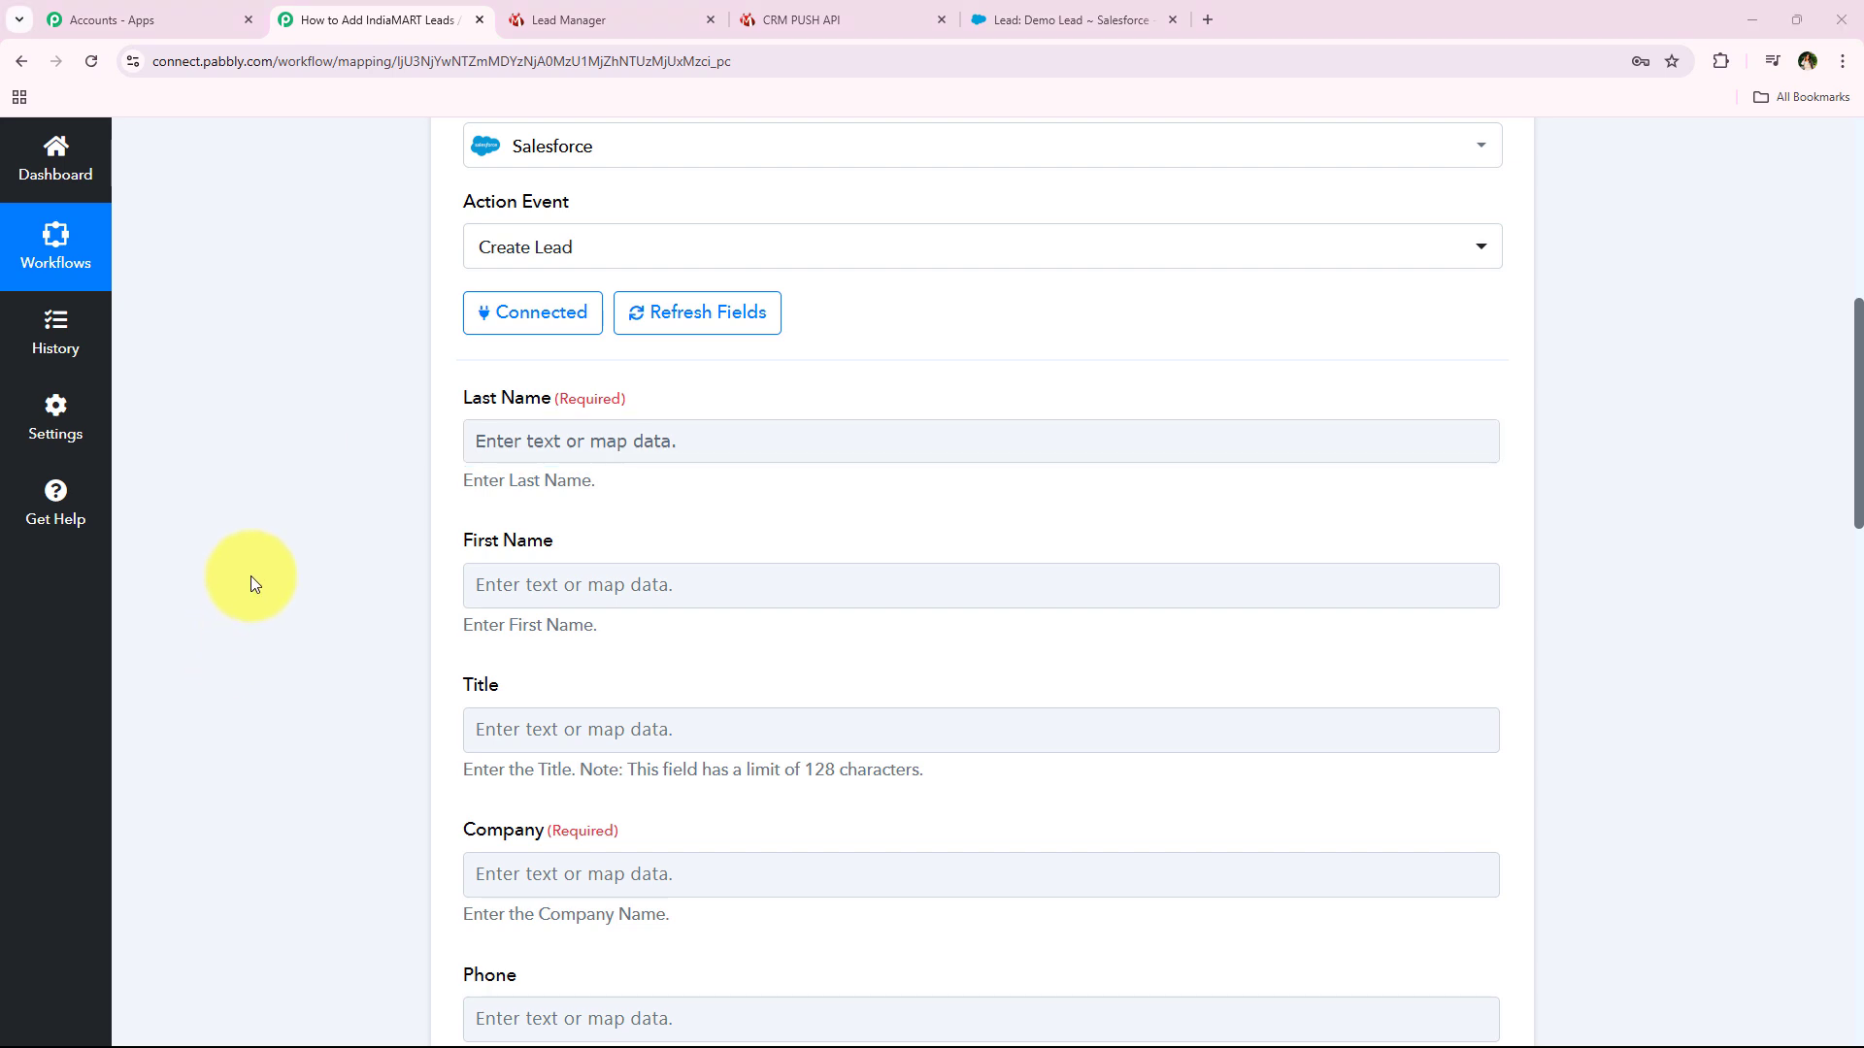
Step: Map Last Name to 1. RESPONSE SENDER NAME, searching 'na' in the previous step's data
left_click(475, 446)
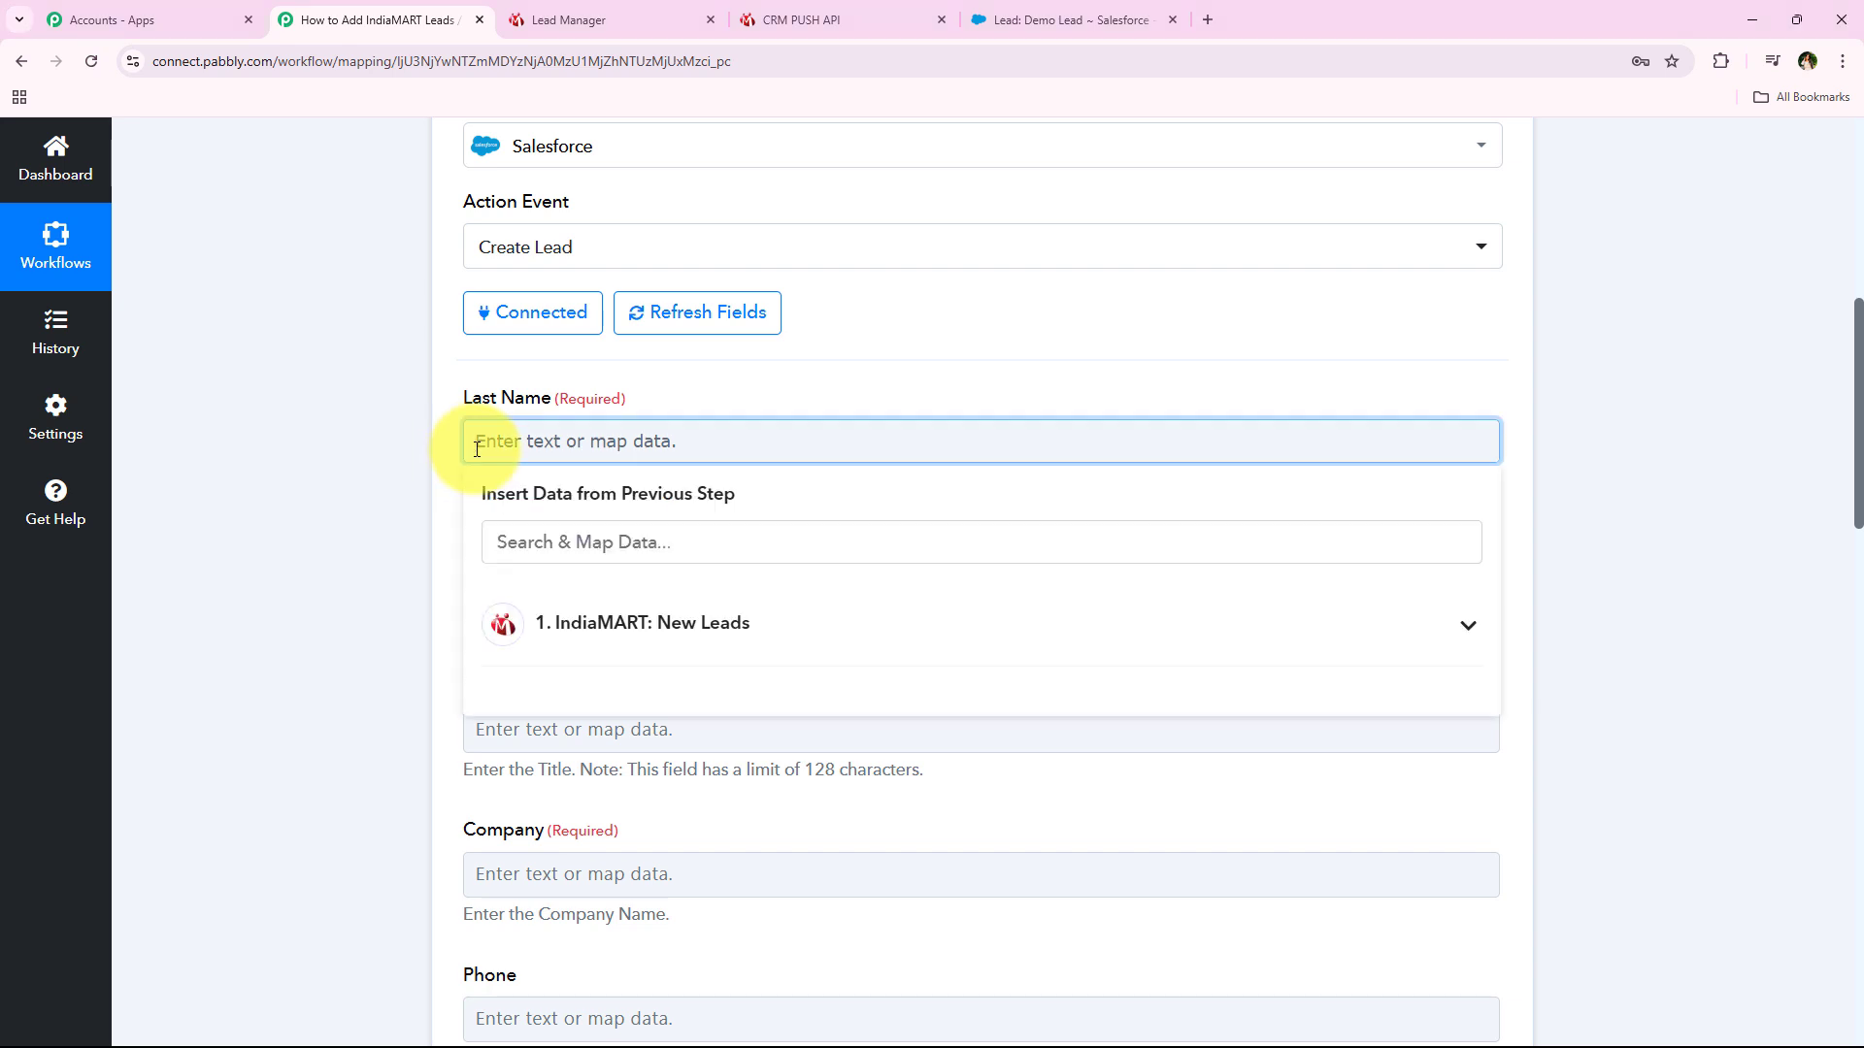
type("Prabhat")
double_click(544, 442)
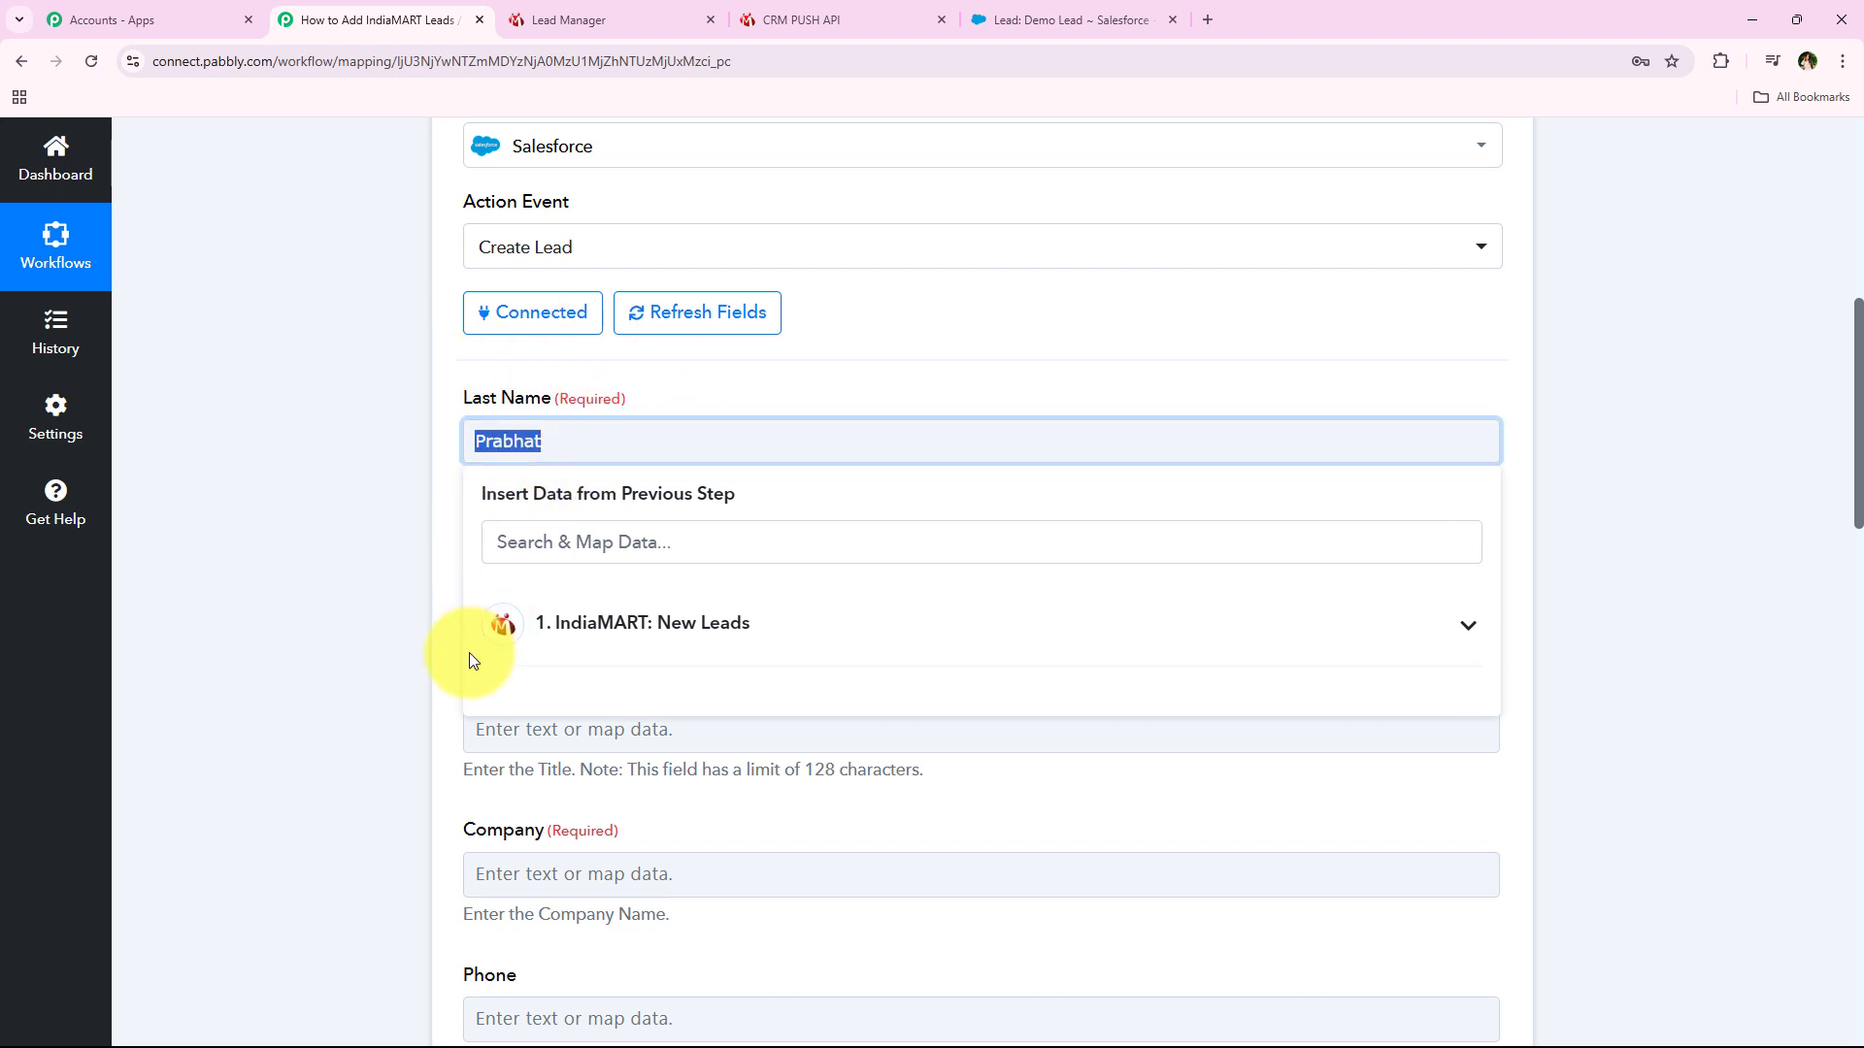
scroll(472, 658, "up", 1)
left_click(544, 621)
type("name")
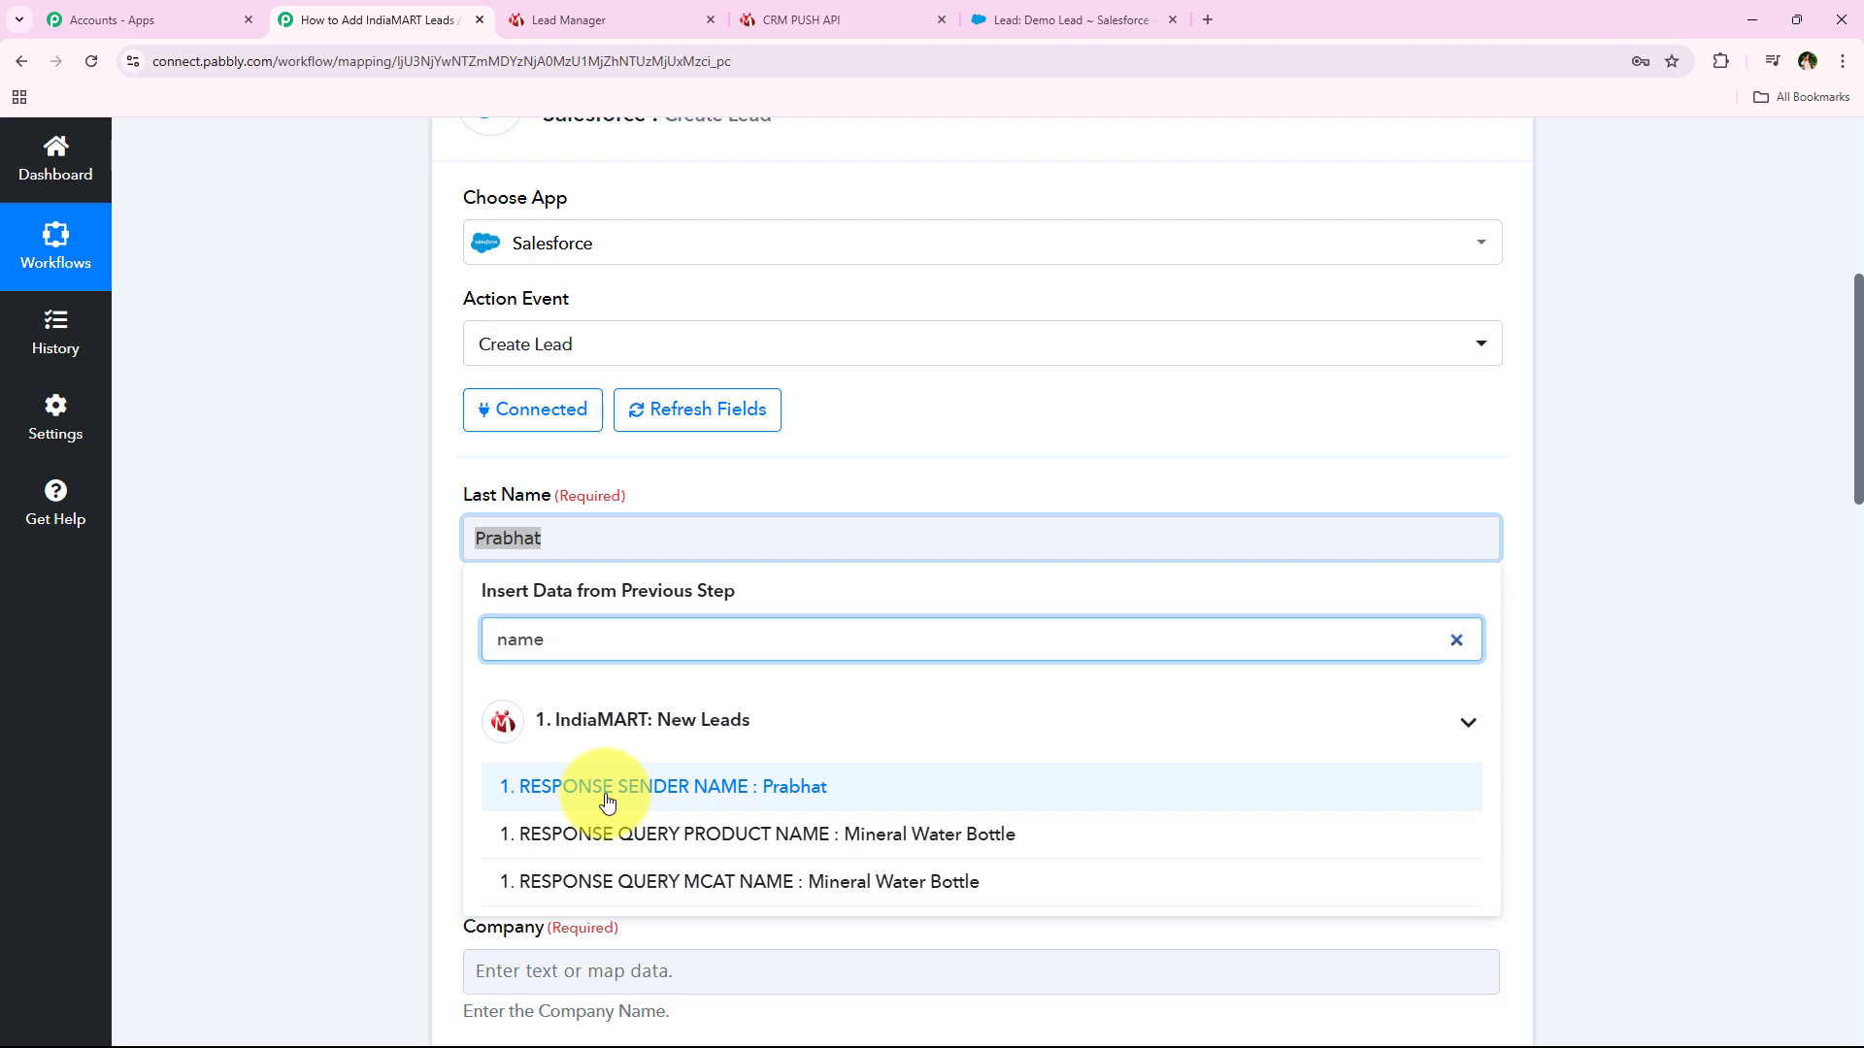
left_click(607, 801)
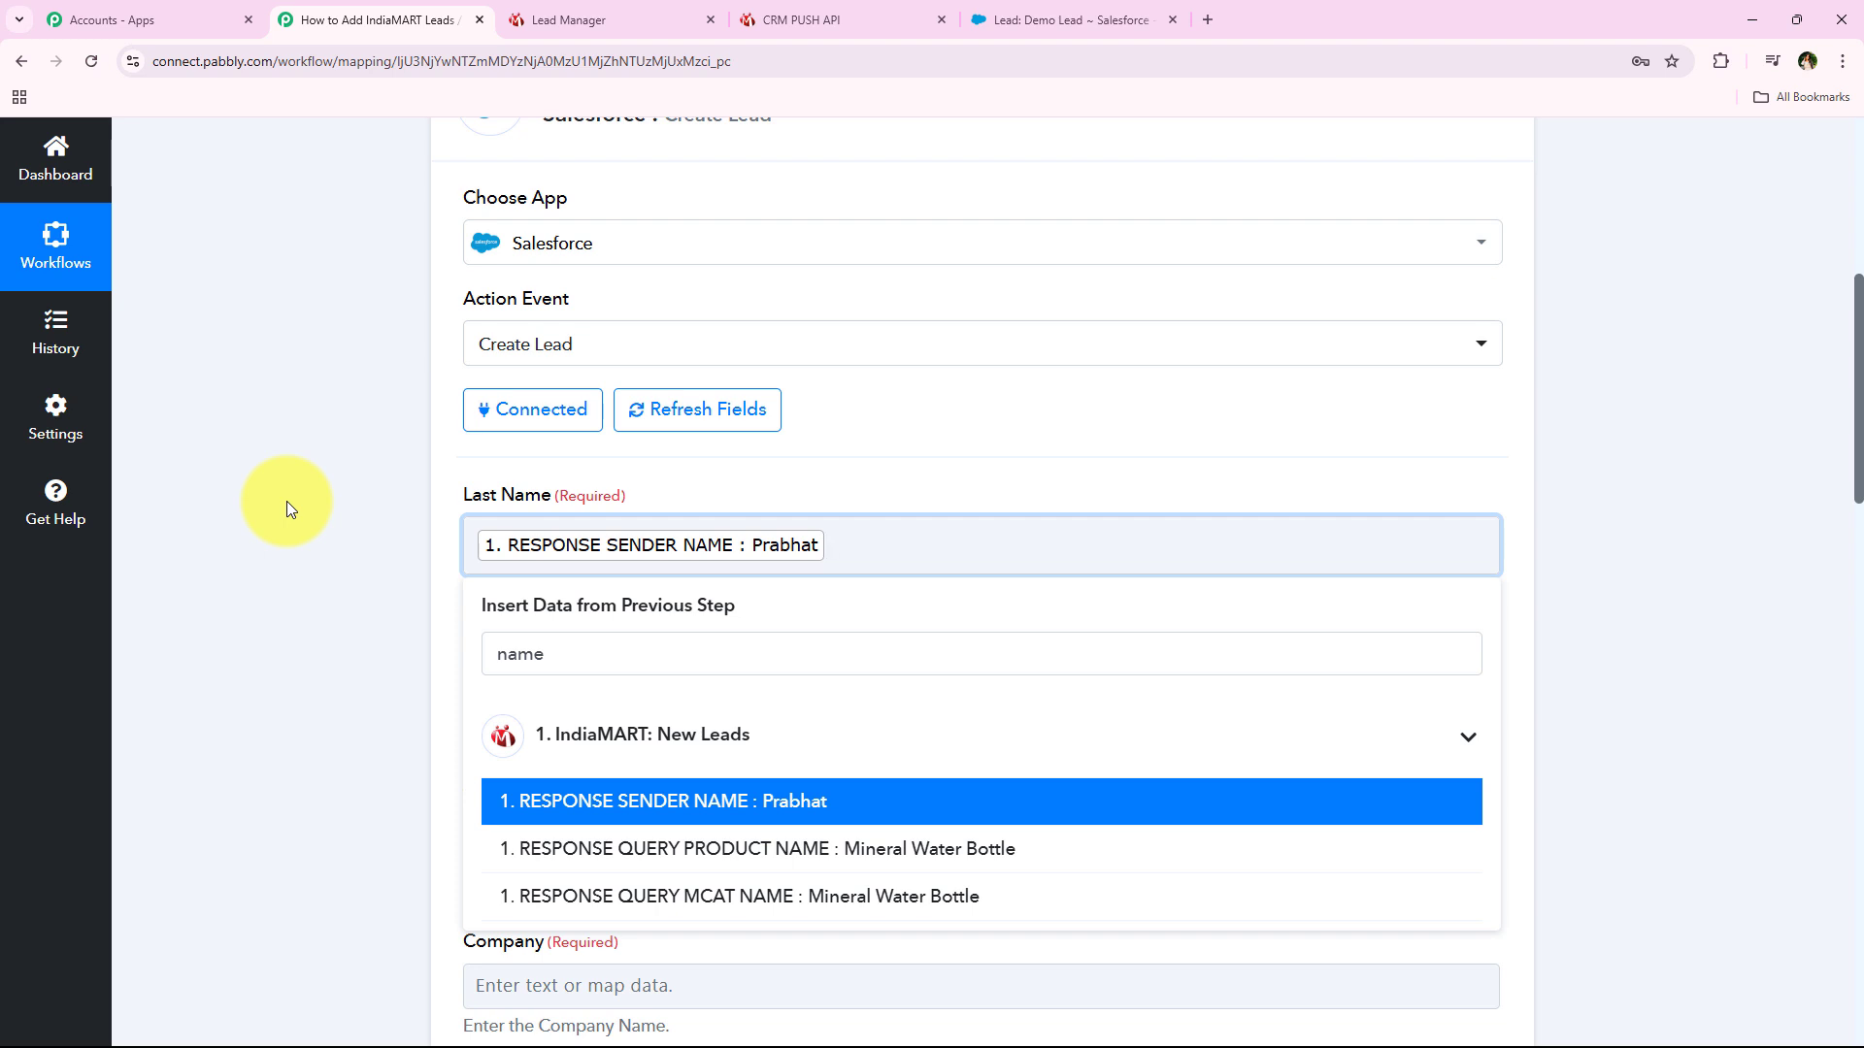
left_click(287, 501)
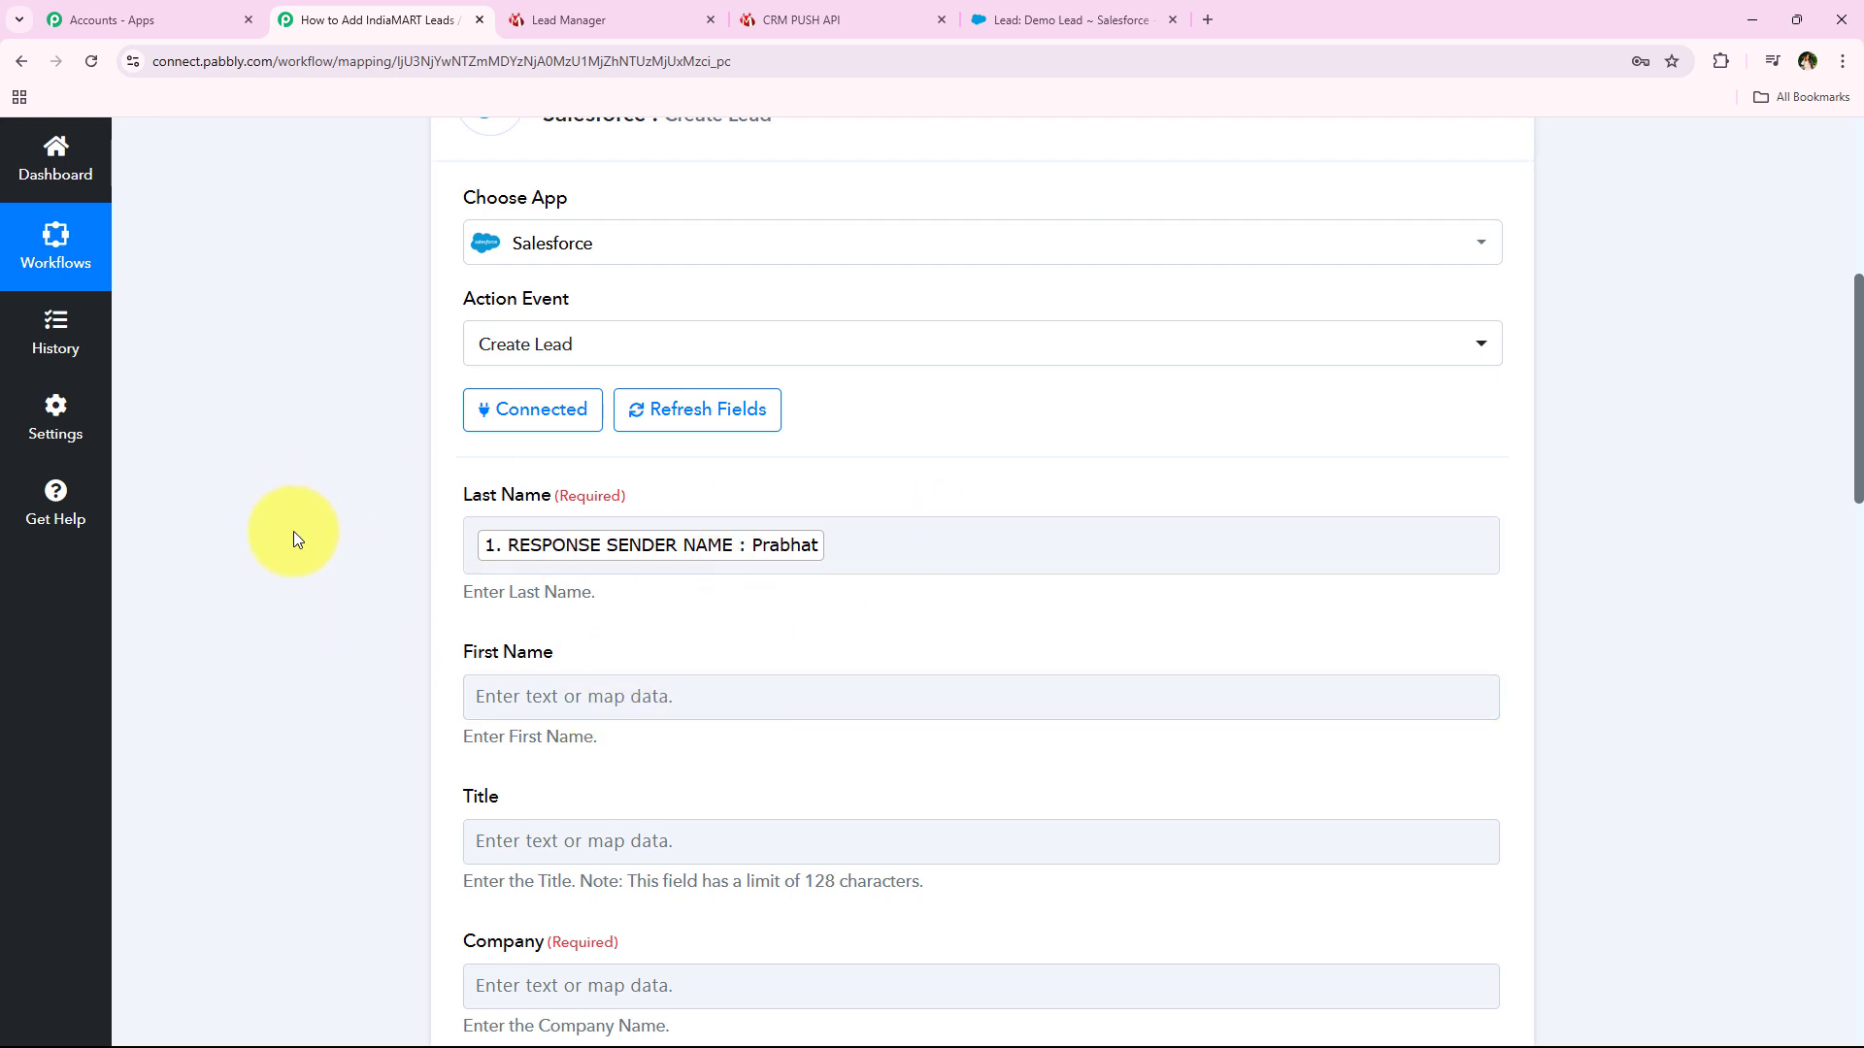
Step: Map Company to RESPONSE SENDER COMPANY, searching 'com' in the IndiaMART data
middle_click(371, 427)
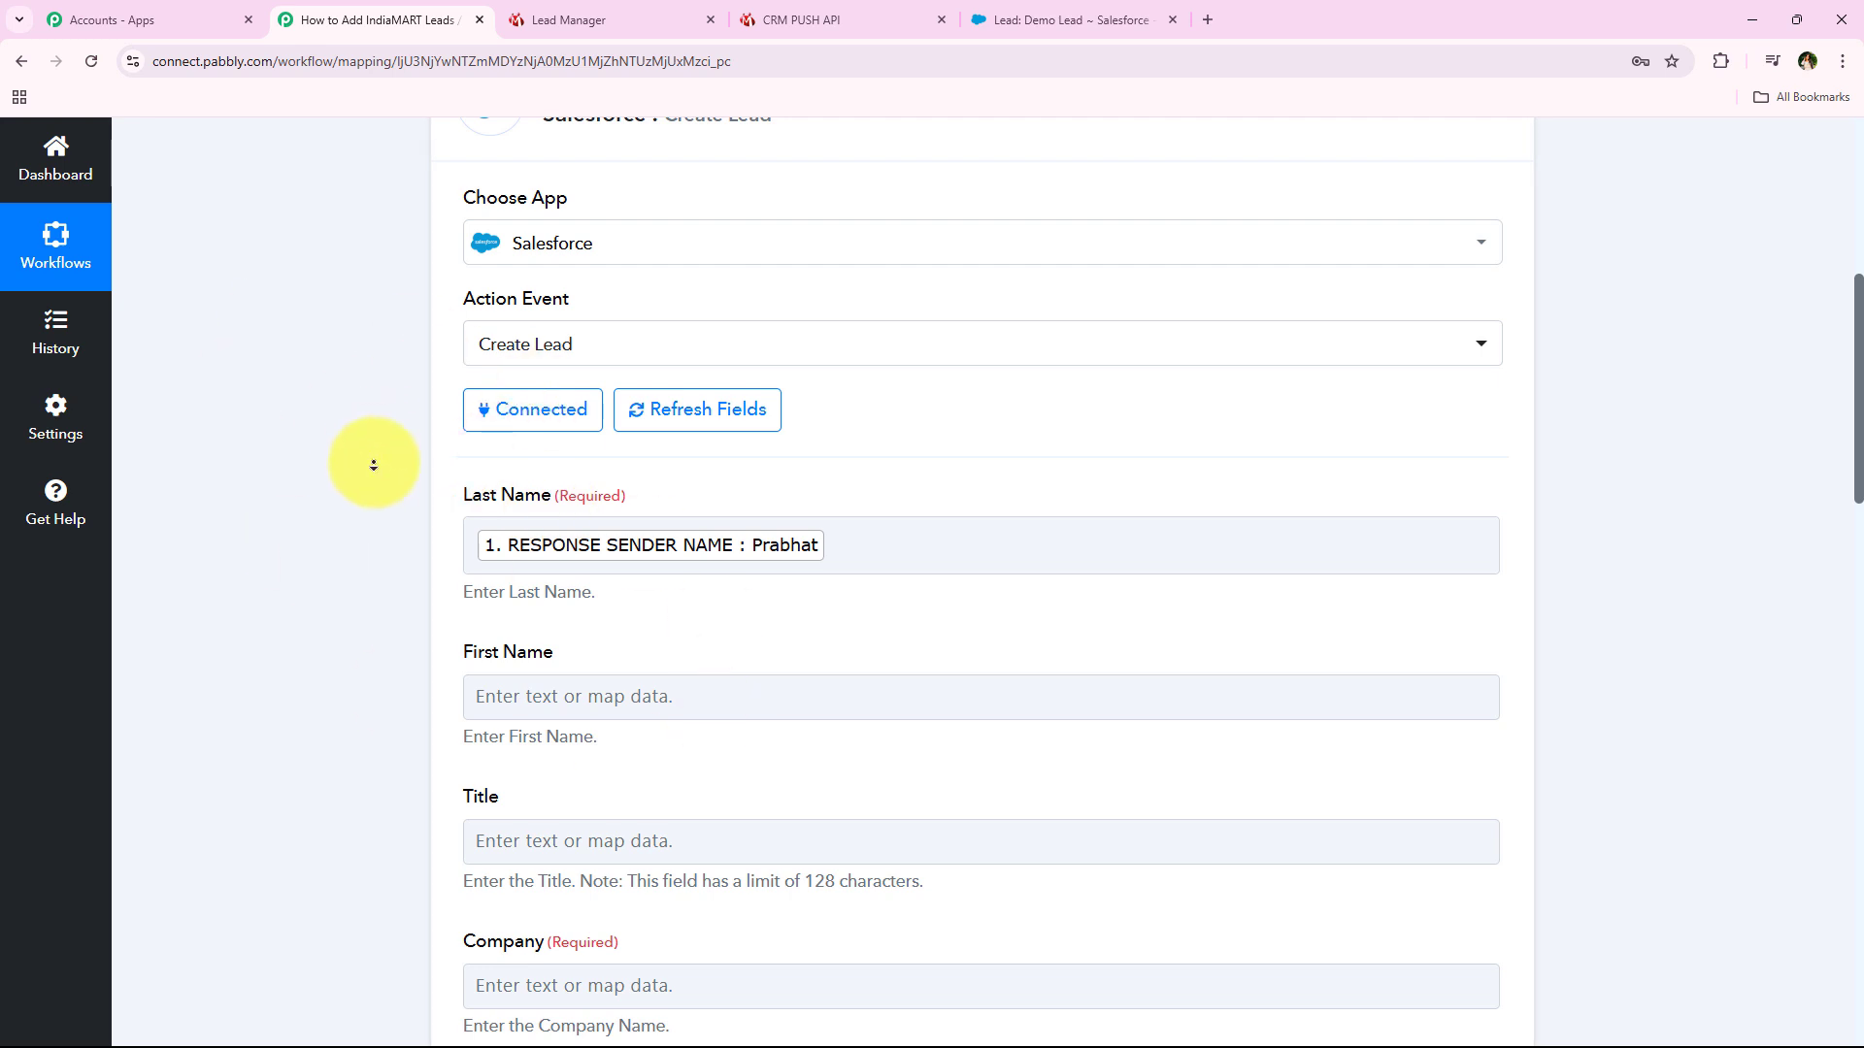
middle_click(379, 483)
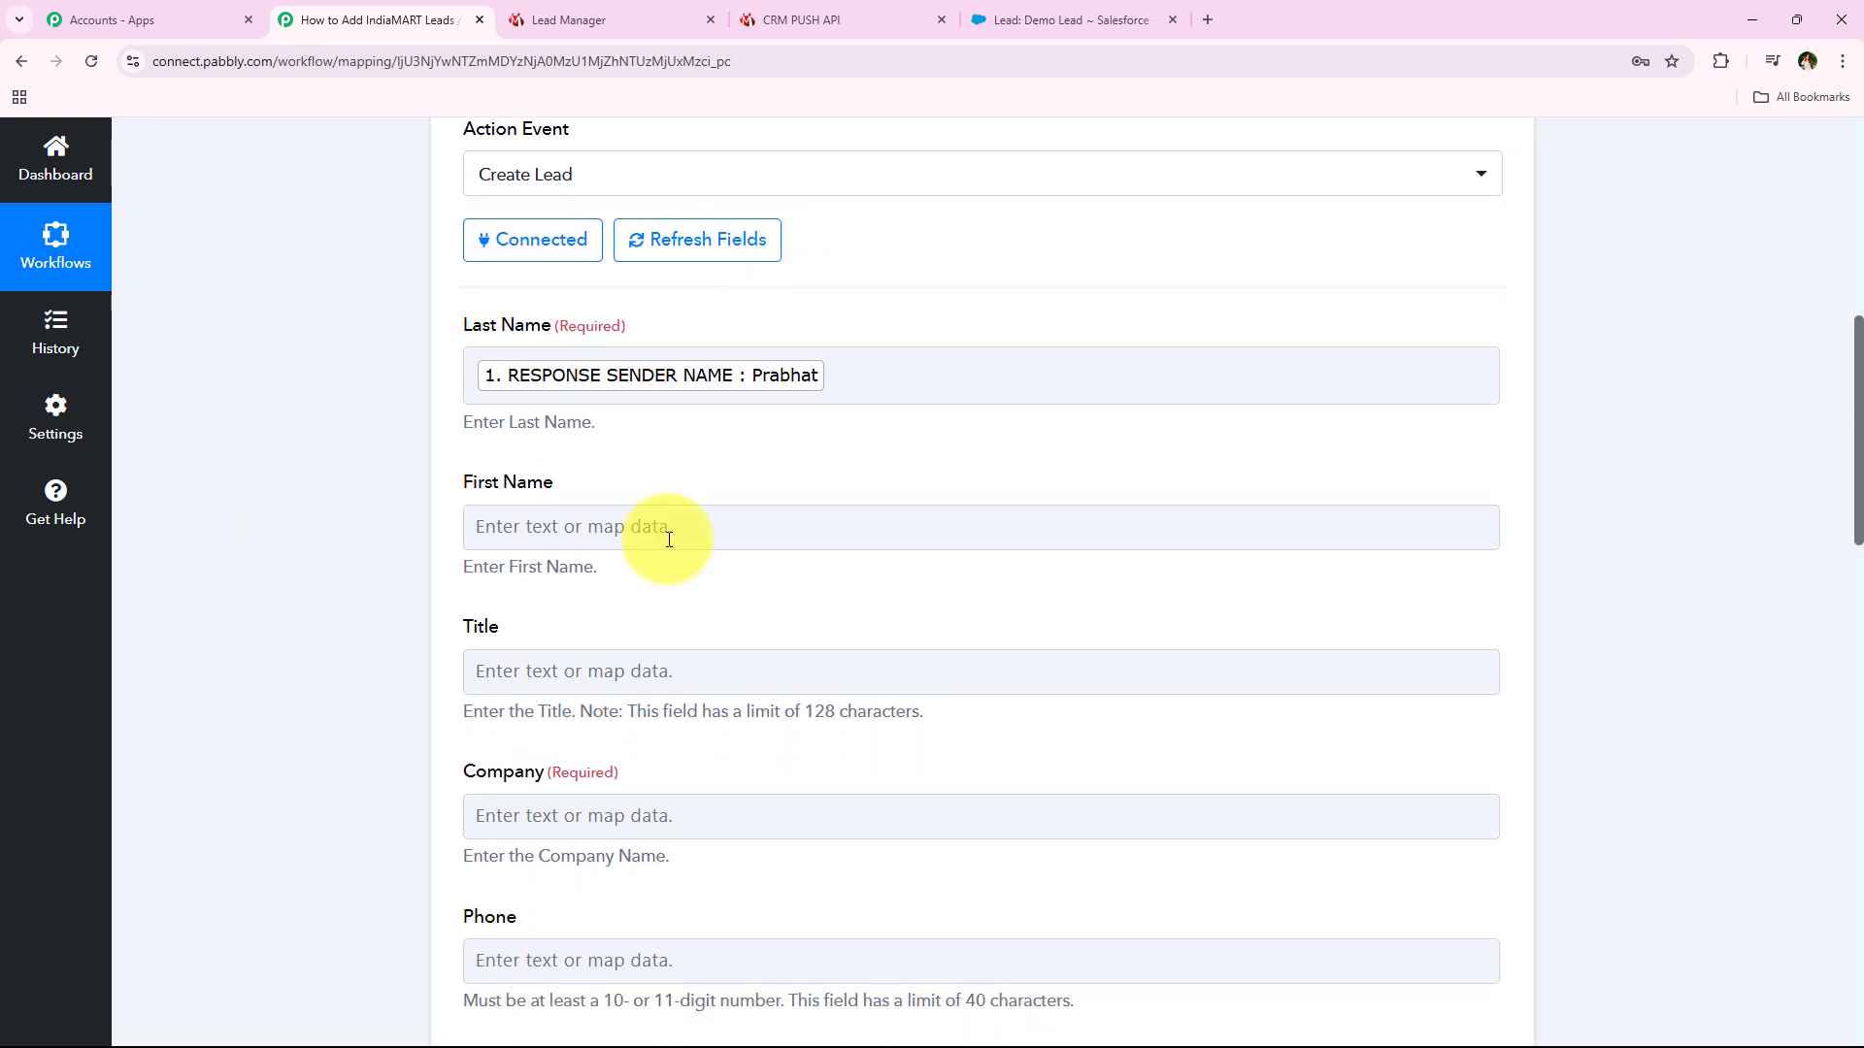
middle_click(356, 404)
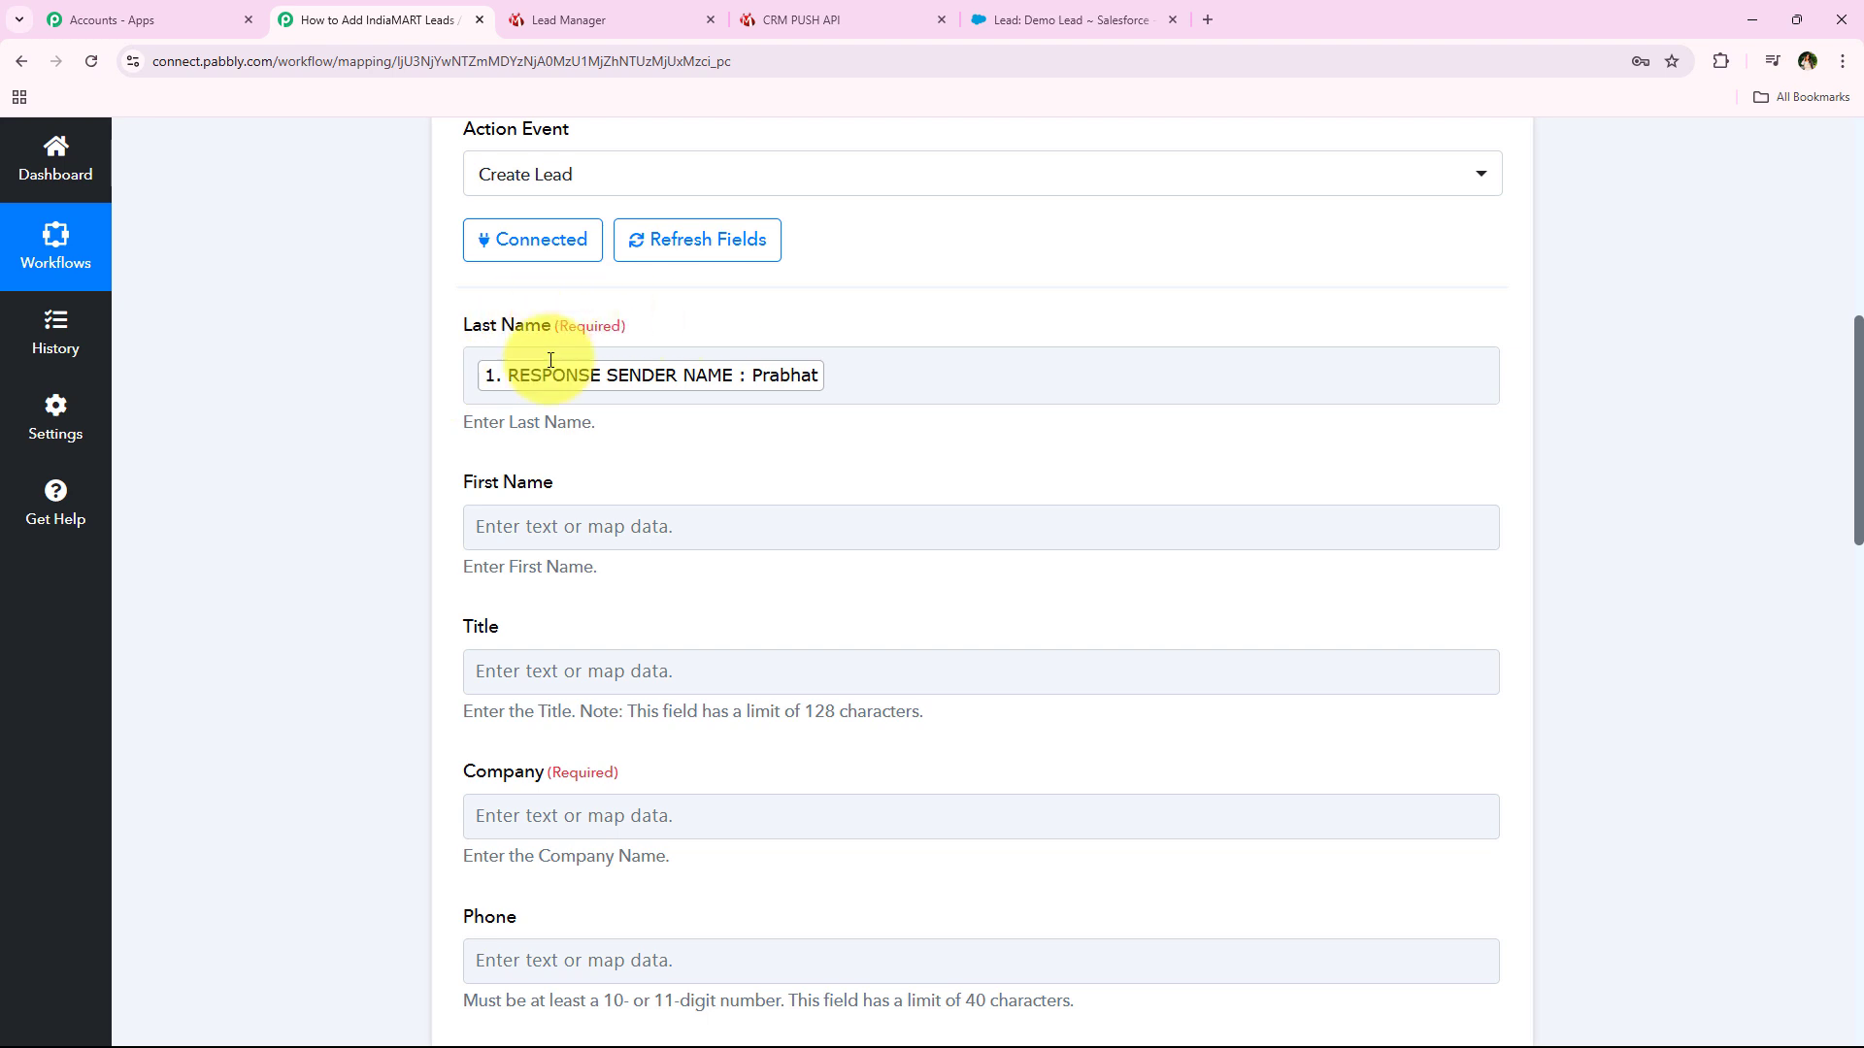
middle_click(453, 479)
middle_click(457, 473)
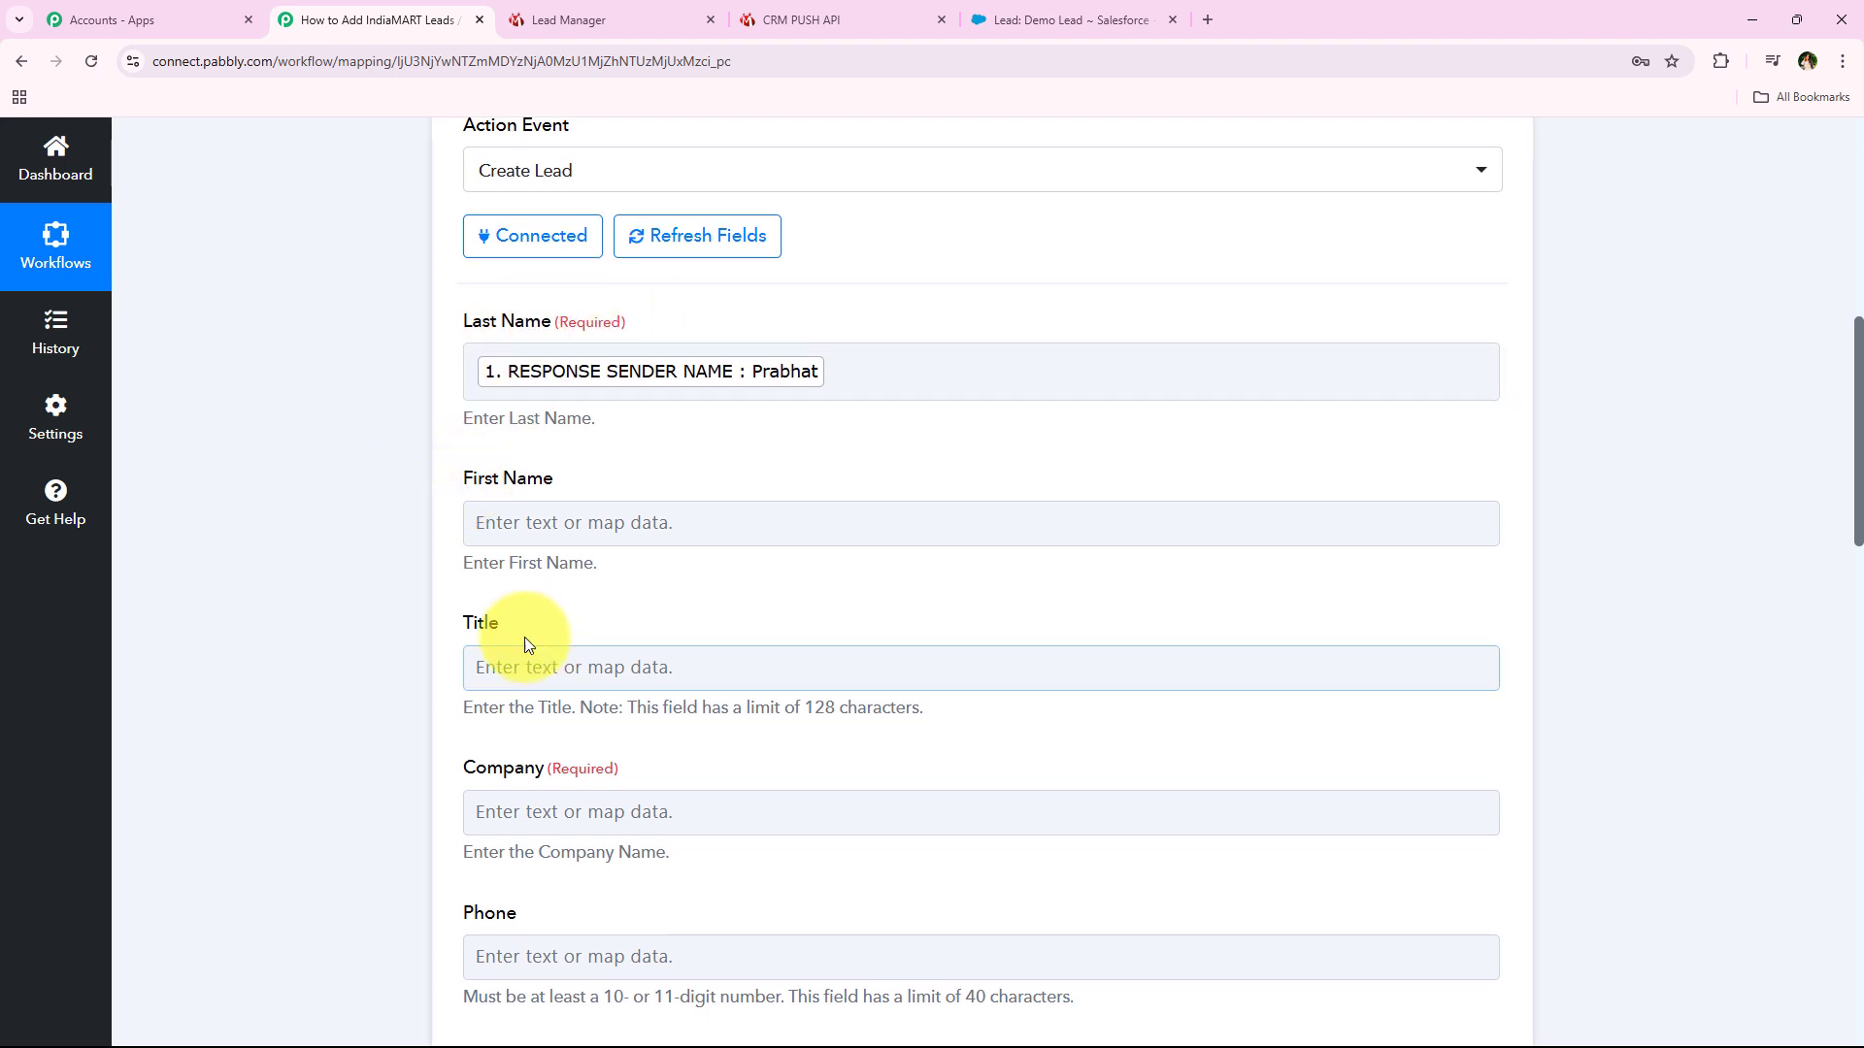
middle_click(421, 601)
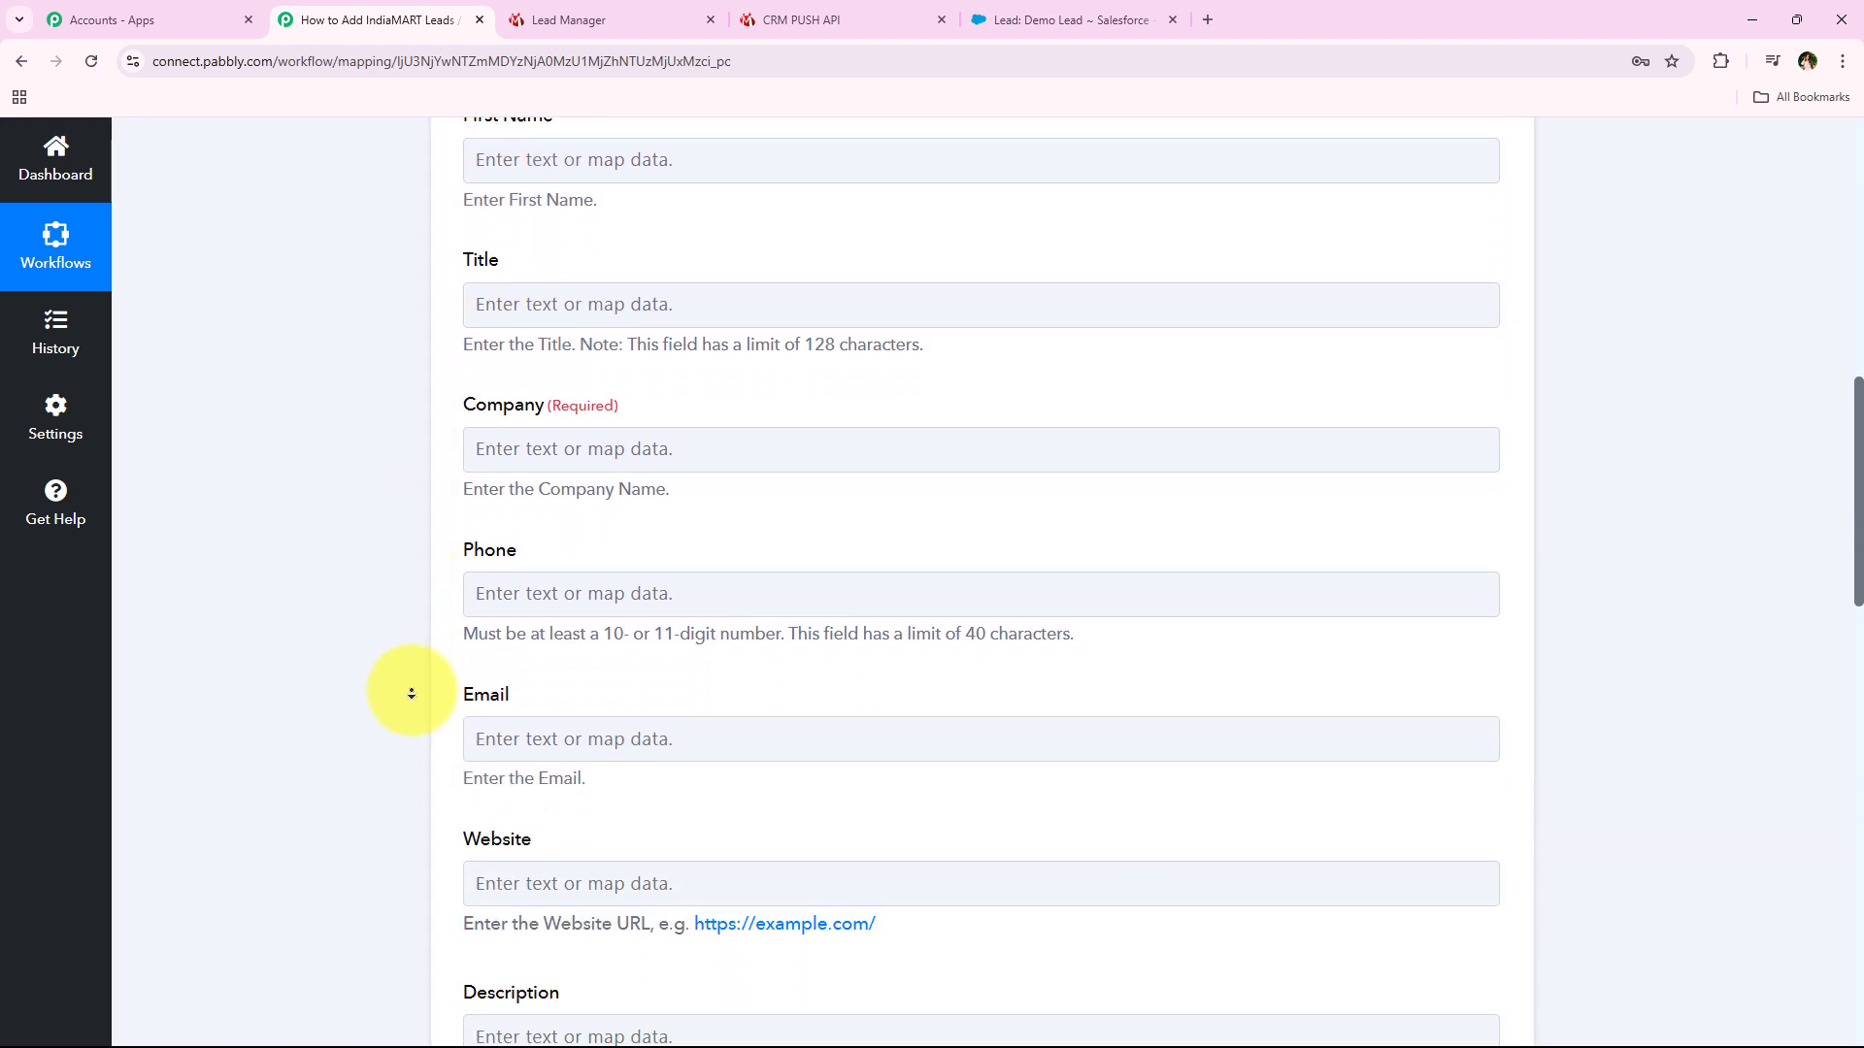
middle_click(404, 686)
left_click(507, 423)
scroll(402, 670, "up", 2)
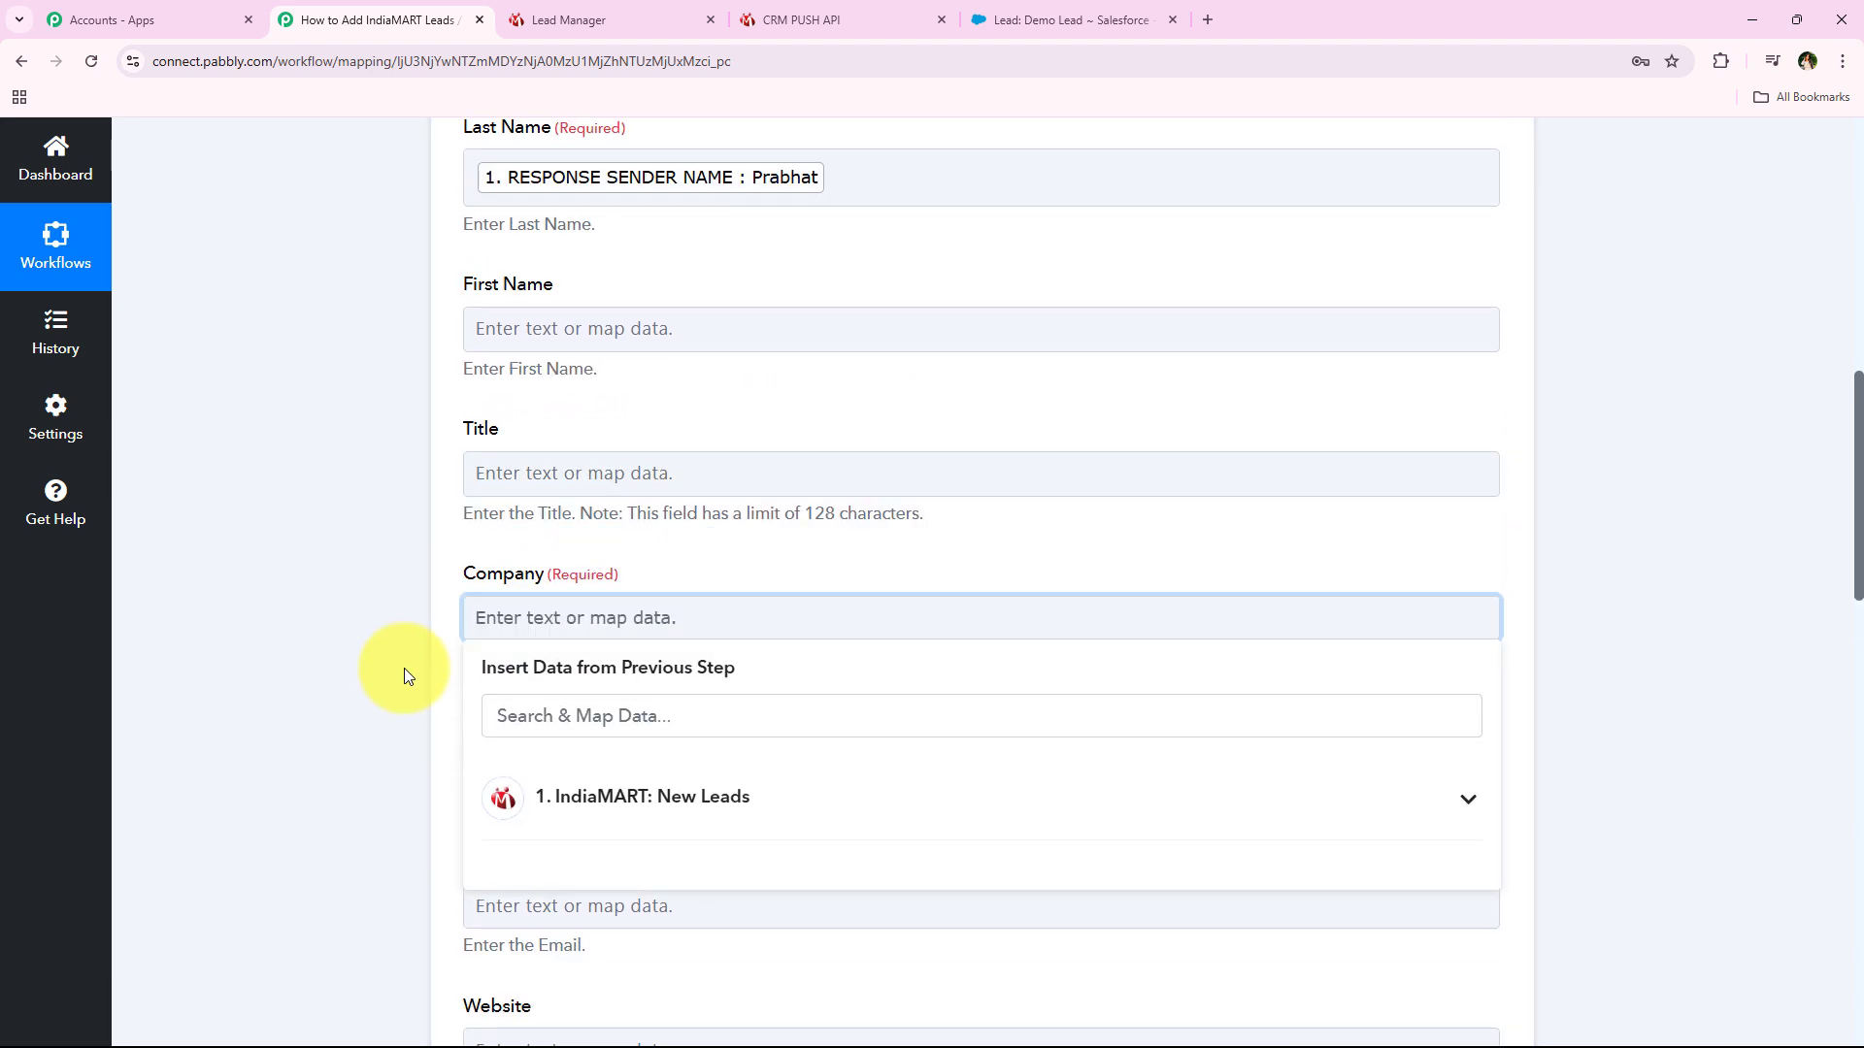
left_click(632, 730)
type("com")
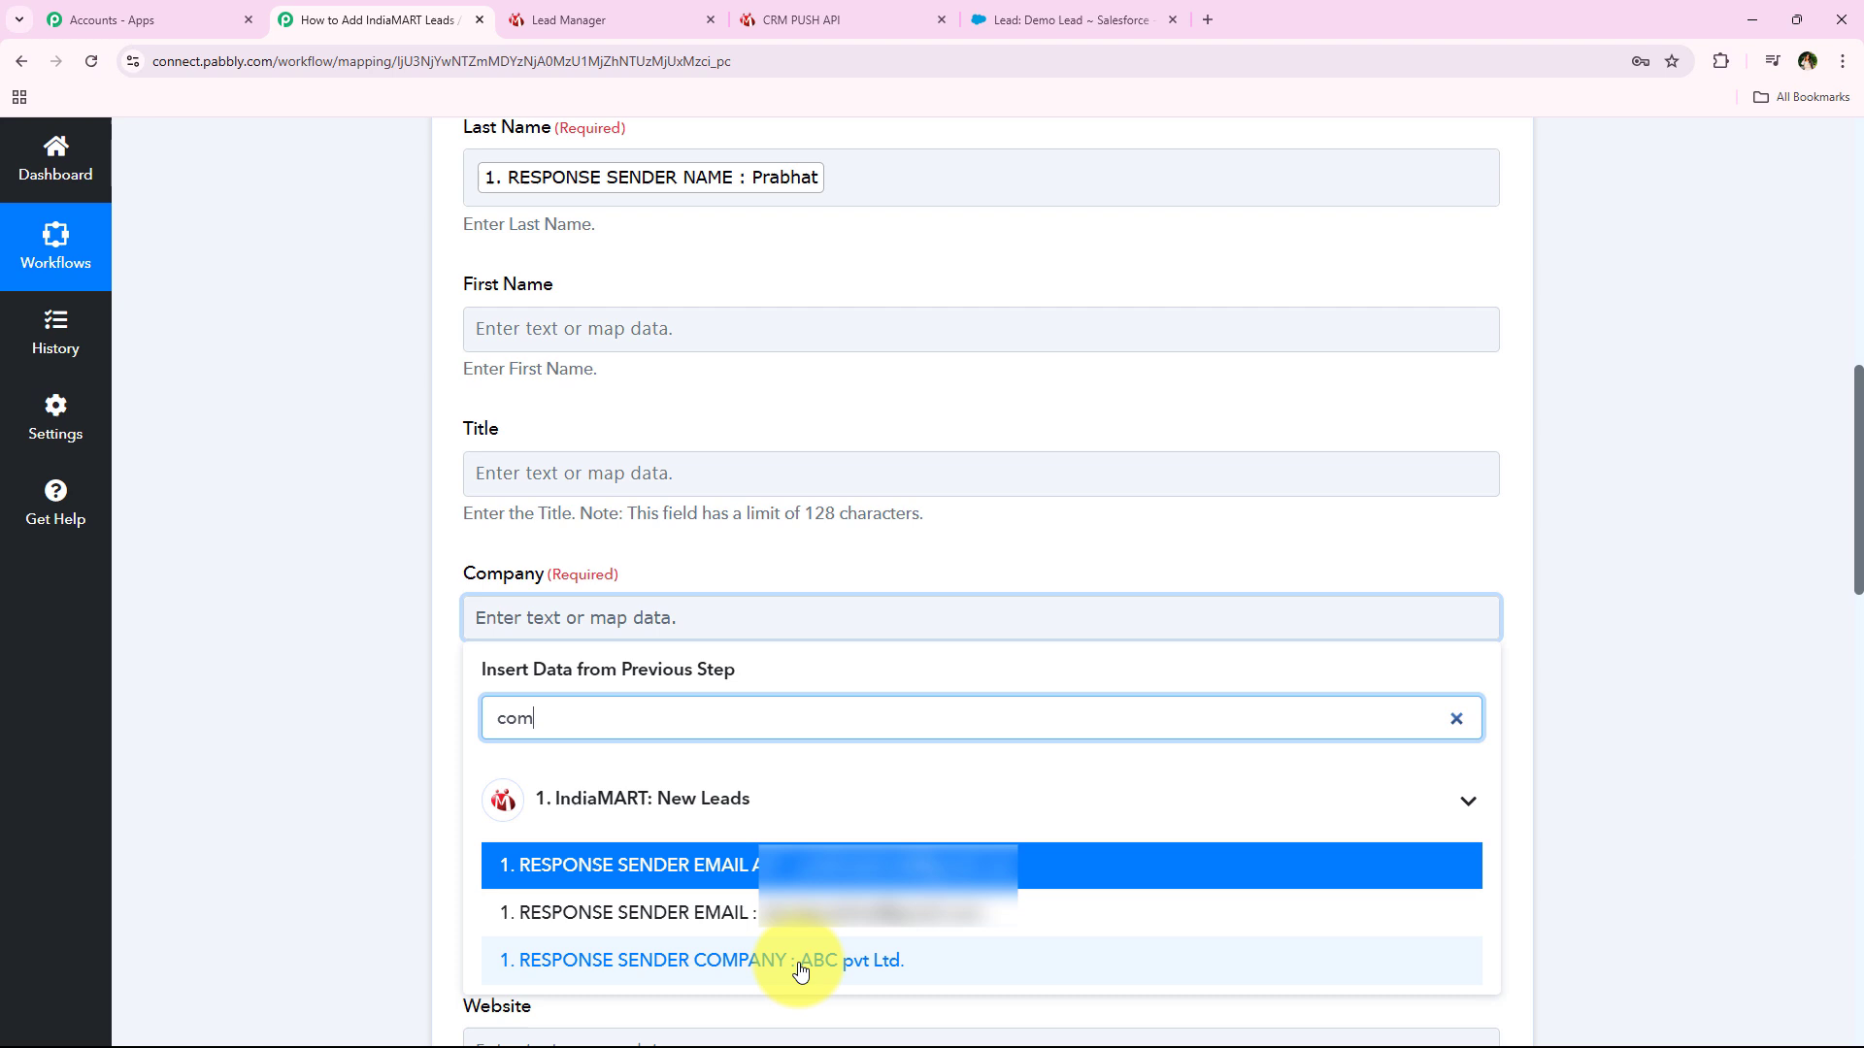
left_click(800, 961)
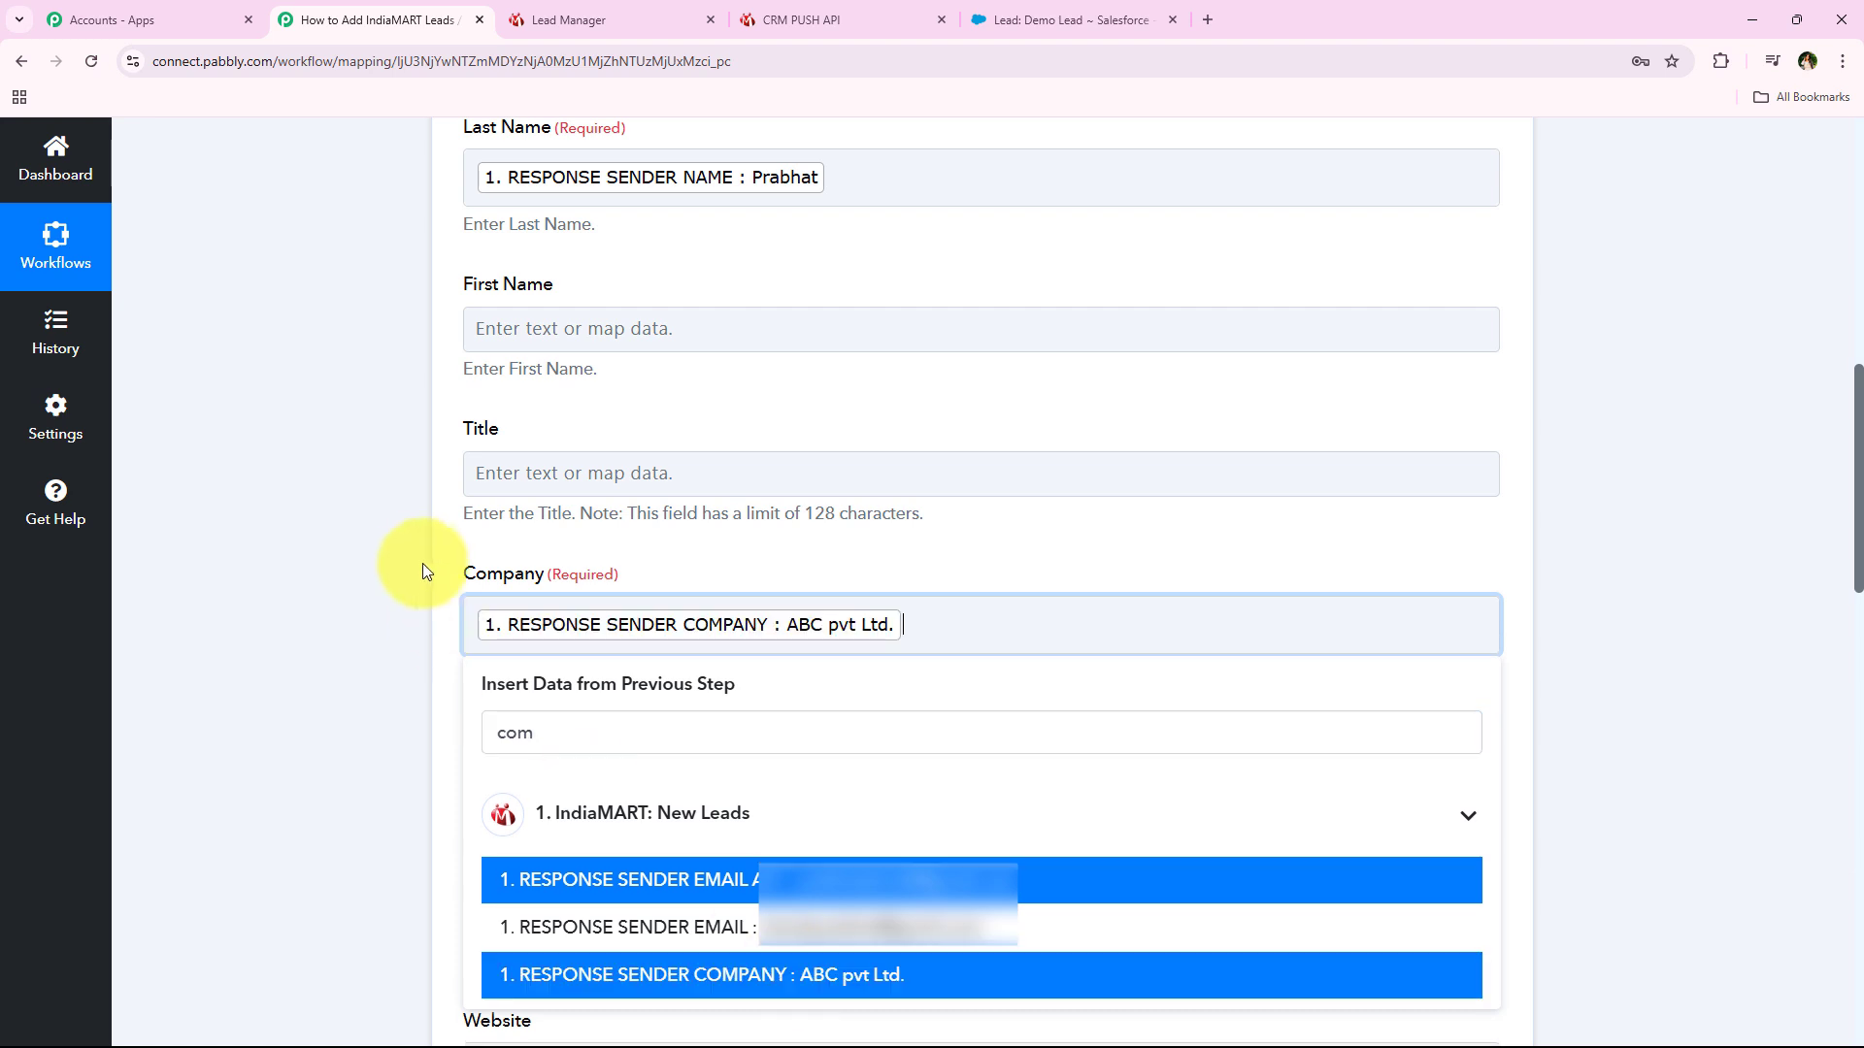
Step: Map Phone to RESPONSE SENDER PHONE, searching 'ph' in the IndiaMART data
middle_click(419, 573)
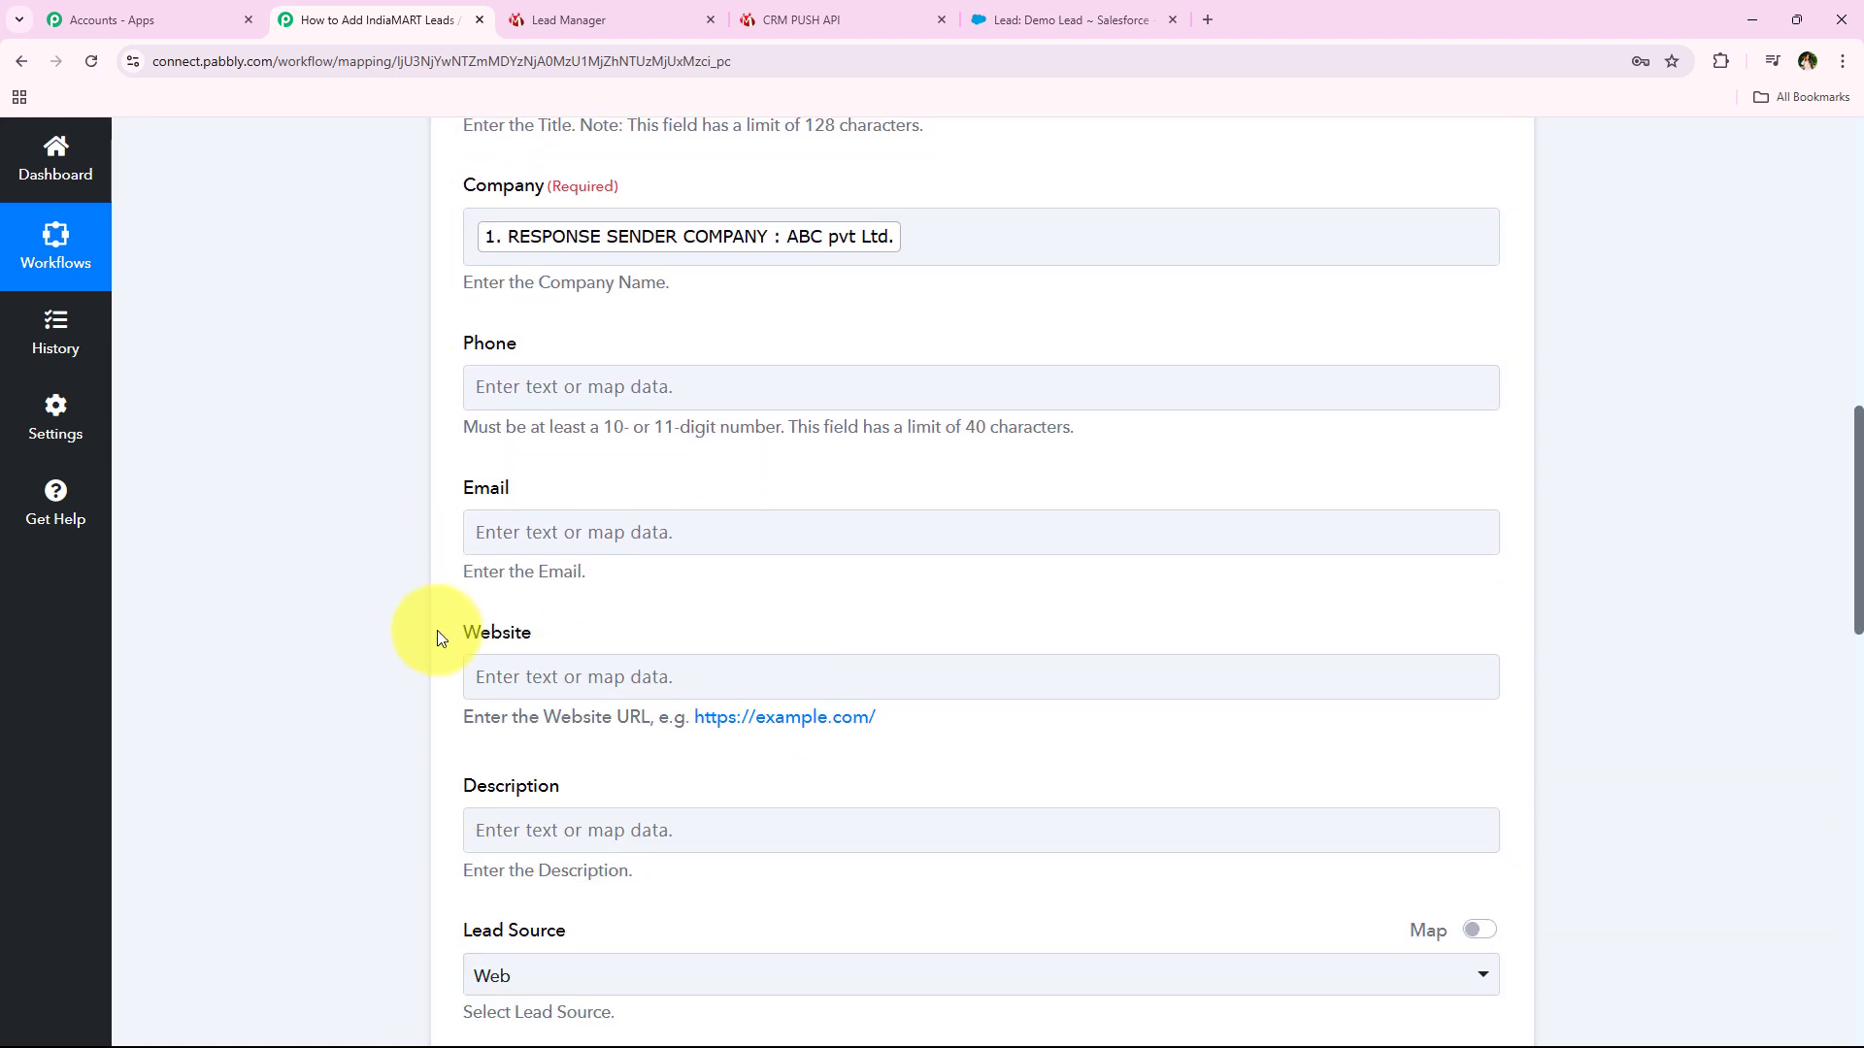
left_click(568, 389)
type("ph")
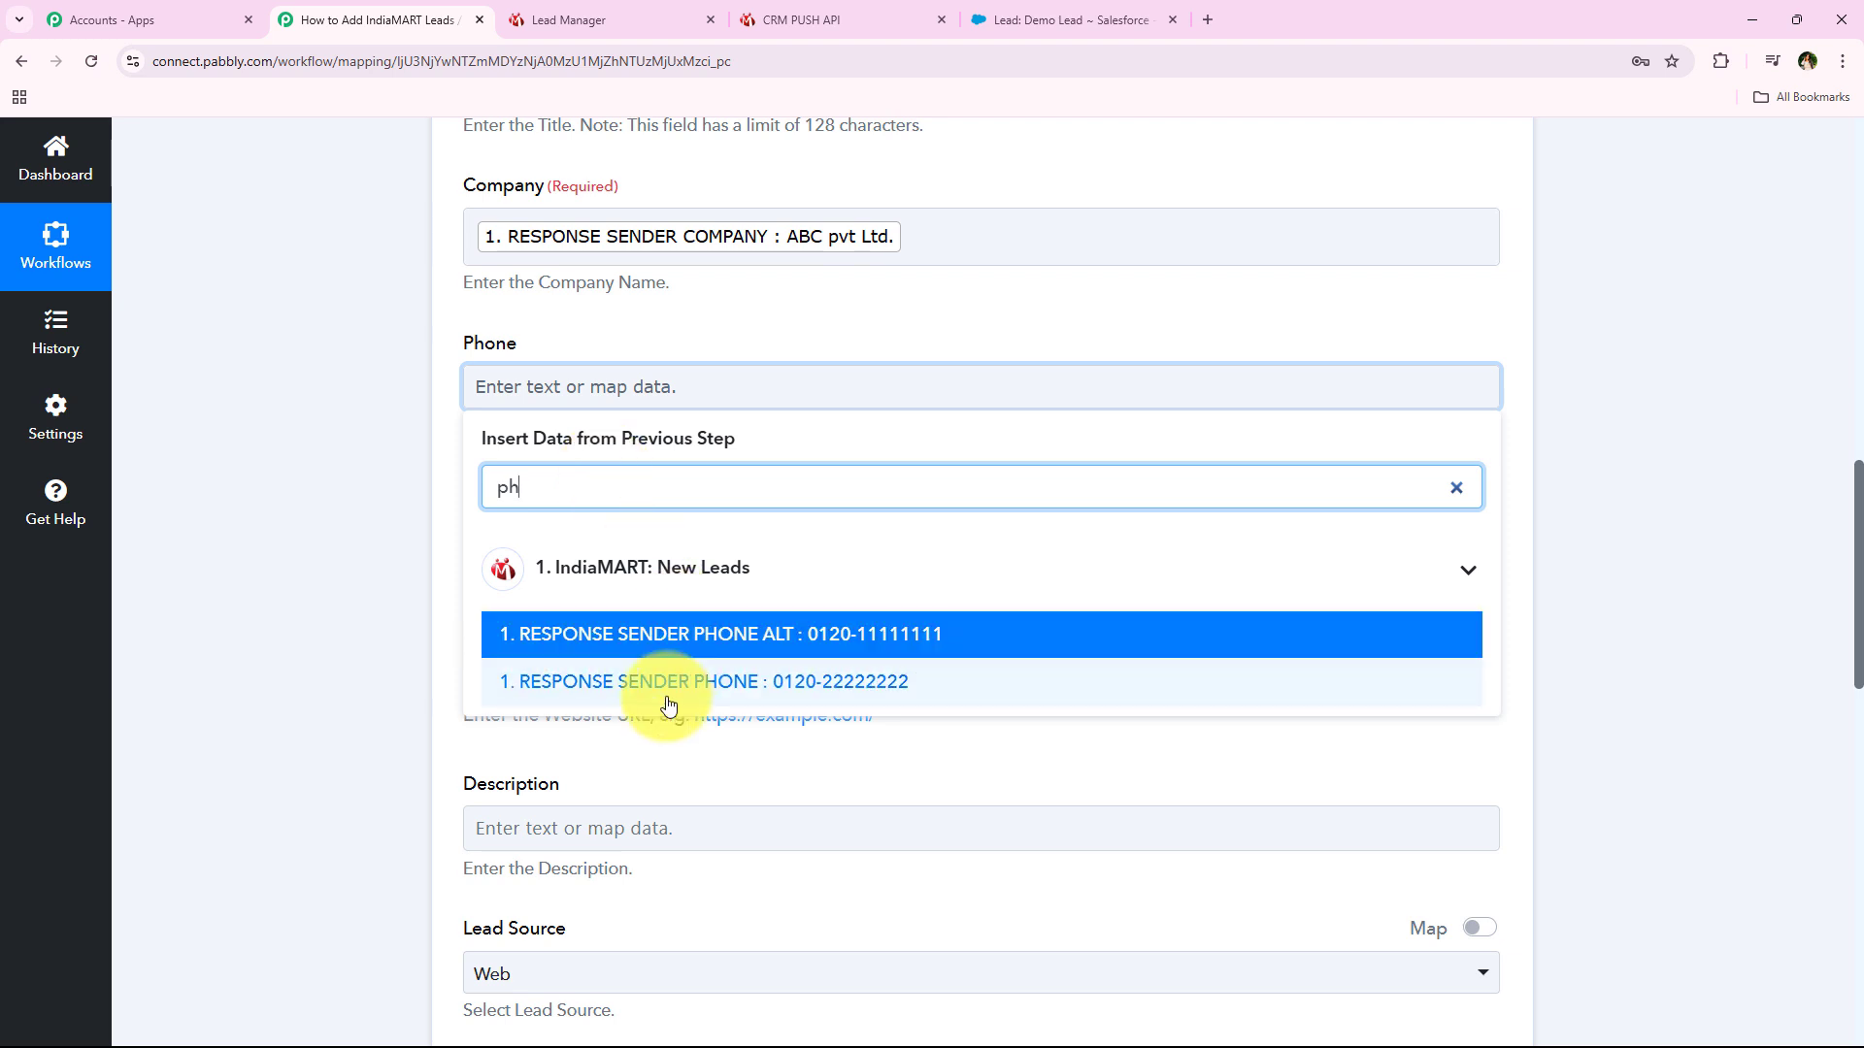
left_click(668, 700)
left_click(295, 394)
scroll(404, 560, "down", 3)
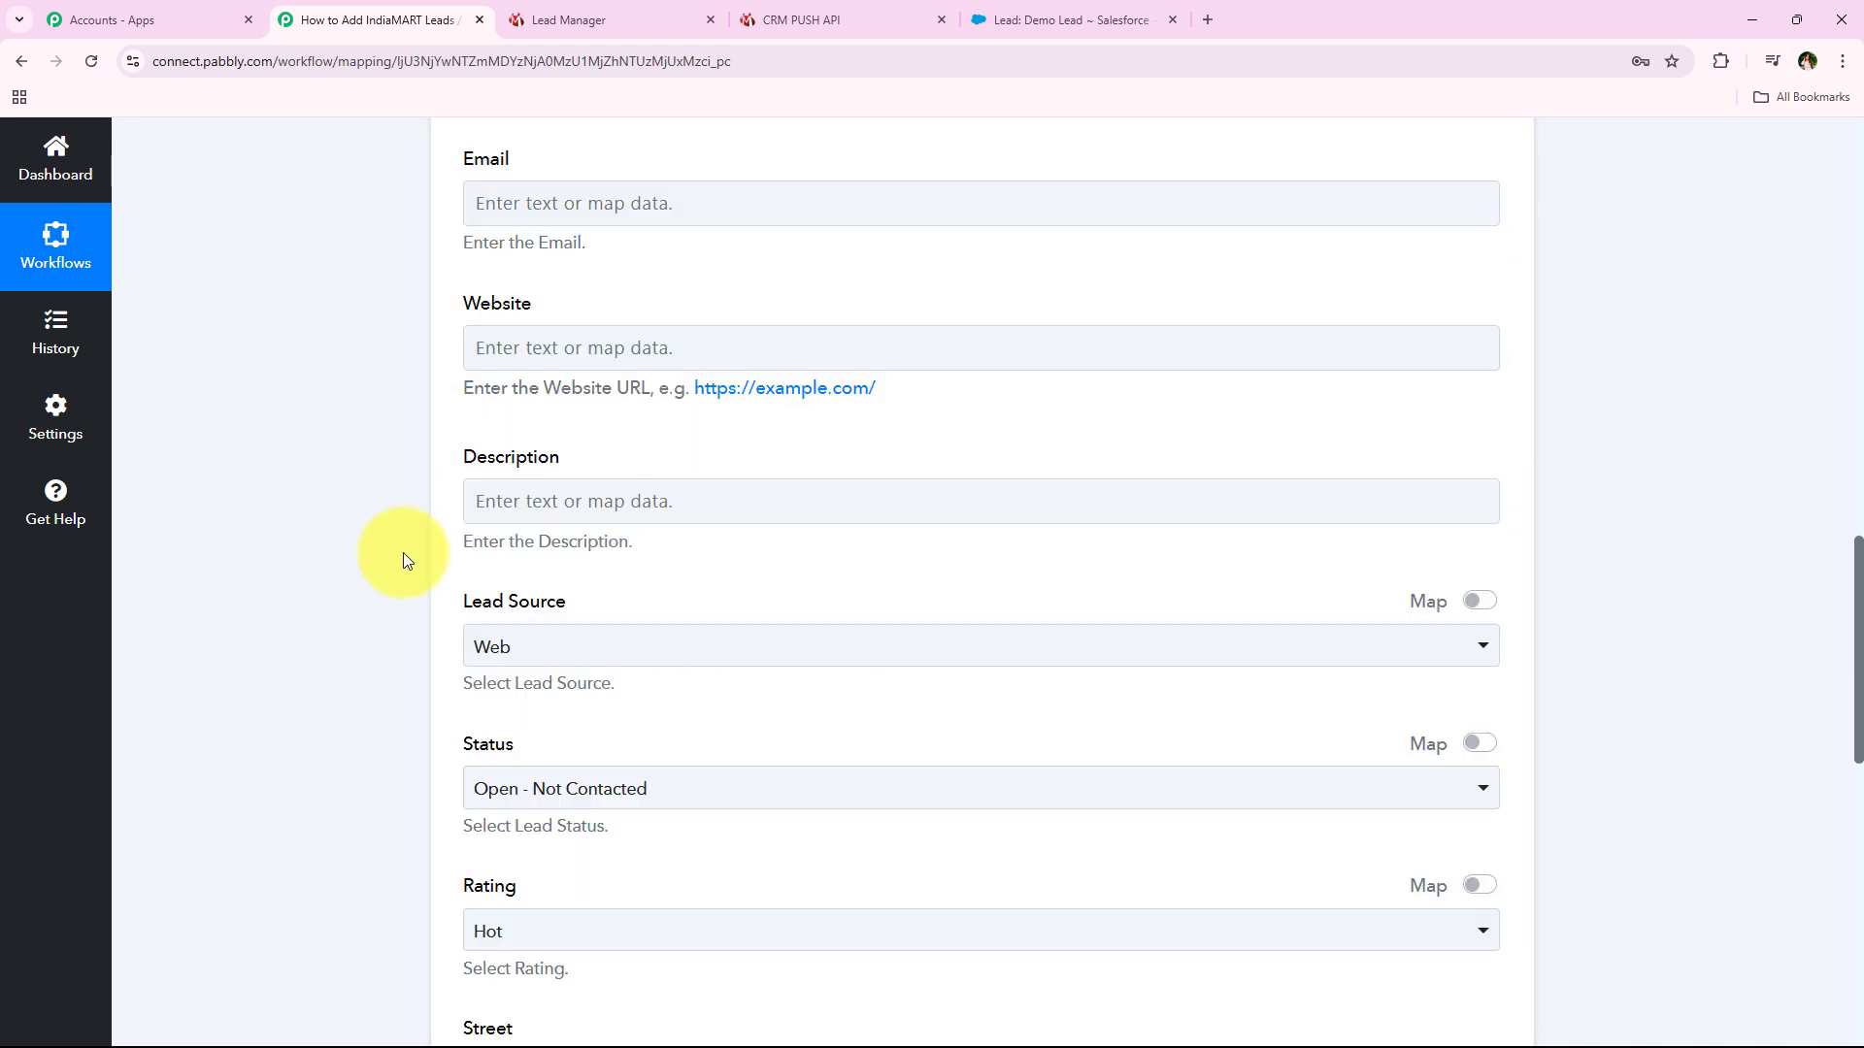
scroll(490, 324, "up", 2)
scroll(478, 623, "down", 2)
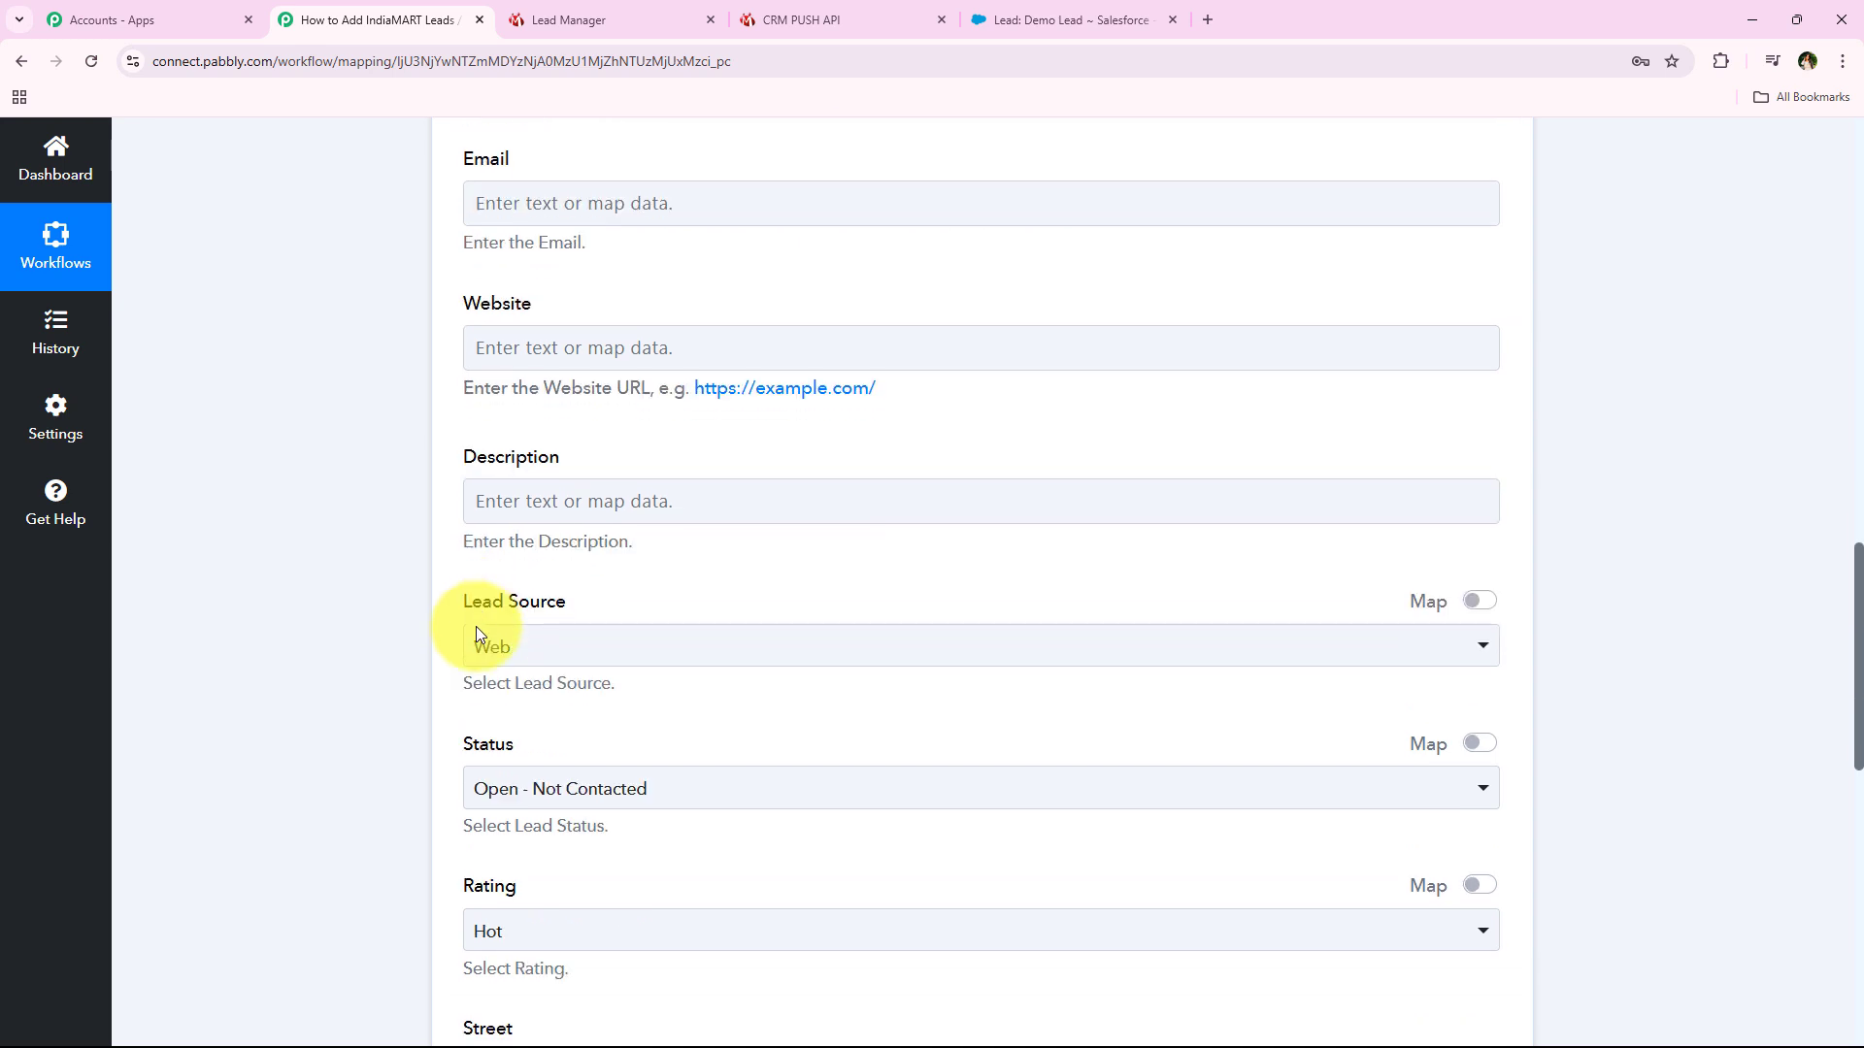
scroll(475, 626, "down", 3)
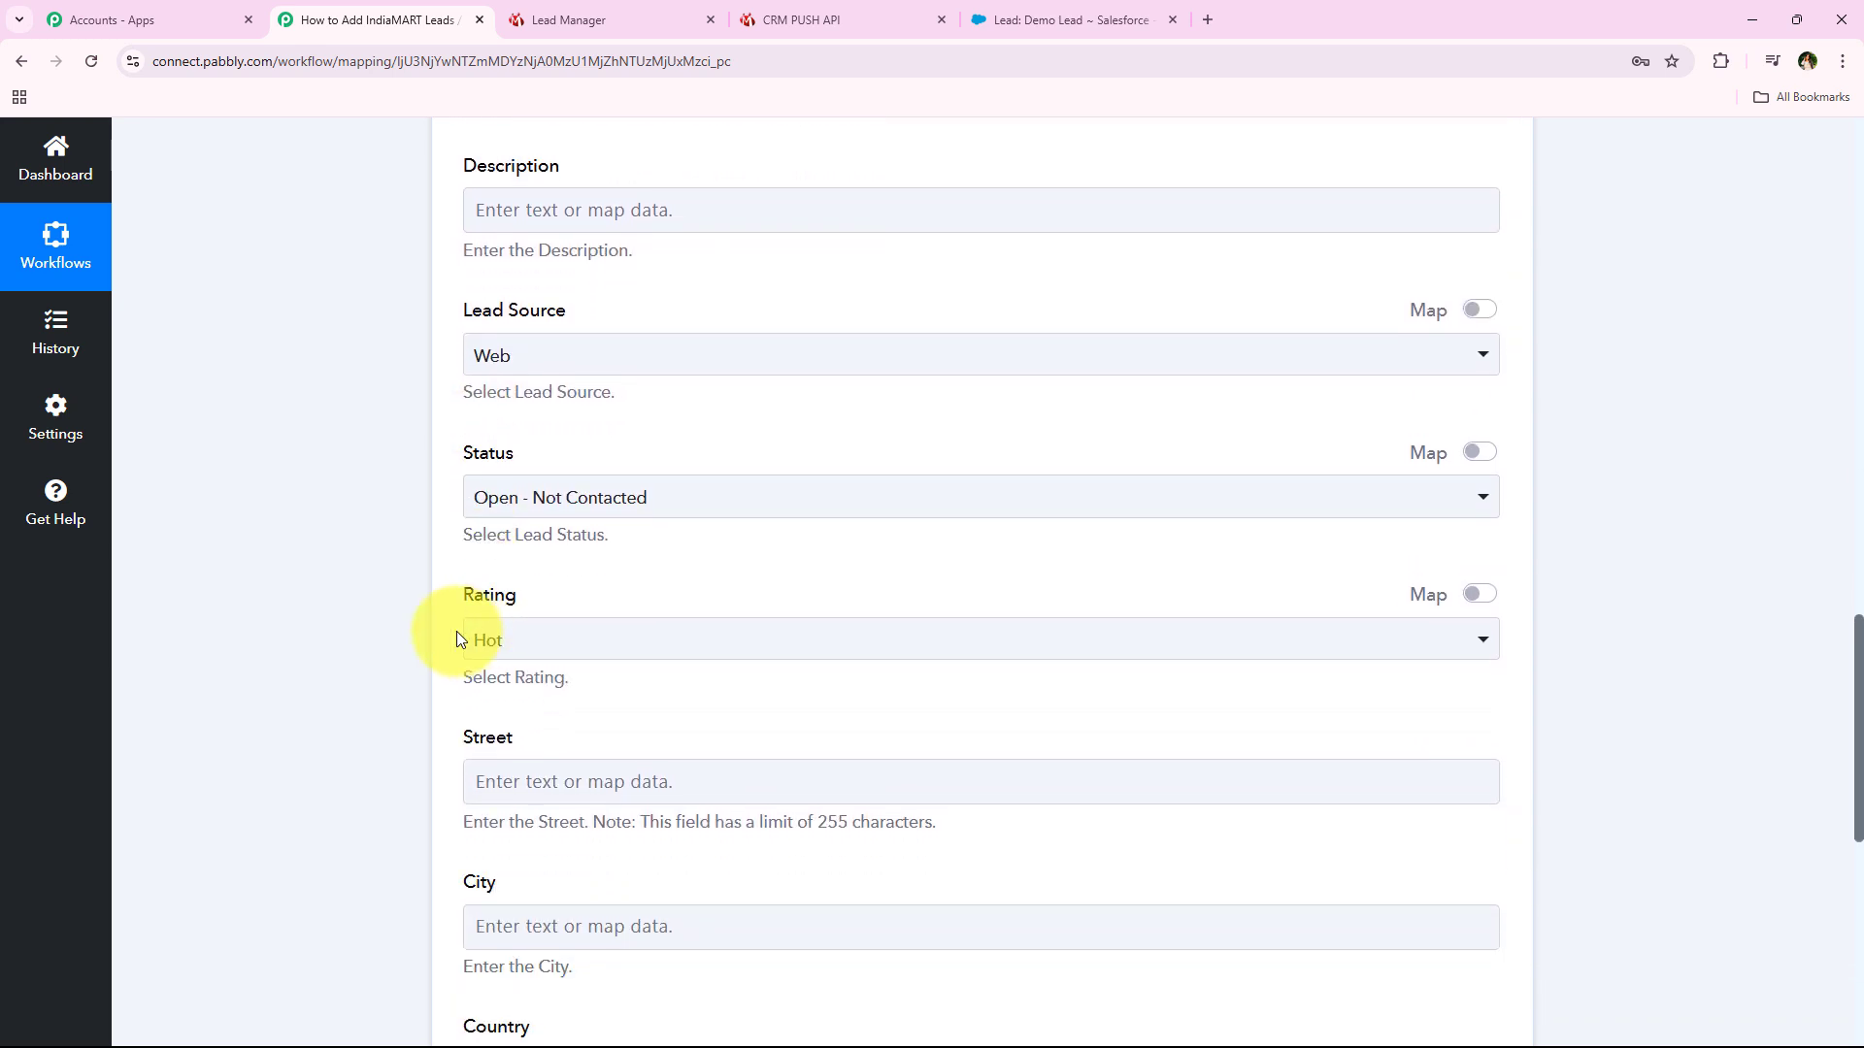
Step: Set Lead Source to Other, Status to Open - Not Contacted and Rating to Warm
triple_click(626, 314)
left_click(772, 385)
left_click(595, 643)
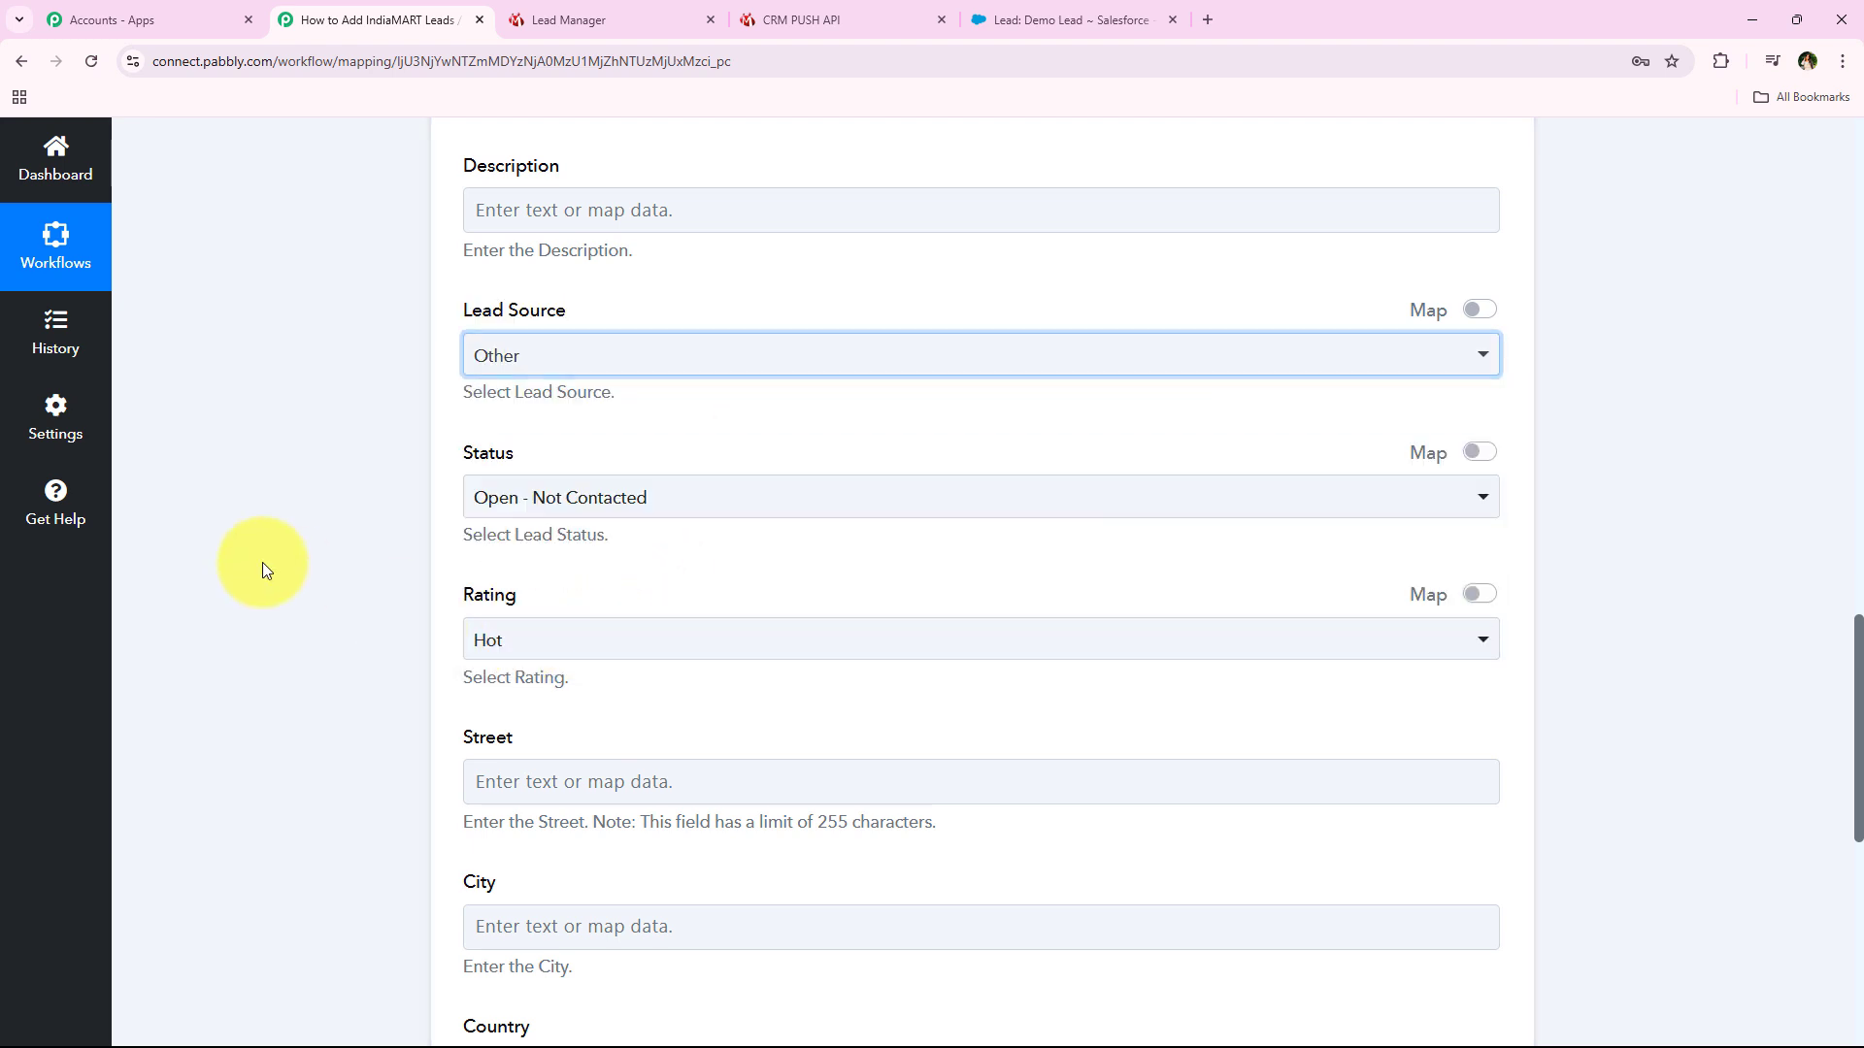
left_click(500, 500)
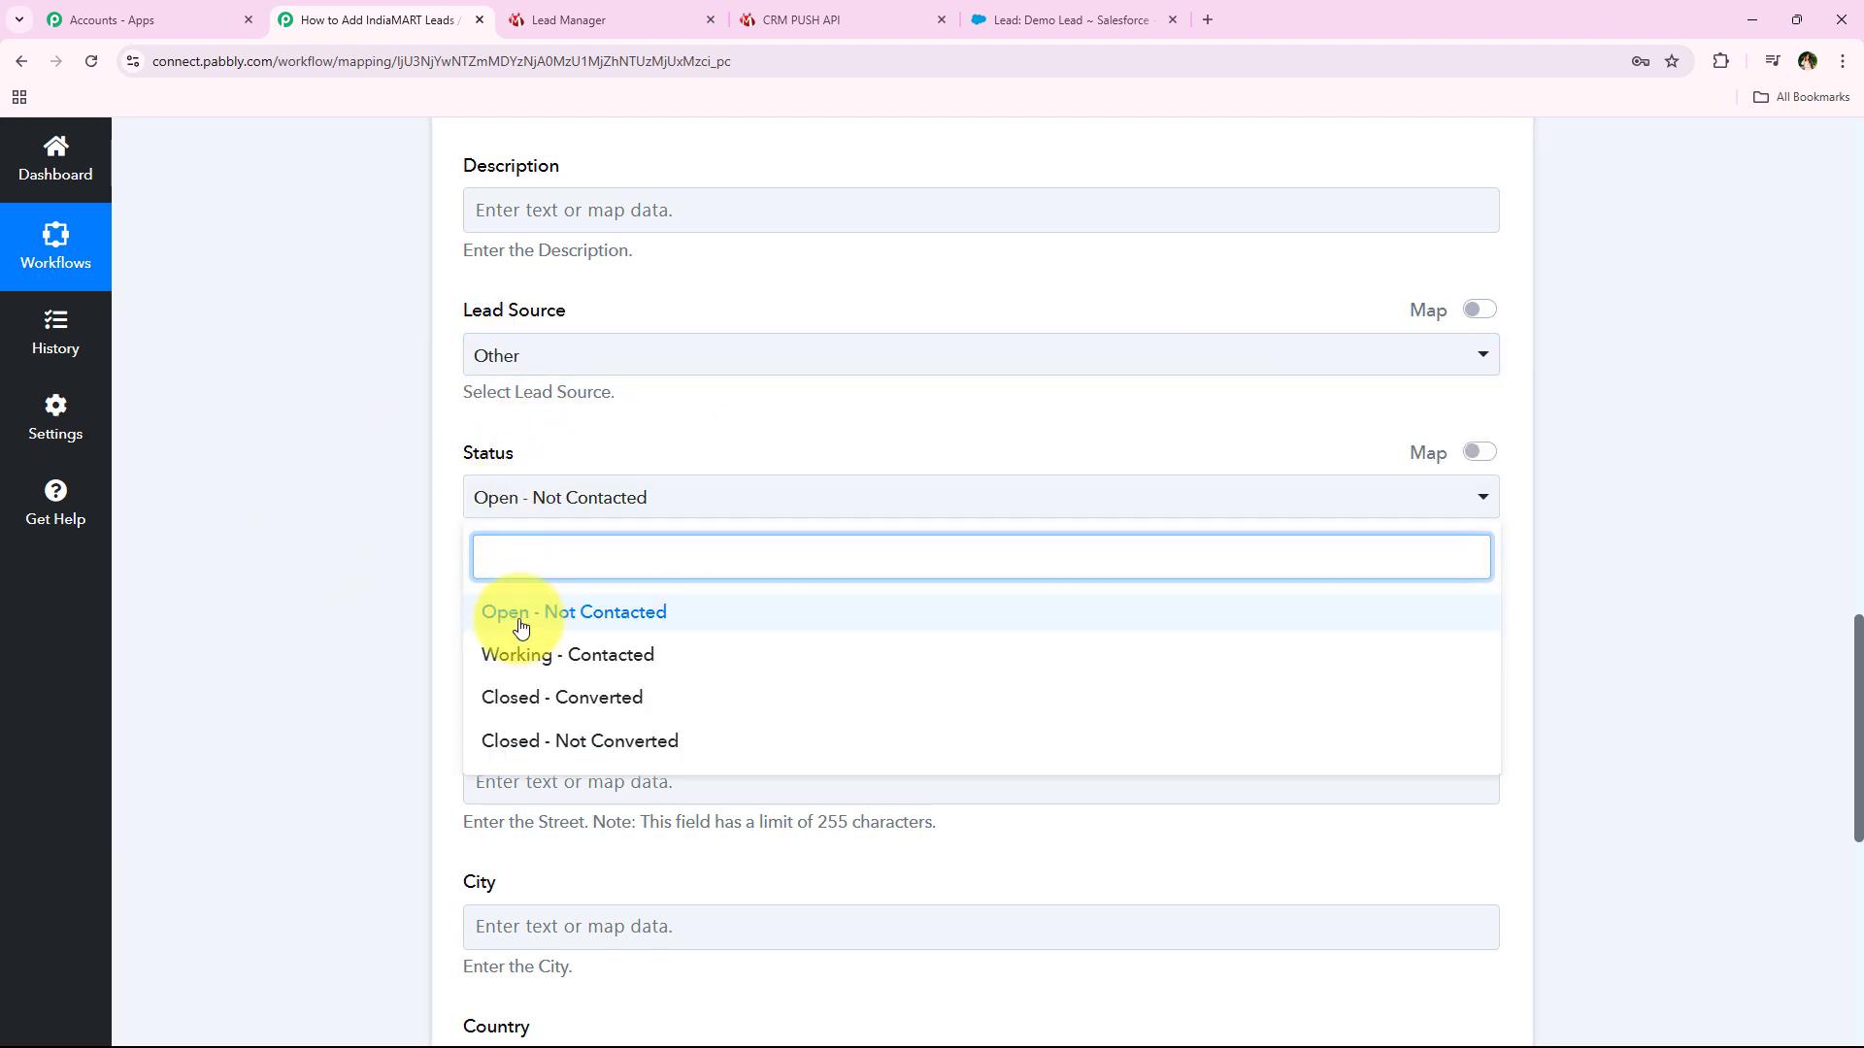
left_click(495, 607)
left_click(550, 629)
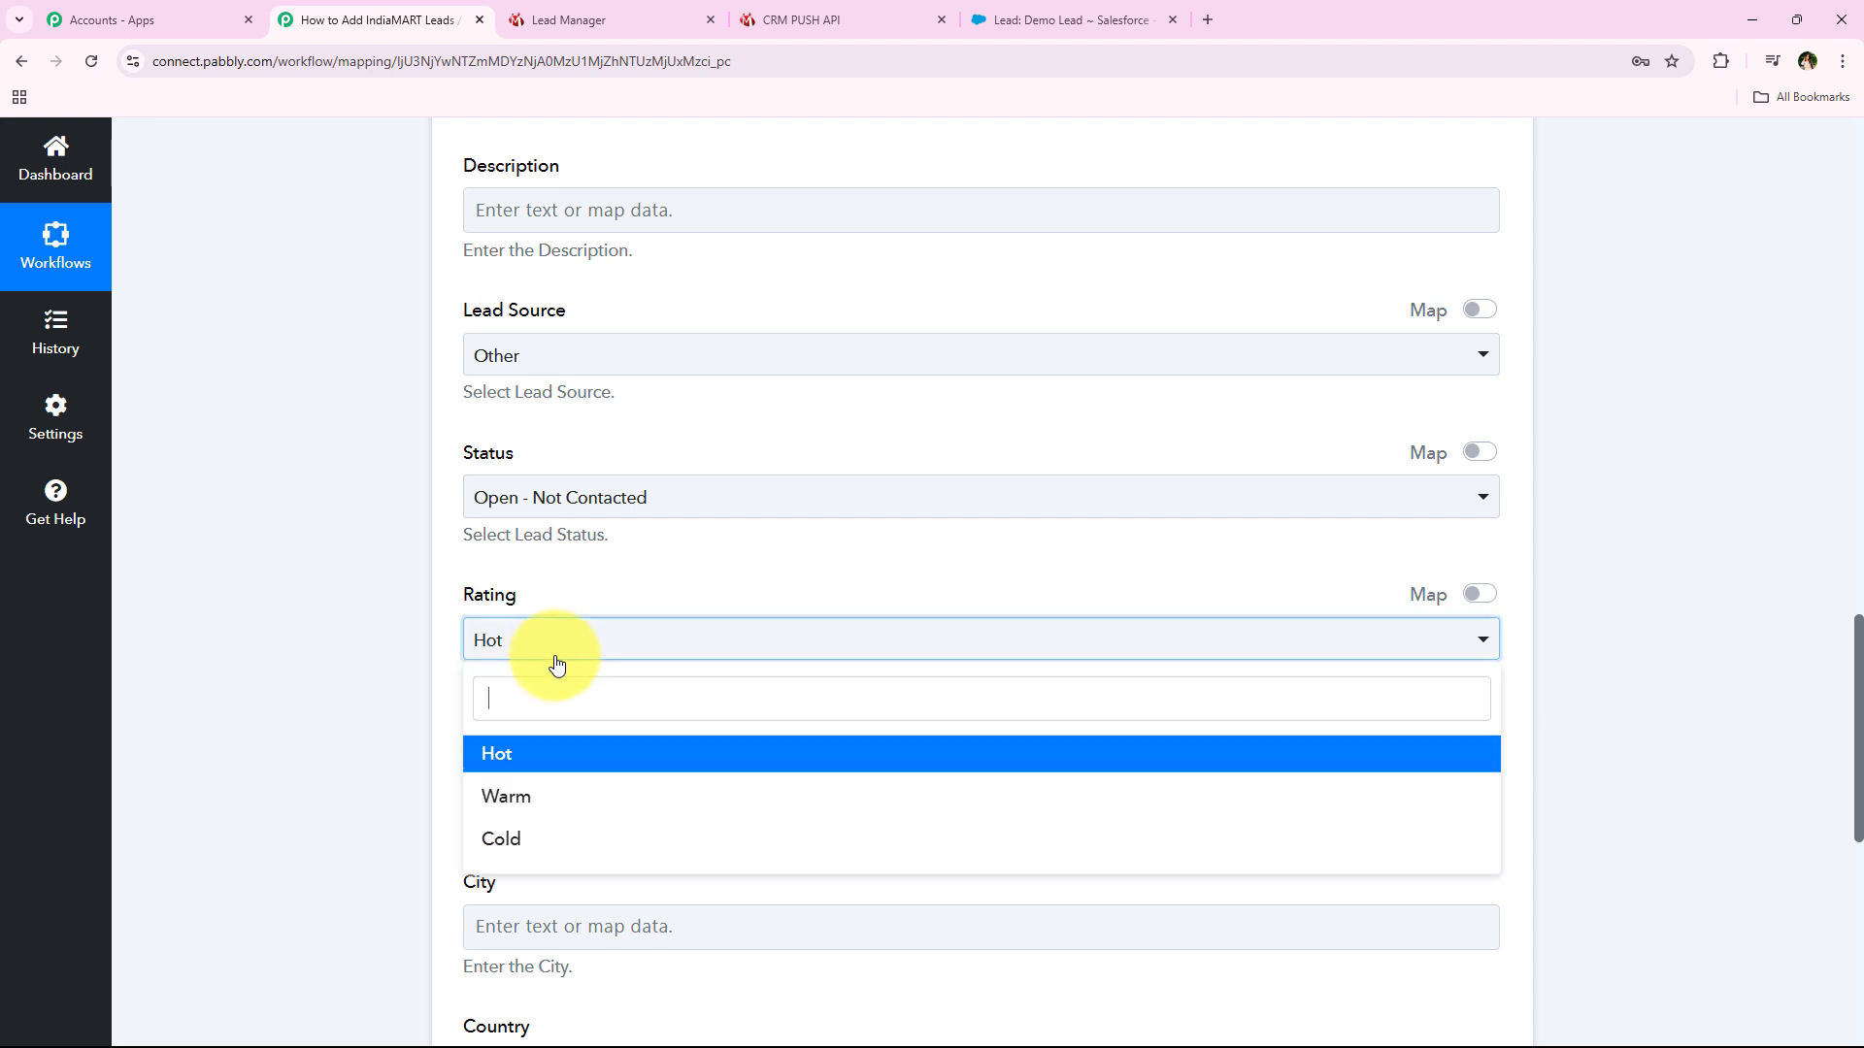
scroll(553, 738, "down", 1)
left_click(540, 705)
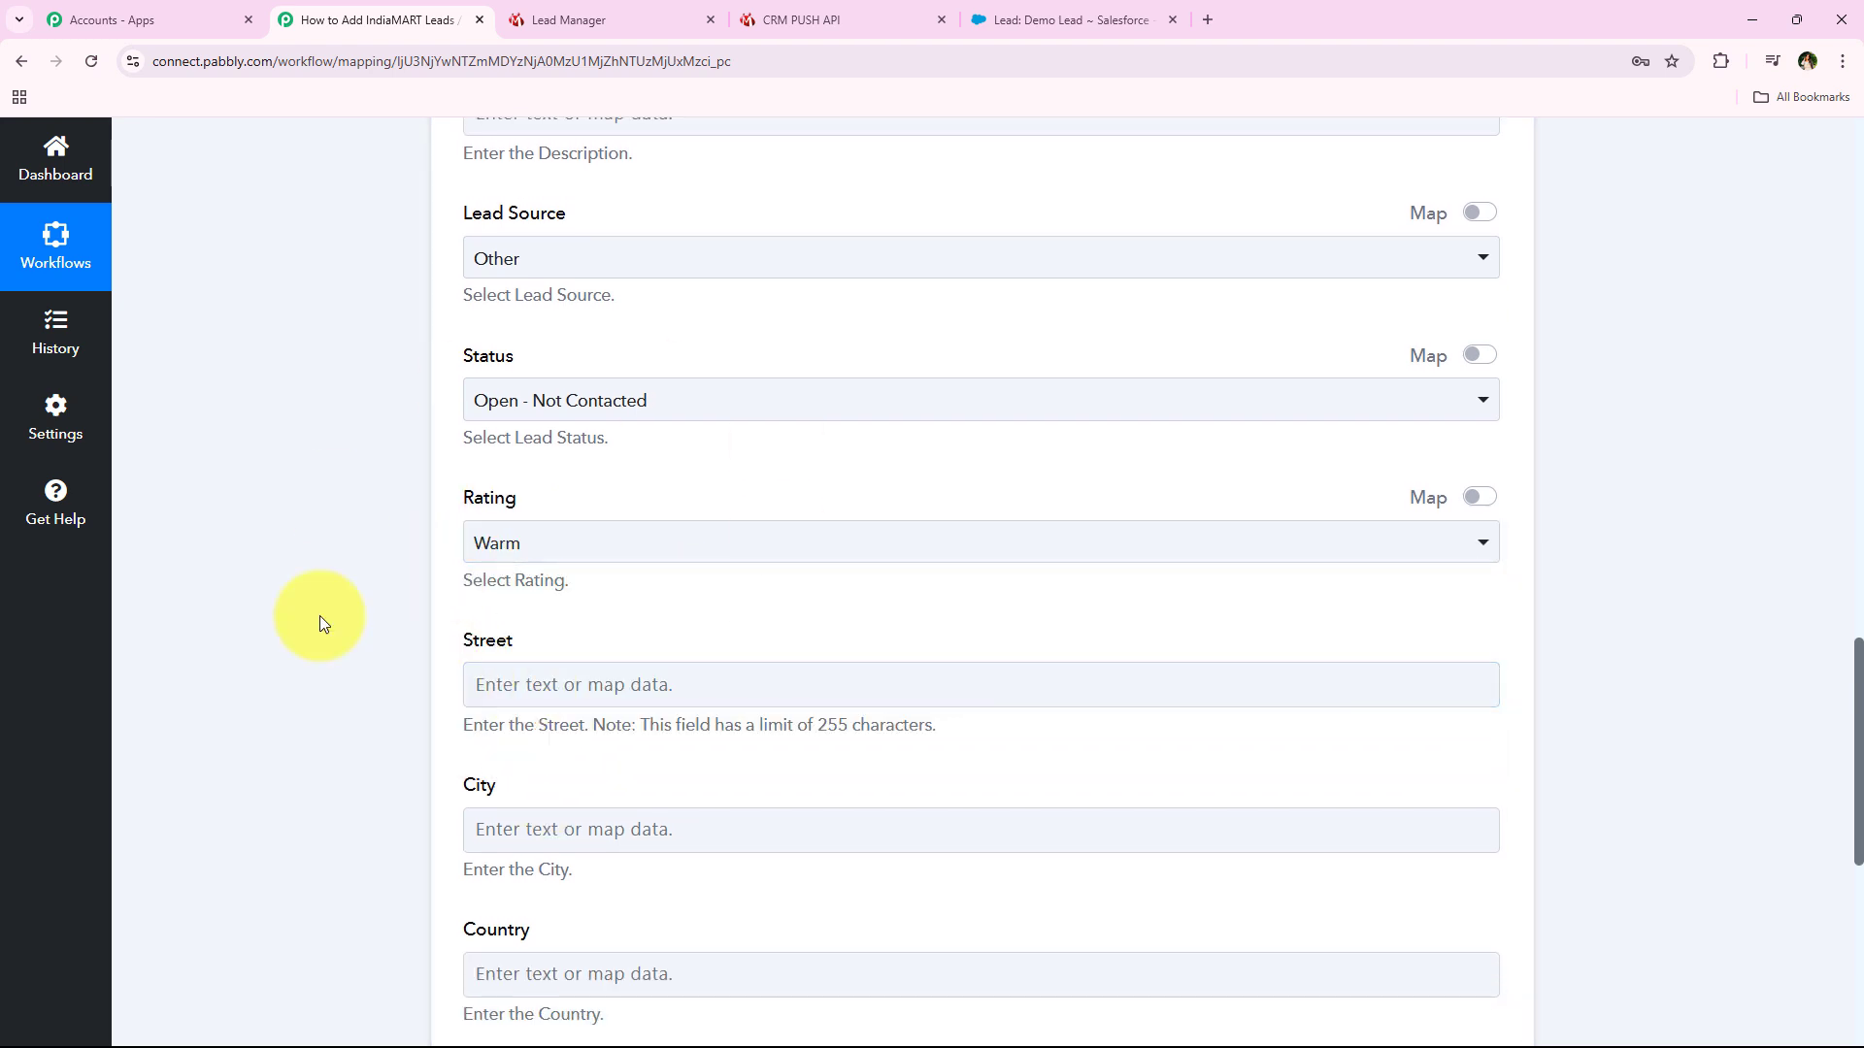
Step: Save and send a test request, getting Success with a new Salesforce lead Id
scroll(375, 786, "down", 8)
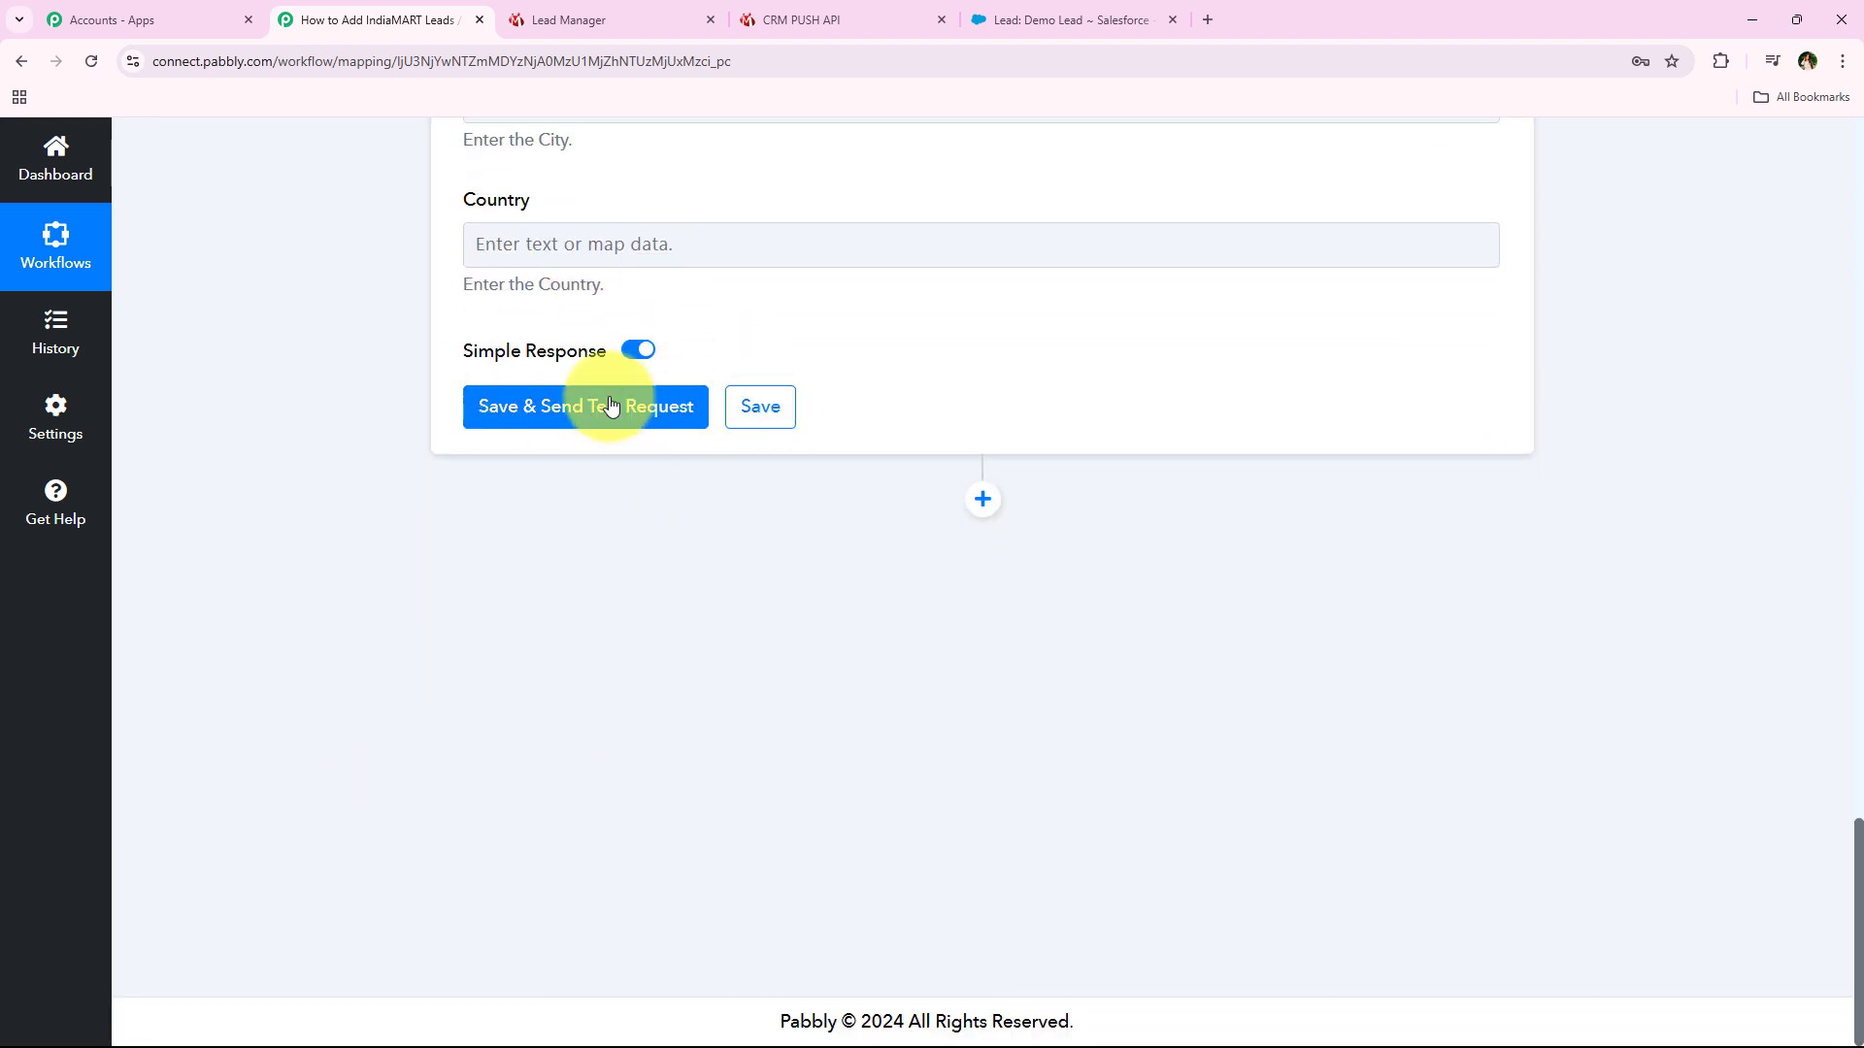
left_click(575, 420)
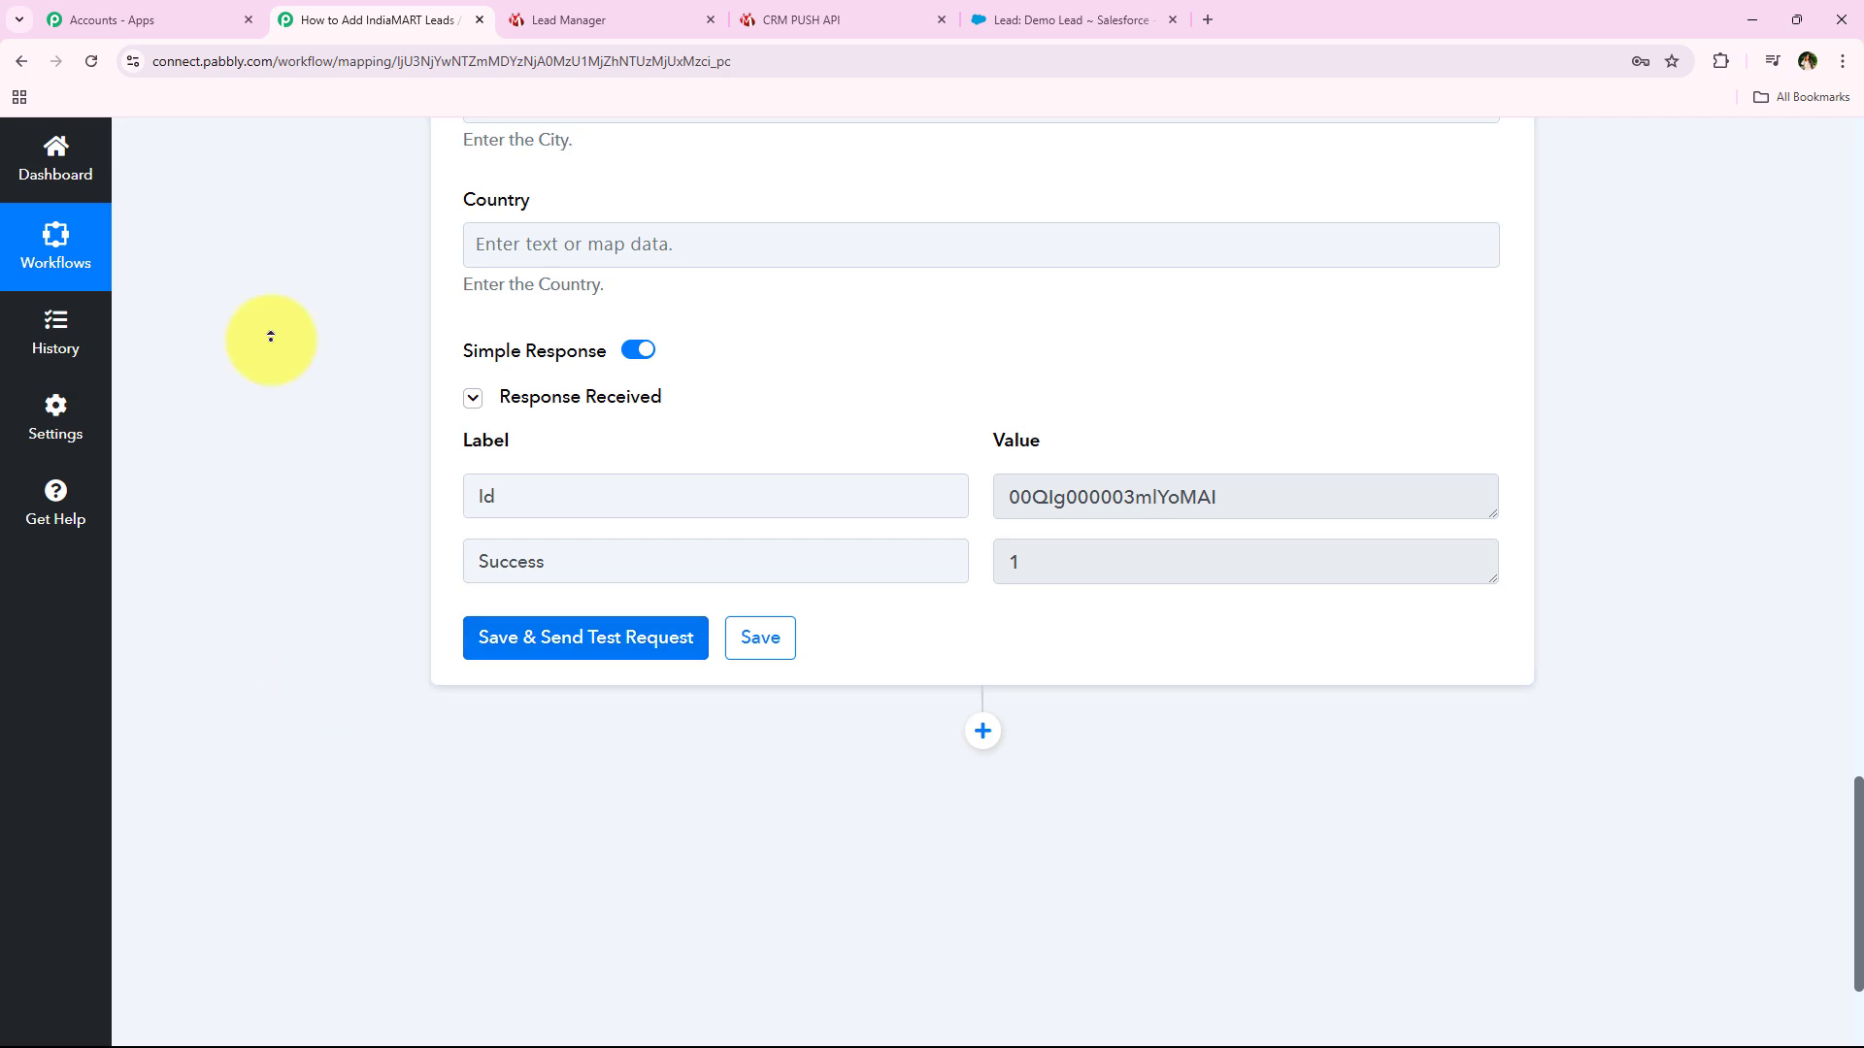
scroll(271, 291, "up", 20)
left_click(926, 713)
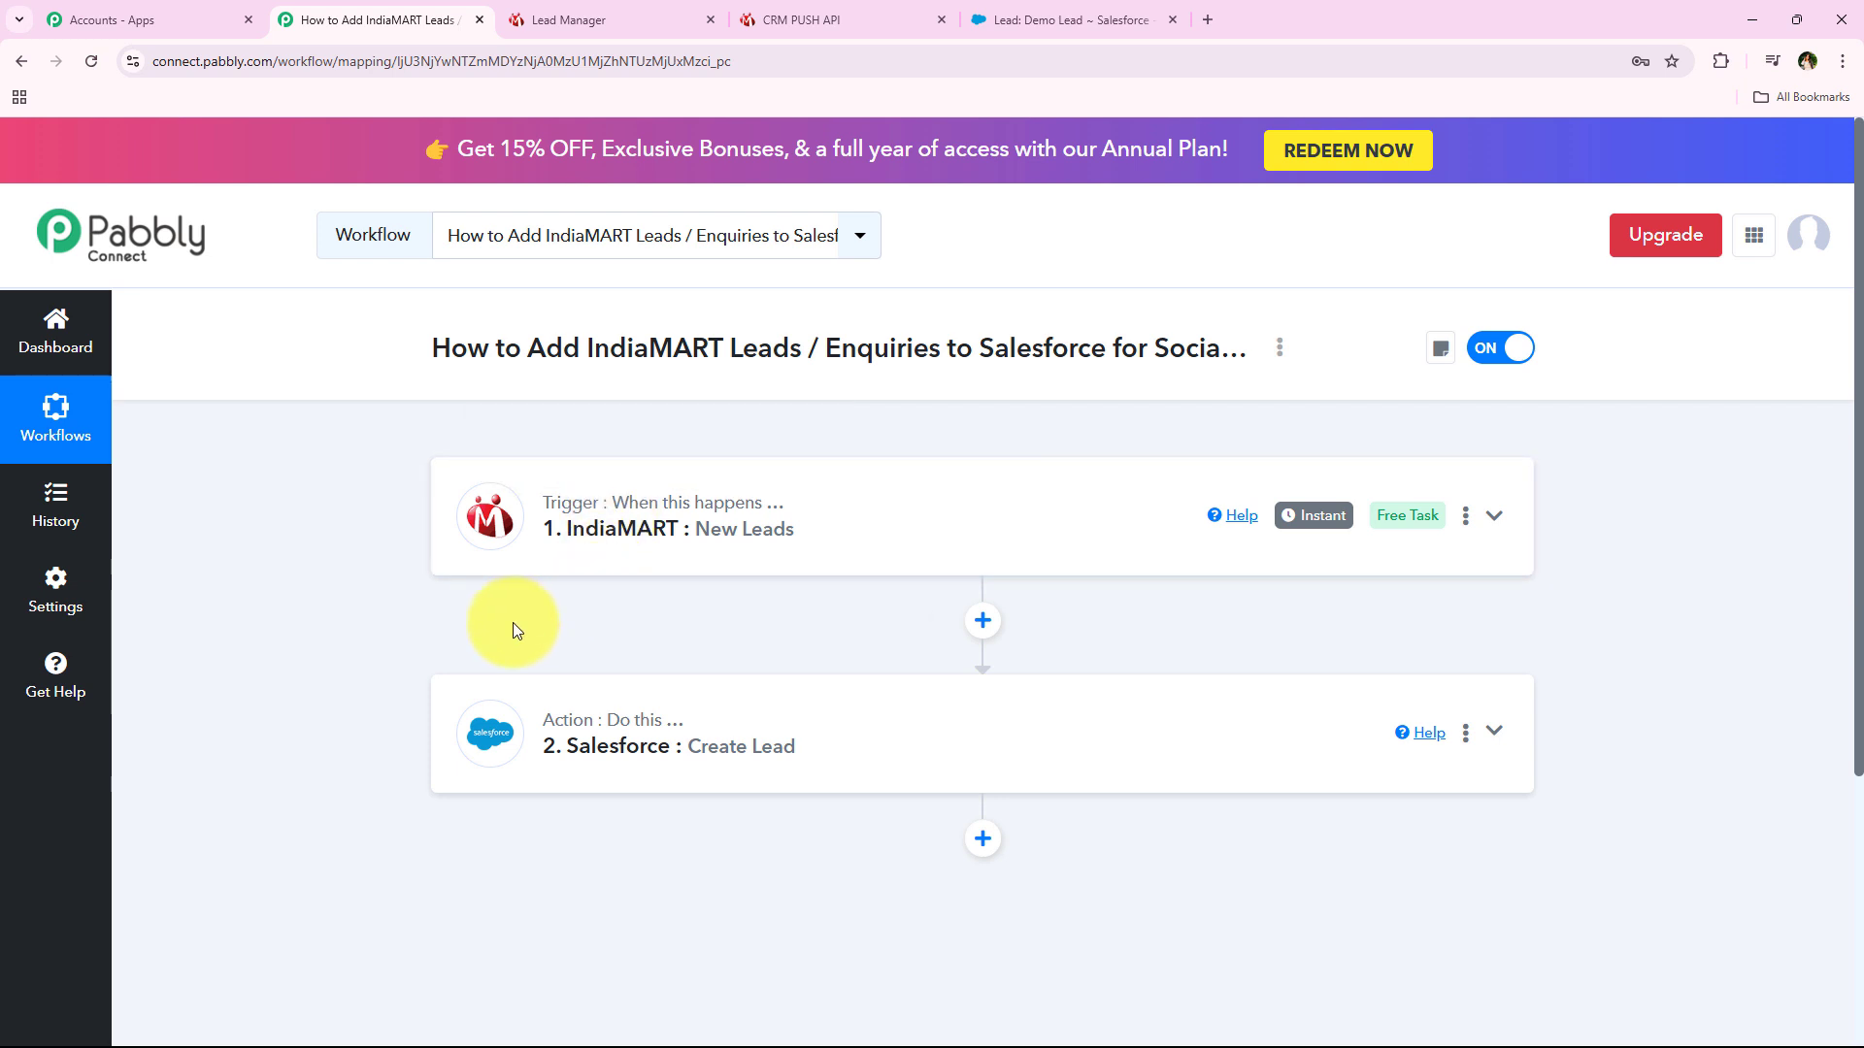
Step: Open the new lead in Salesforce Leads and verify company ABC pvt Ltd., source Other, rating Warm
left_click(1048, 14)
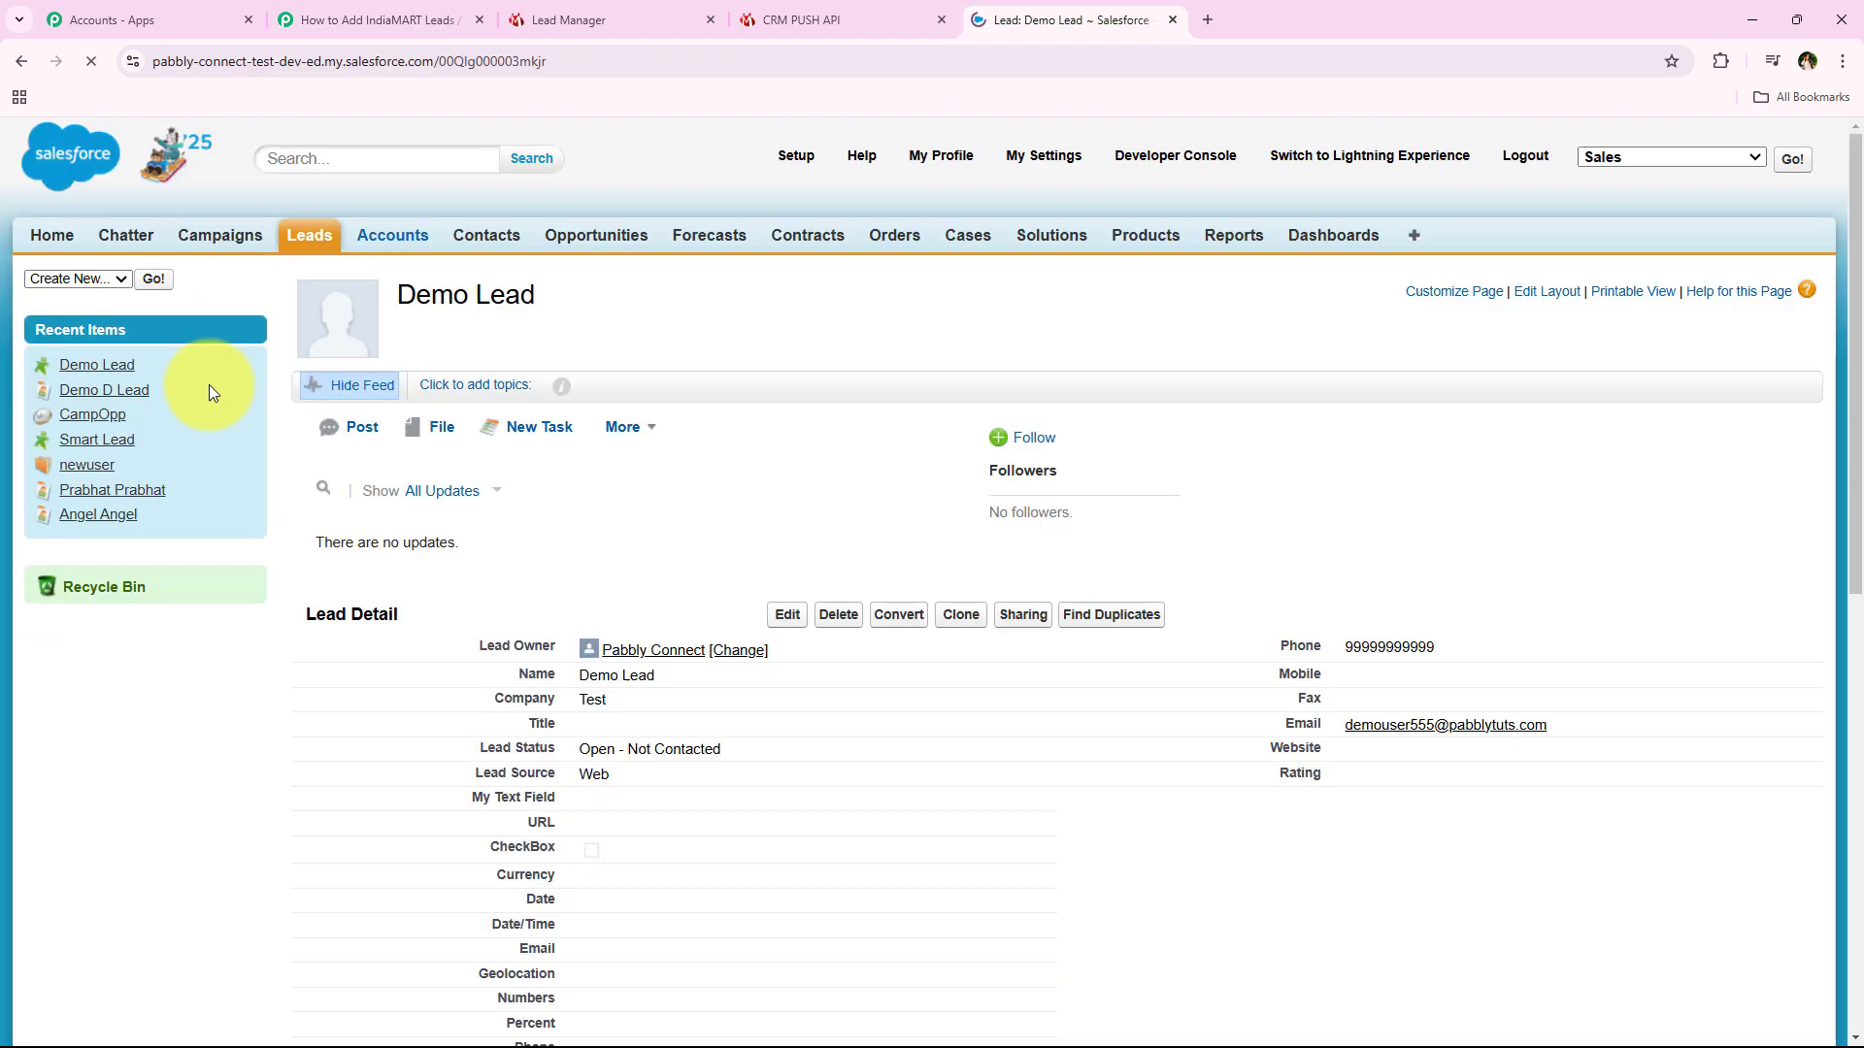
left_click(291, 238)
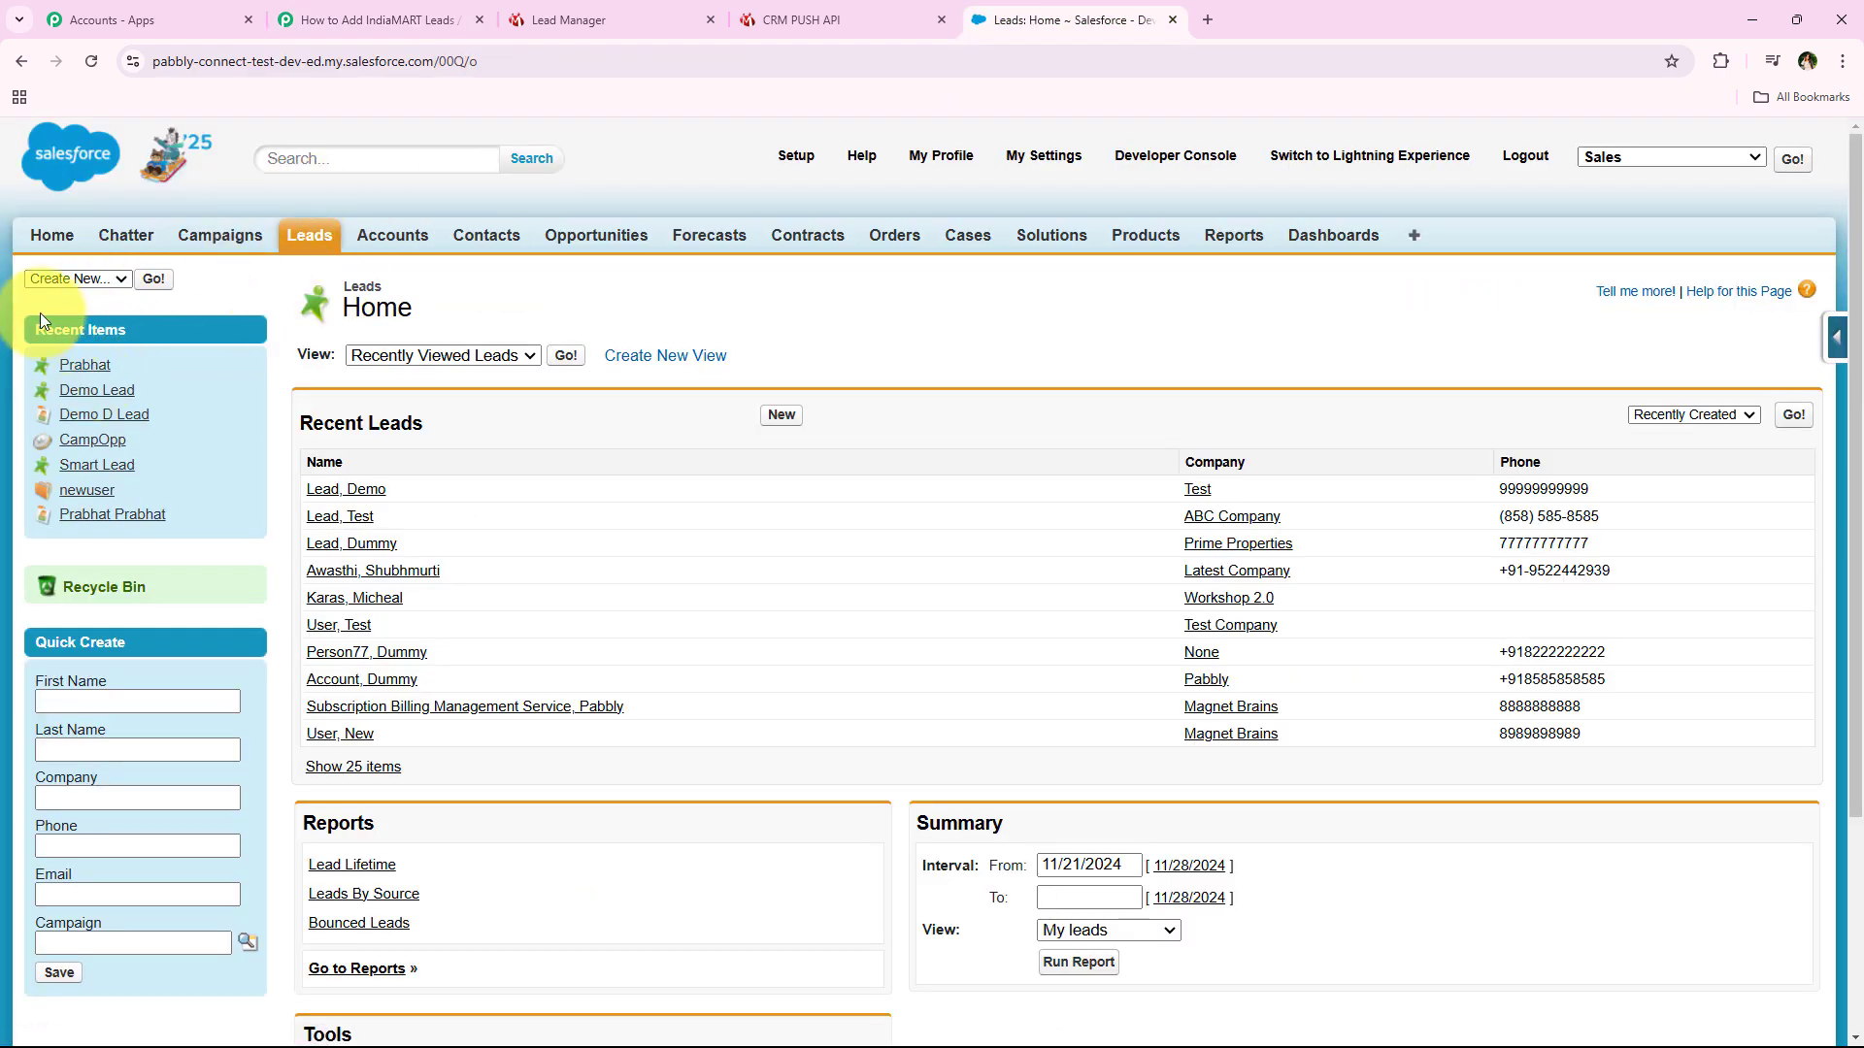
left_click(85, 366)
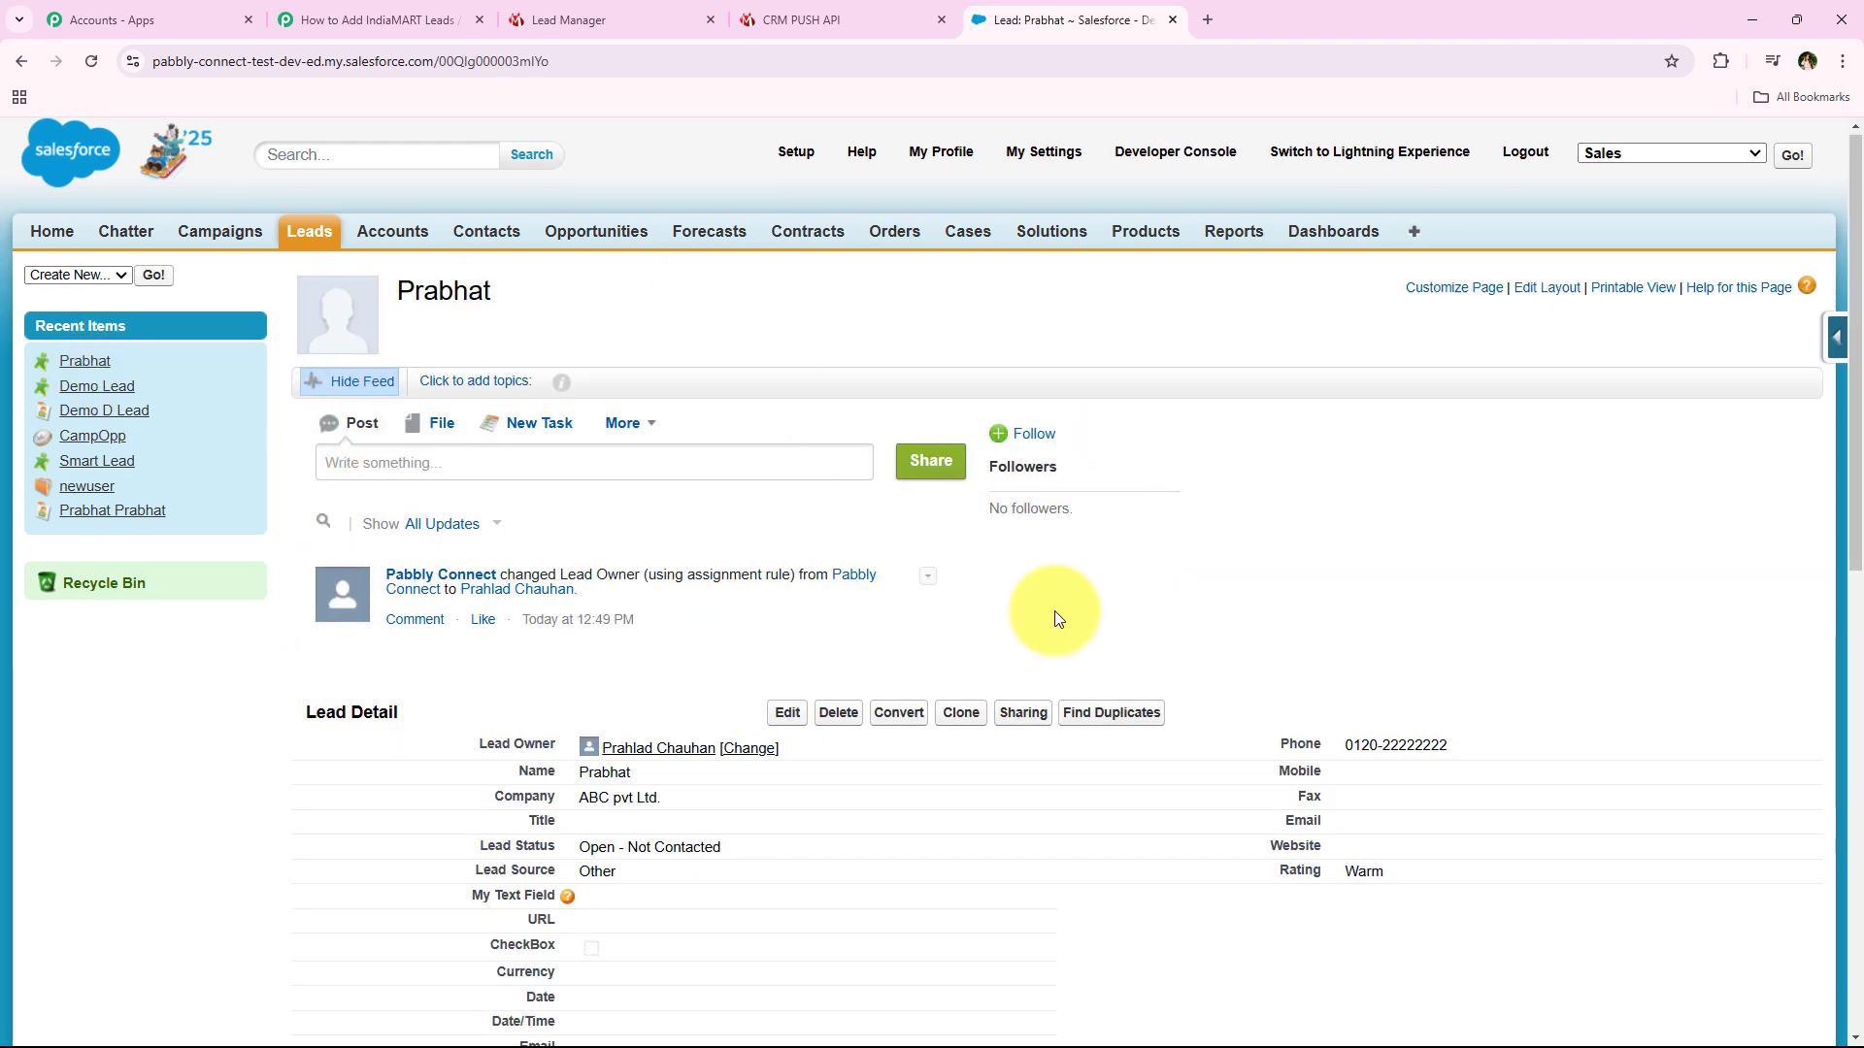
scroll(1053, 613, "down", 2)
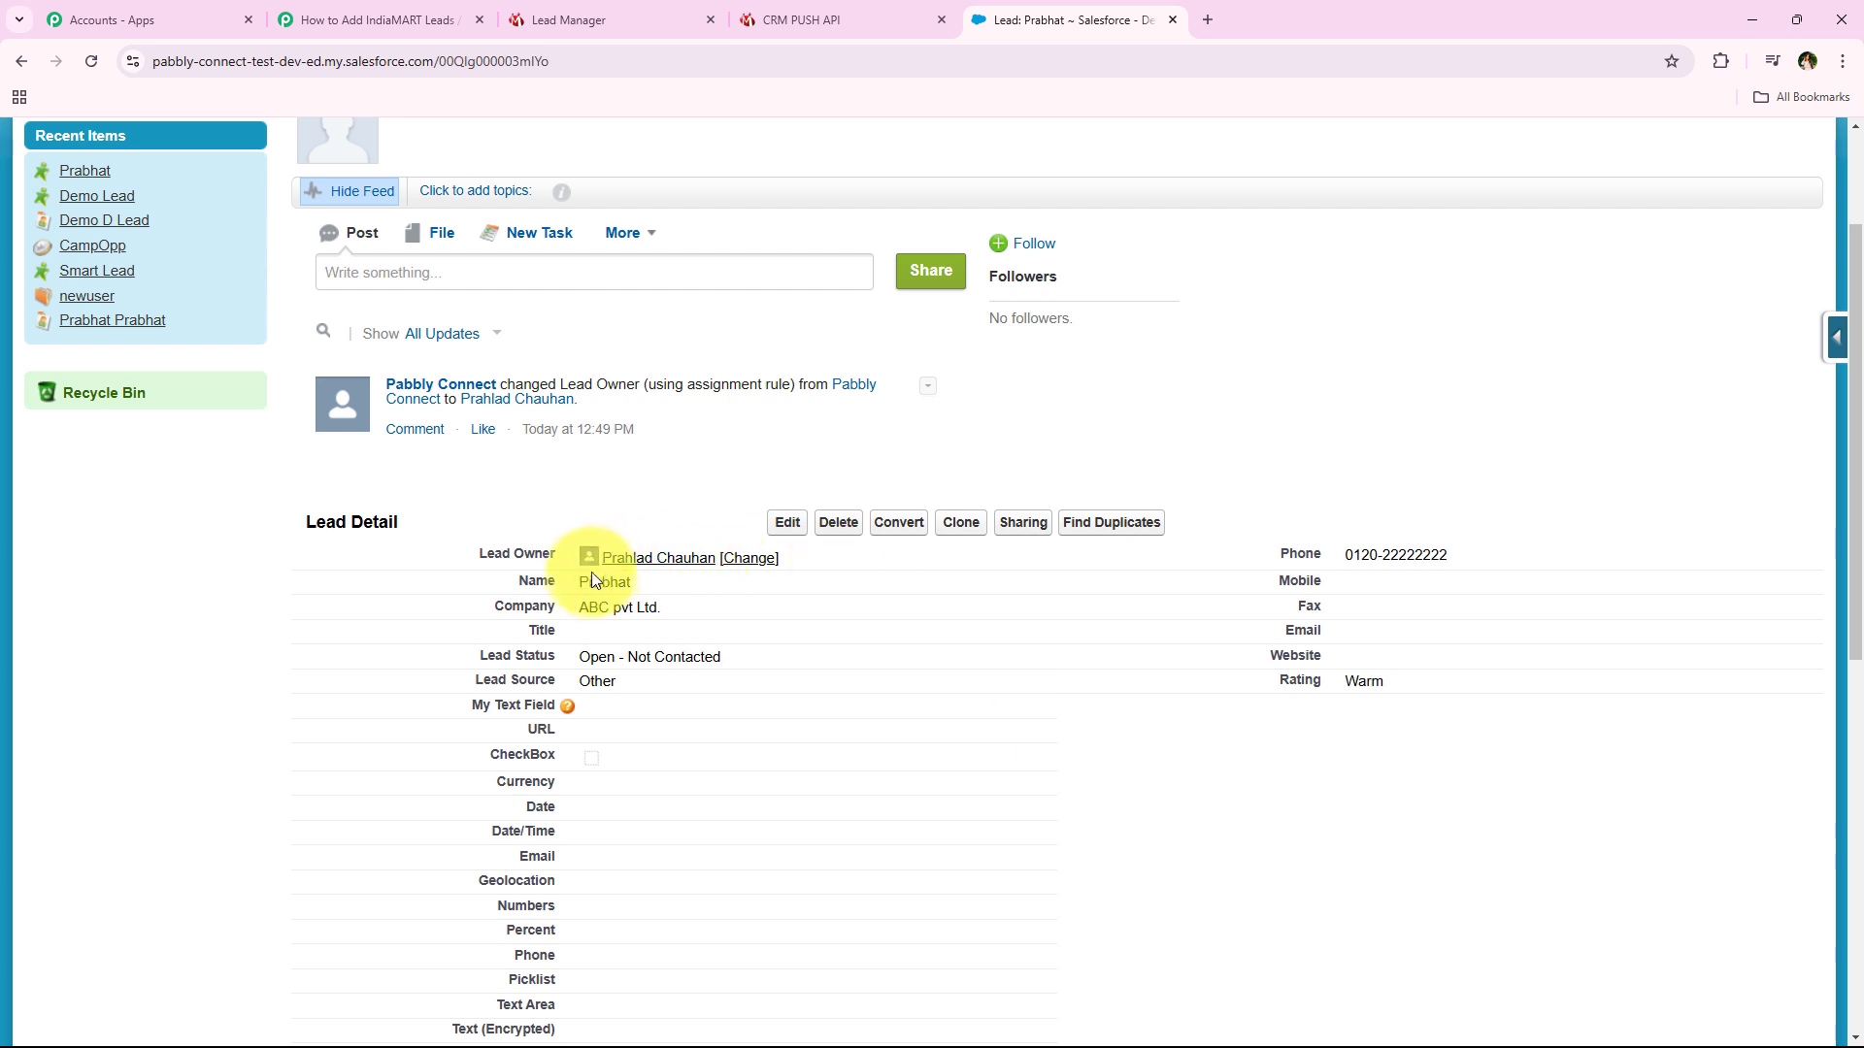
left_click_drag(580, 583, 712, 604)
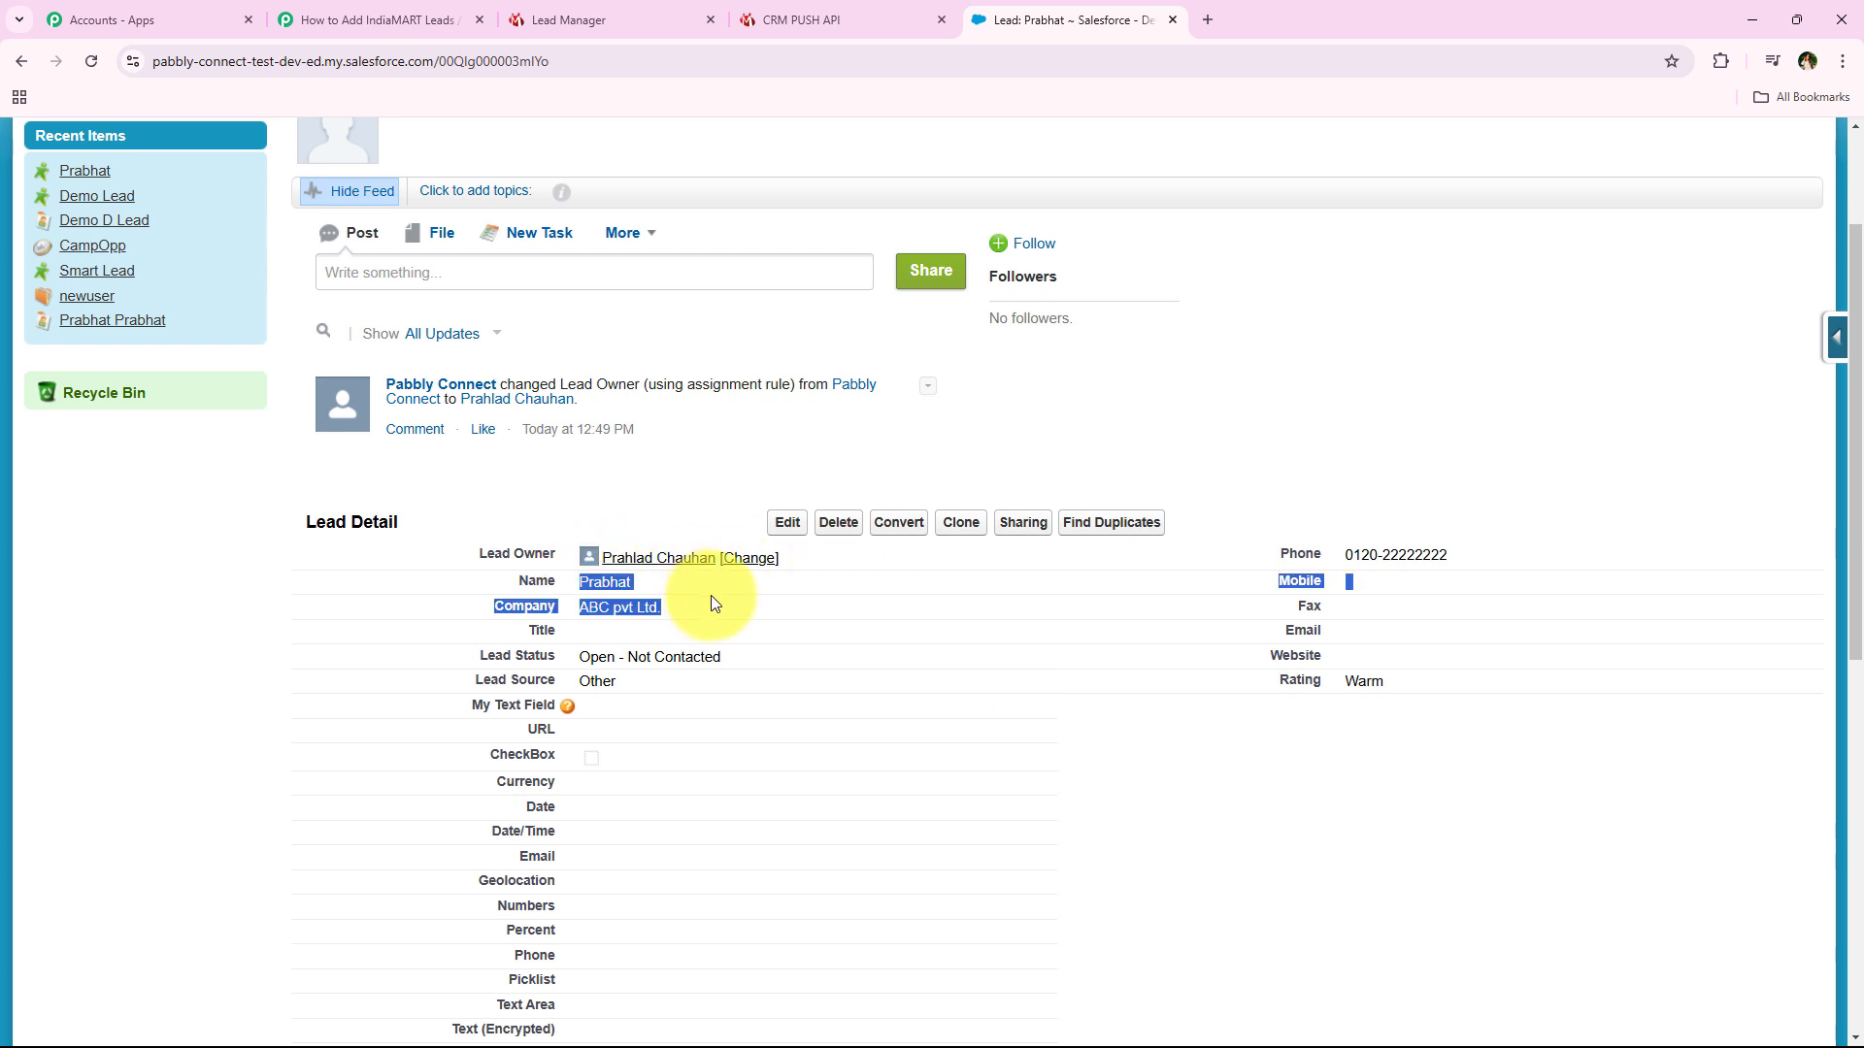
left_click(654, 620)
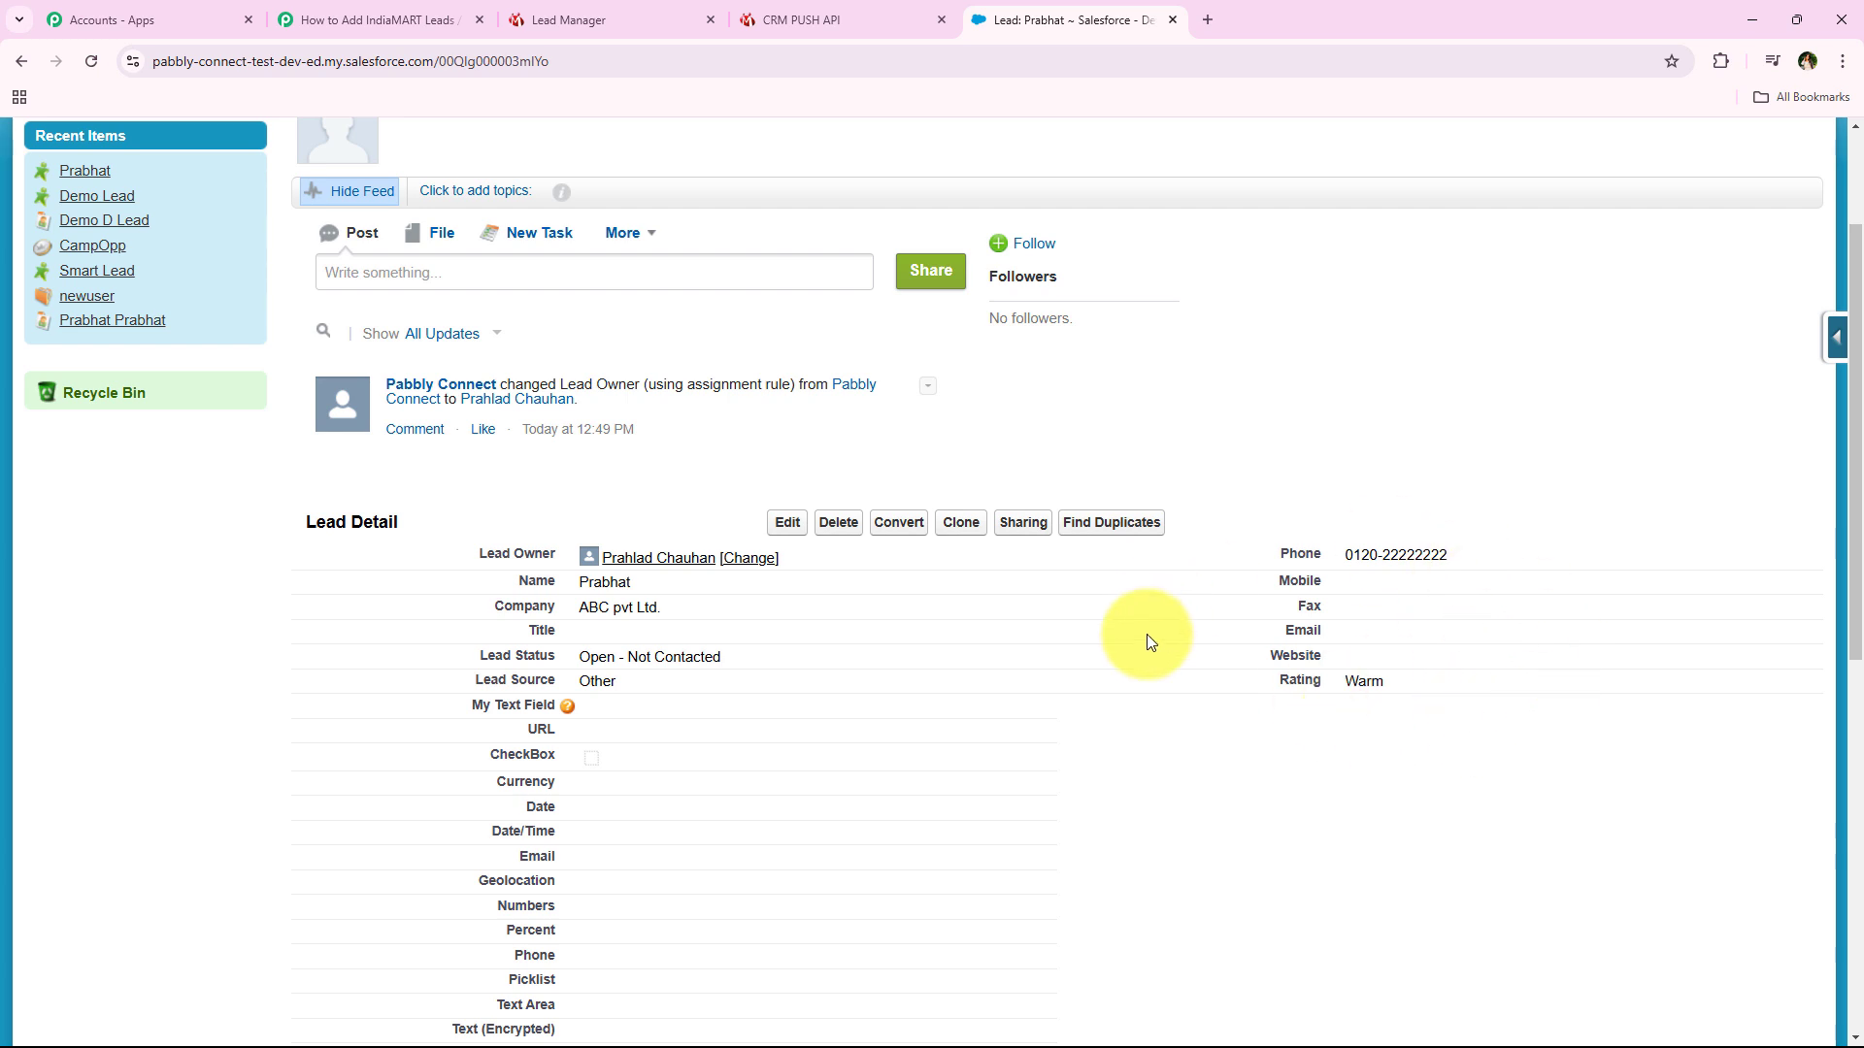
scroll(1147, 602, "up", 2)
left_click(373, 8)
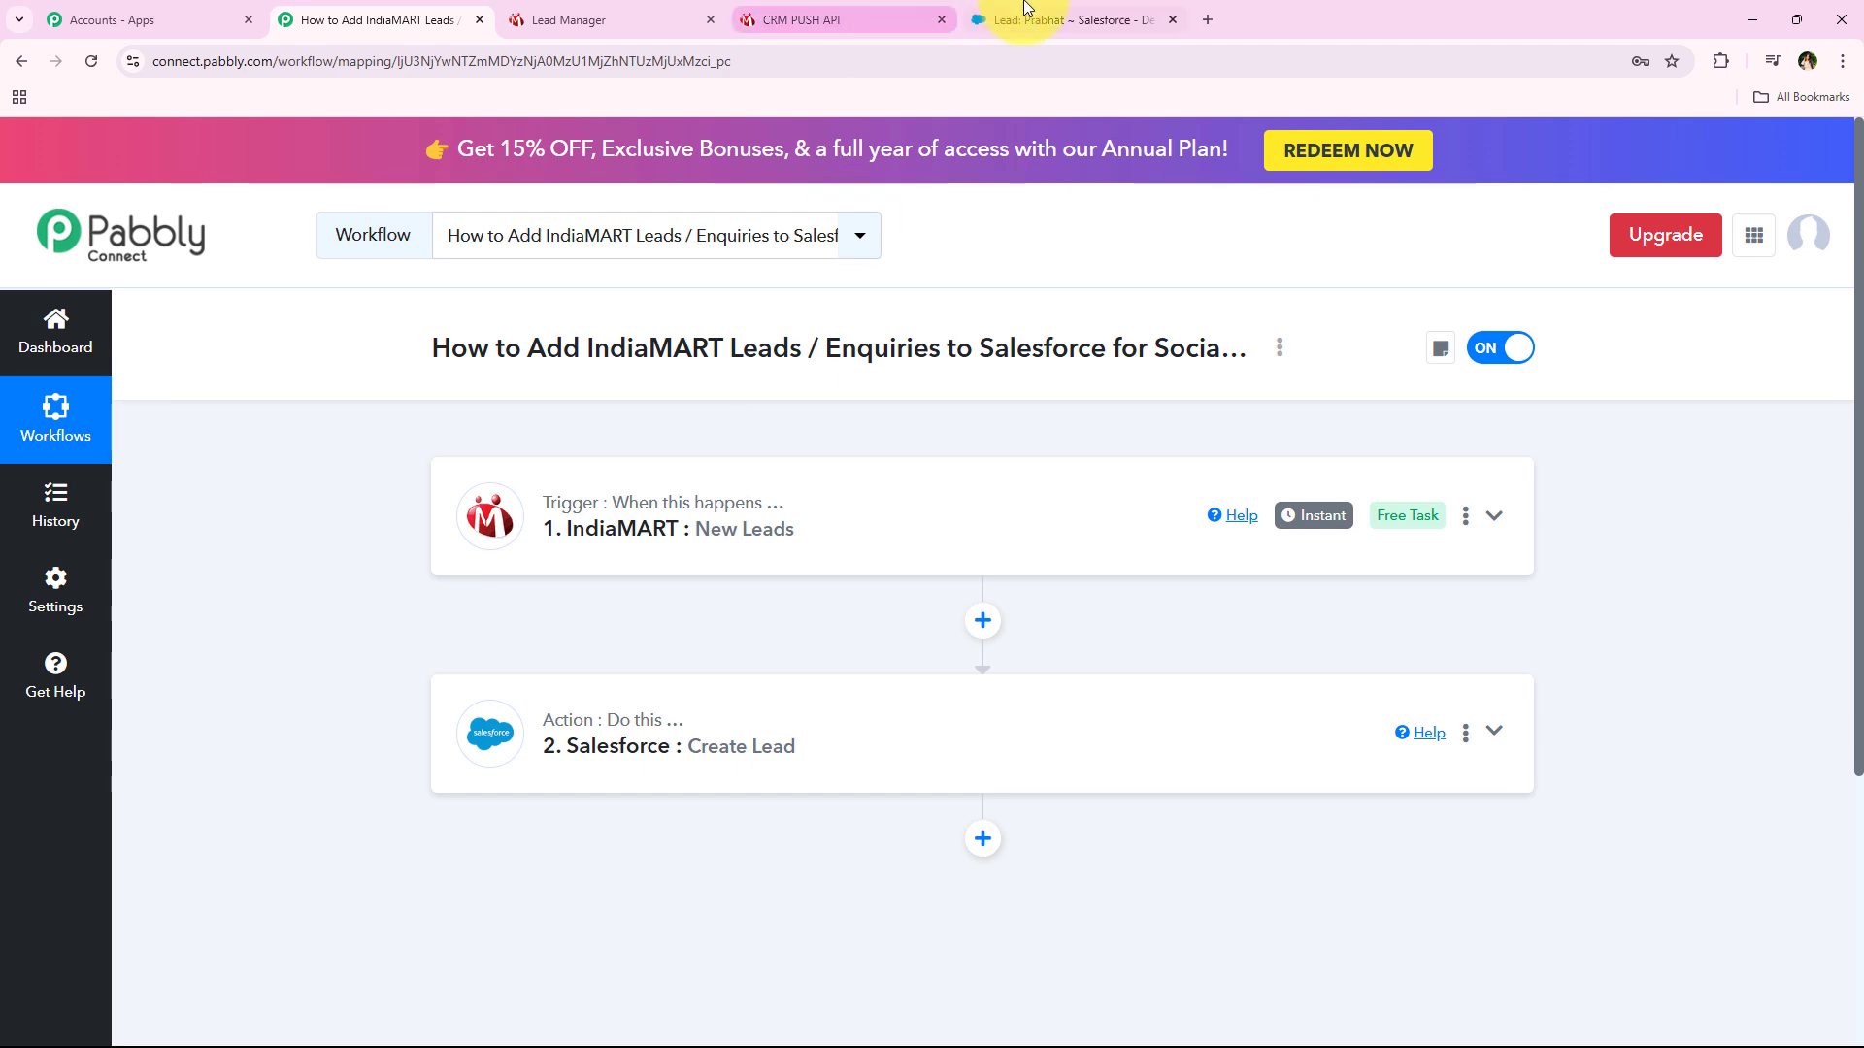
left_click(1063, 19)
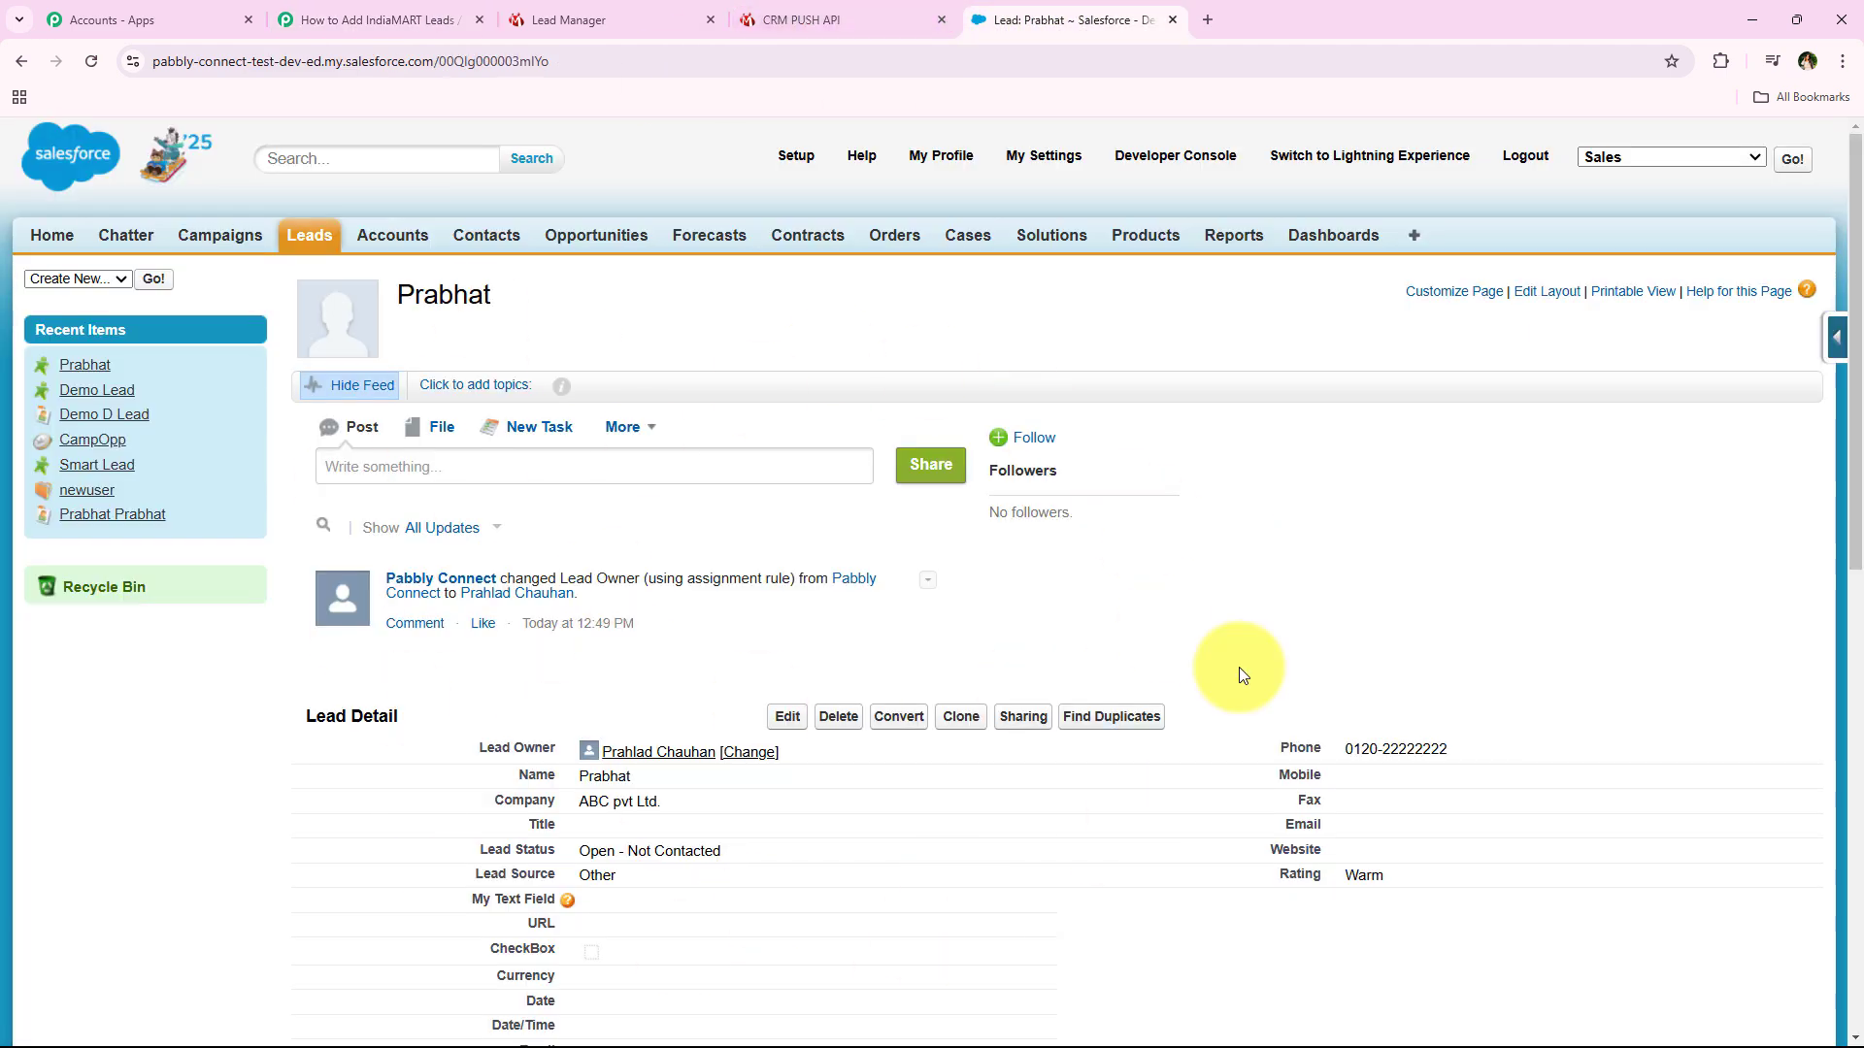
left_click(399, 18)
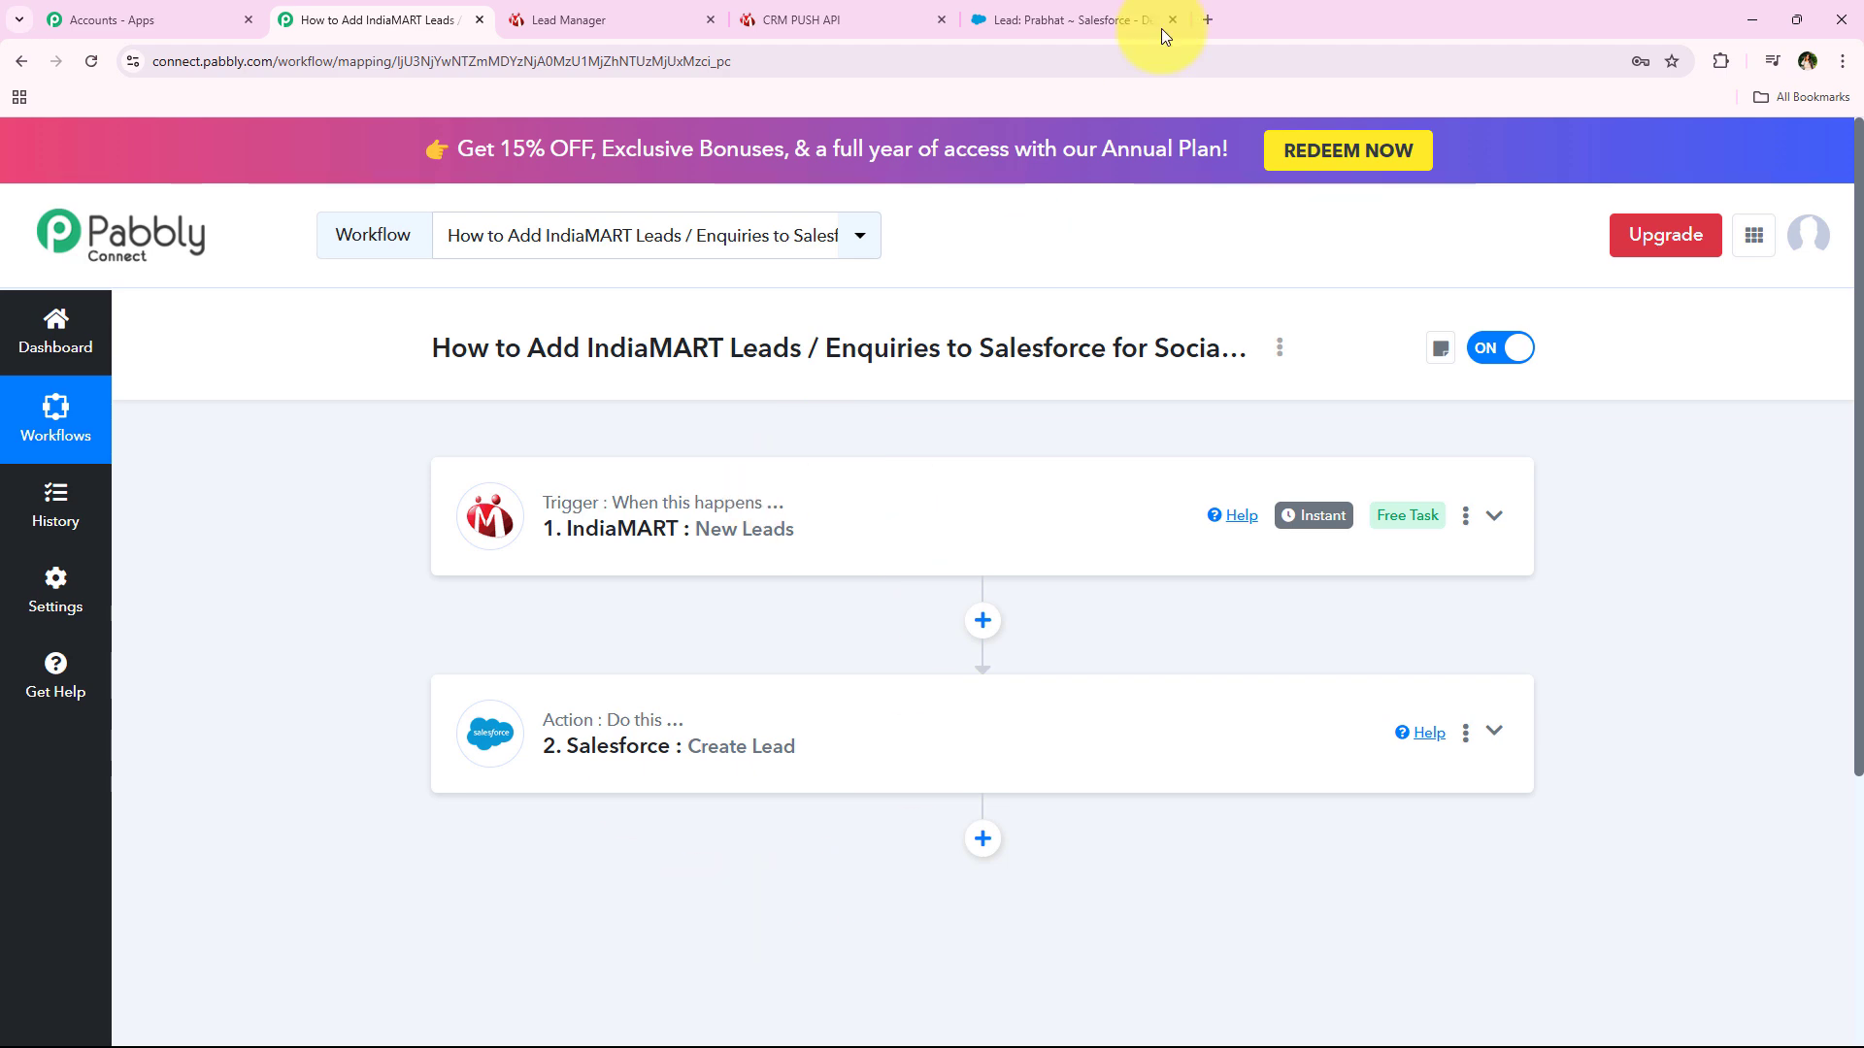
left_click(1068, 19)
left_click(378, 20)
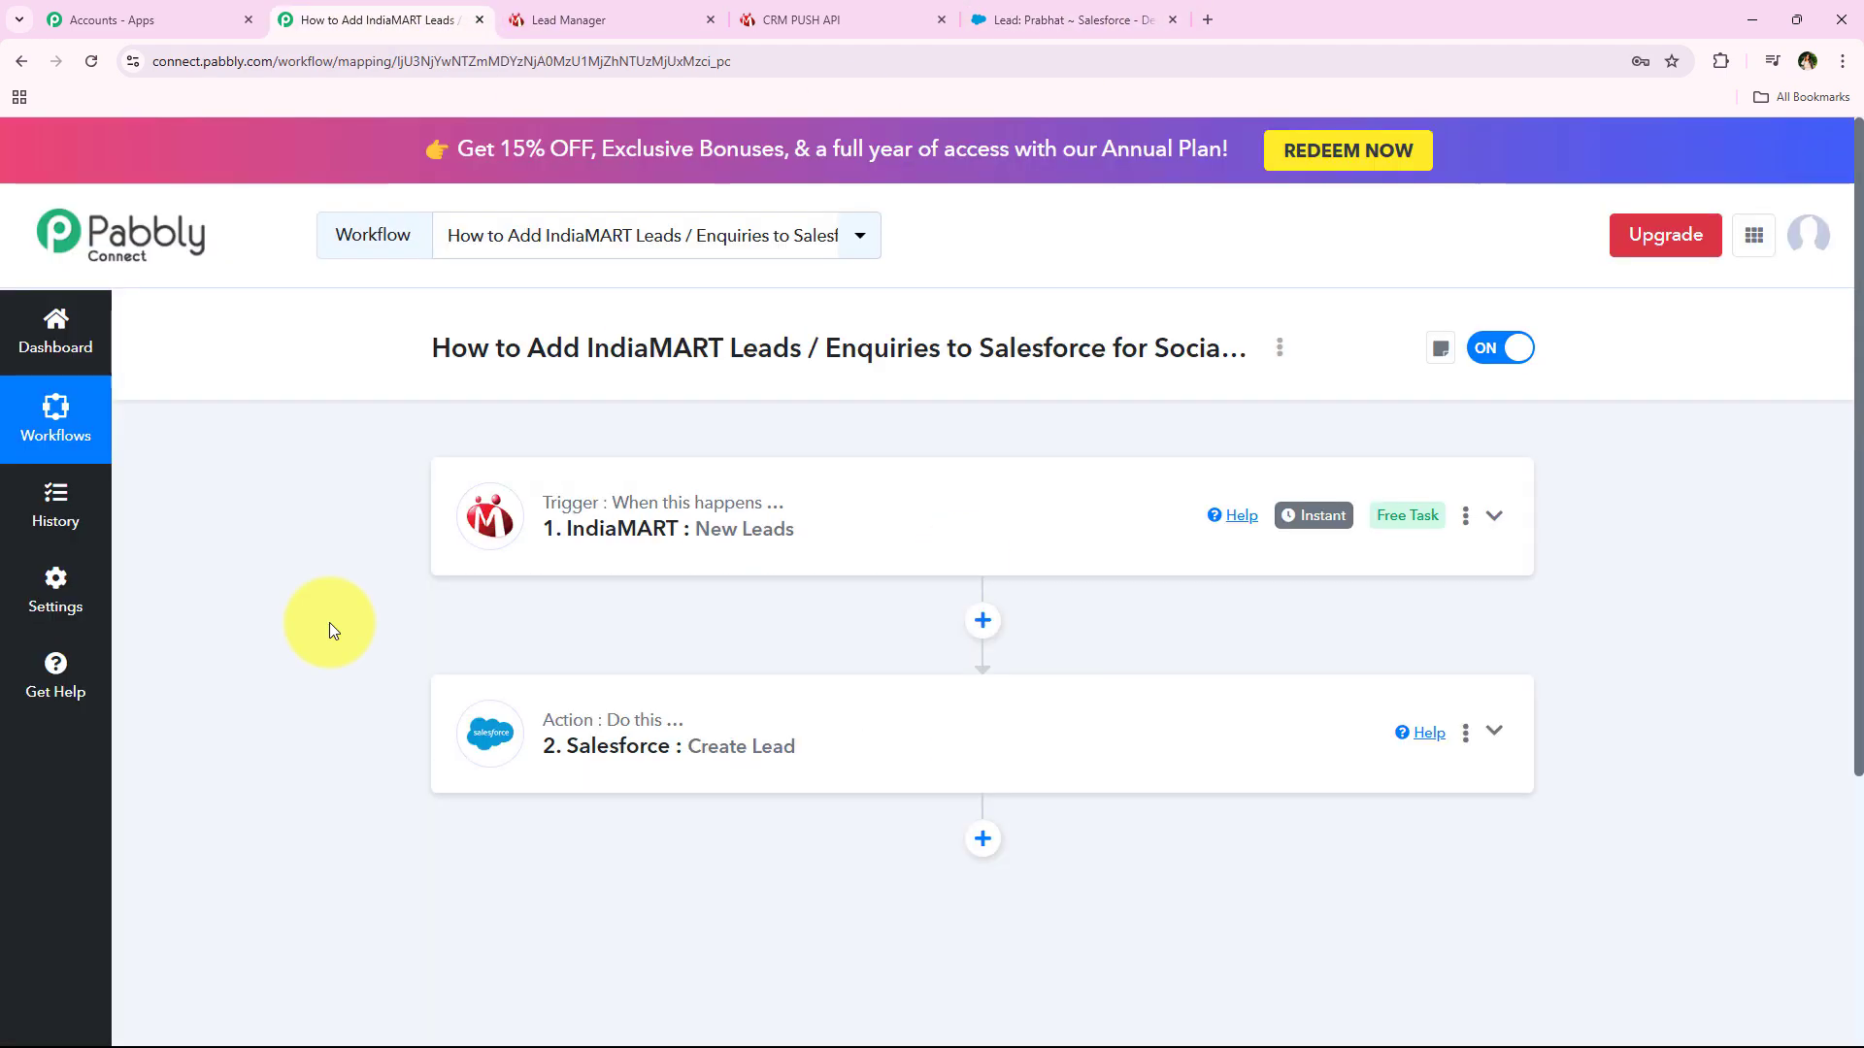